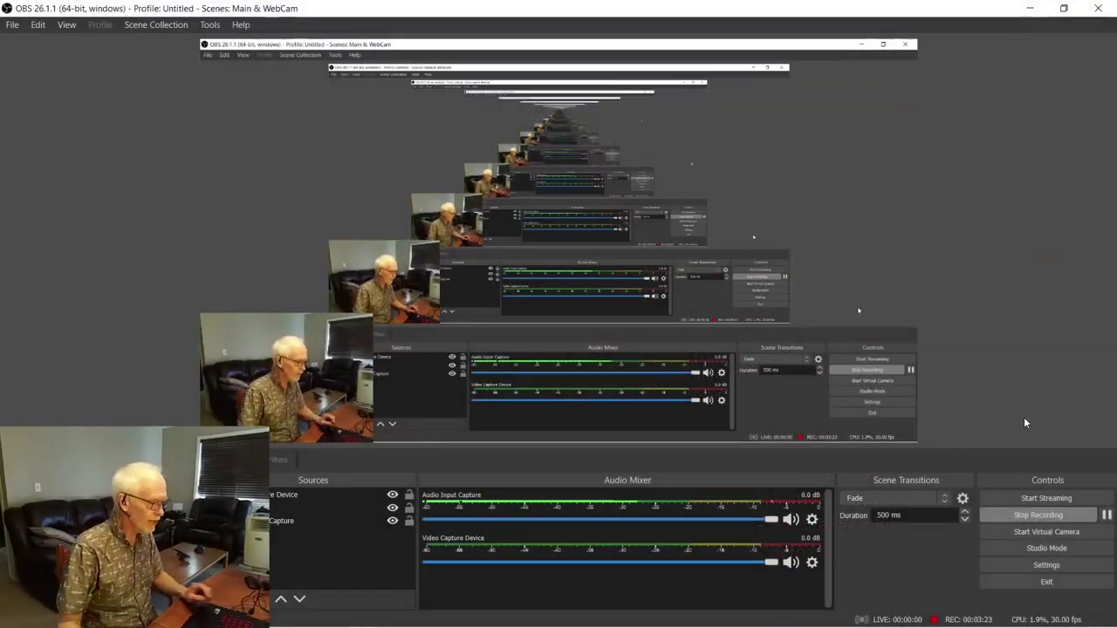
Minimize OBS and close the browser window with the YouTube search results to return to Siril
click(1032, 10)
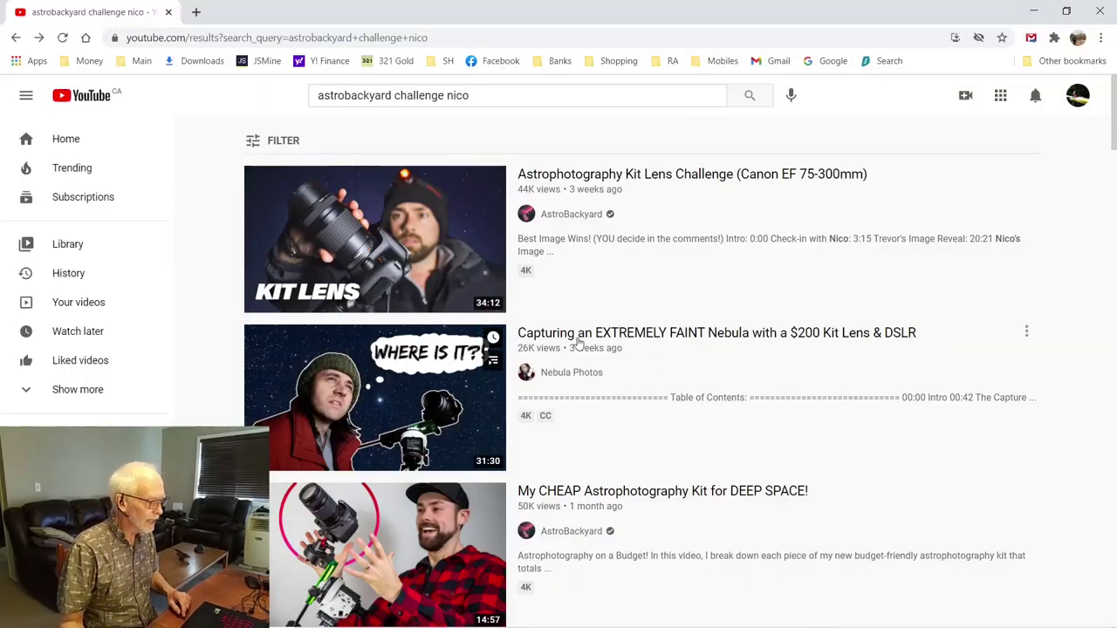
mouse_move(485, 202)
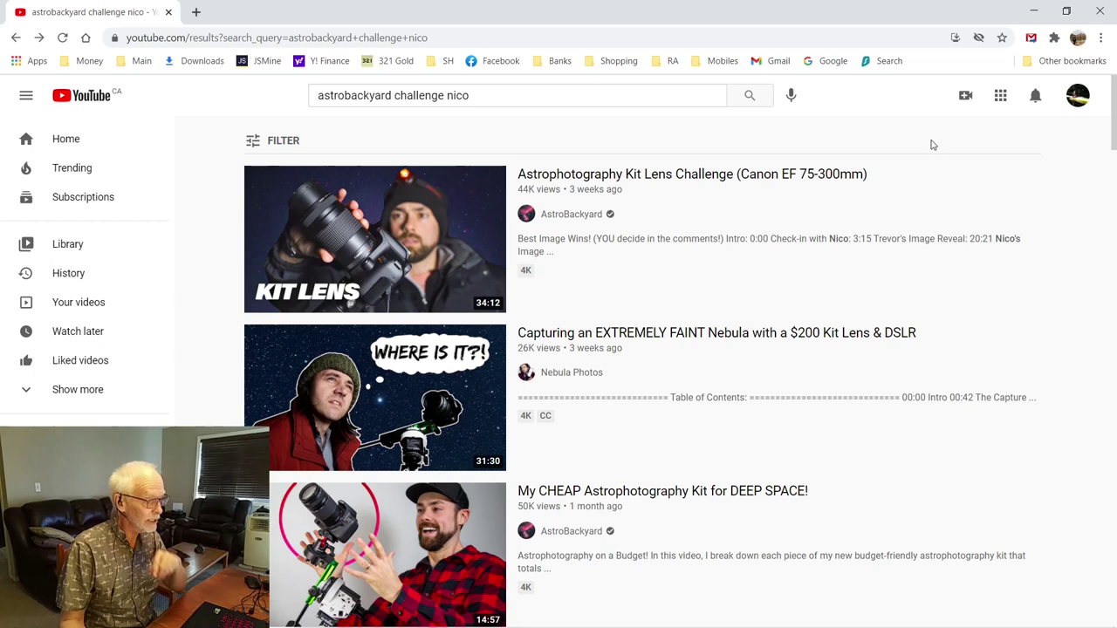
click(1102, 10)
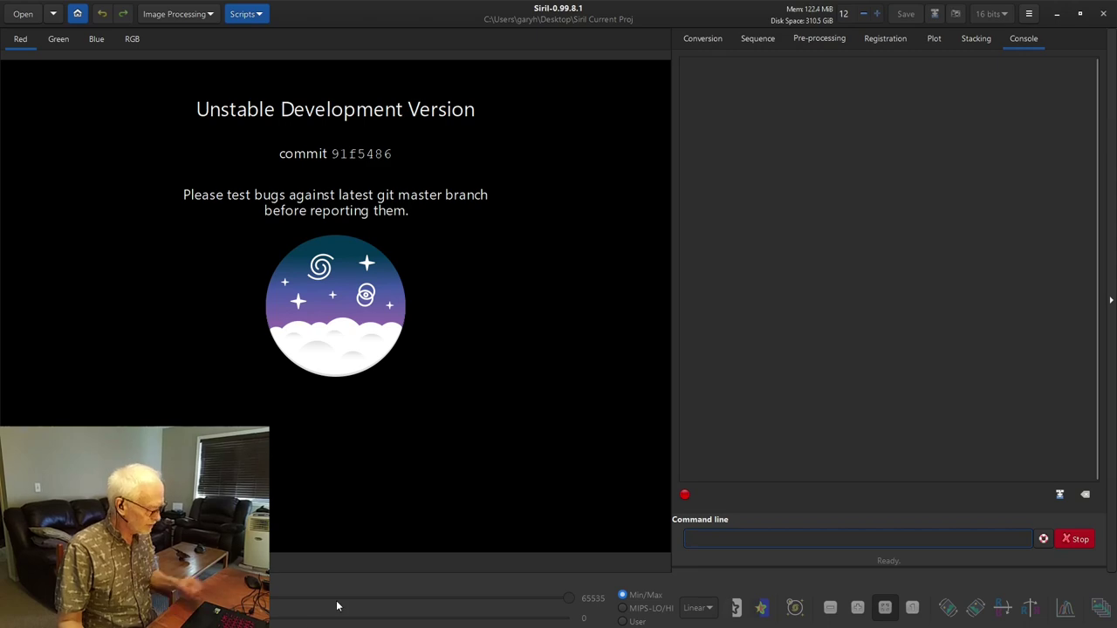
Switch to File Explorer and examine the Siril Current Proj folder and the frames in its biases subfolder
key(super)
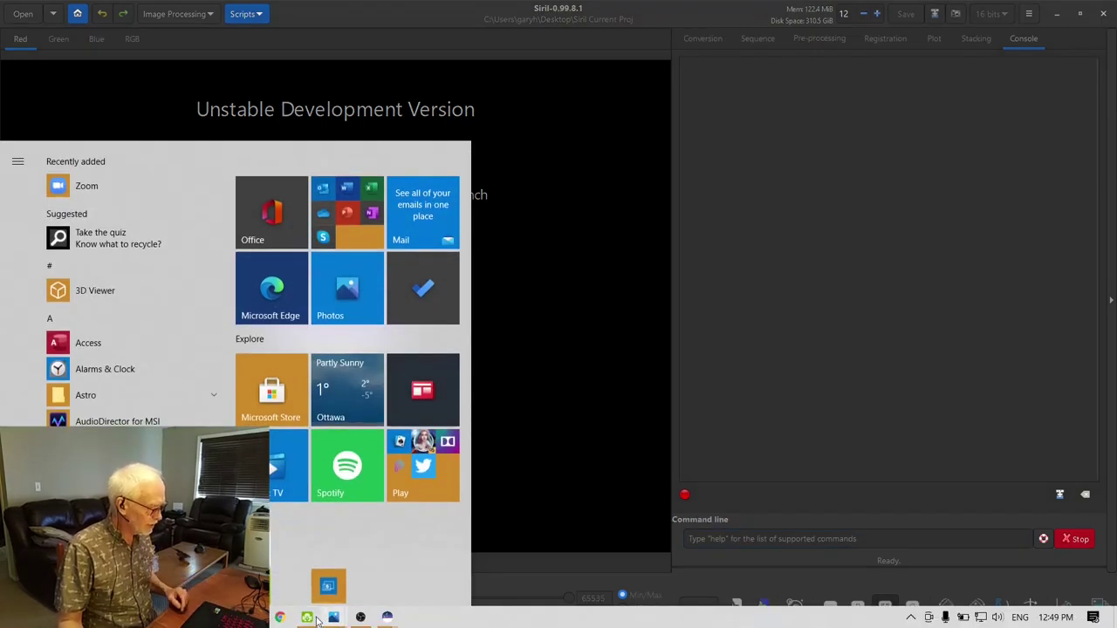
click(325, 617)
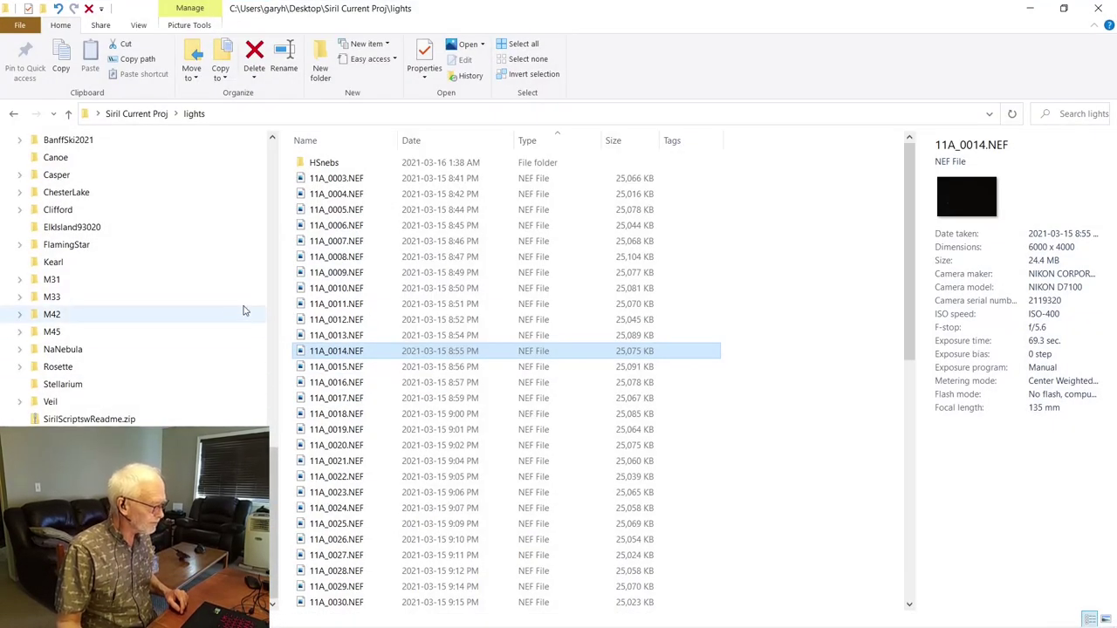
key(alt+Up)
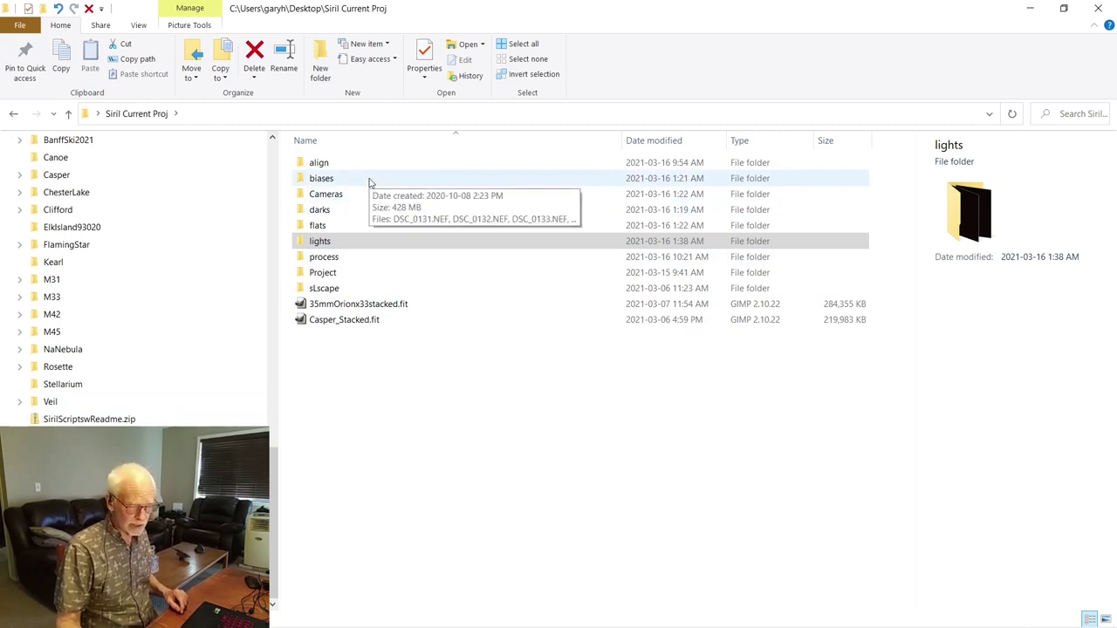
click(372, 248)
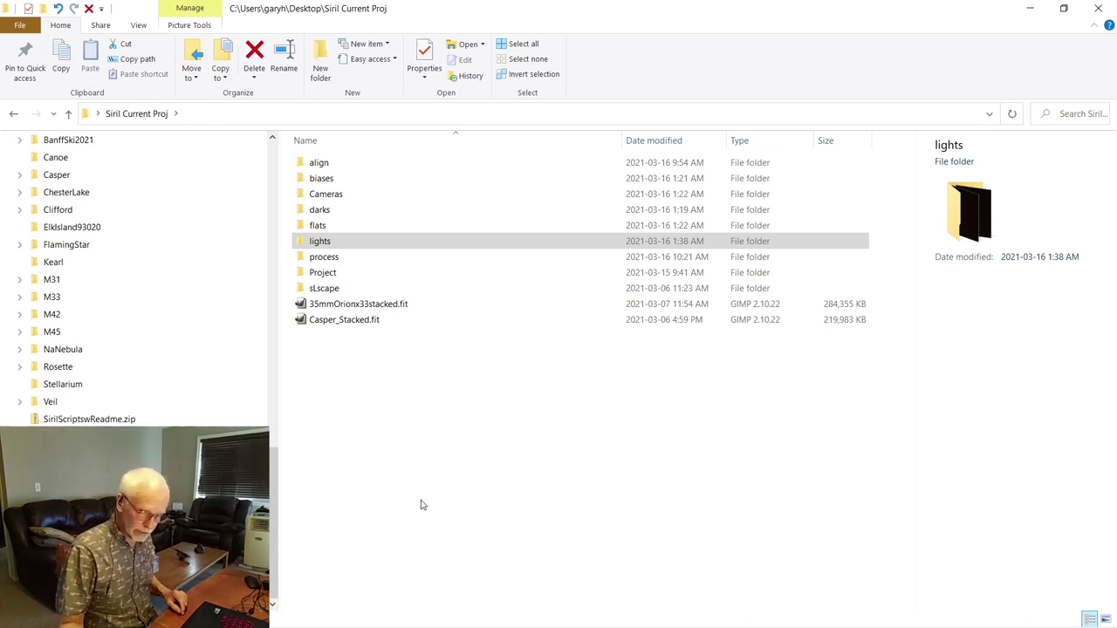
double_click(347, 179)
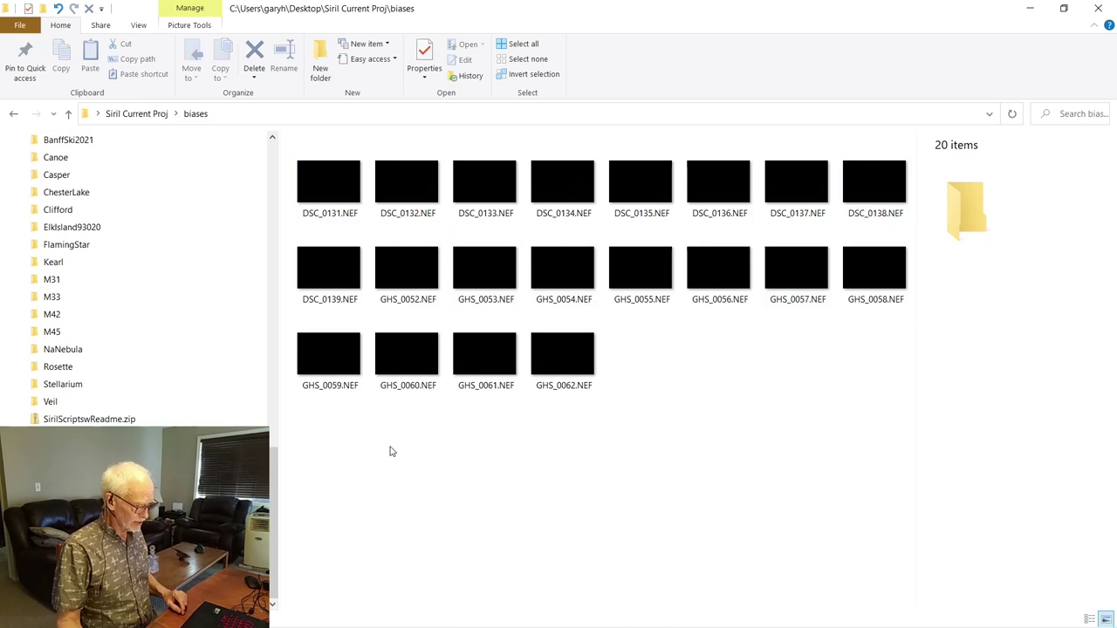
click(14, 114)
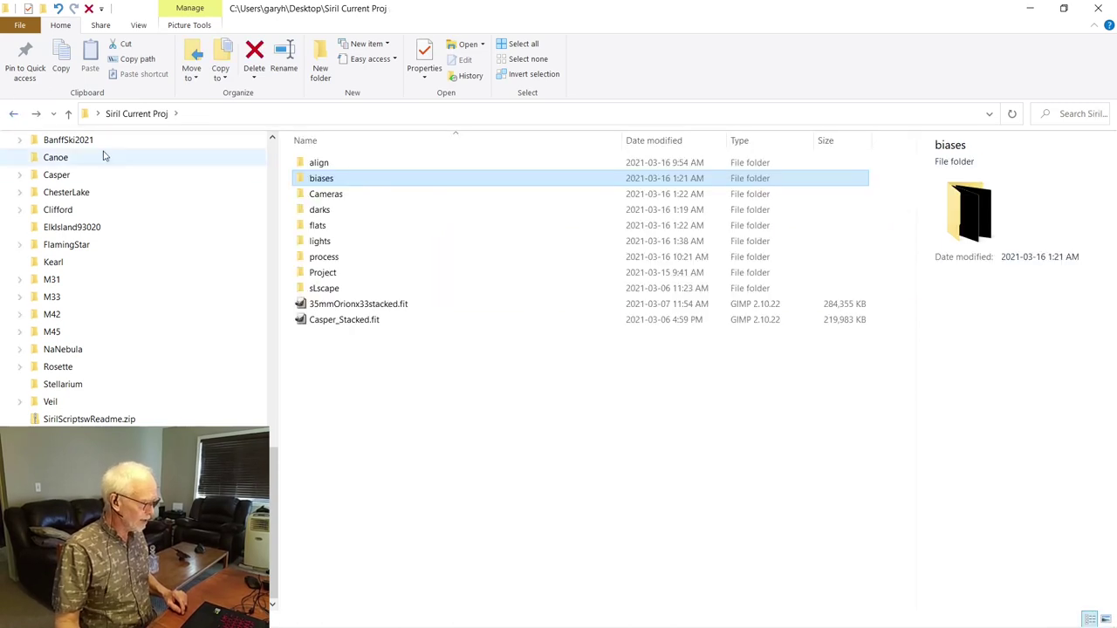
Examine the frames in the project's darks and flats folders, including the exposure details of 11A_0097.NEF
double_click(321, 210)
click(332, 200)
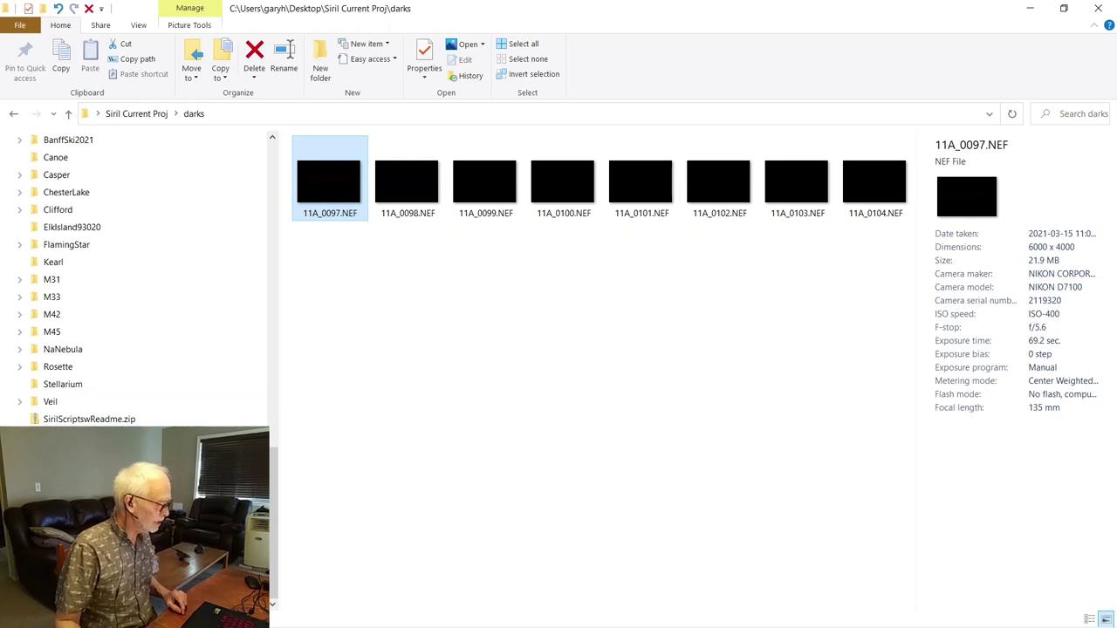
key(alt+Left)
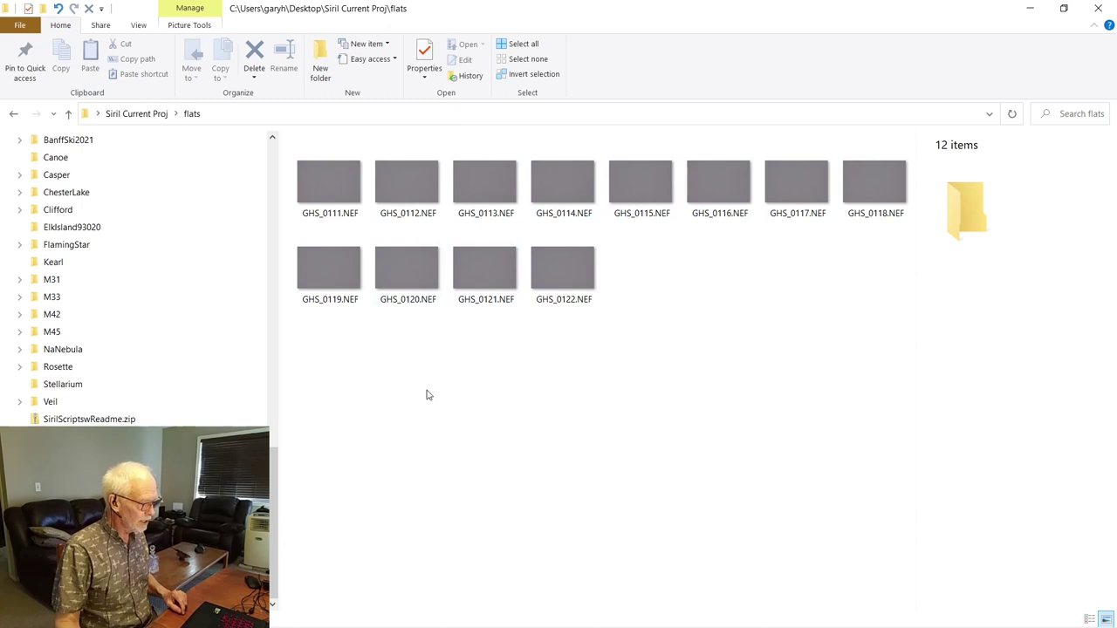
key(alt+Left)
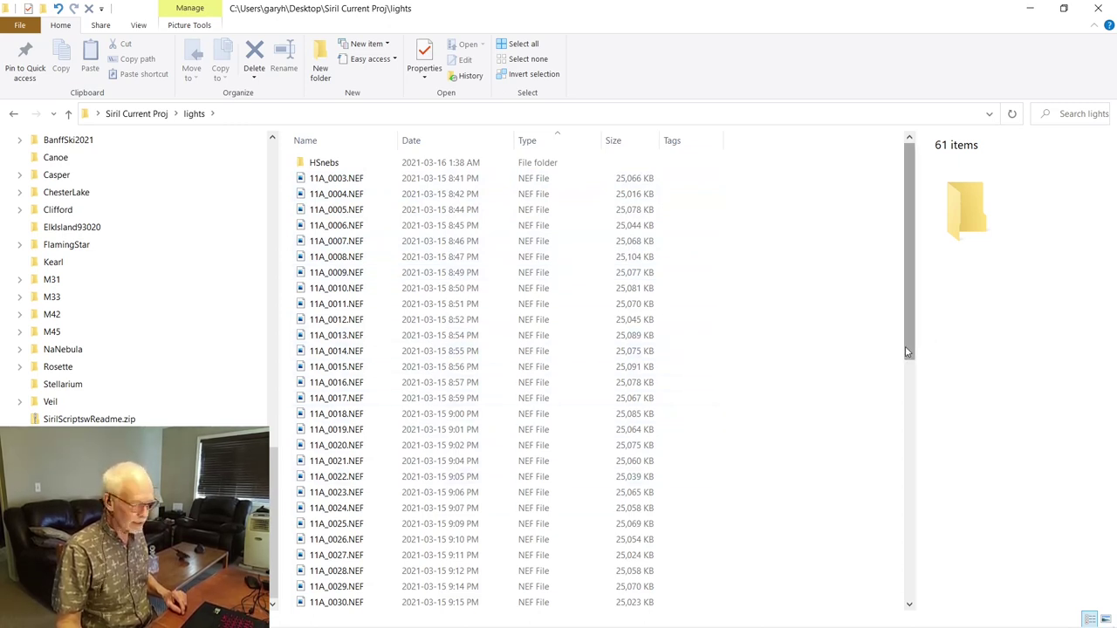
Look through all the light frames in the lights folder and close the File Explorer window
scroll(906, 351, down, 9)
scroll(906, 351, down, 2)
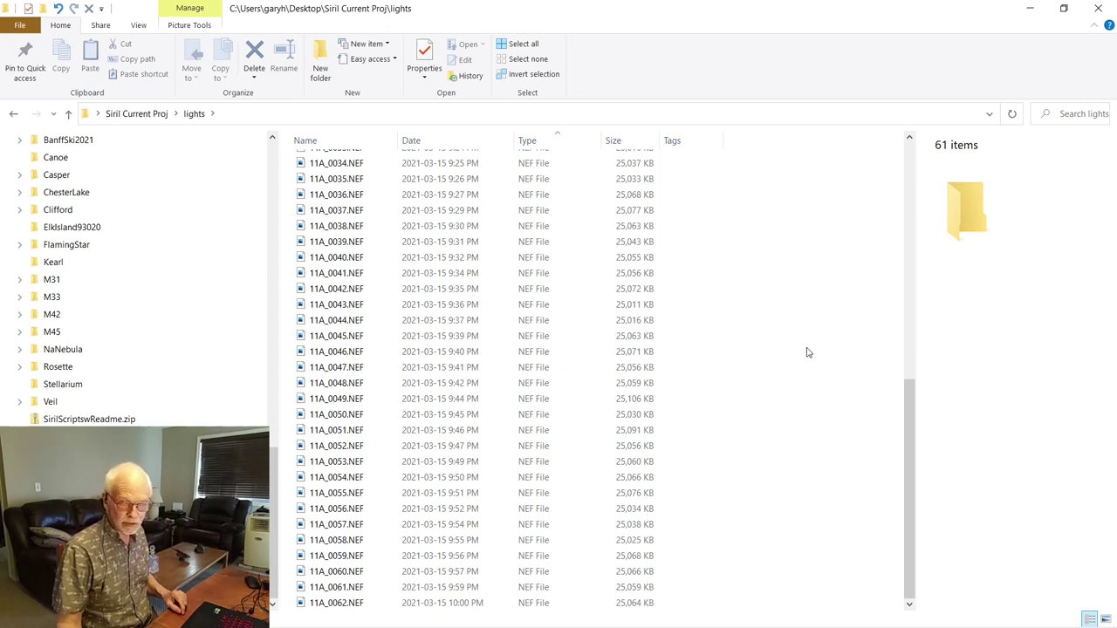
scroll(807, 353, up, 11)
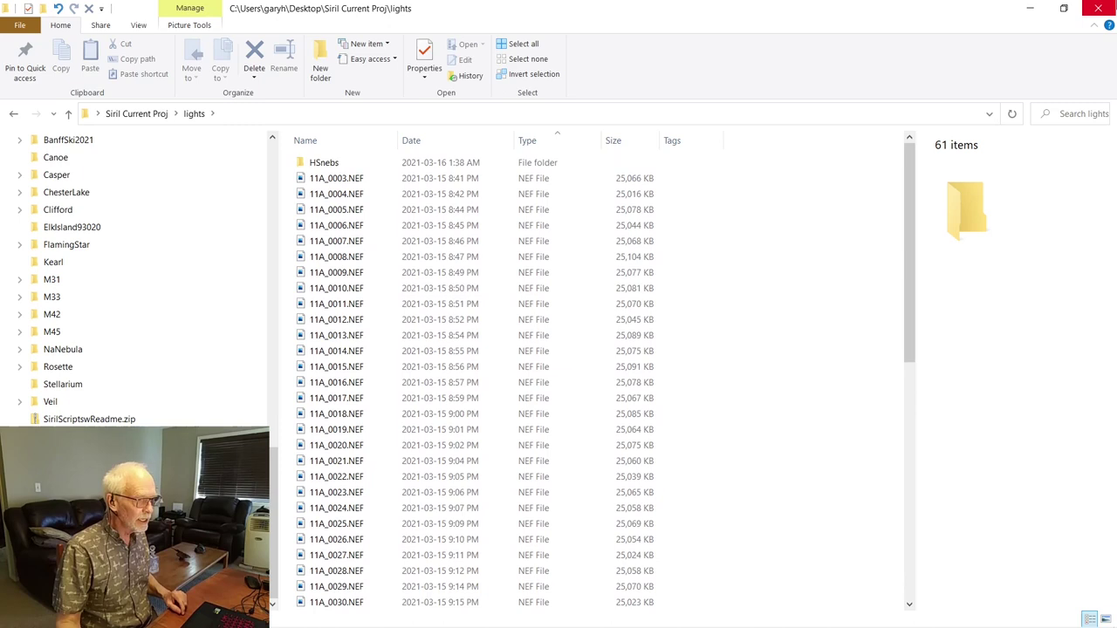
click(1110, 8)
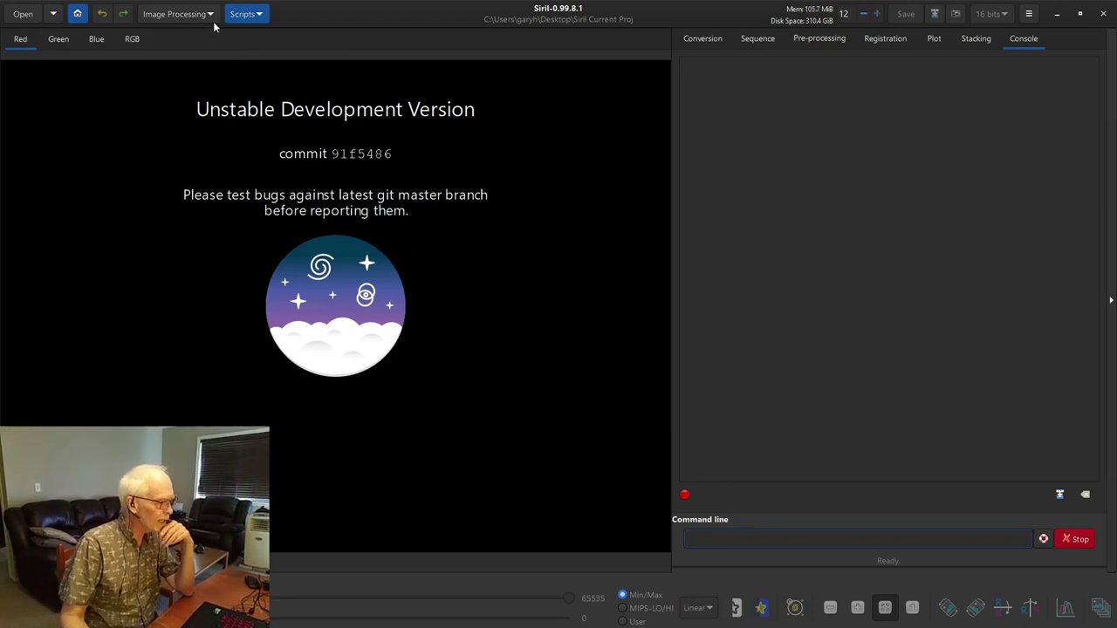
click(248, 16)
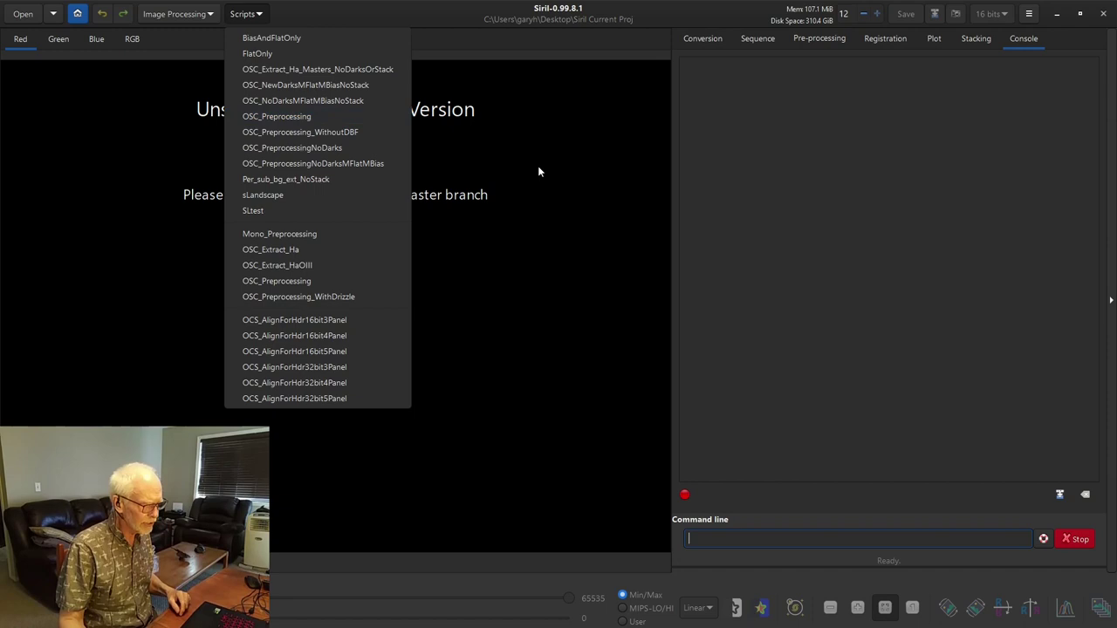
click(545, 90)
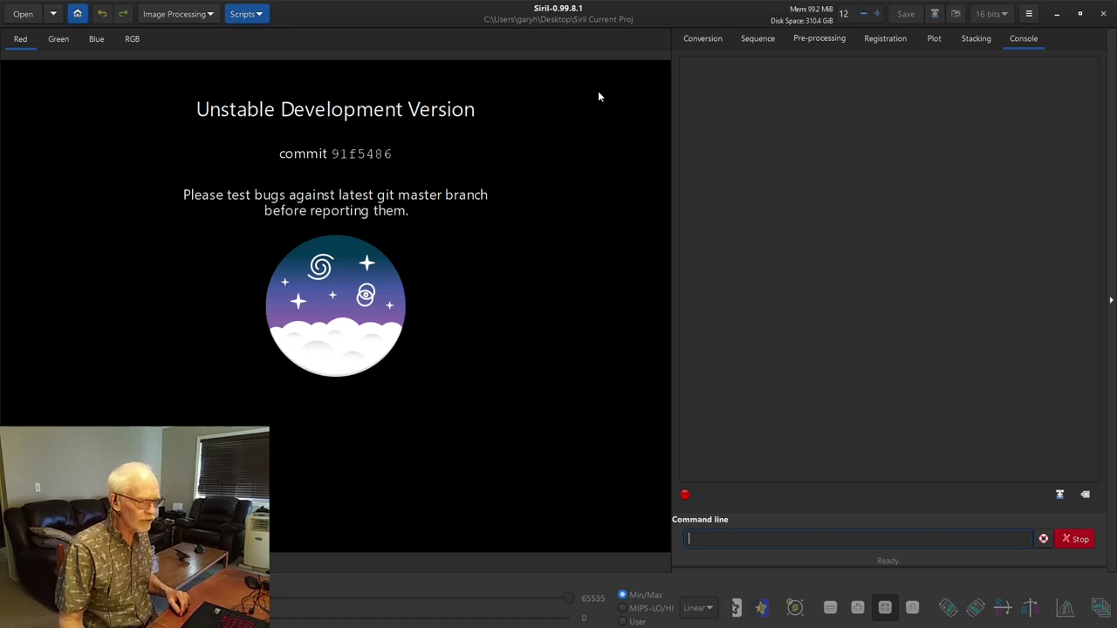
Turn off the Symbolic Link option in the conversion settings
click(709, 40)
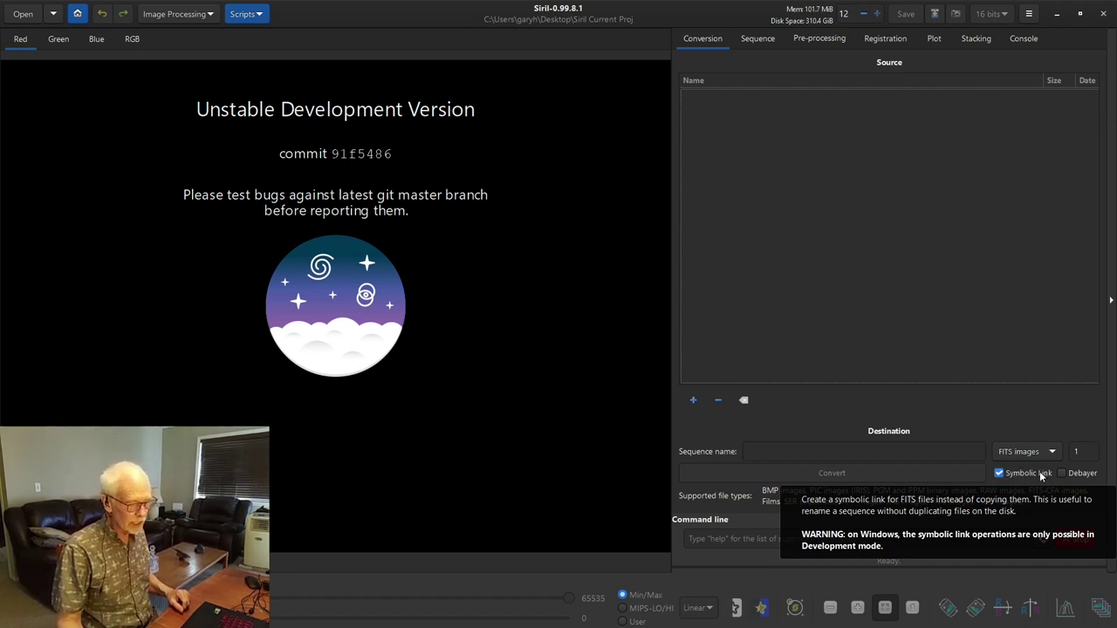
click(1000, 474)
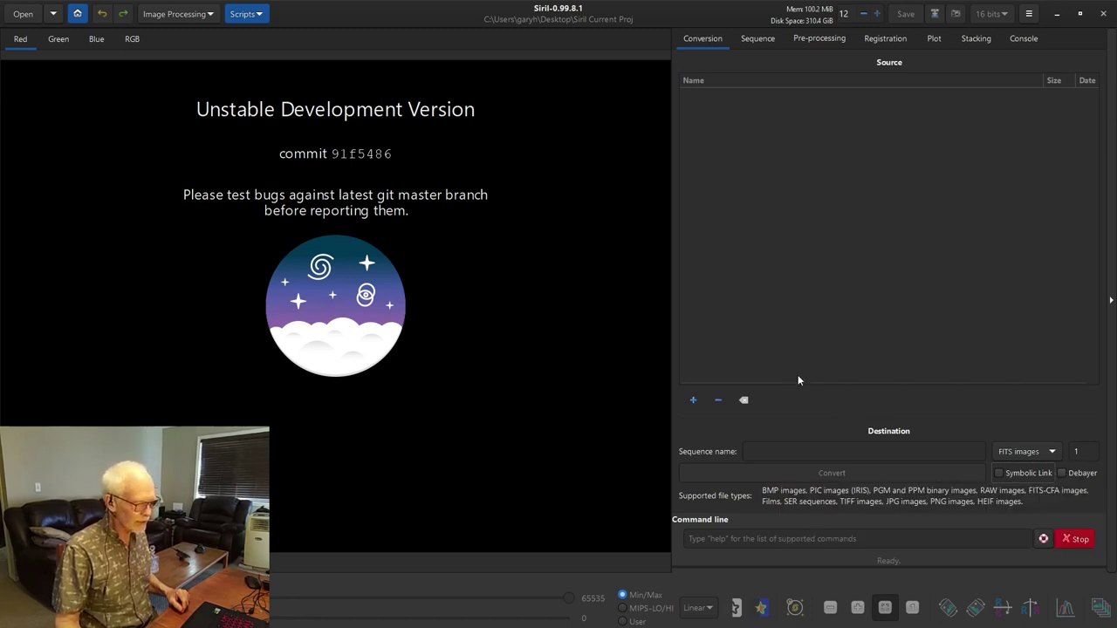
Add all the NEF files from the biases folder as conversion sources and name the sequence bias
click(694, 400)
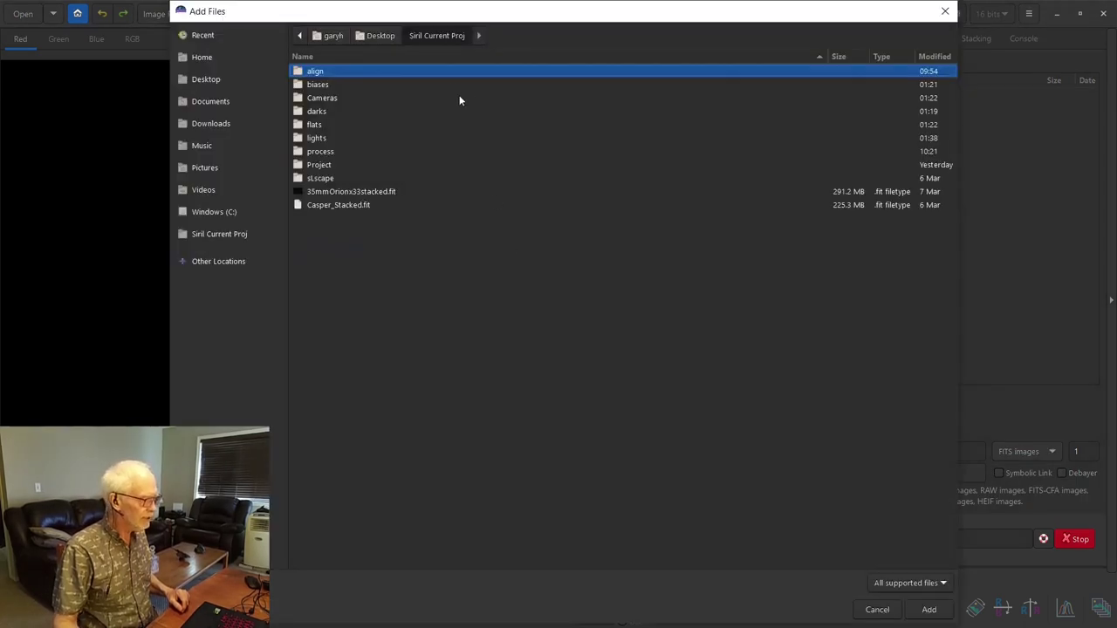
double_click(354, 85)
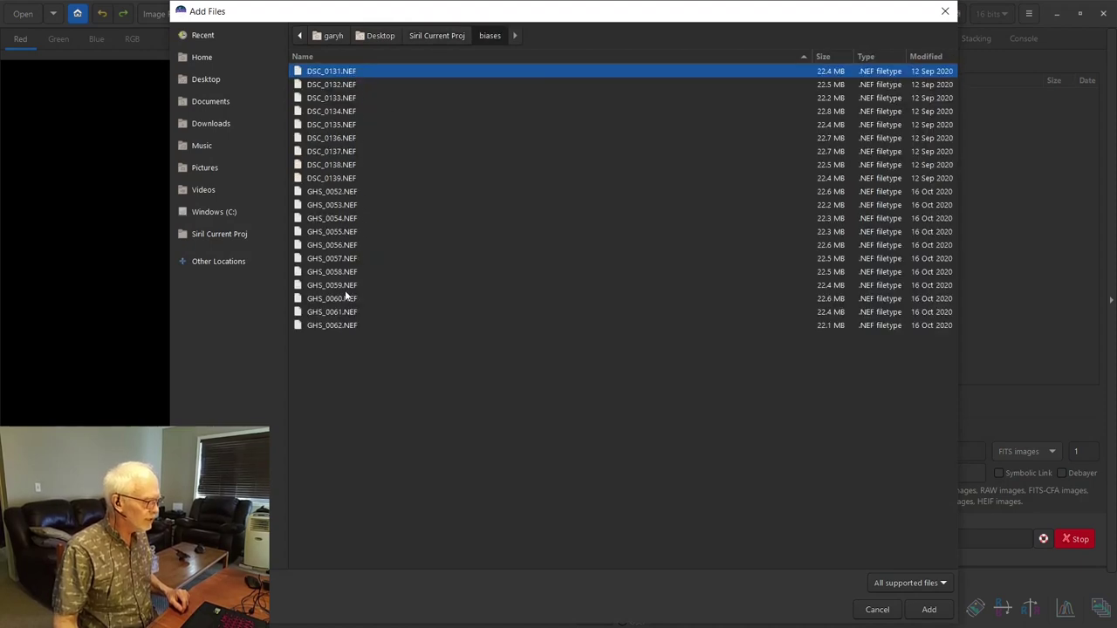
shift+click(340, 324)
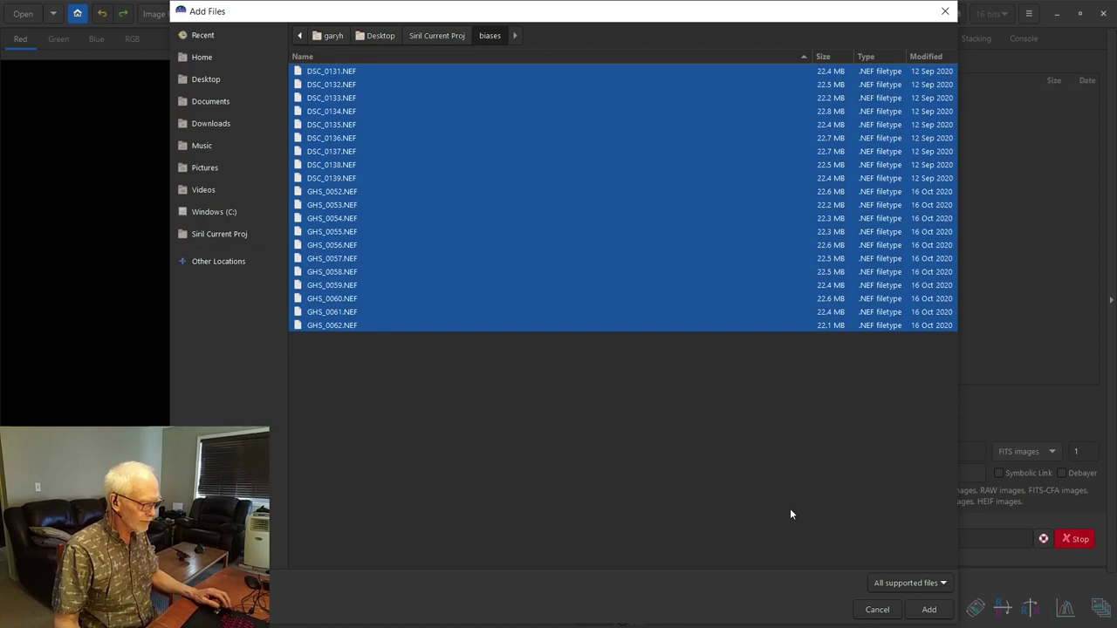
click(922, 609)
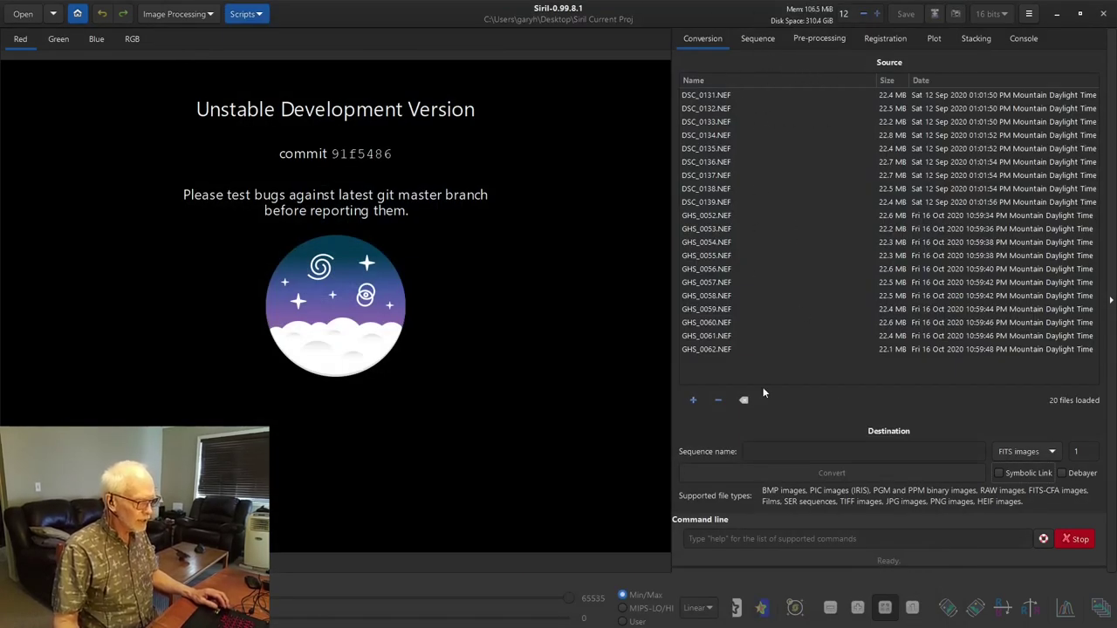
click(796, 452)
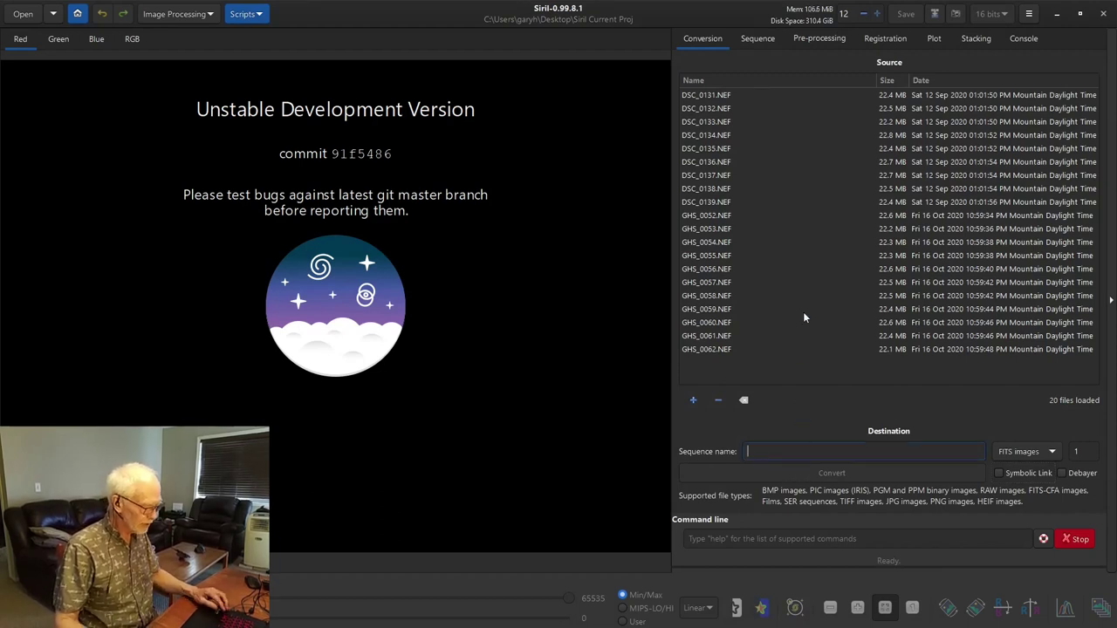
text(bias)
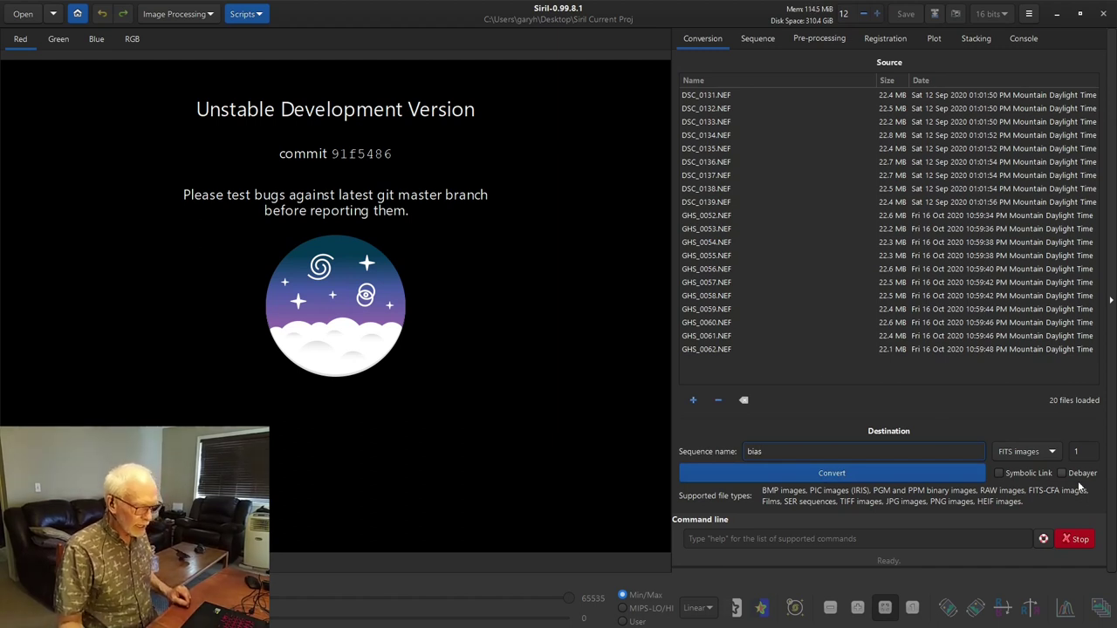
Change the working directory to the process folder with the command cd process and convert the loaded bias files to FITS images
click(772, 541)
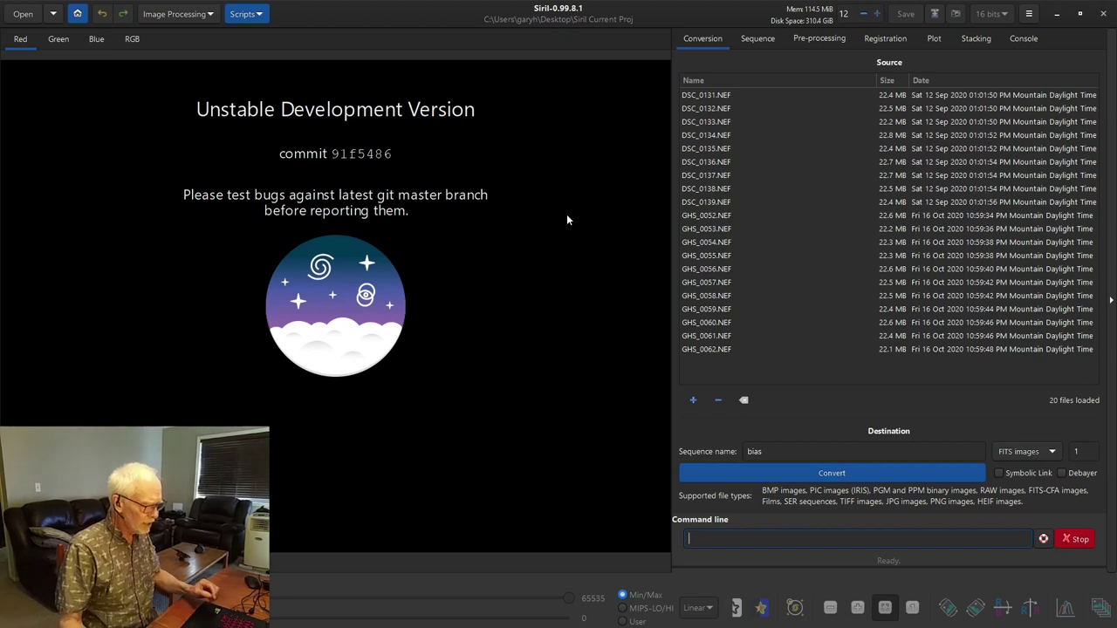
text(cd )
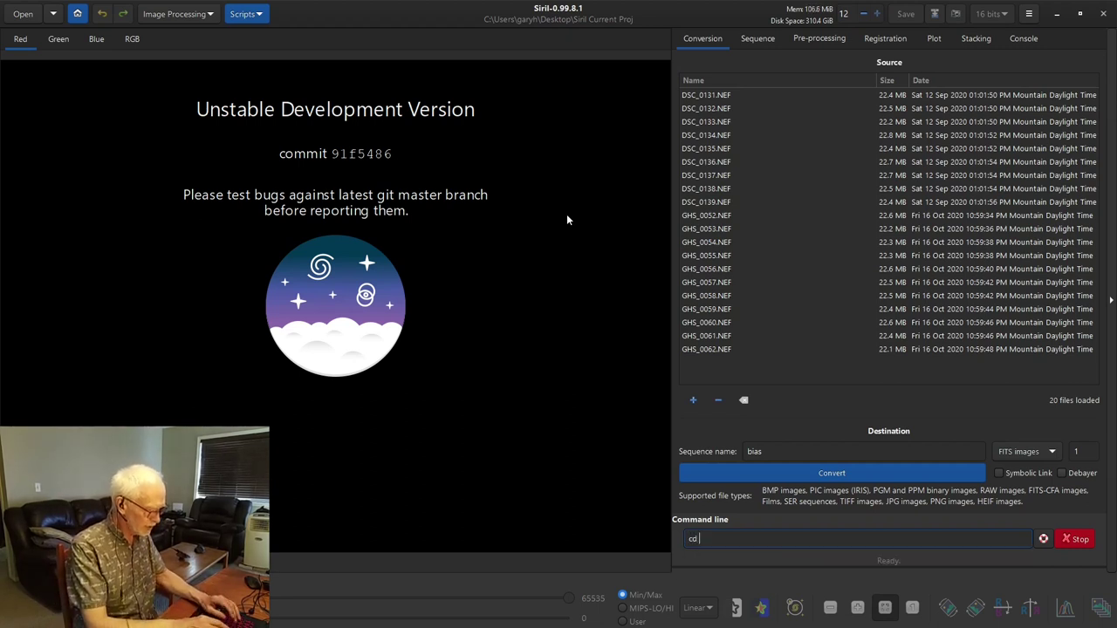
text(proc)
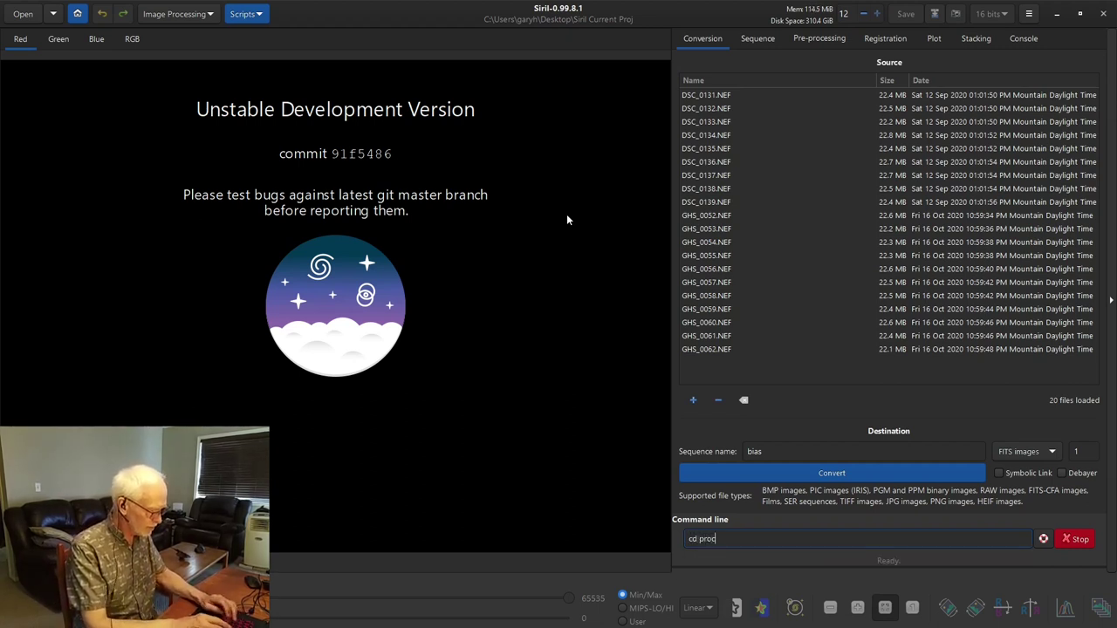
text(ess)
key(Return)
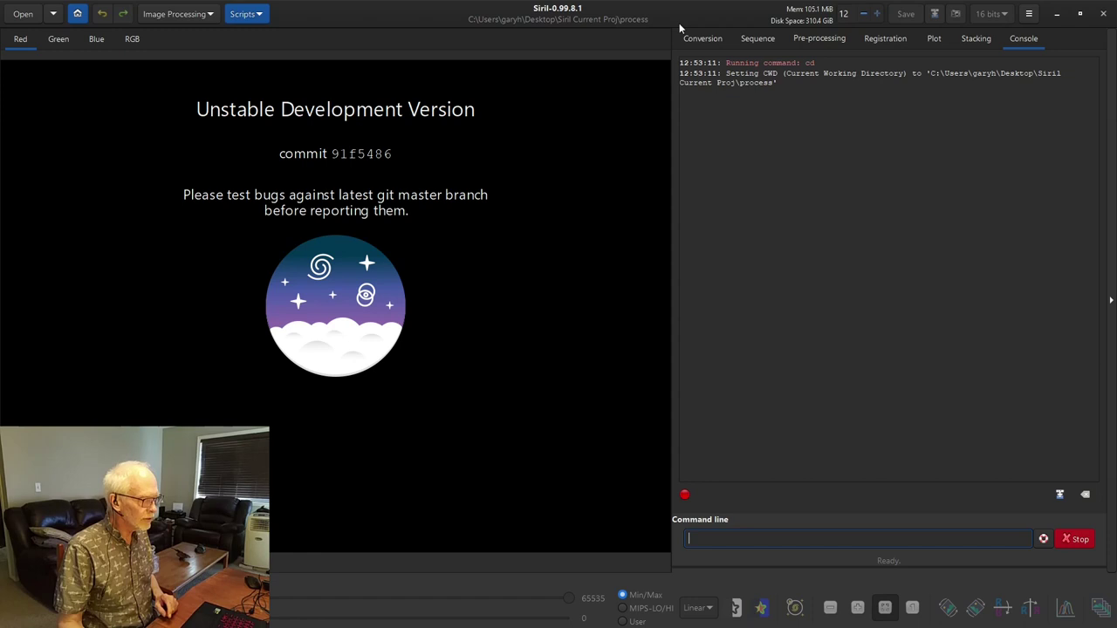
click(703, 40)
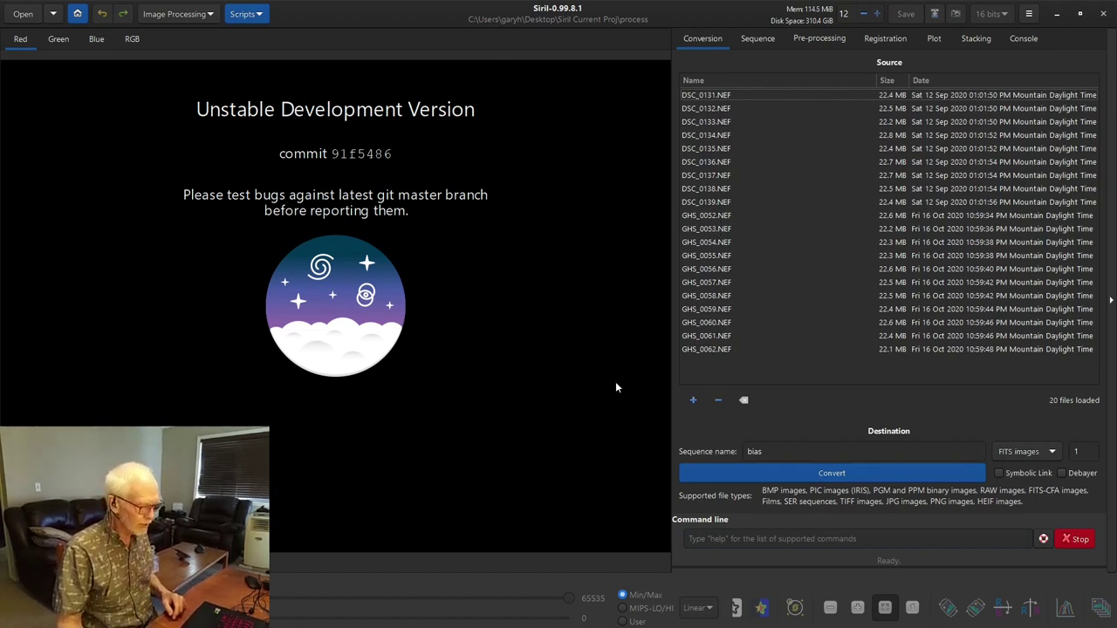
click(827, 474)
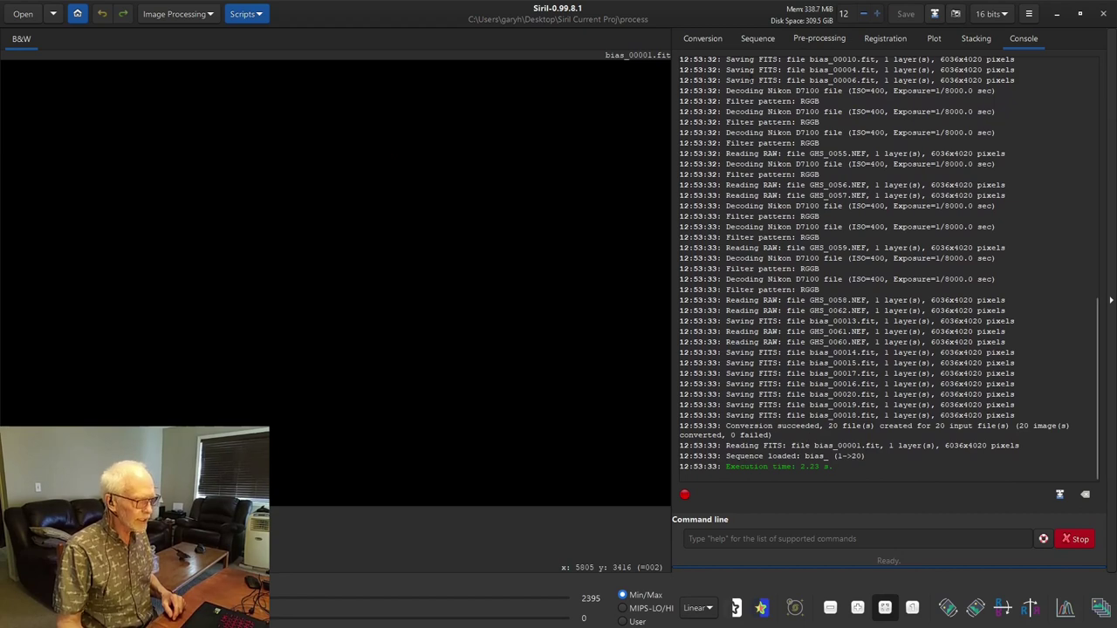
Review the frame list of the converted bias sequence and close it
click(756, 39)
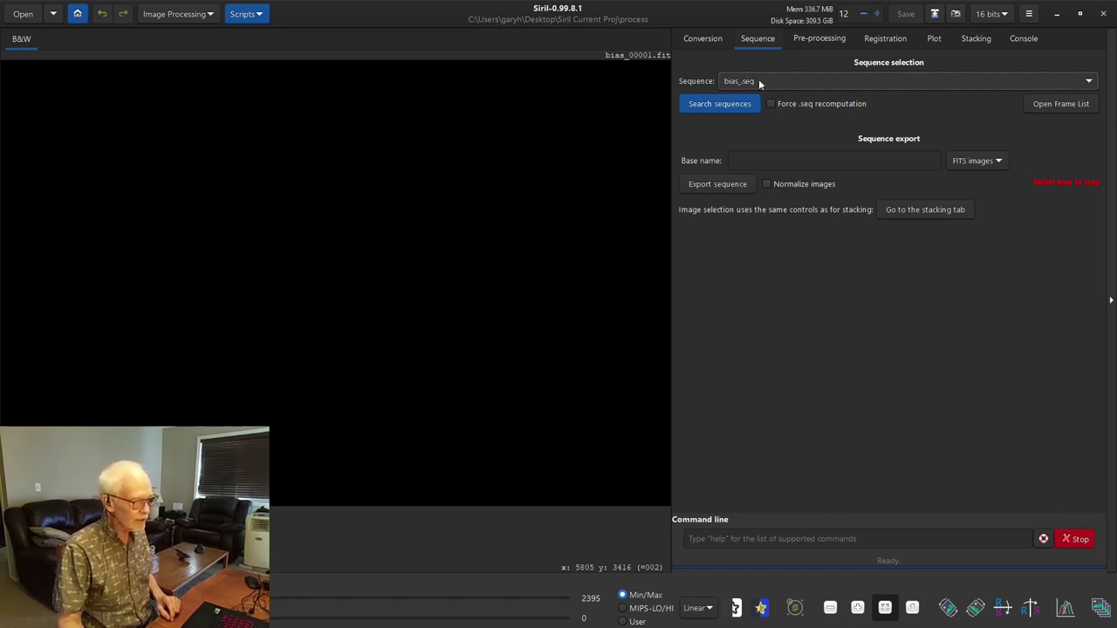
click(1075, 105)
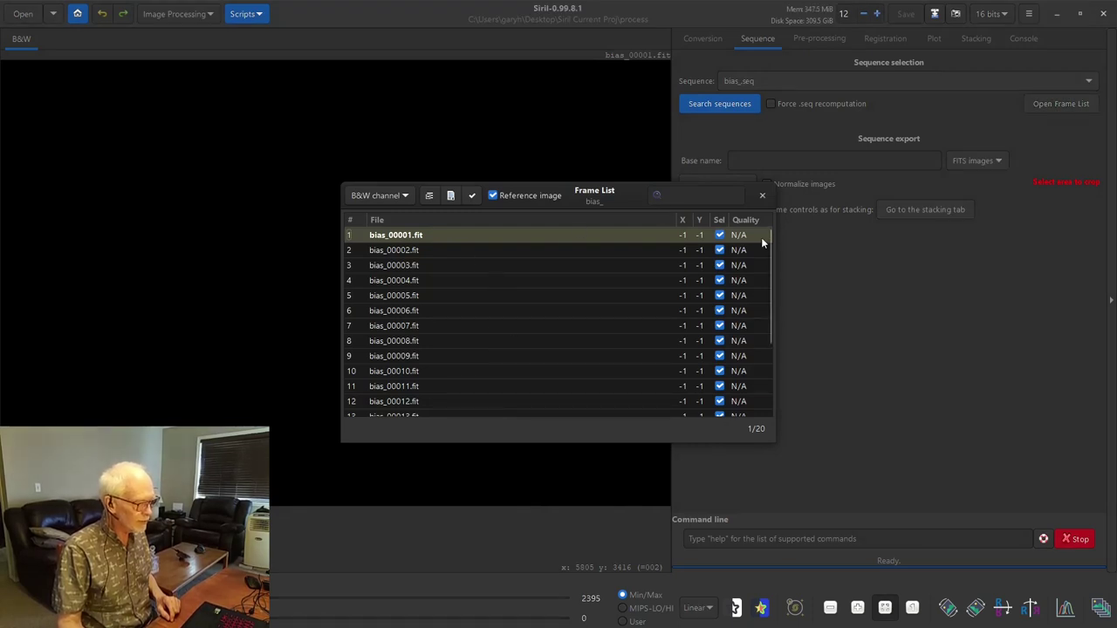
click(762, 196)
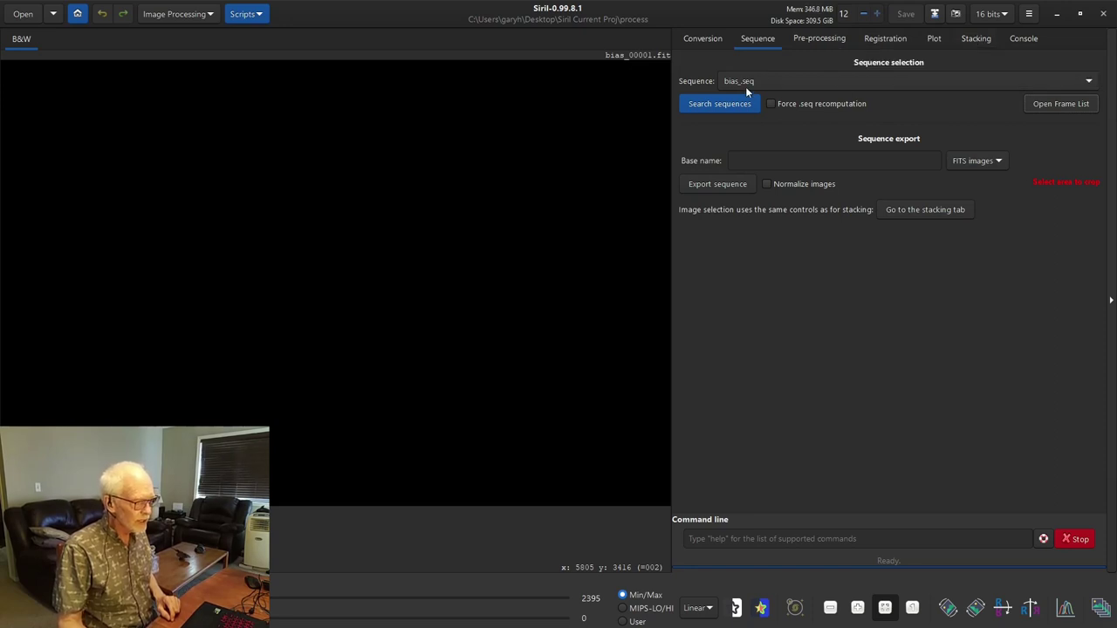
Stack all the bias frames using Median stacking with No normalisation, and check the process folder for the stacked file
click(970, 39)
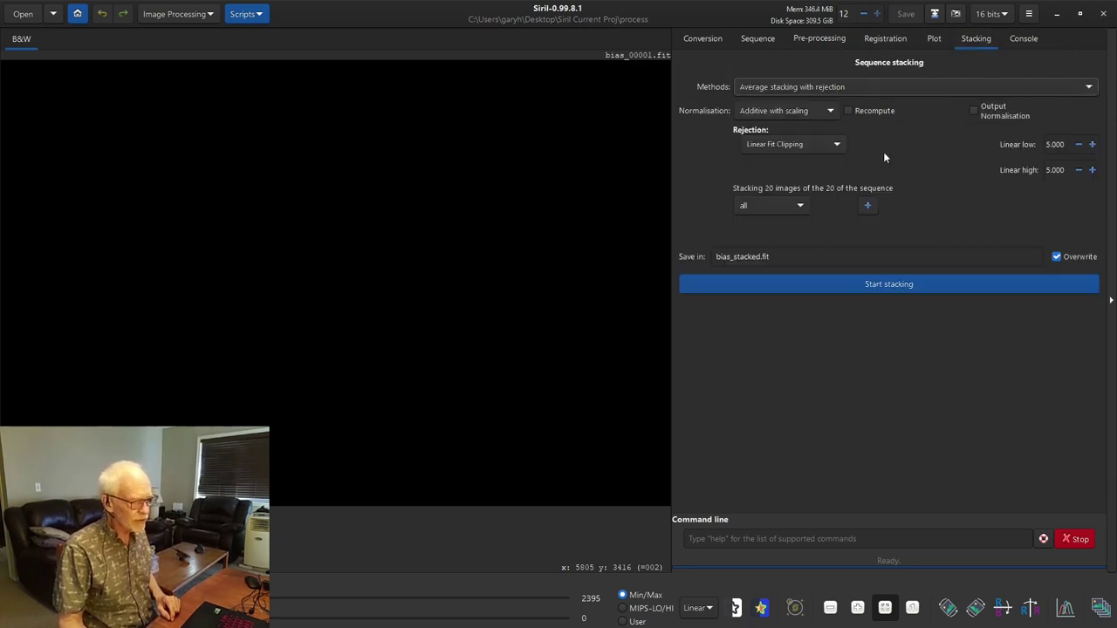
click(827, 88)
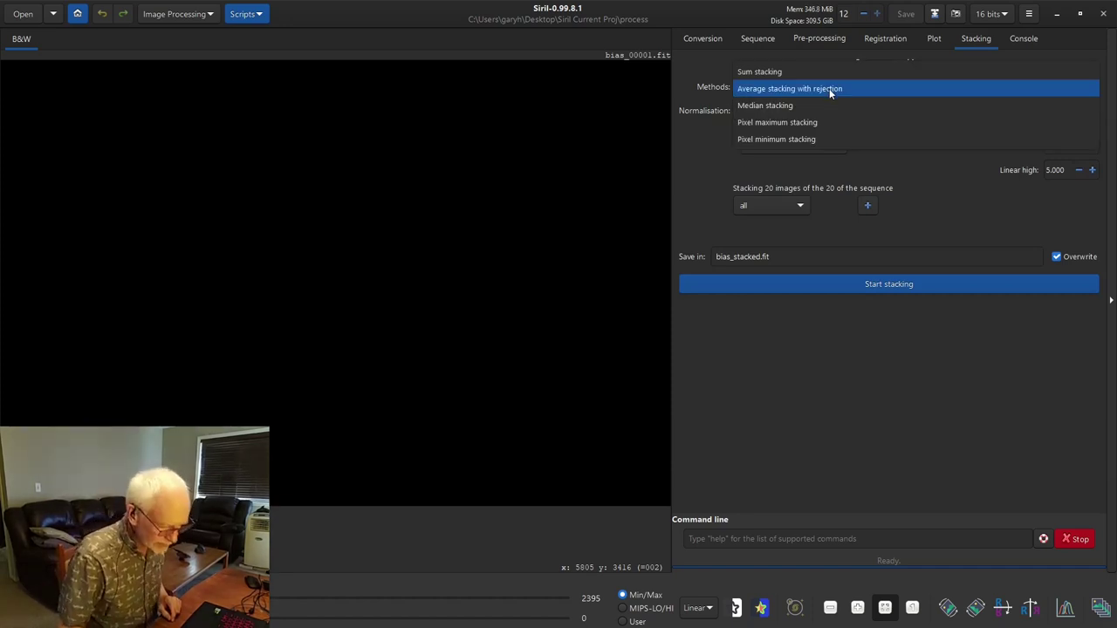
click(813, 106)
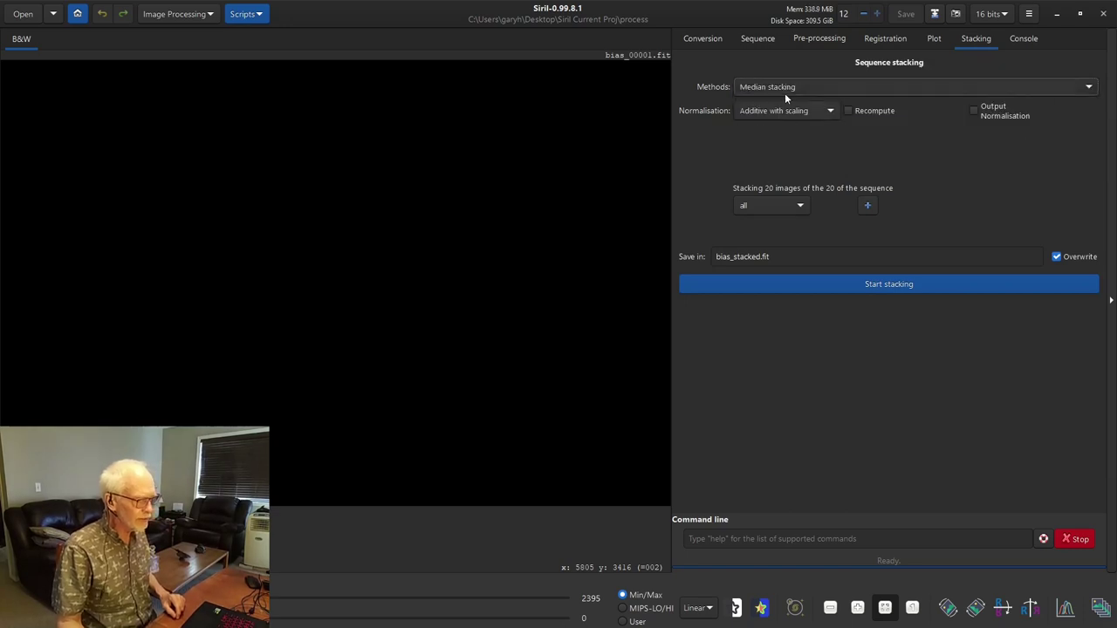
click(802, 113)
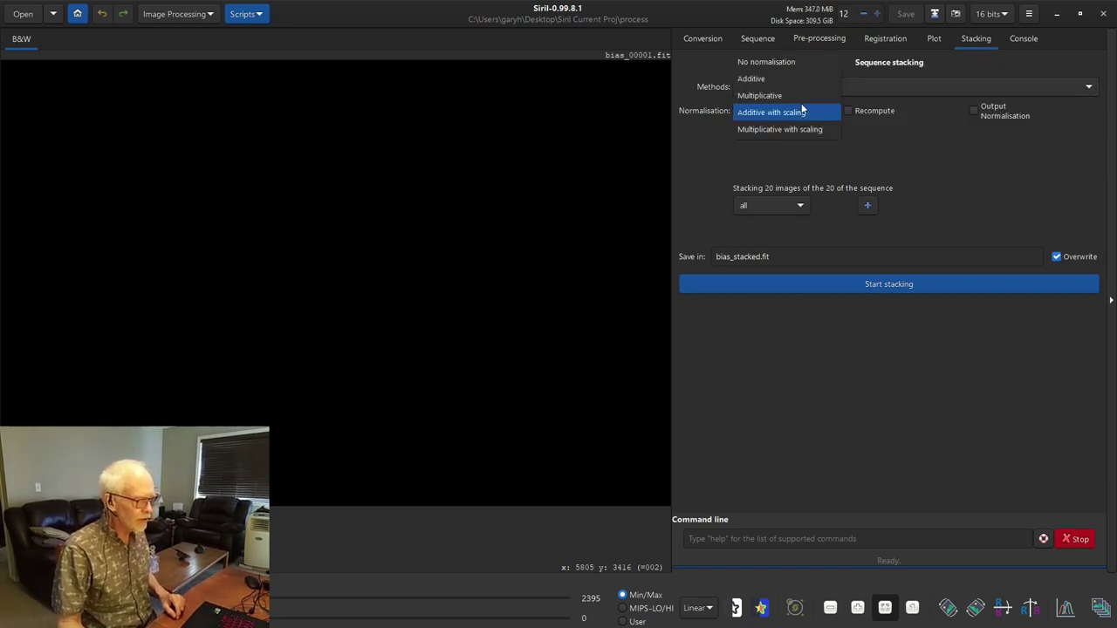
click(797, 63)
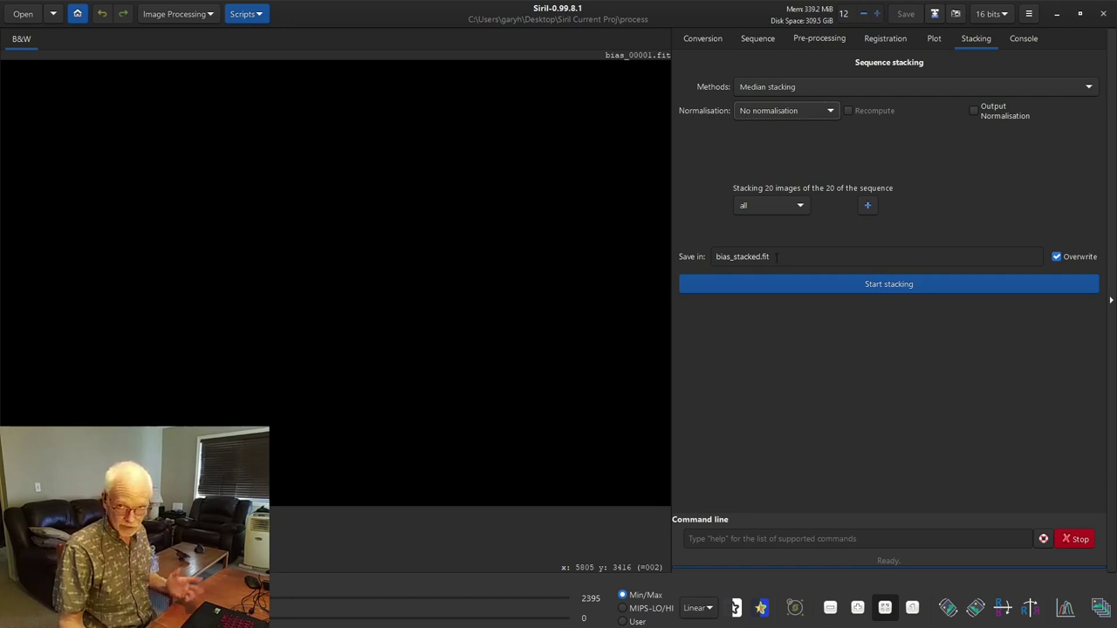
click(878, 285)
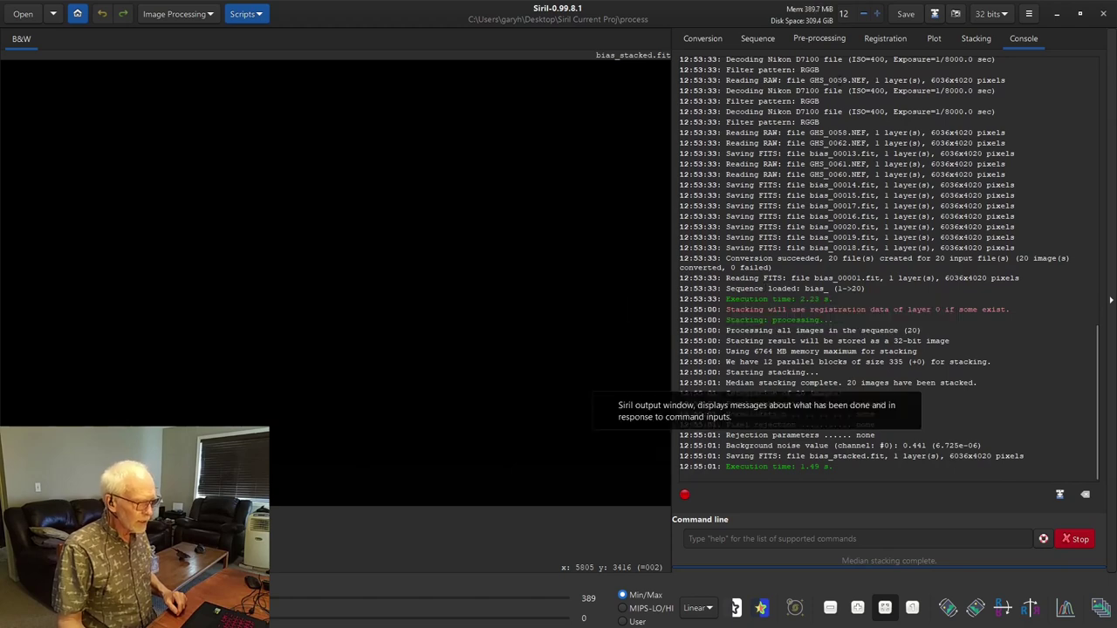
click(23, 13)
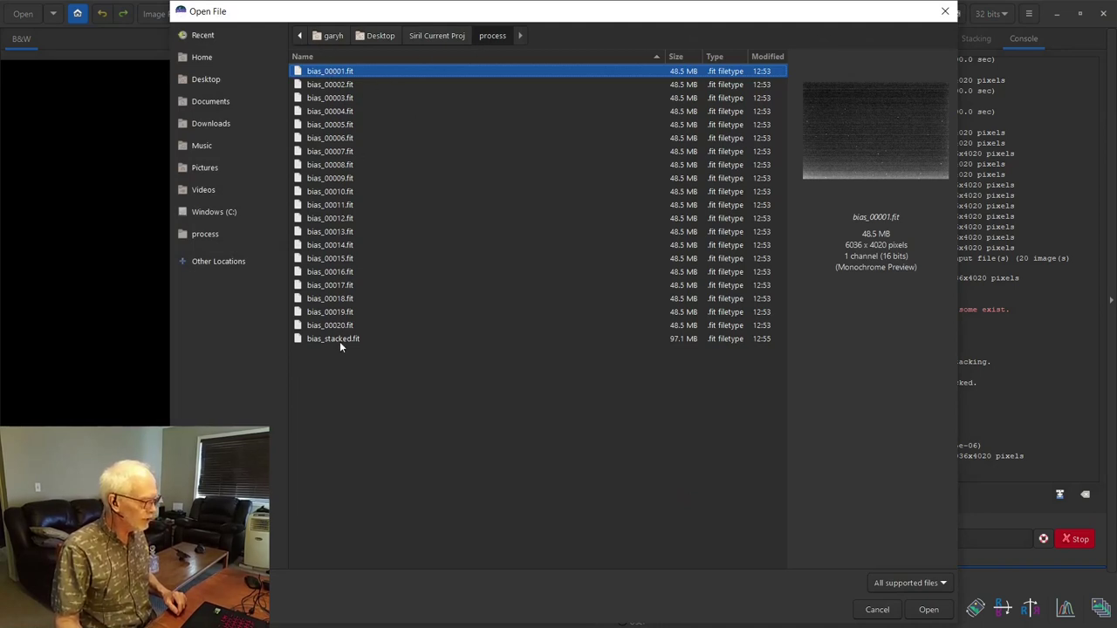
click(876, 609)
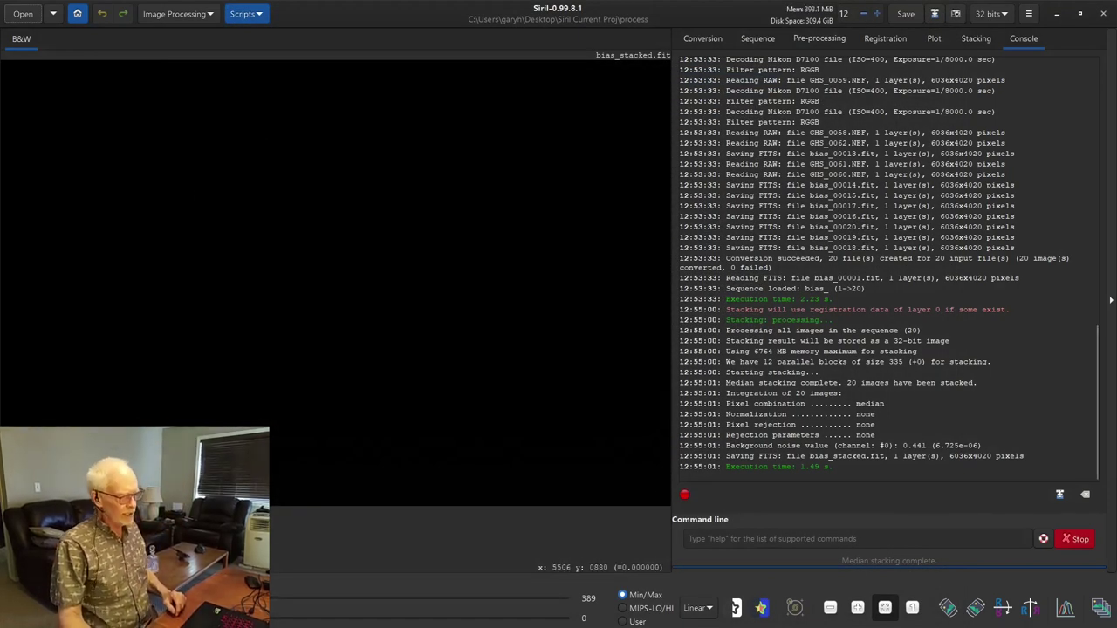
Clear the bias files from the conversion sources and add all the NEF files from the darks folder
click(704, 40)
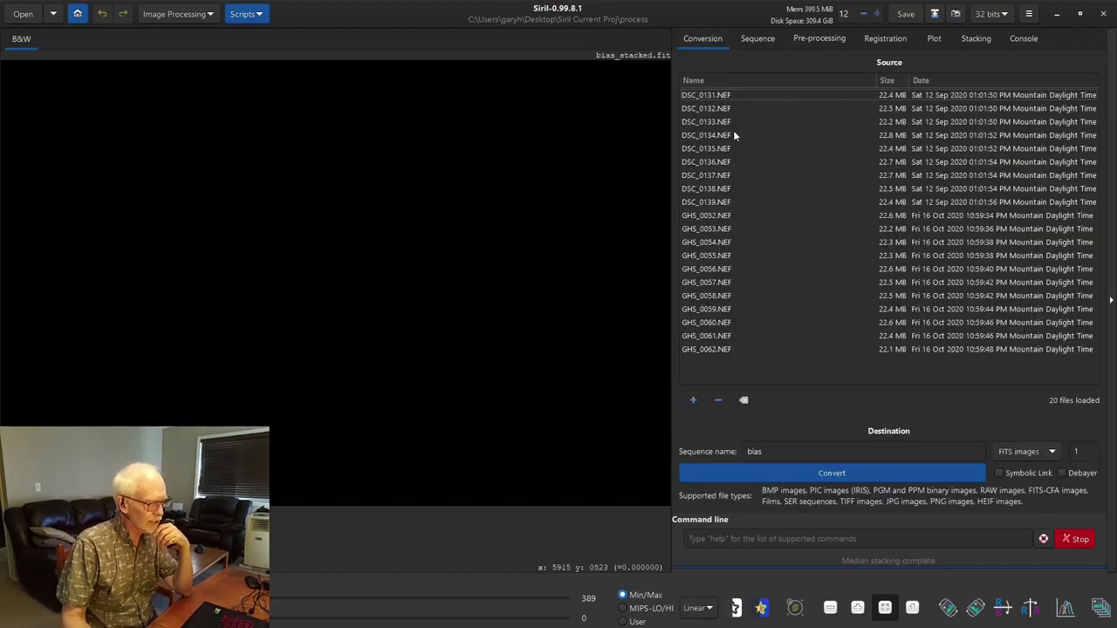
click(745, 401)
click(693, 400)
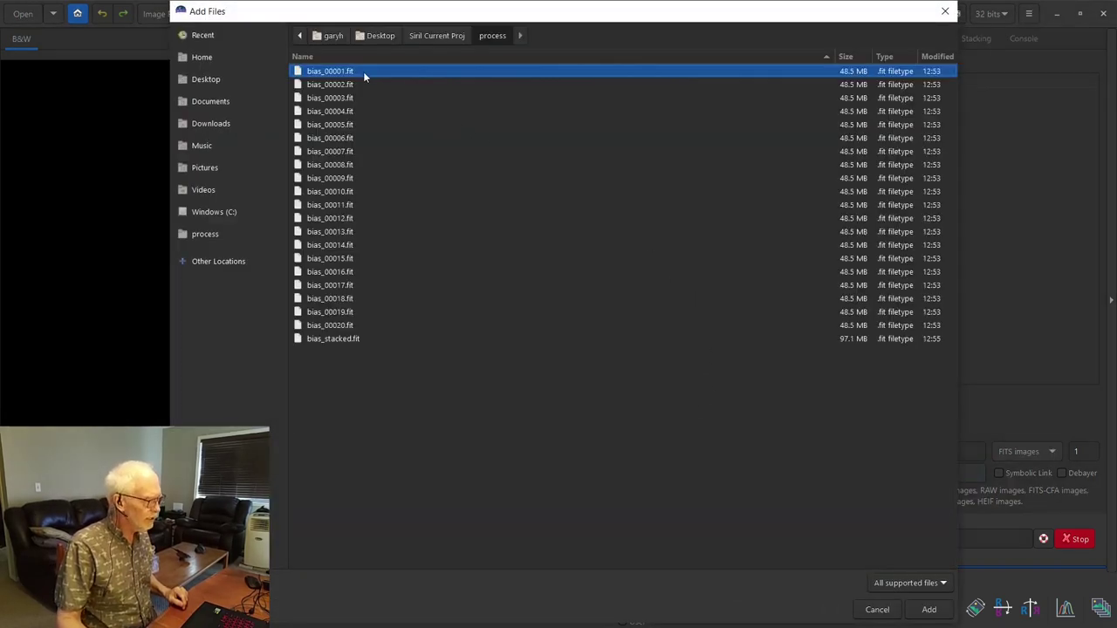
click(432, 35)
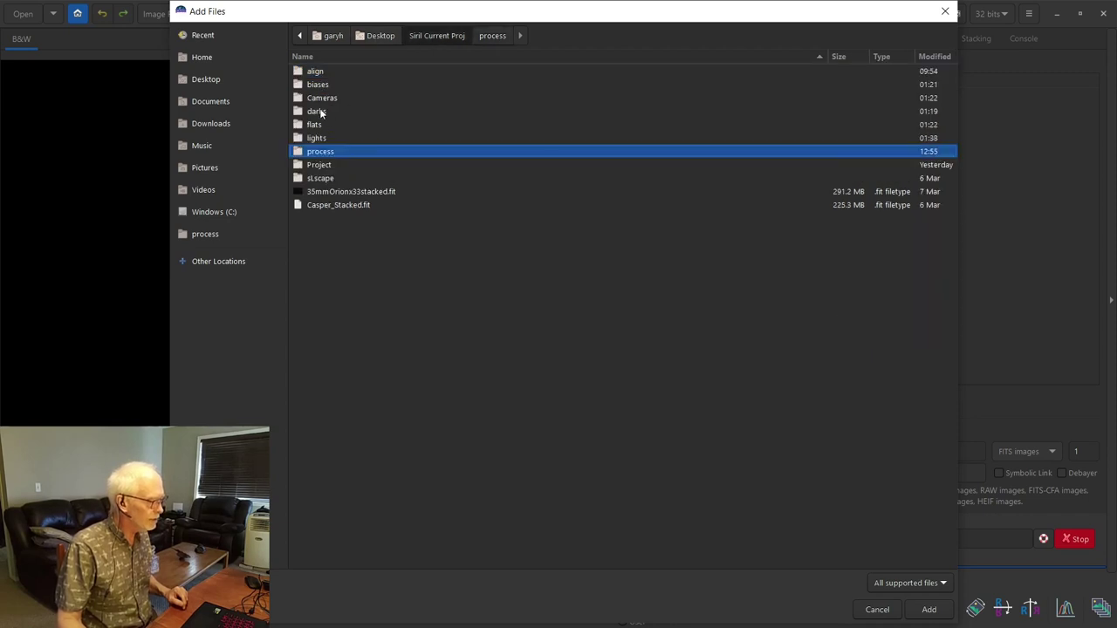
double_click(319, 110)
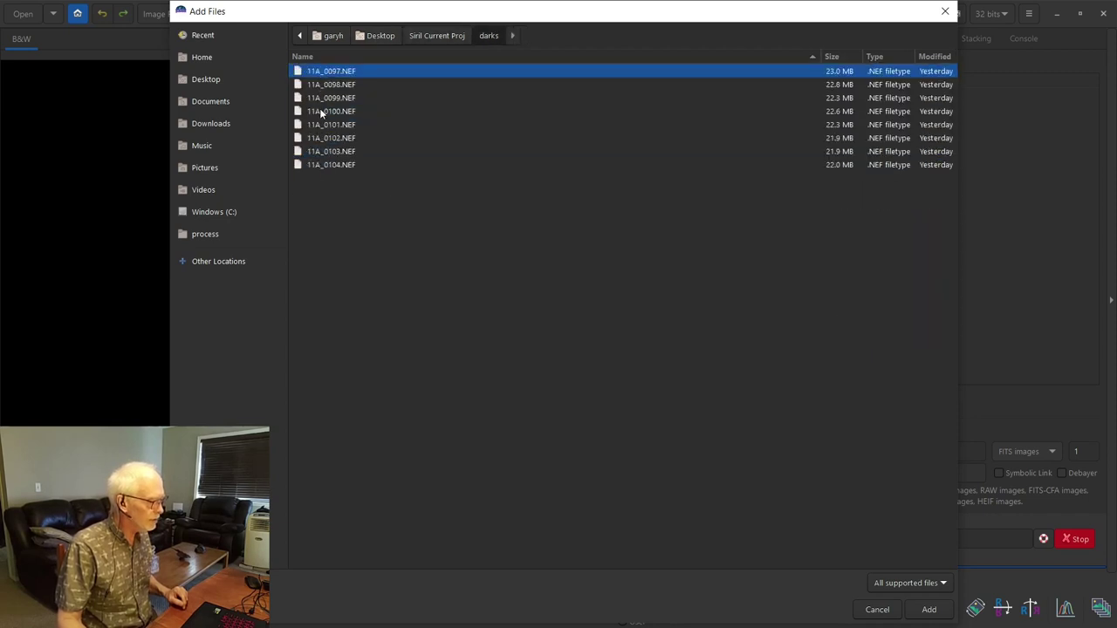
shift+click(346, 165)
click(927, 609)
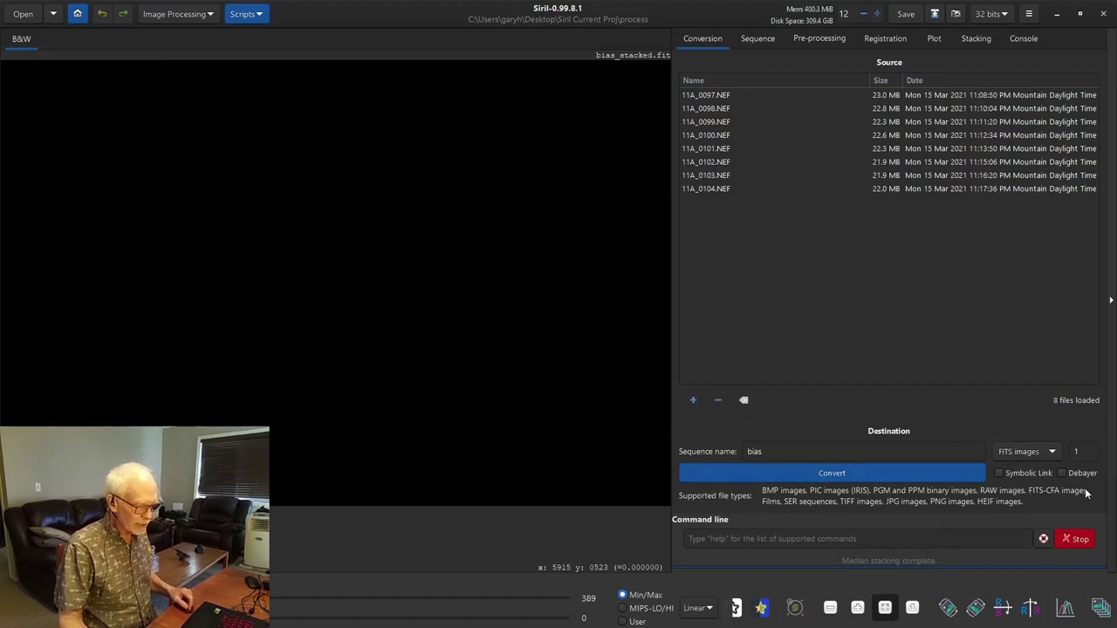
Name the sequence dark and convert the loaded dark files to FITS images
double_click(754, 451)
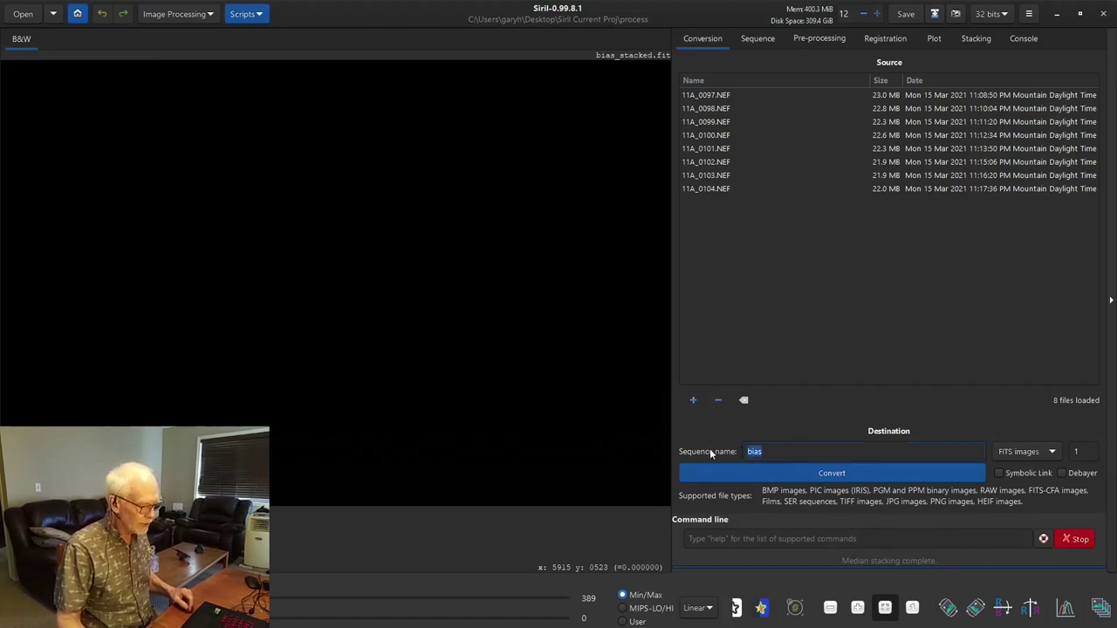
text(dark)
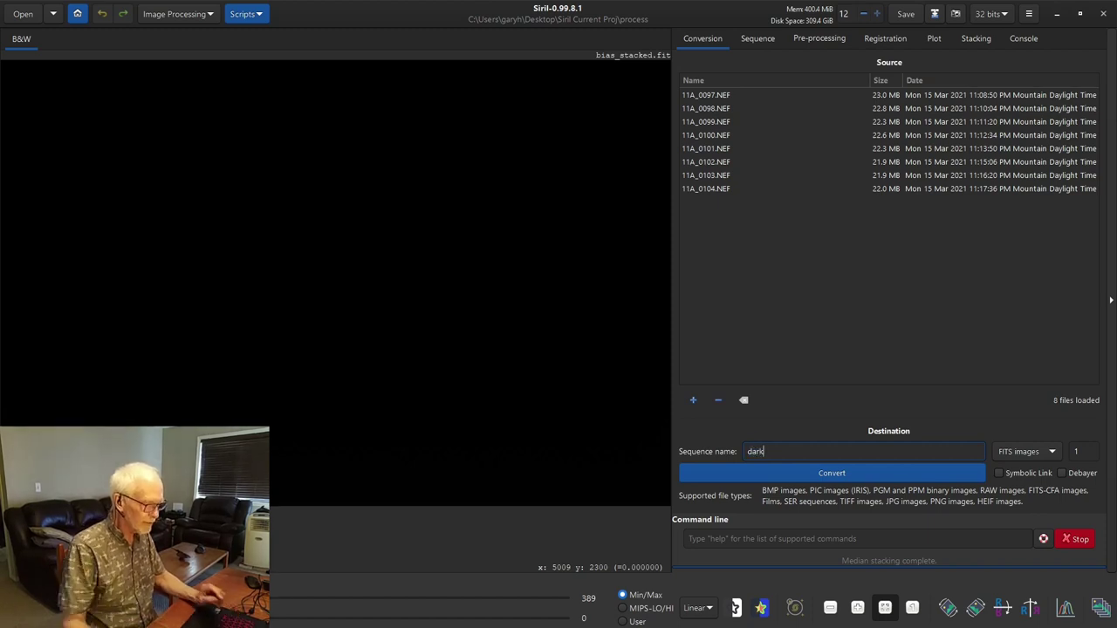
click(837, 473)
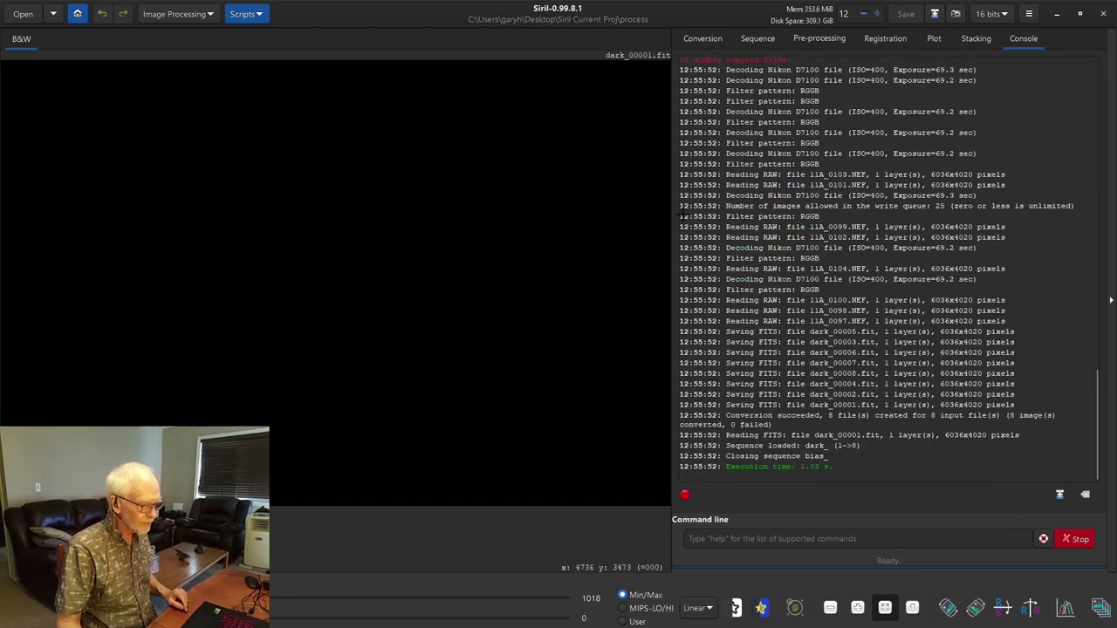
Select the dark_.seq sequence and stack all its frames with Median stacking and No normalisation into dark_stacked.fit
click(754, 37)
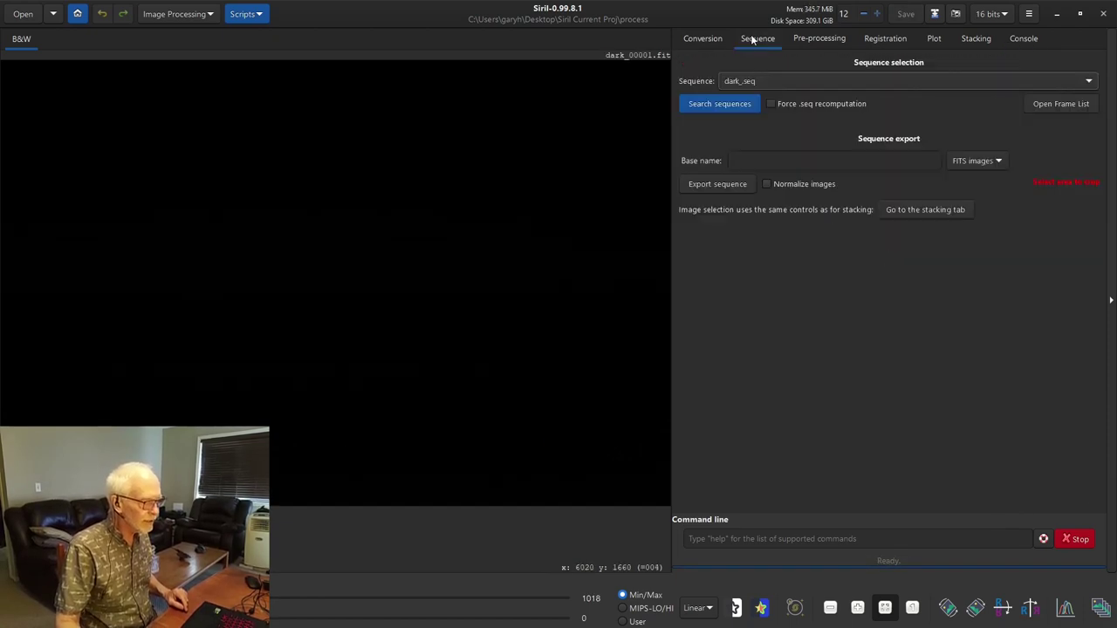
click(729, 99)
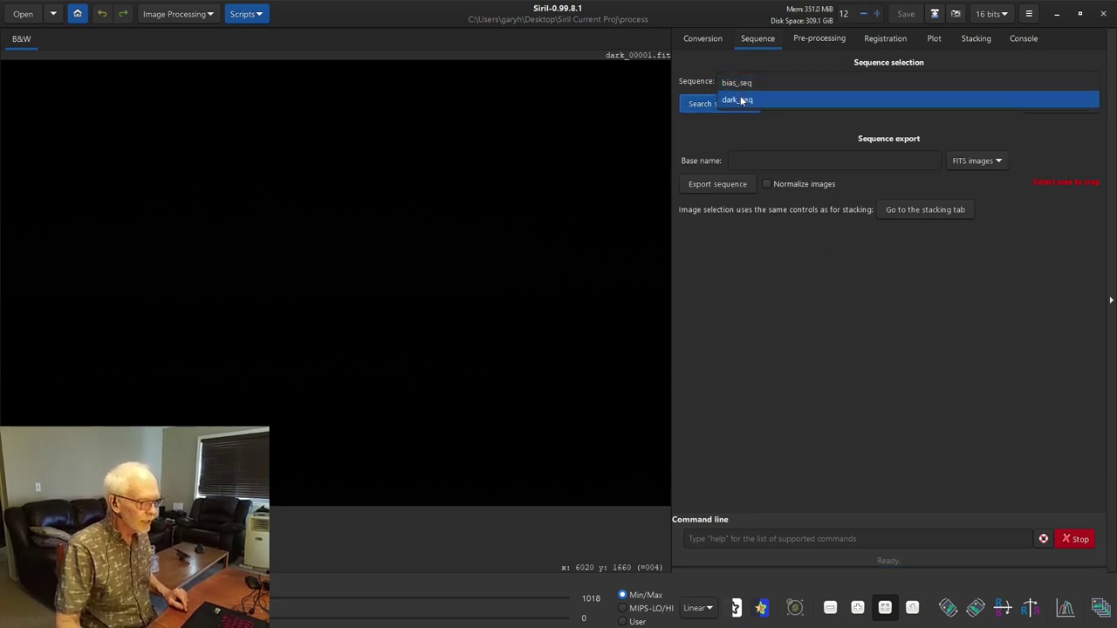
click(742, 100)
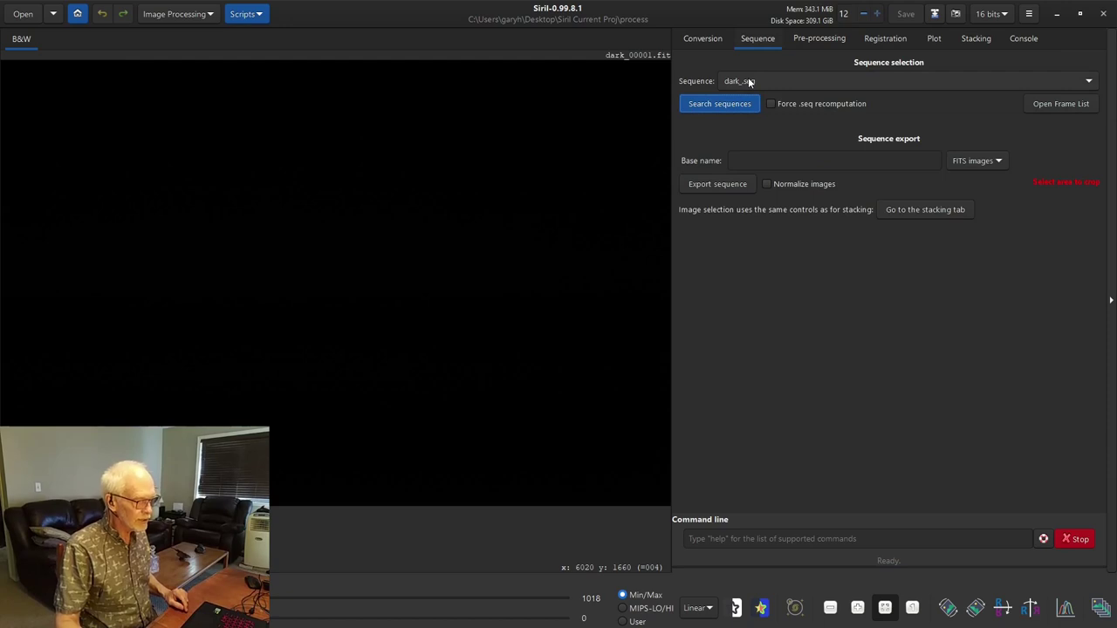
click(977, 39)
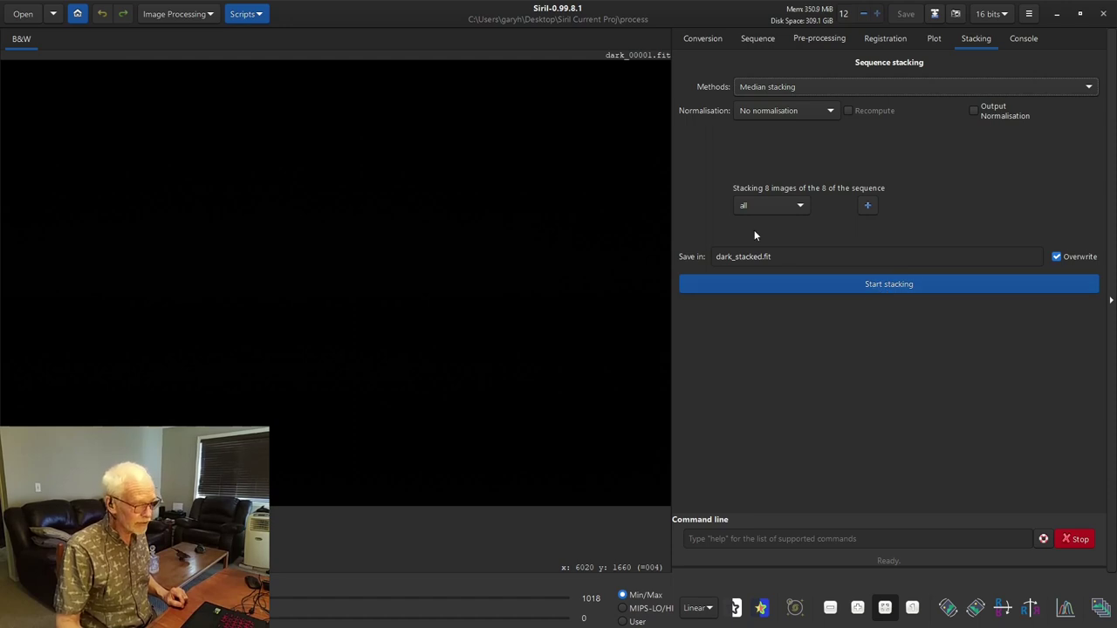
click(875, 285)
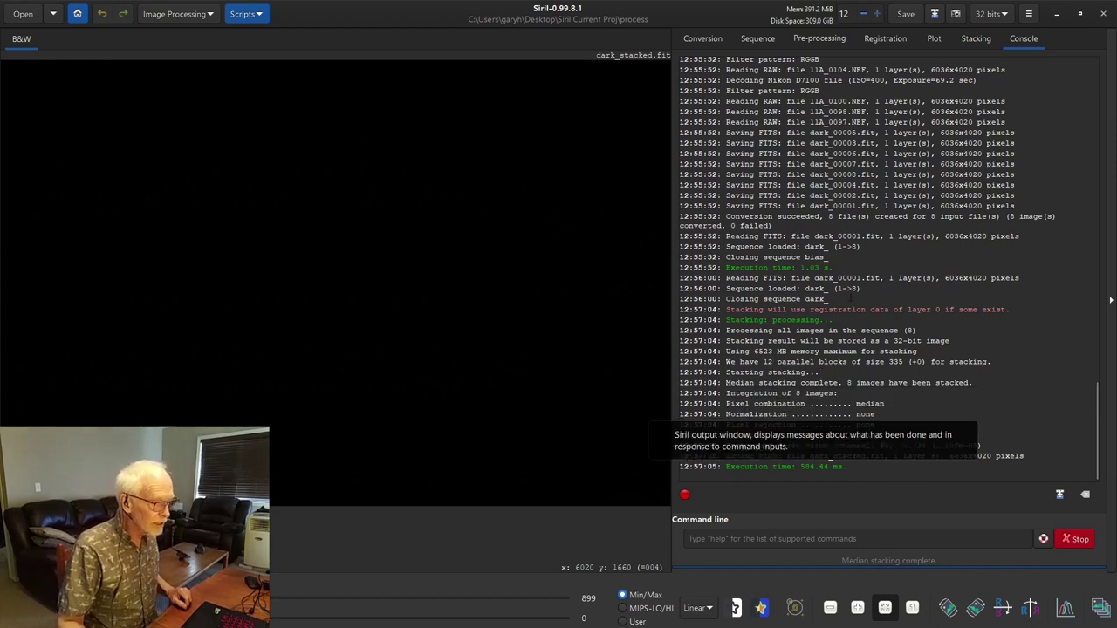
click(756, 40)
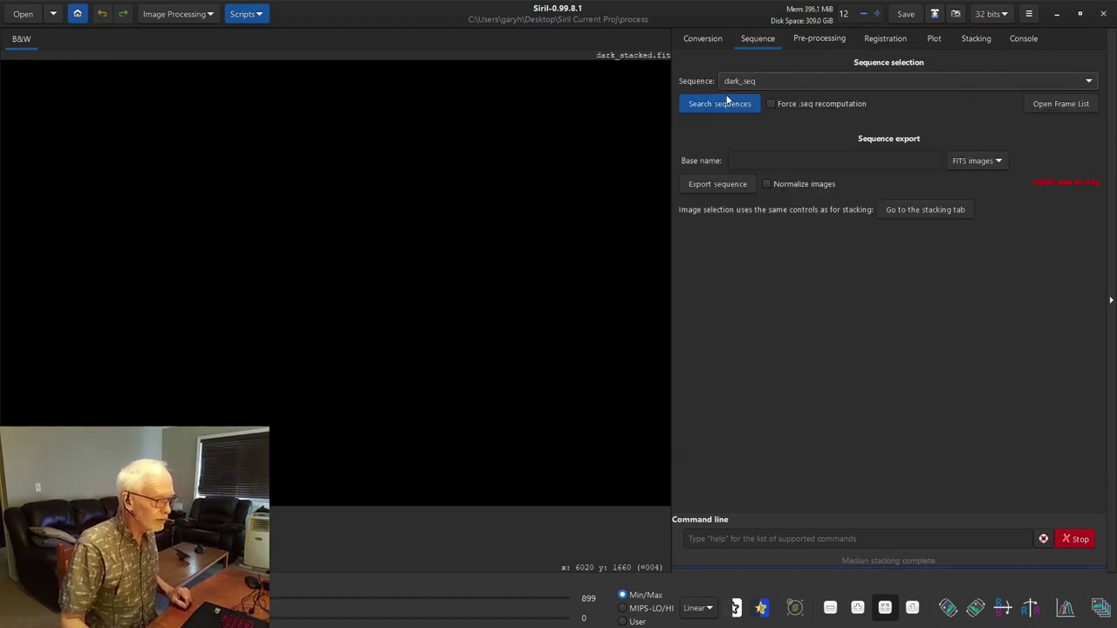
click(727, 104)
click(733, 81)
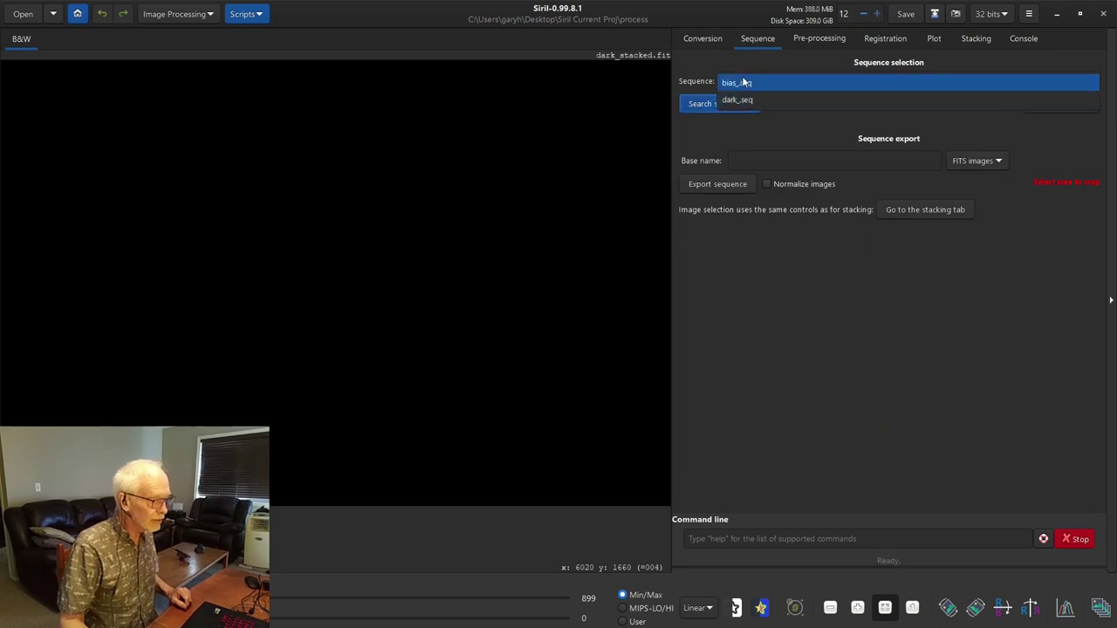
click(714, 135)
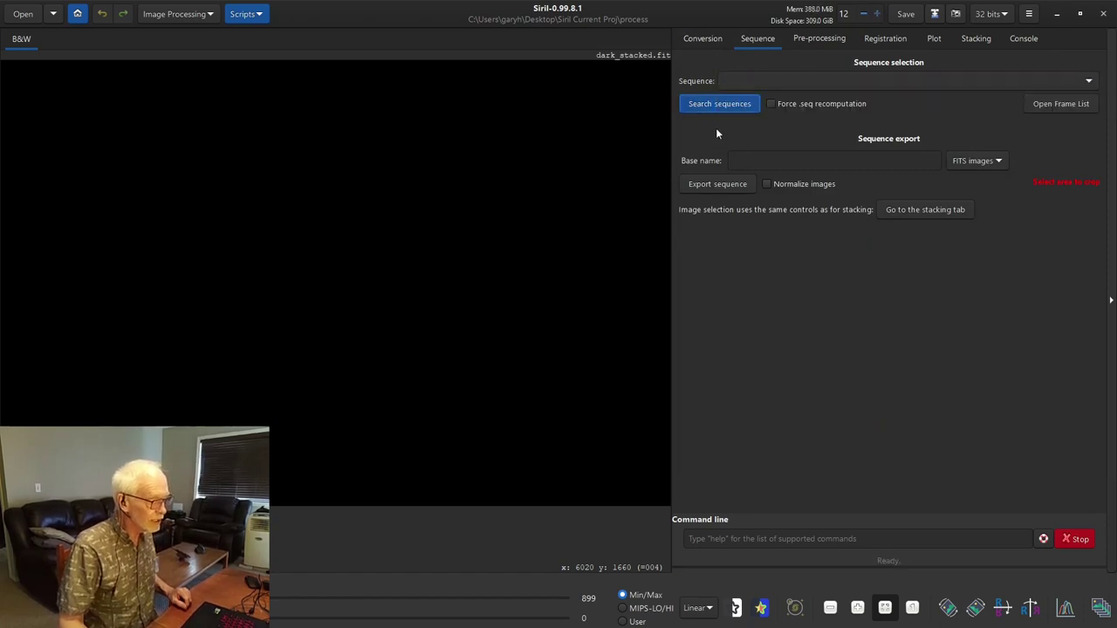
Clear the dark files from the conversion sources and add all the NEF files from the flats folder
click(703, 38)
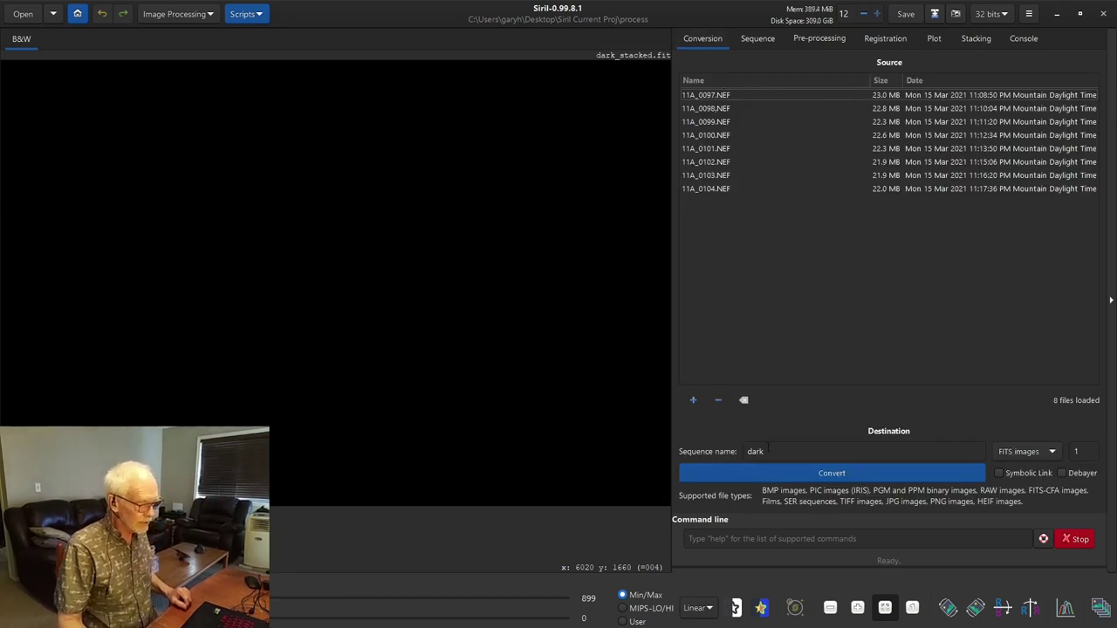
click(743, 401)
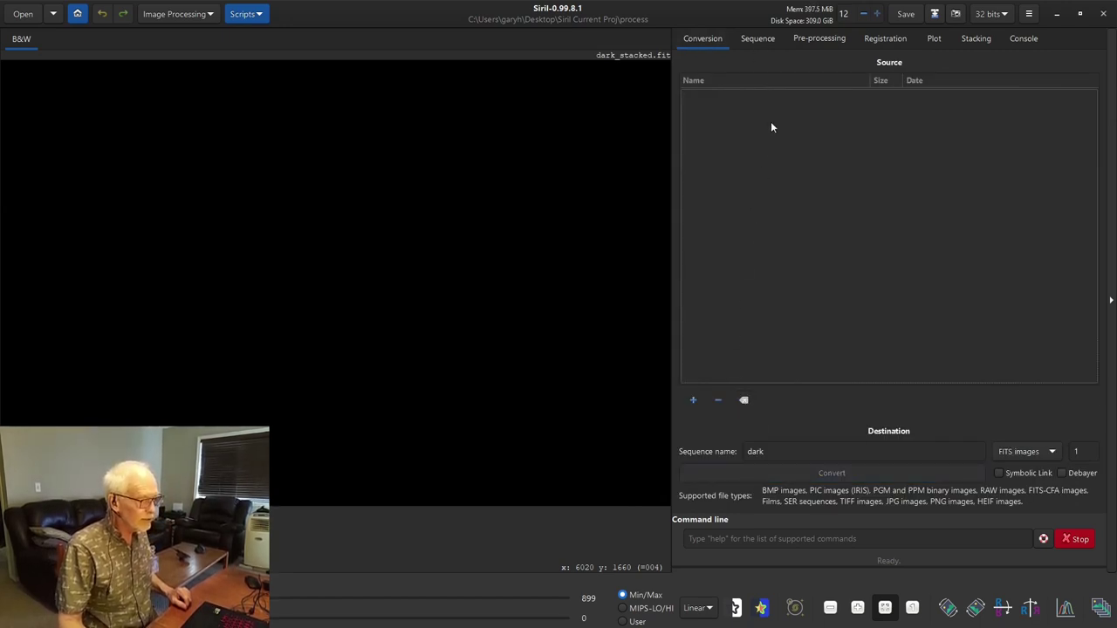
click(690, 400)
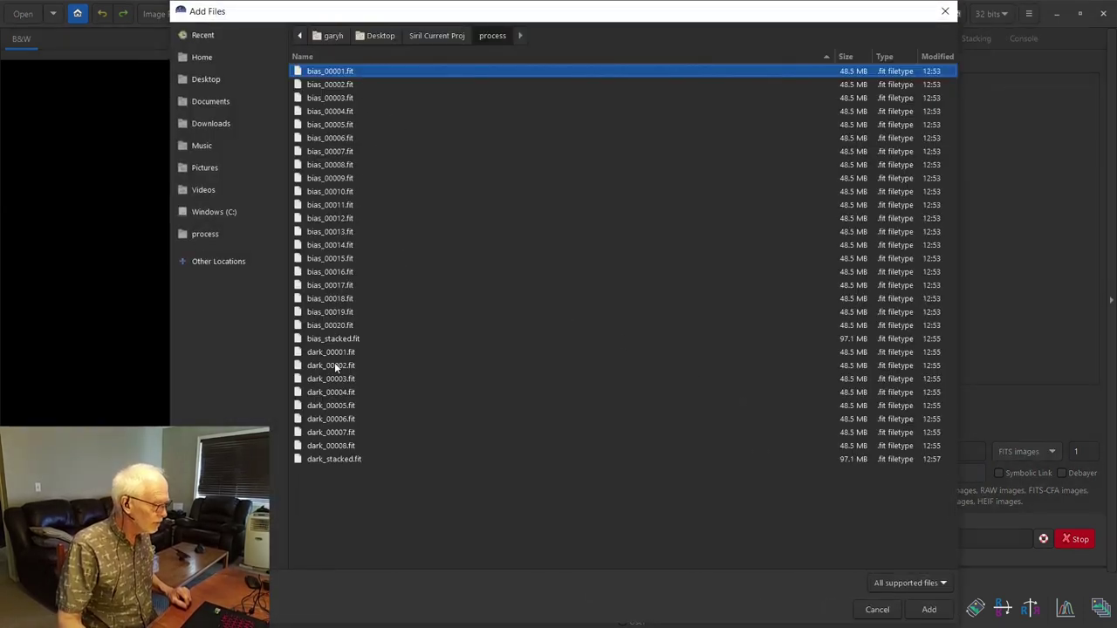
click(420, 36)
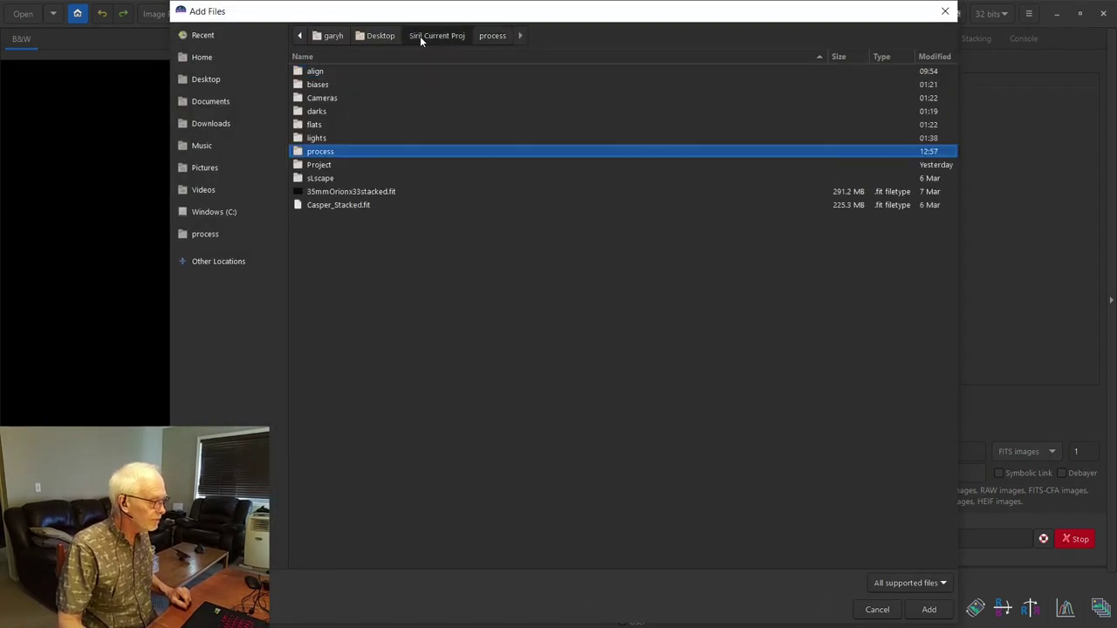
double_click(319, 126)
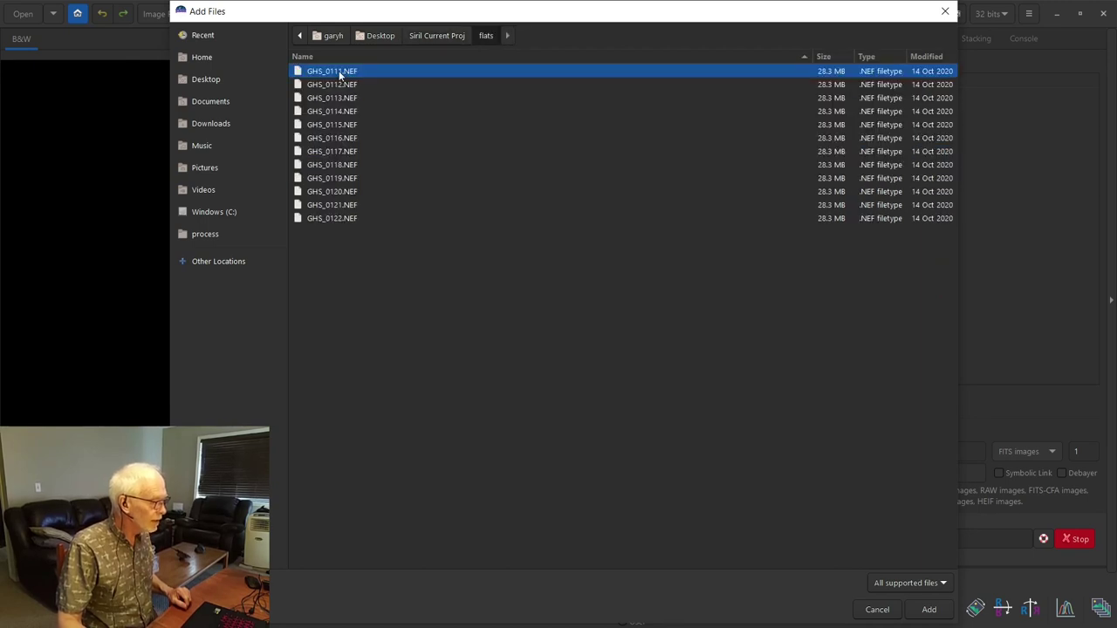
shift+click(346, 218)
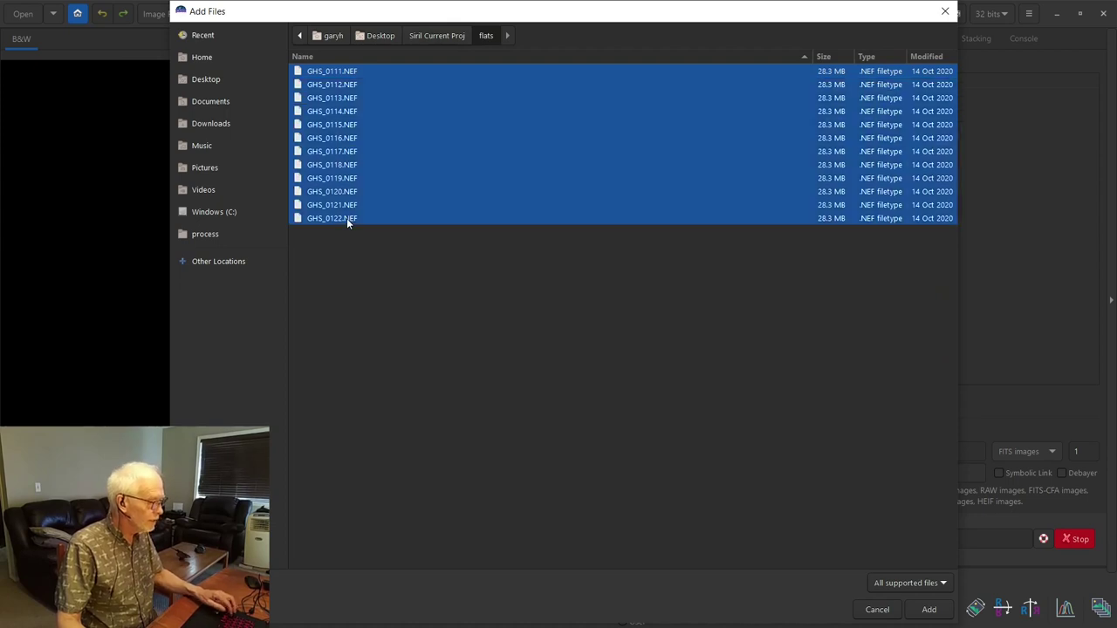
click(929, 610)
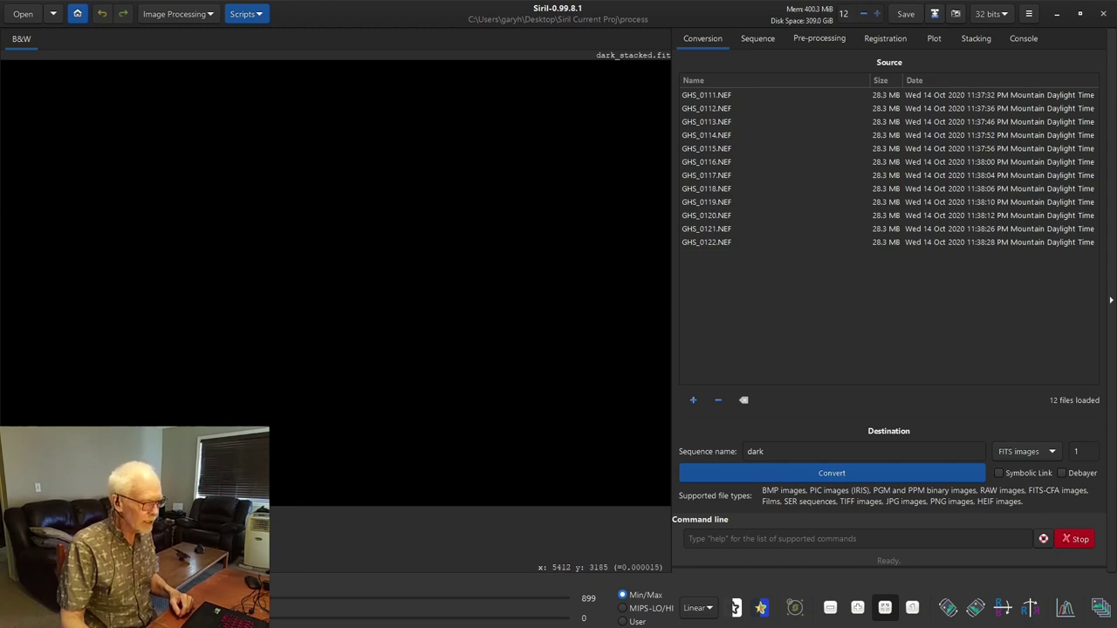
Name the sequence flat and convert the loaded flat files to FITS images
drag(771, 451, 705, 451)
text(flat)
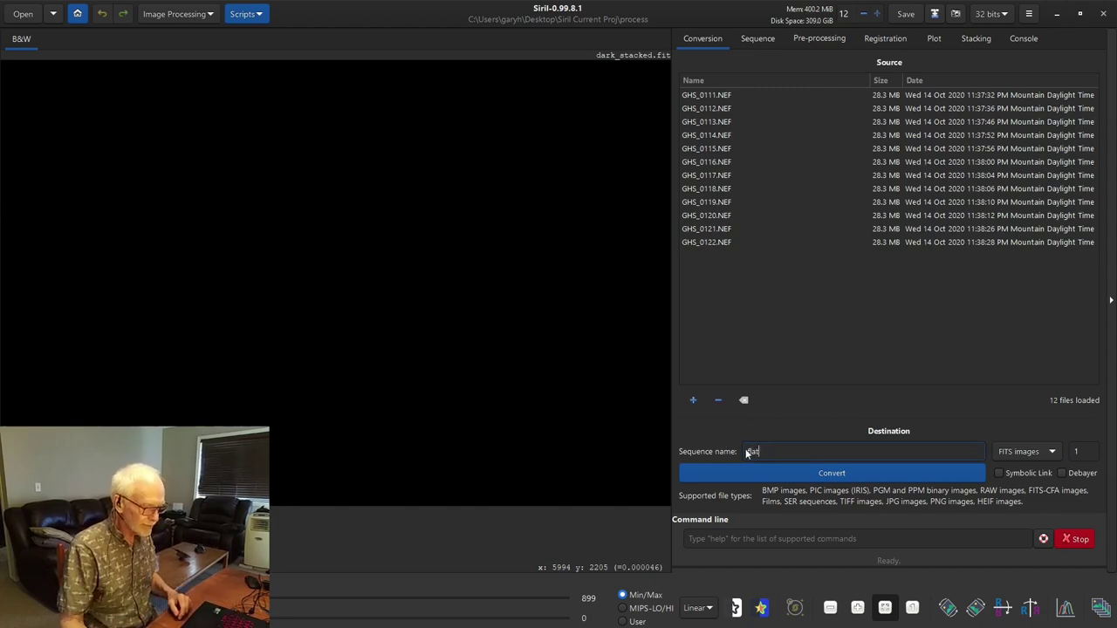
click(833, 473)
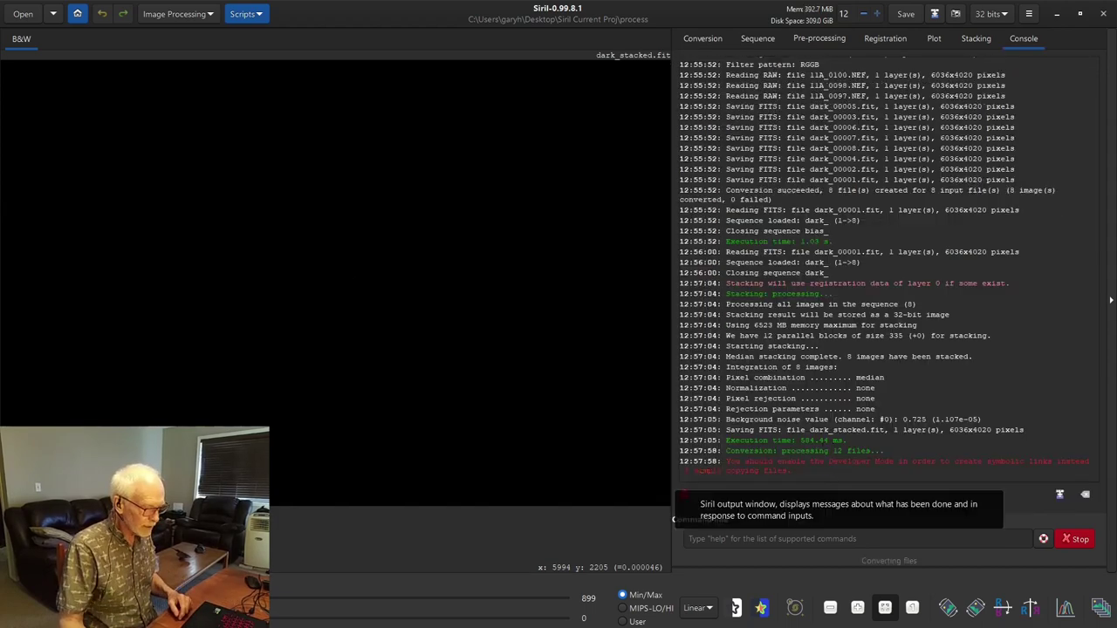
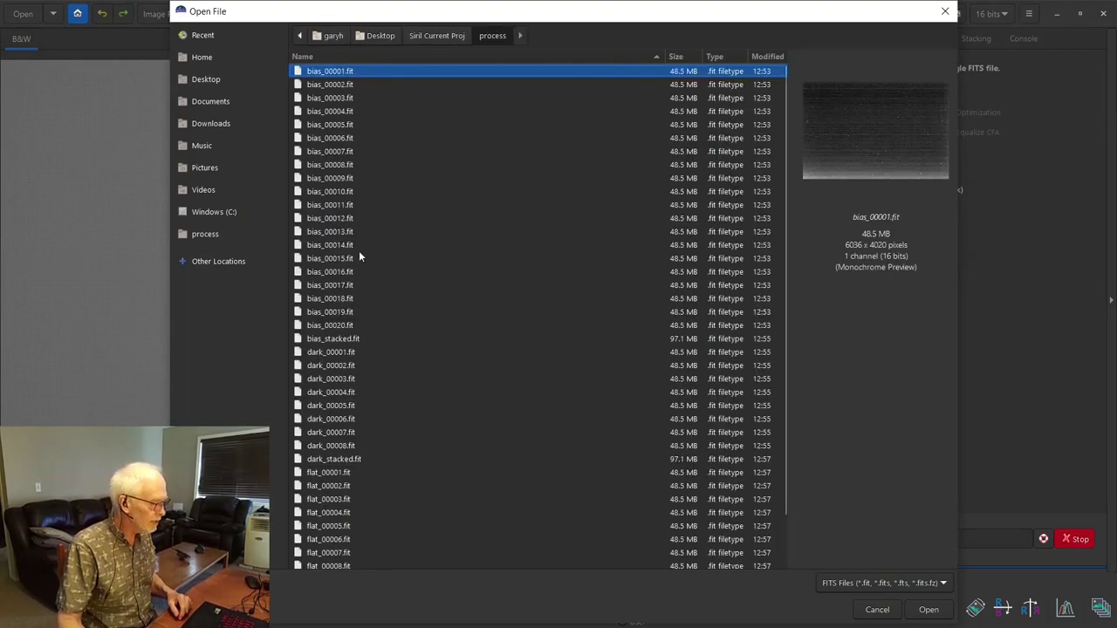
Choose bias_stacked.fit from the process folder as the offset file for pre-processing the flat sequence
double_click(333, 339)
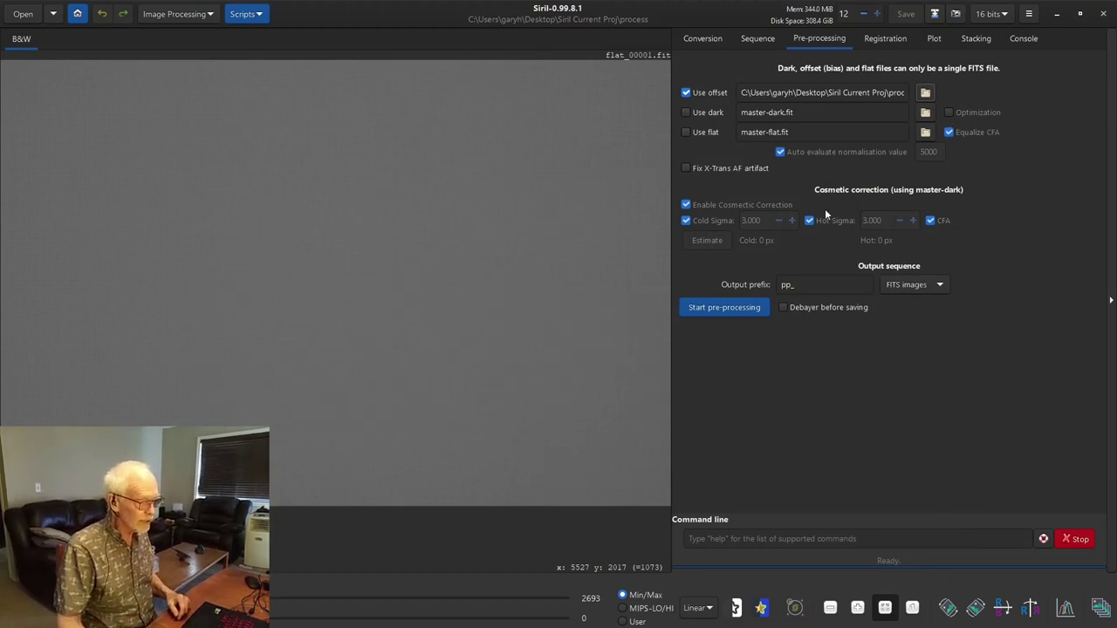
Pre-process the flat sequence with only the bias master as offset, leaving dark and flat unused and keeping the pp_ output prefix
click(686, 220)
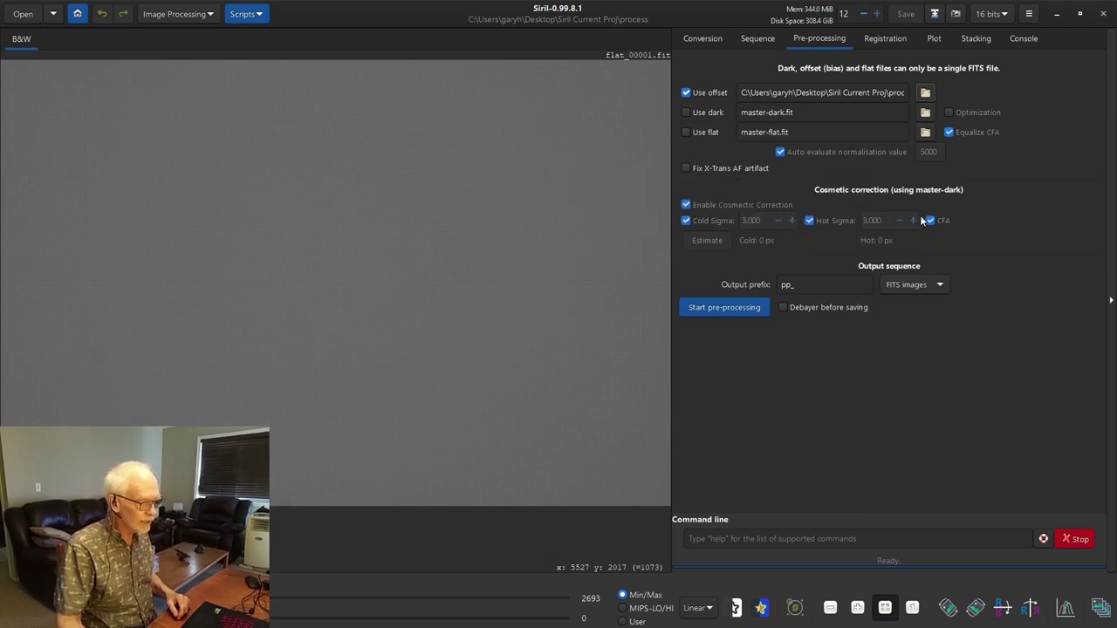
click(686, 113)
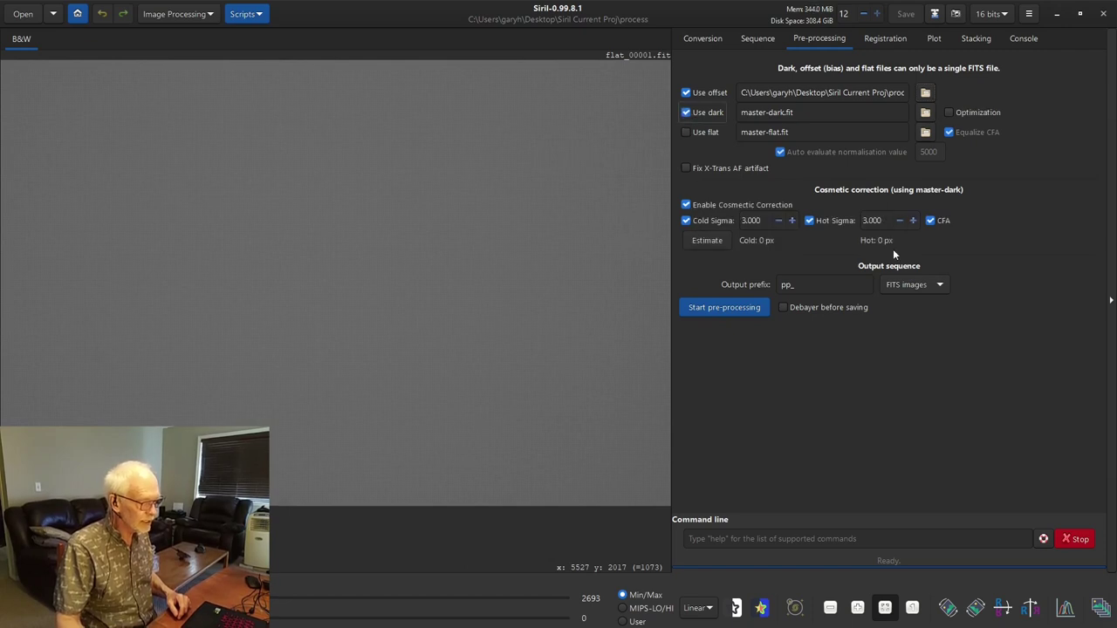
click(687, 113)
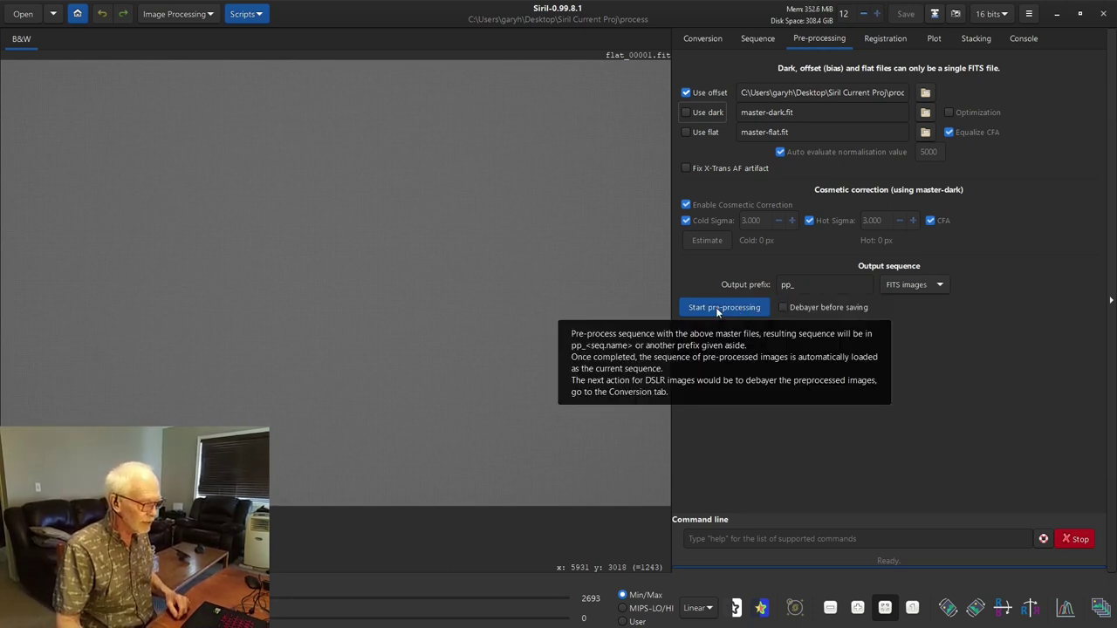
click(715, 307)
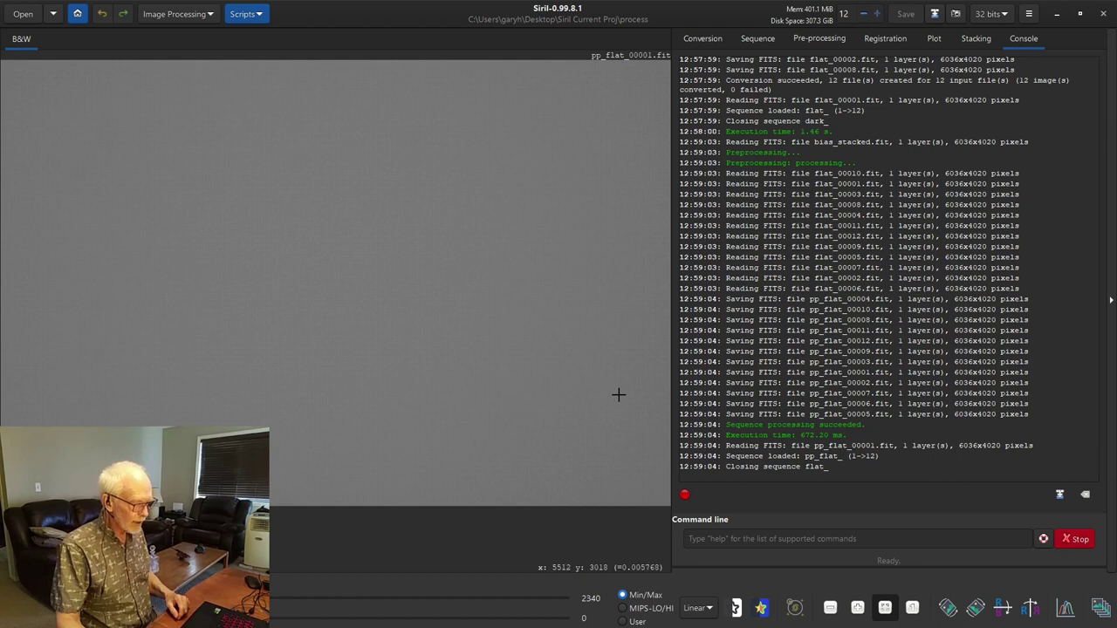
Search for the available sequences and select pp_flat_.seq as the current sequence
click(757, 40)
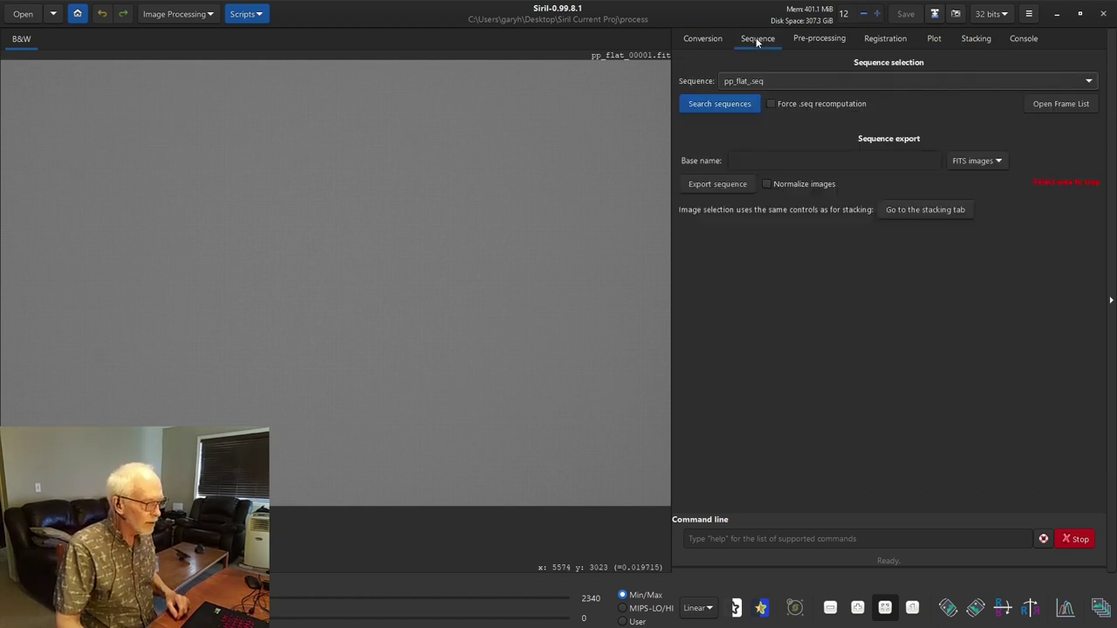
click(714, 103)
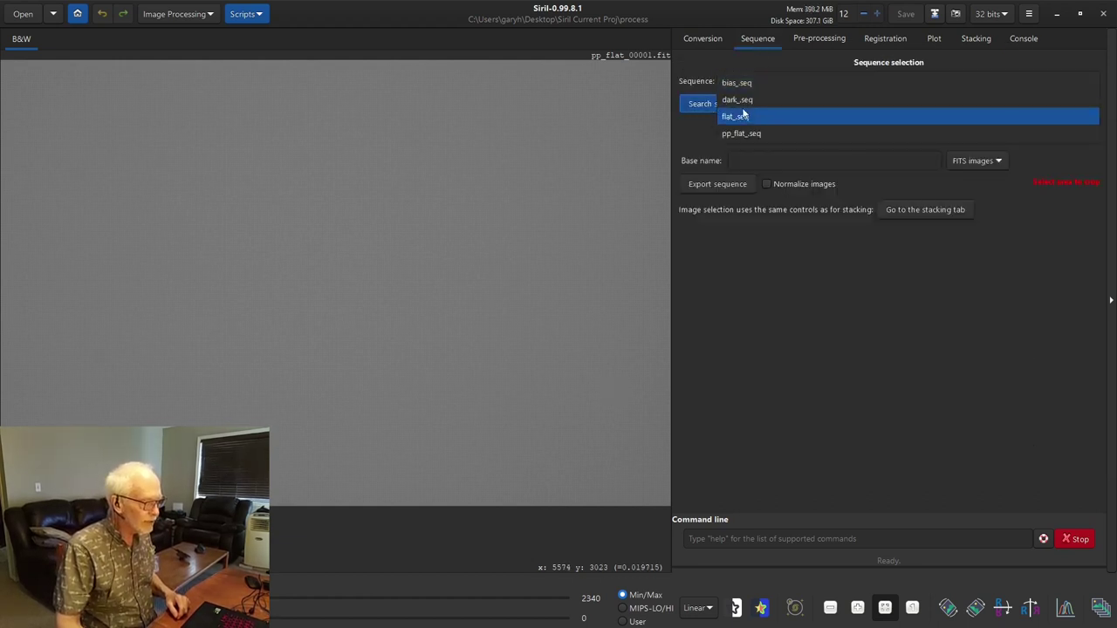
click(749, 138)
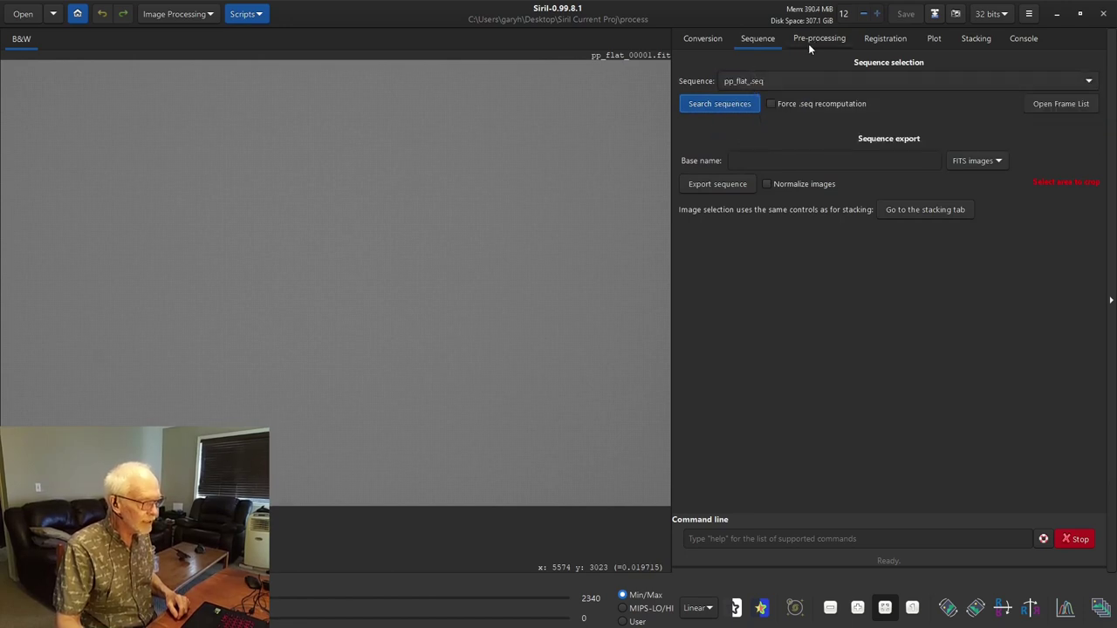
Stack all pp_flat_ frames with Median stacking and Multiplicative normalisation into pp_flat_stacked.fit
click(974, 39)
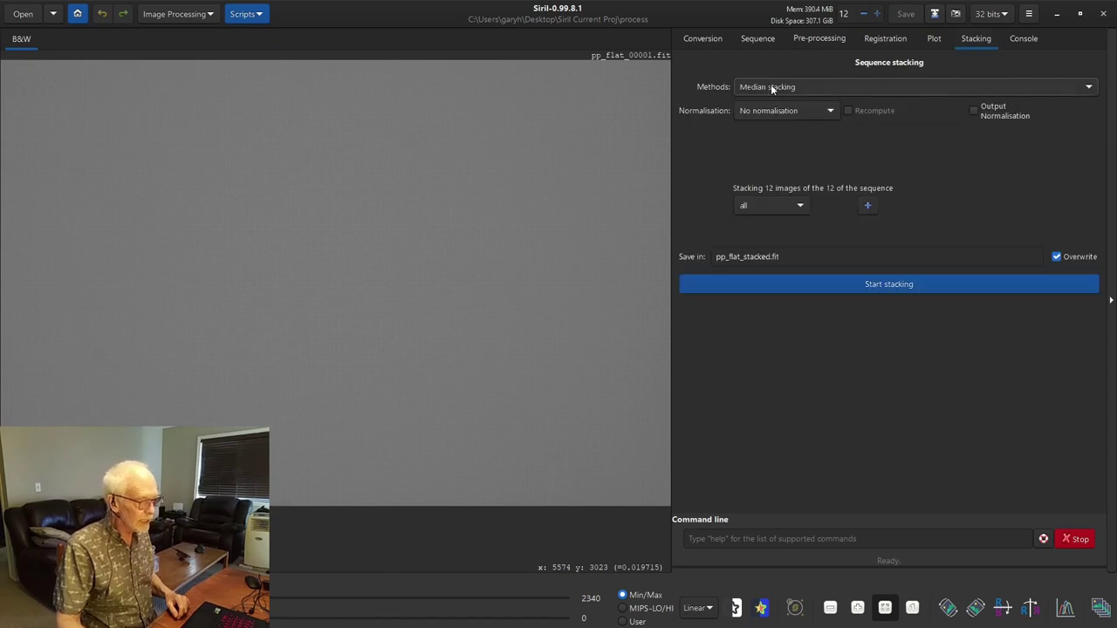
mouse_move(770, 85)
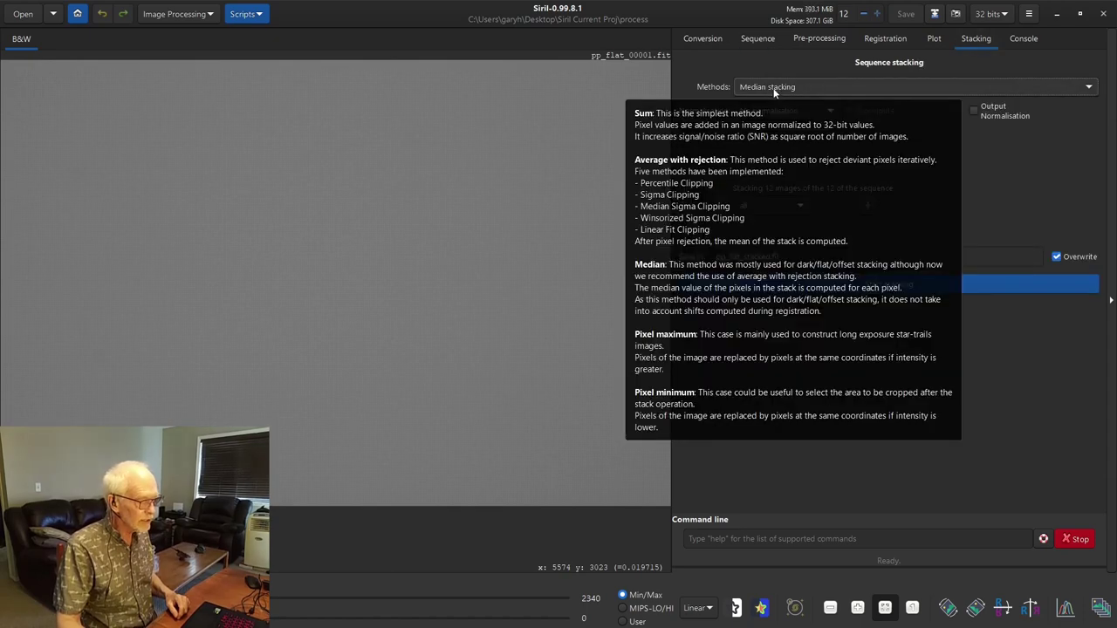
click(776, 111)
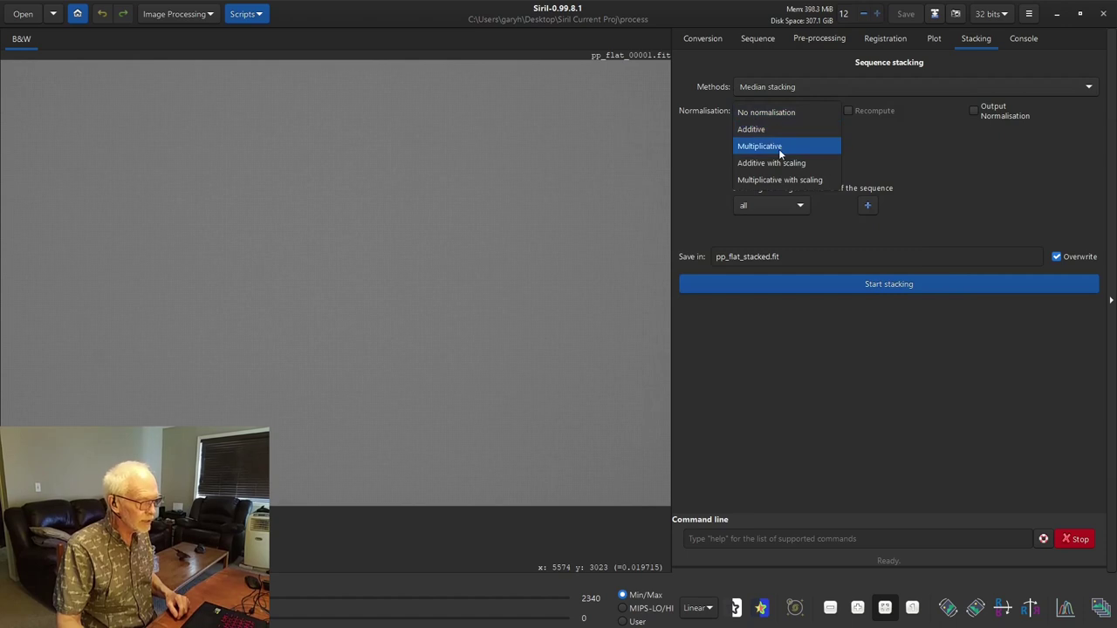
click(779, 147)
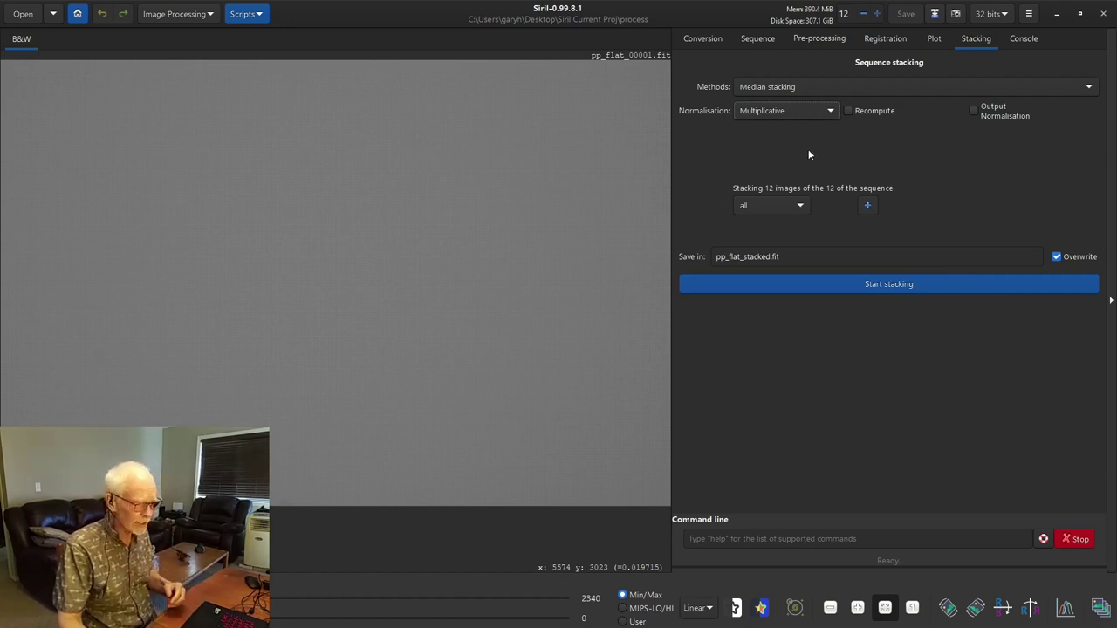
click(797, 88)
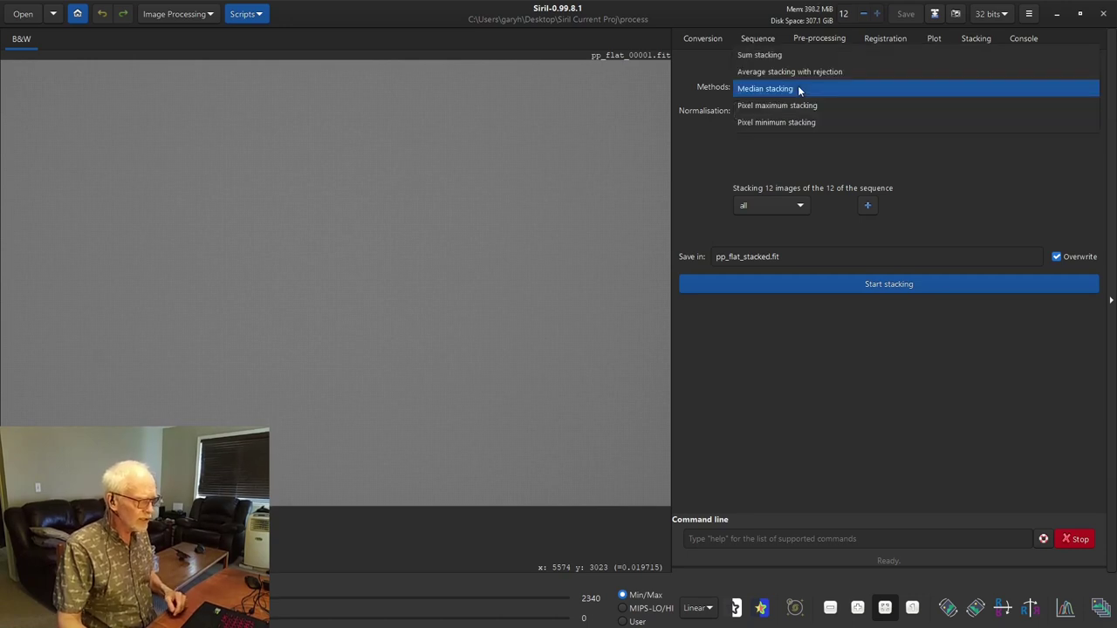
click(797, 88)
click(797, 88)
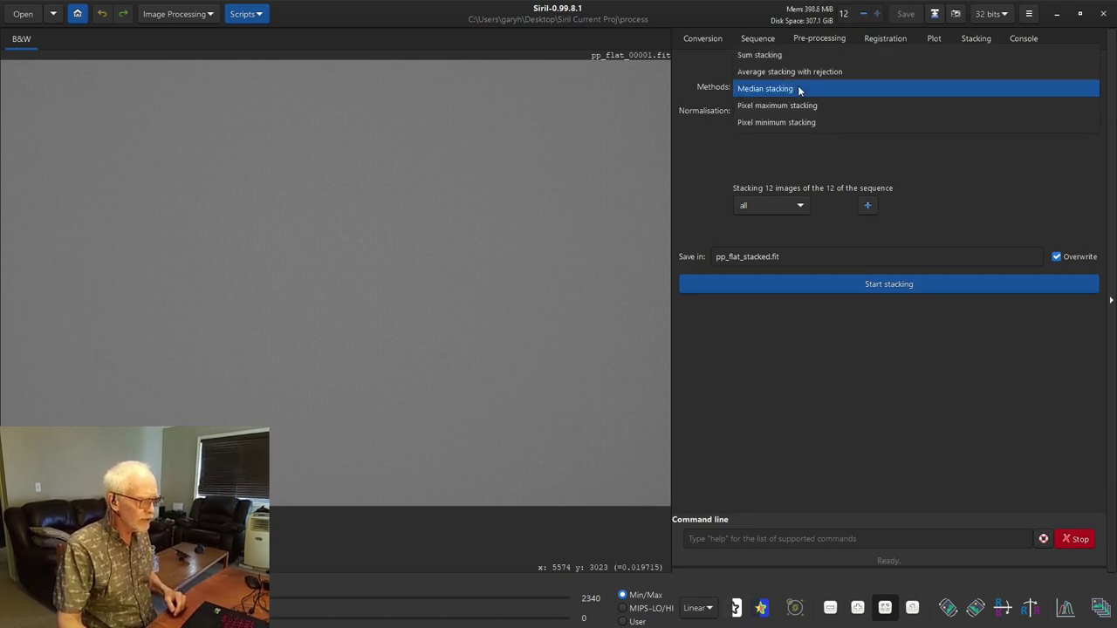
click(798, 88)
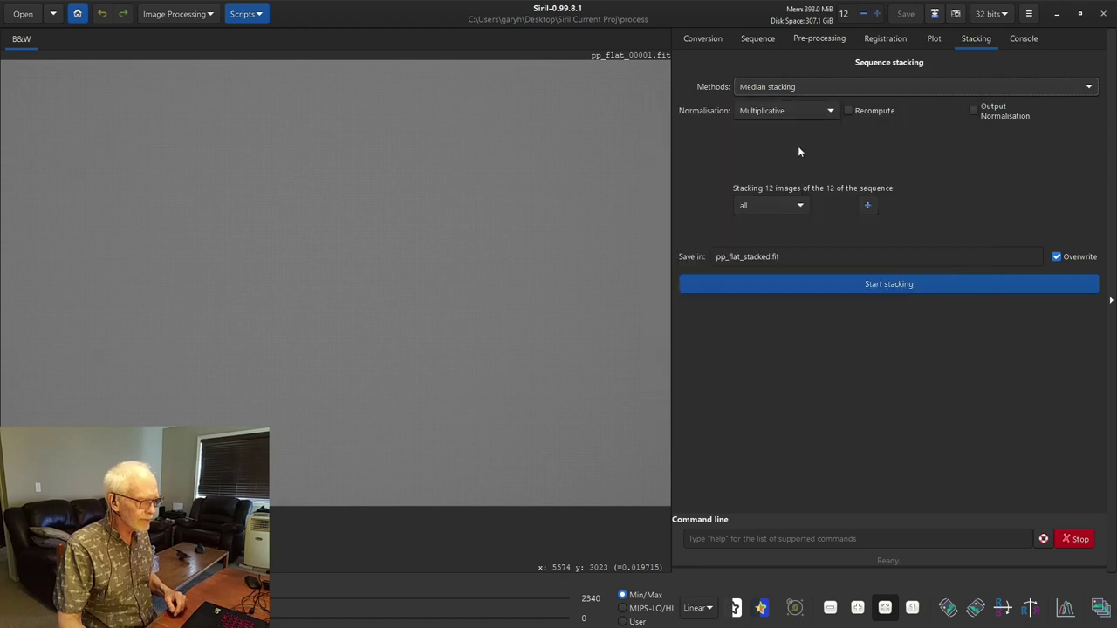
click(793, 113)
click(792, 113)
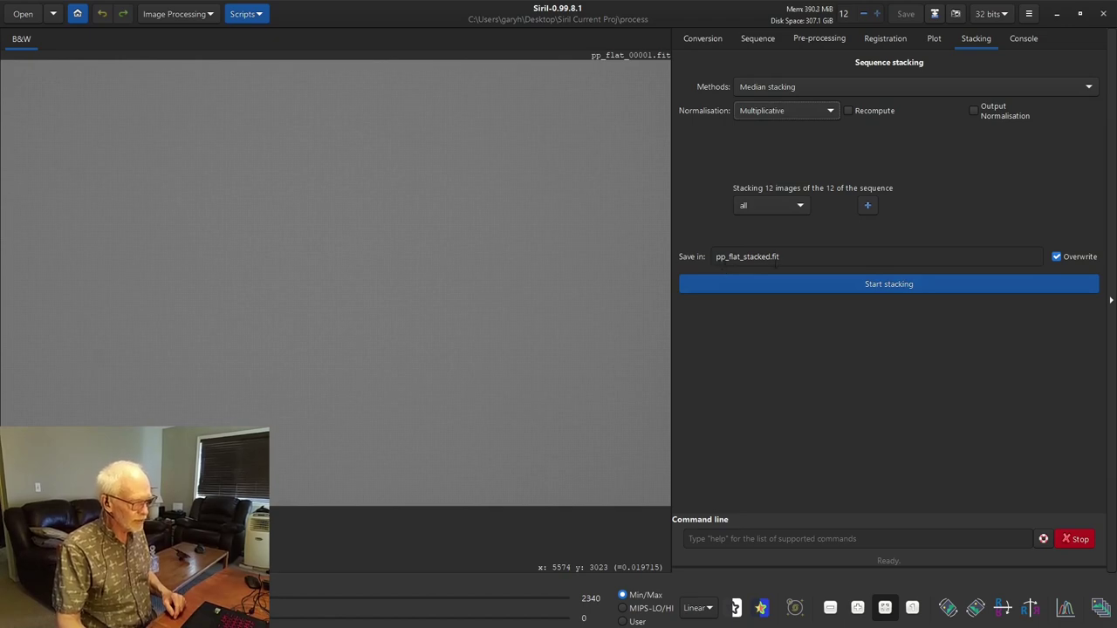
click(882, 292)
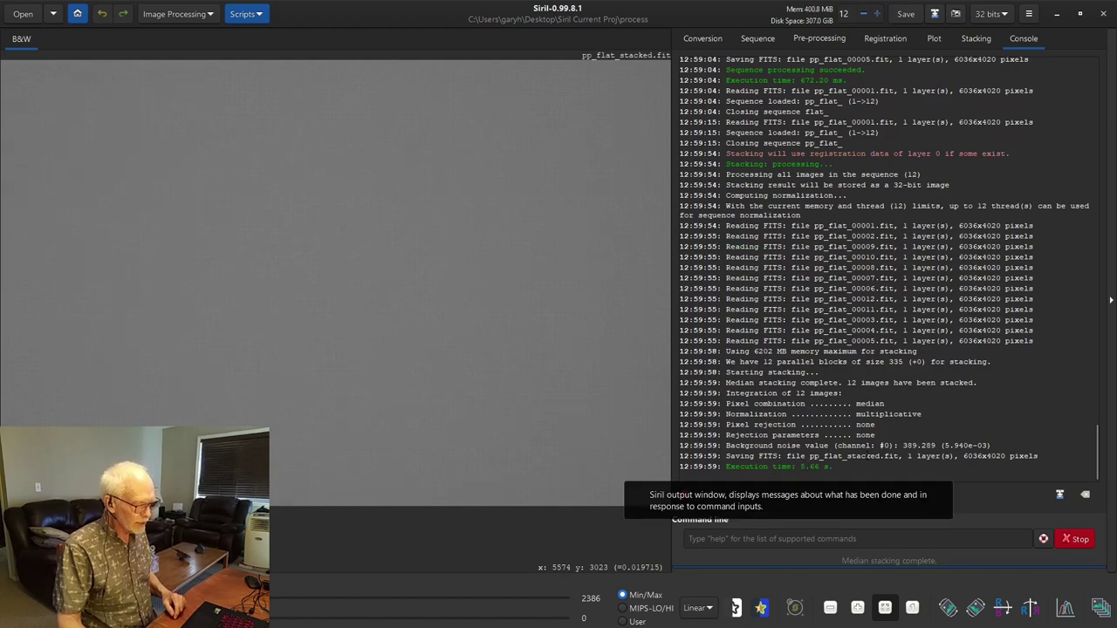
Look through the process folder for the stacked master files without opening any, and minimise the program window
click(22, 13)
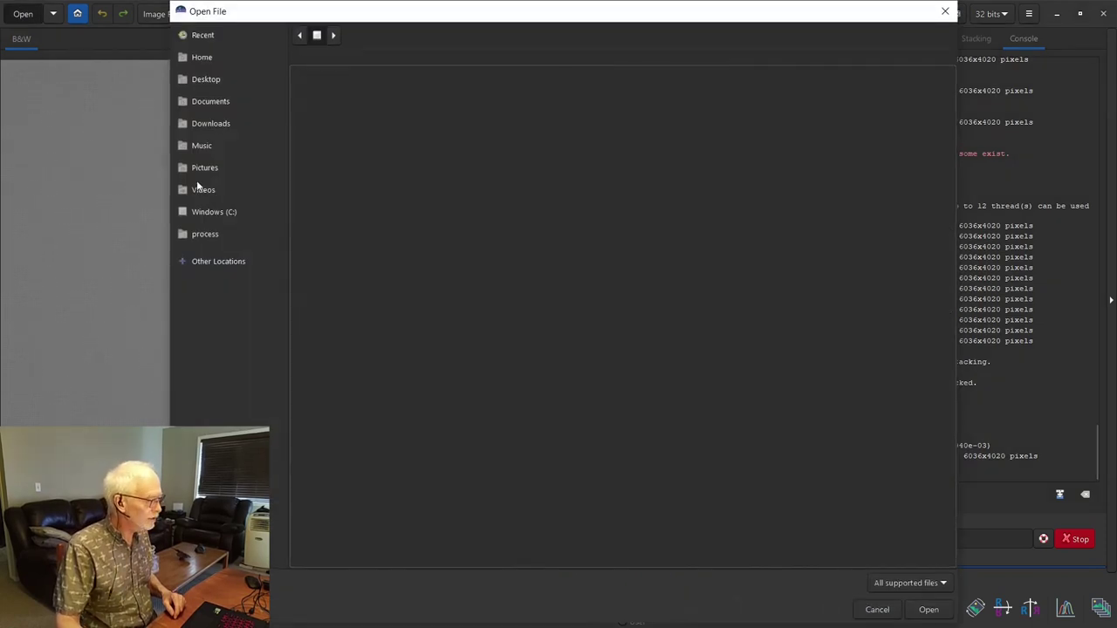
scroll(443, 256, down, 5)
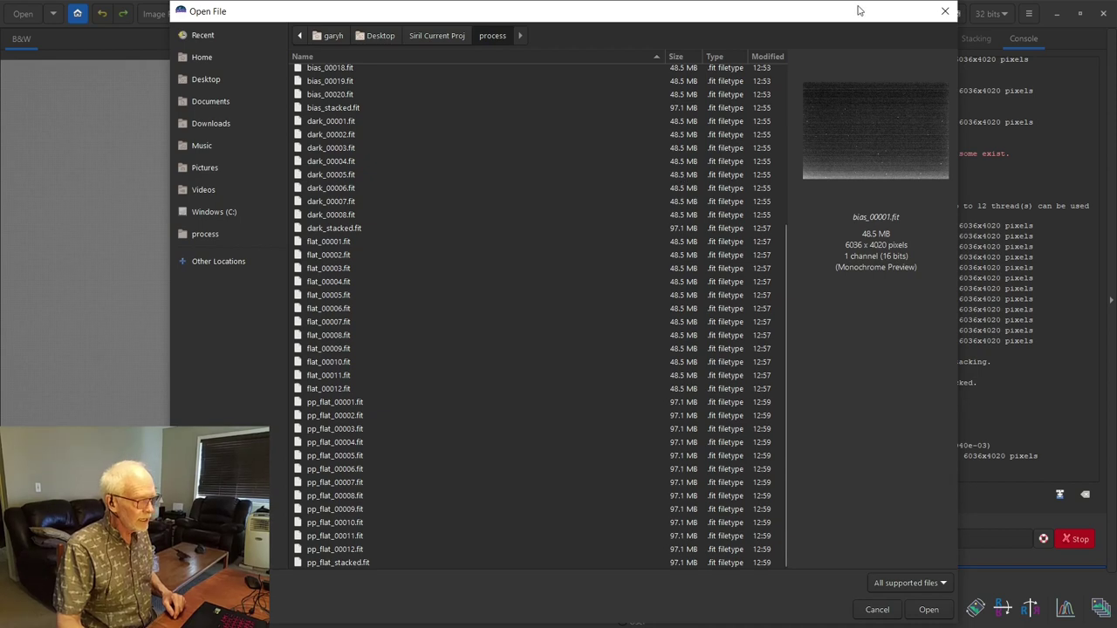
click(945, 13)
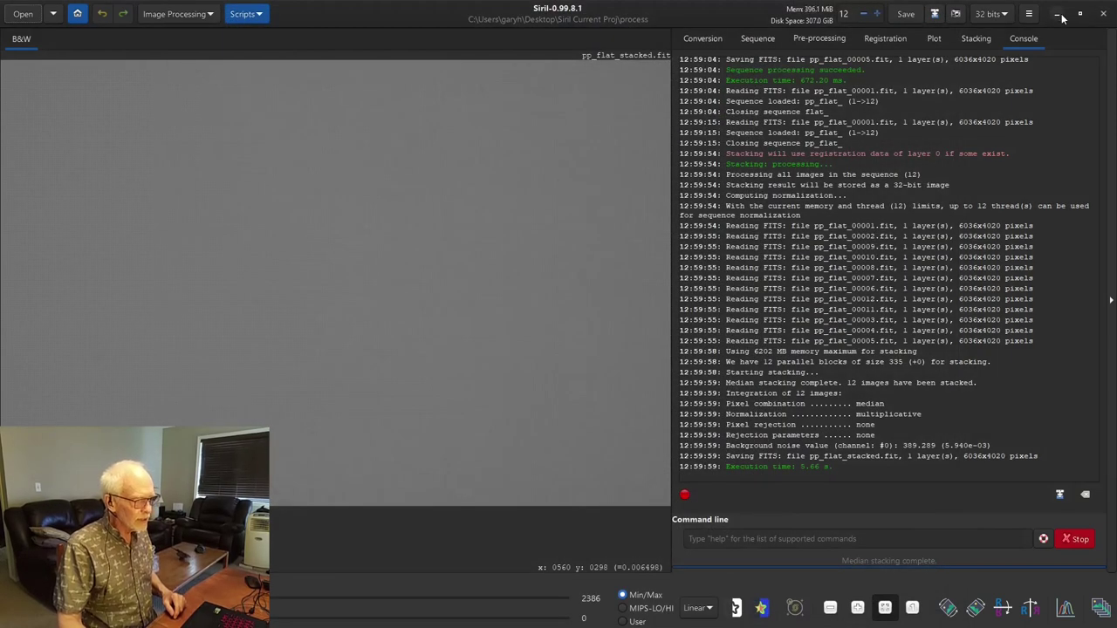
click(1057, 14)
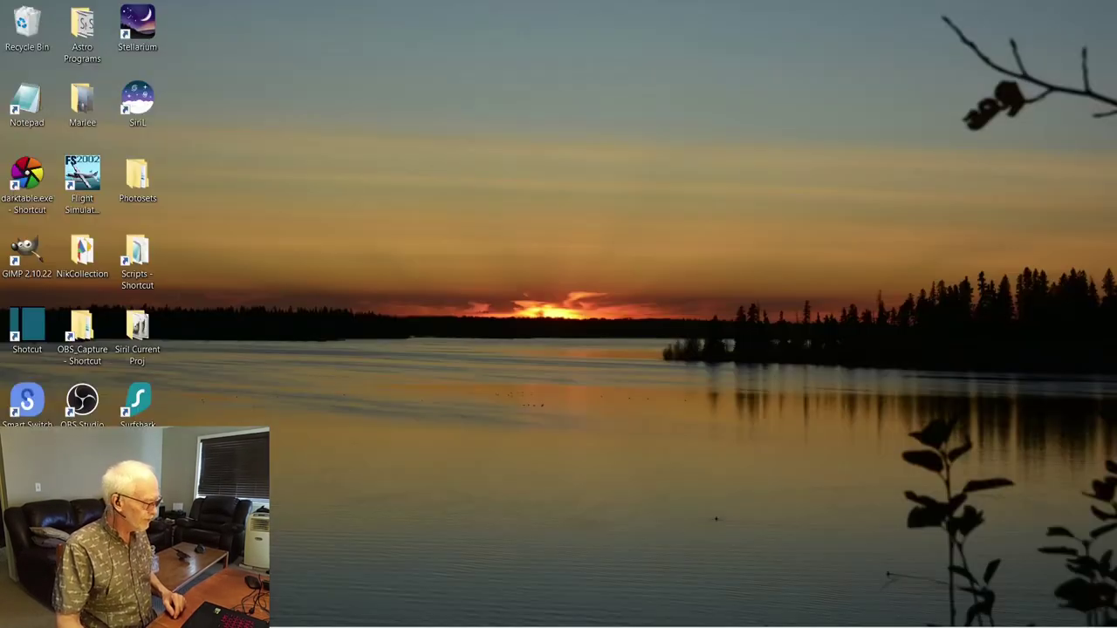
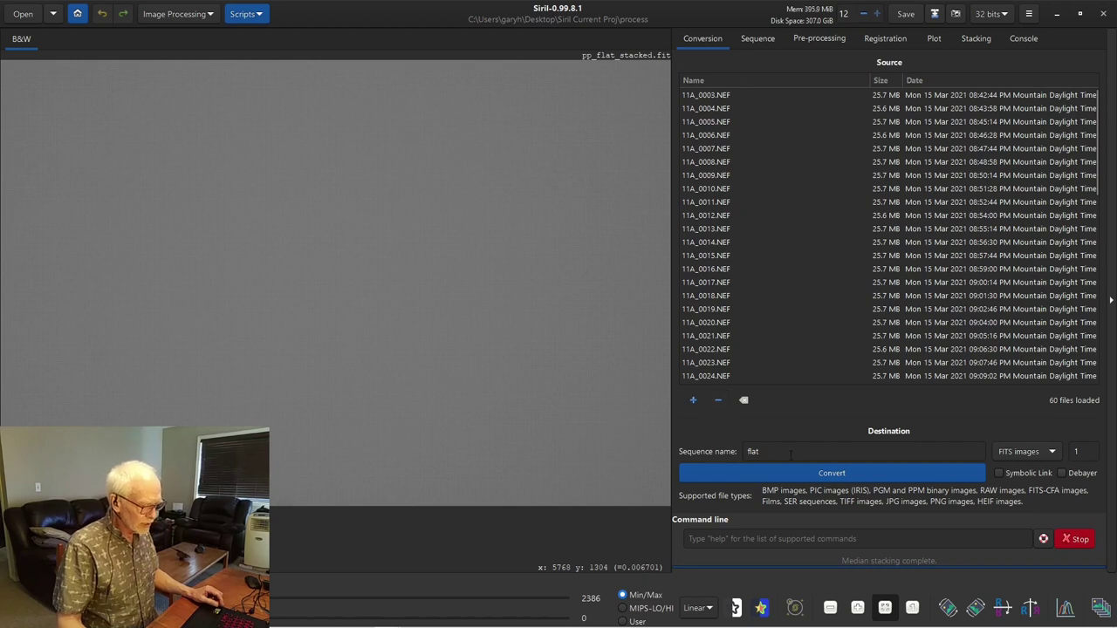
Name the sequence light and convert the loaded light NEF files to FITS images
double_click(753, 451)
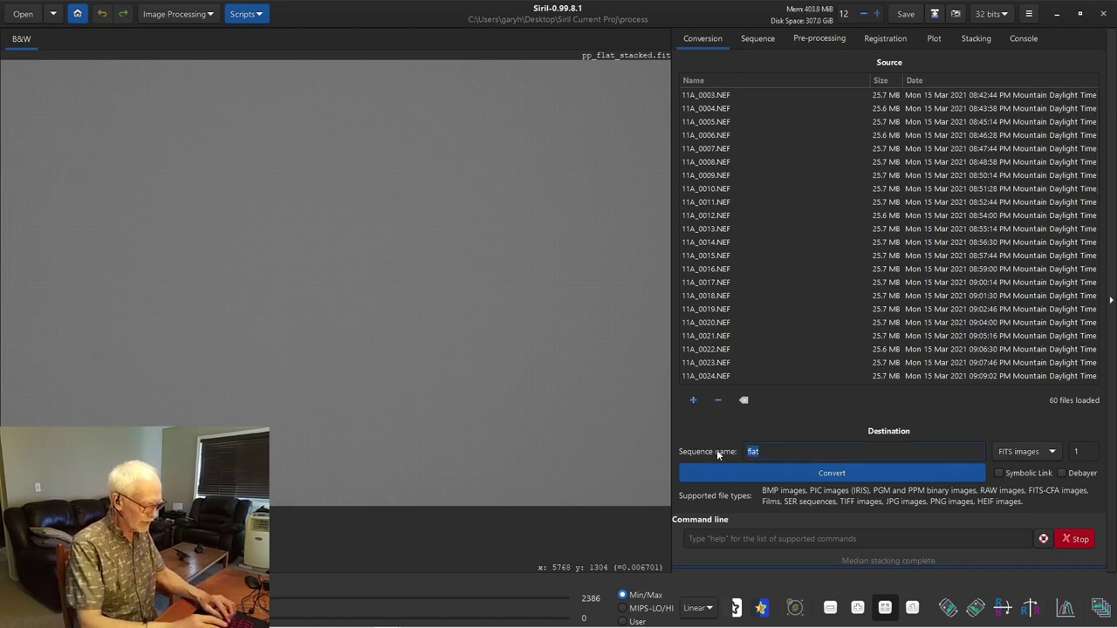
text(light)
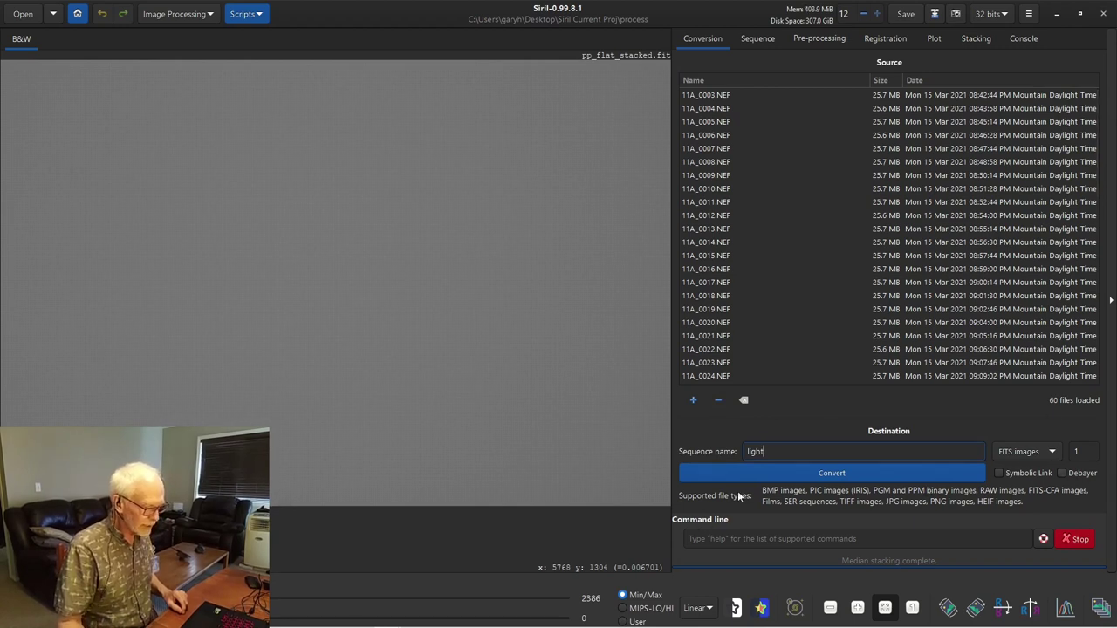
click(831, 474)
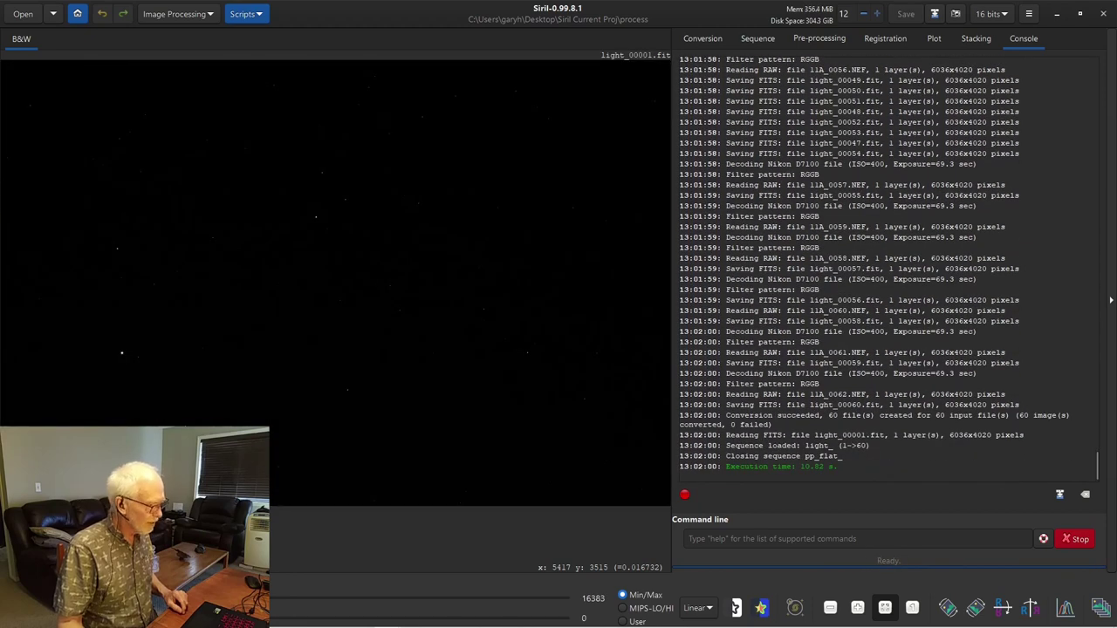
Switch the image display mode to AutoStretch and inspect the stars in the first light frame up close
click(702, 609)
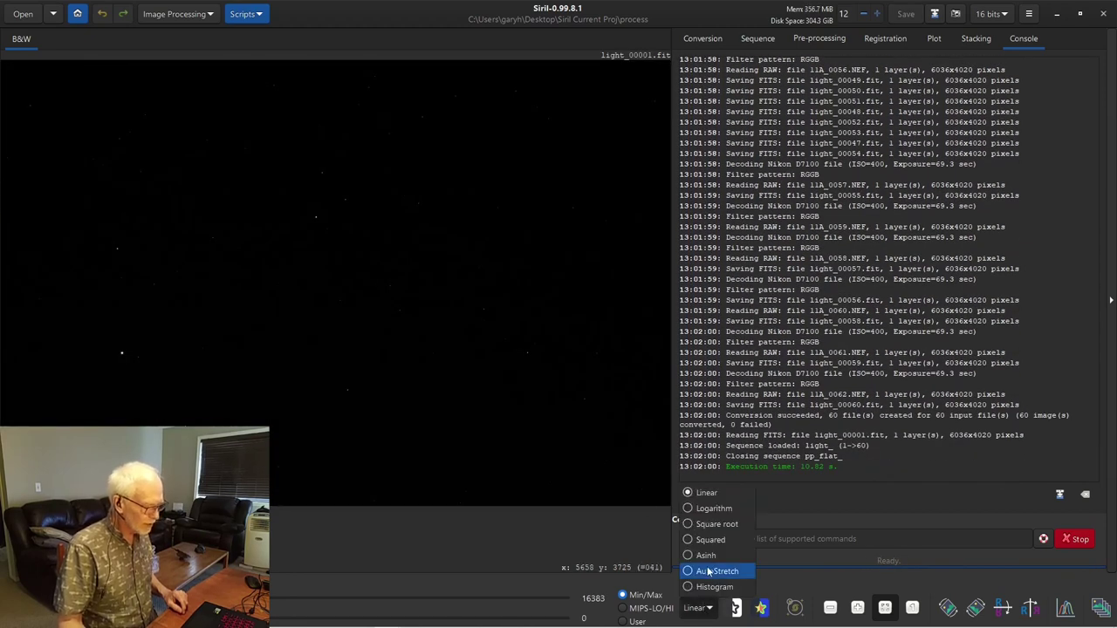
click(709, 572)
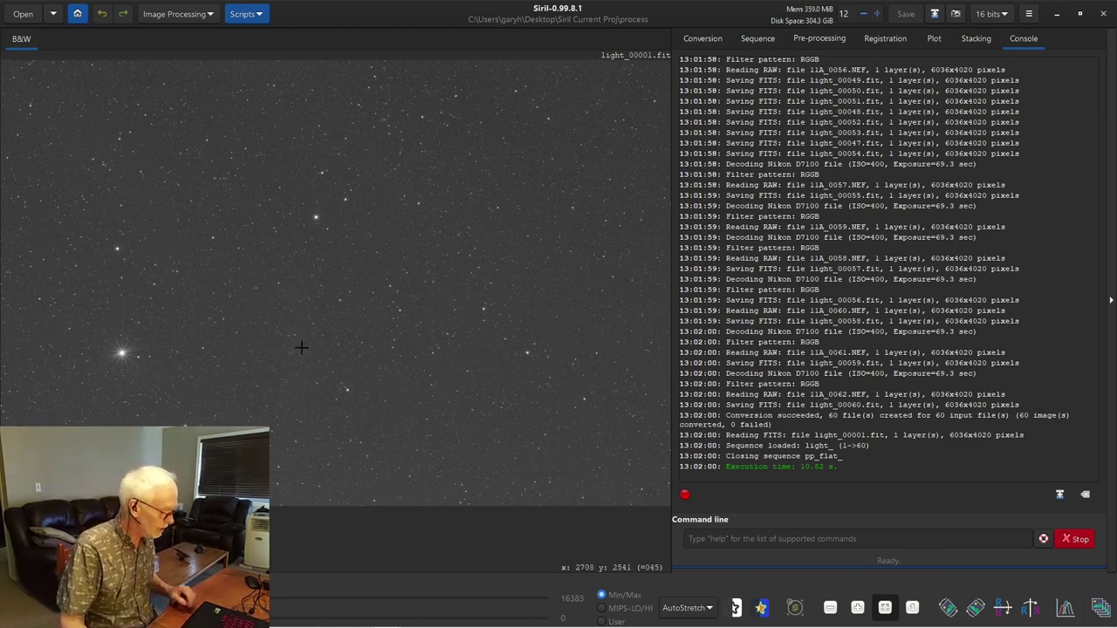
scroll(357, 382, up, 1)
scroll(357, 382, down, 1)
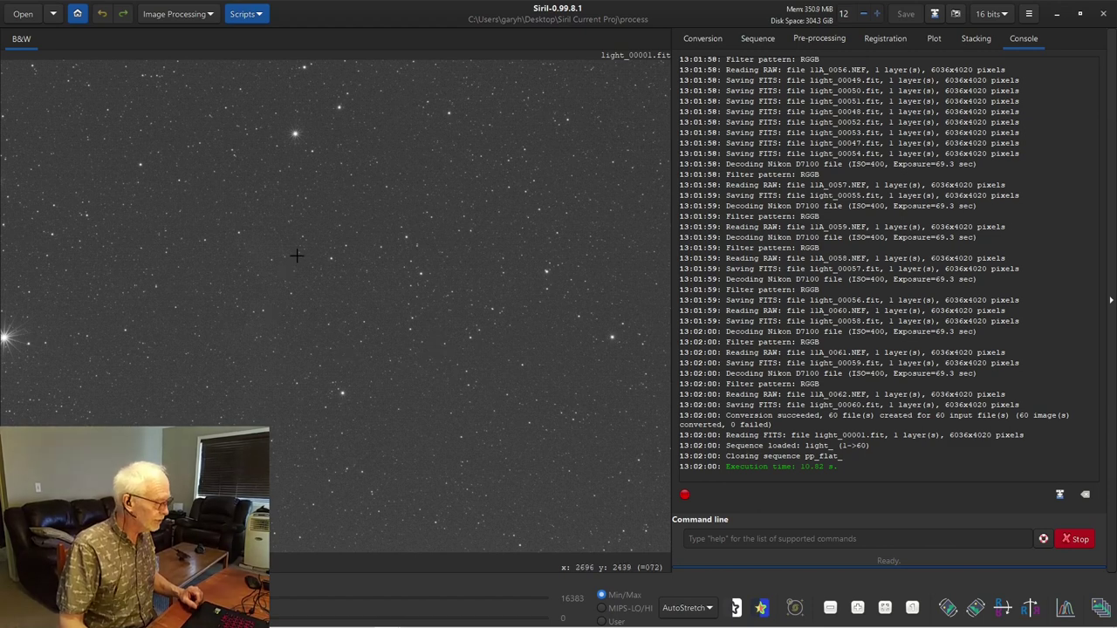
mouse_move(686, 608)
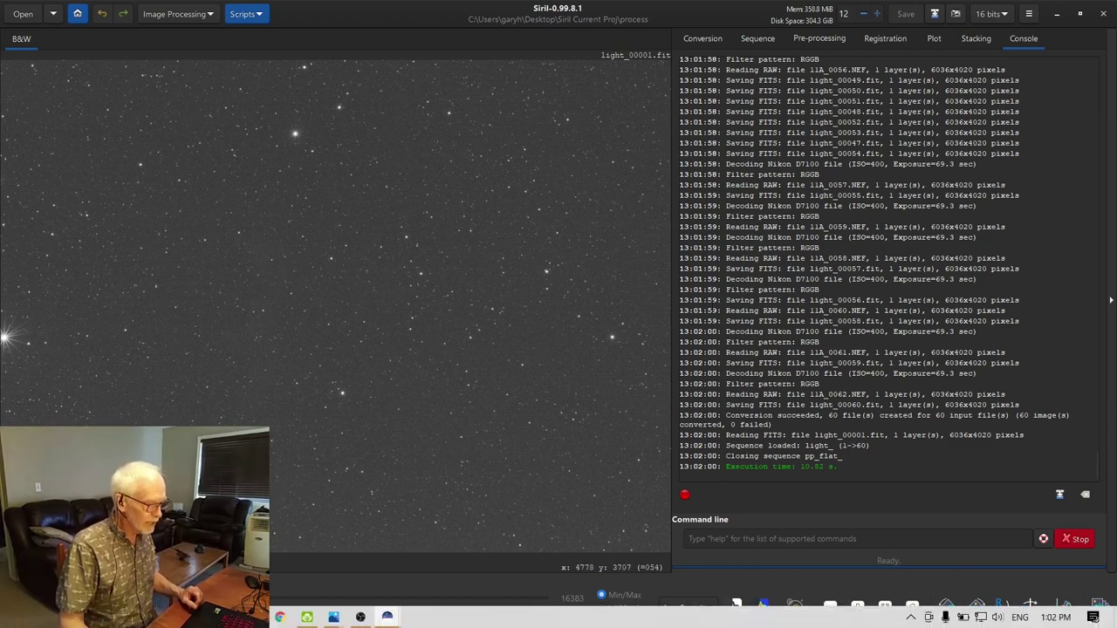
Check that light_.seq is the current sequence and choose bias_stacked.fit as the offset file for its pre-processing
click(755, 38)
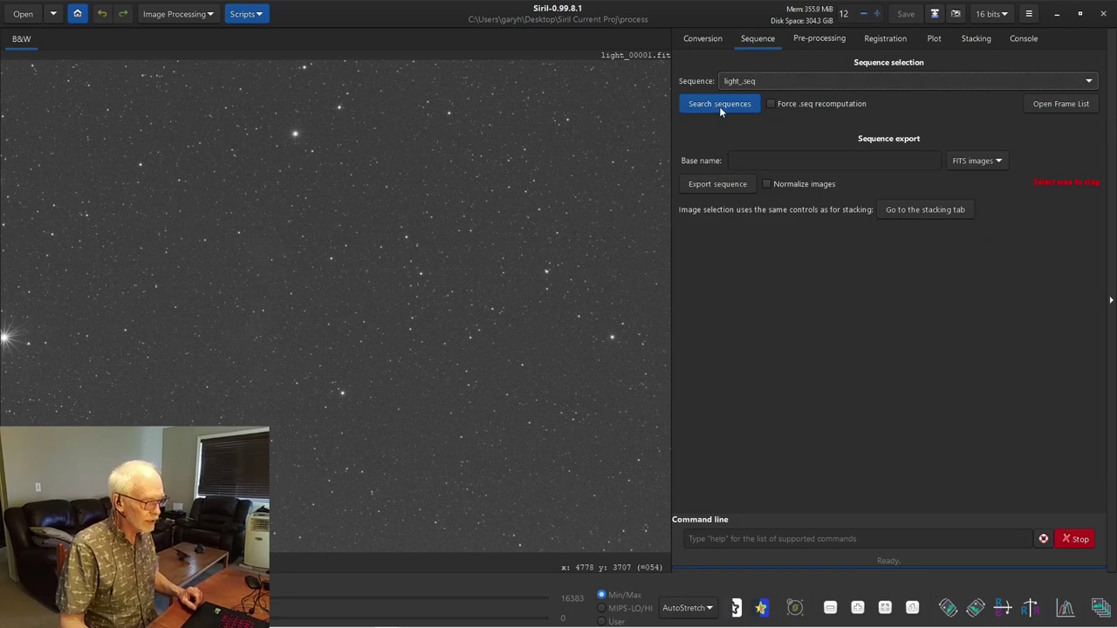
click(813, 39)
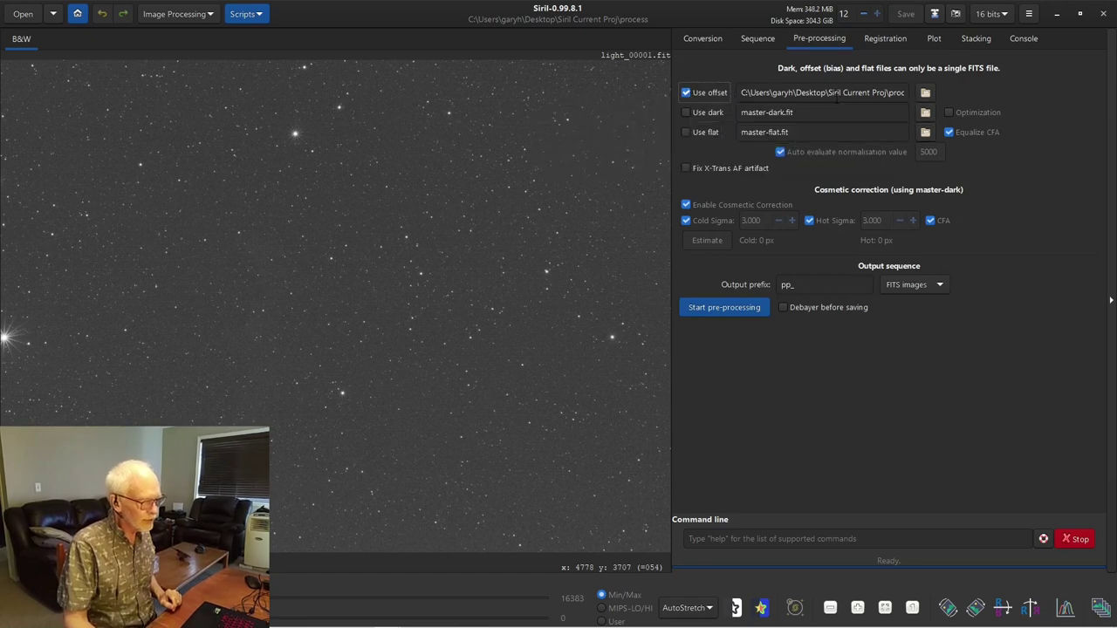
click(925, 93)
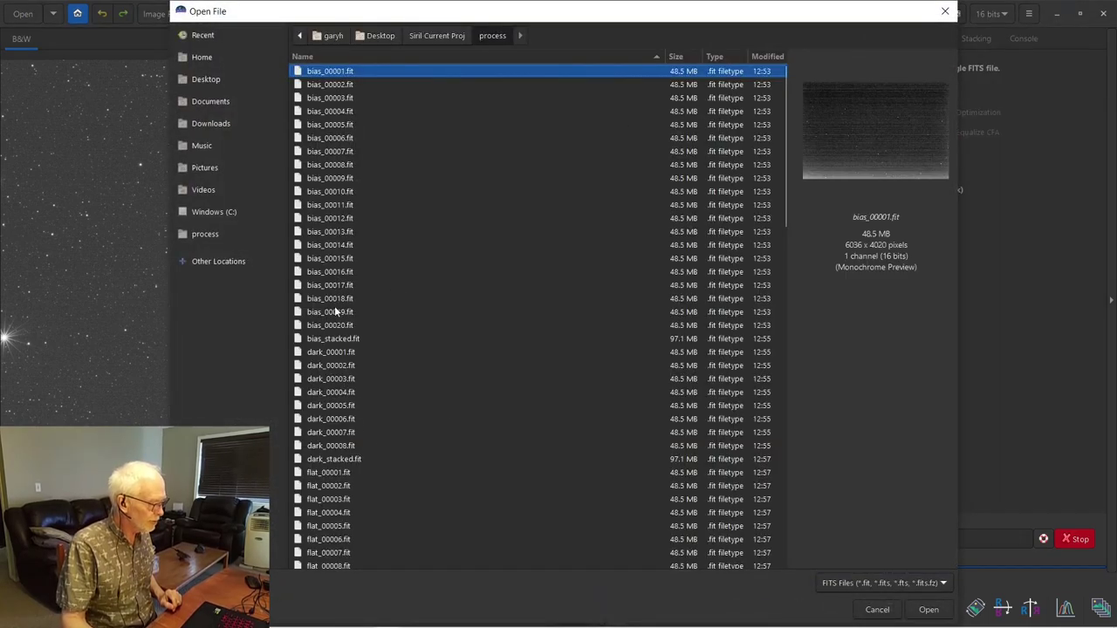
double_click(332, 340)
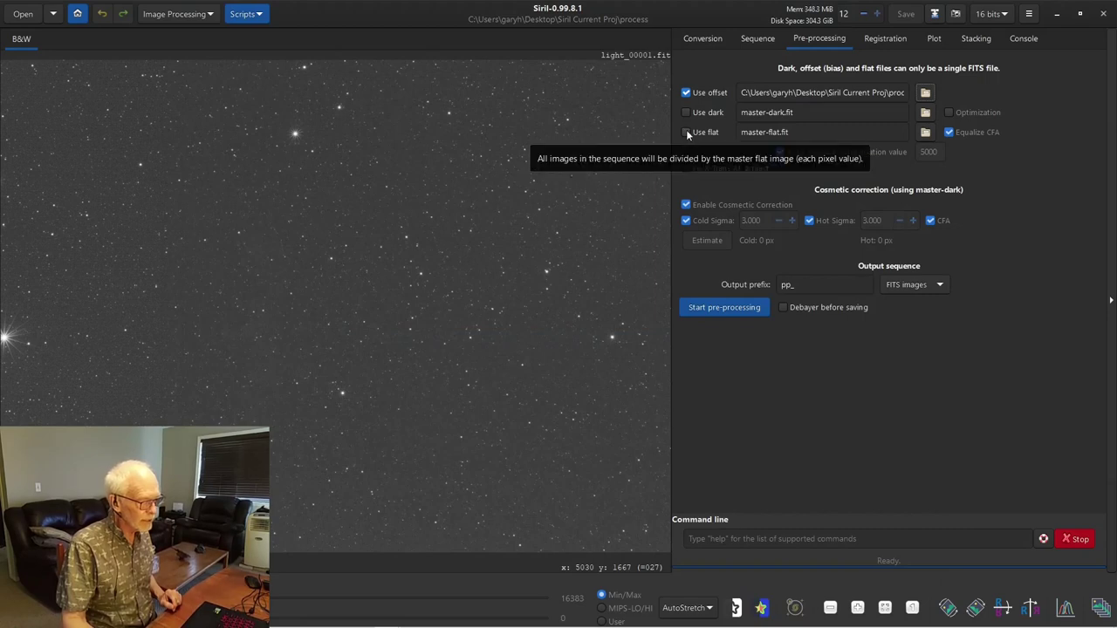
Enable flat correction for the light sequence and choose pp_flat_stacked.fit from the process folder as the flat file
click(686, 131)
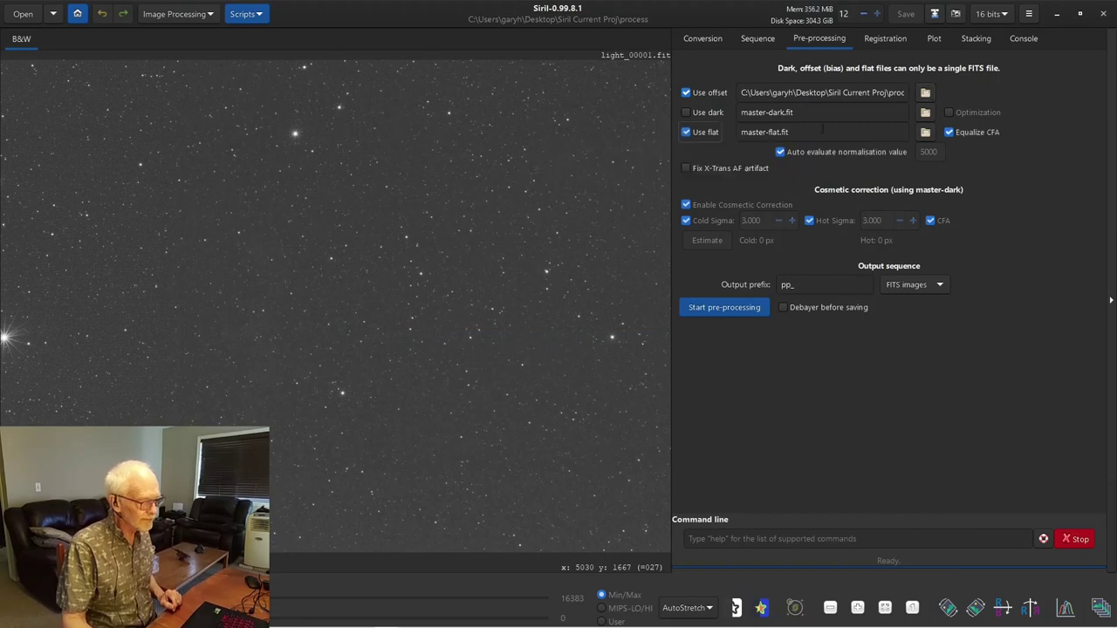
click(925, 132)
scroll(422, 365, down, 5)
scroll(417, 368, down, 10)
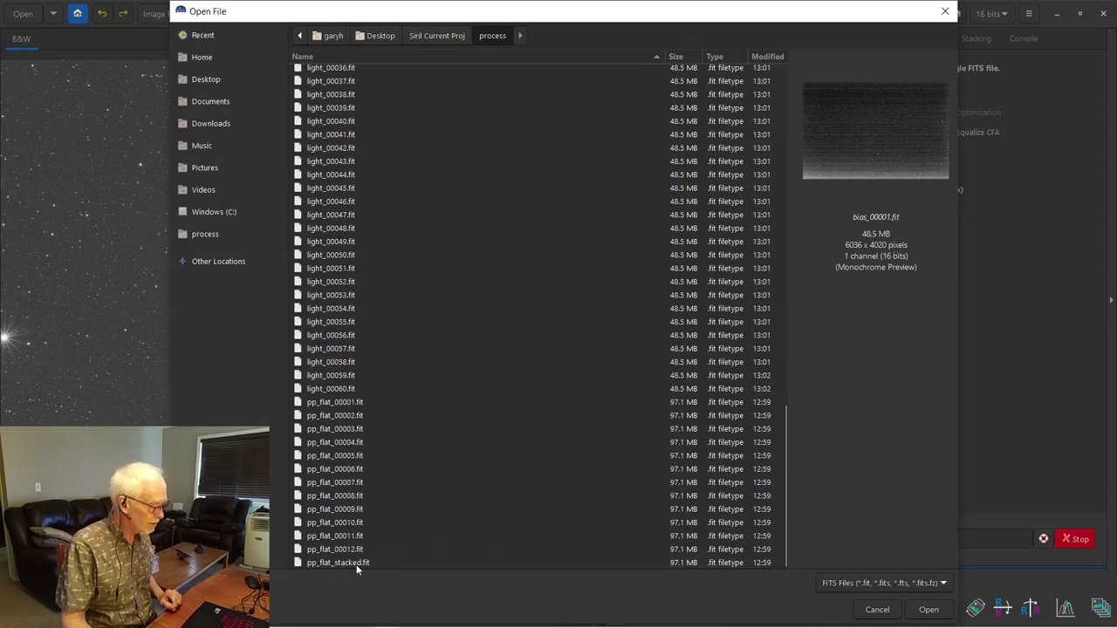
double_click(356, 565)
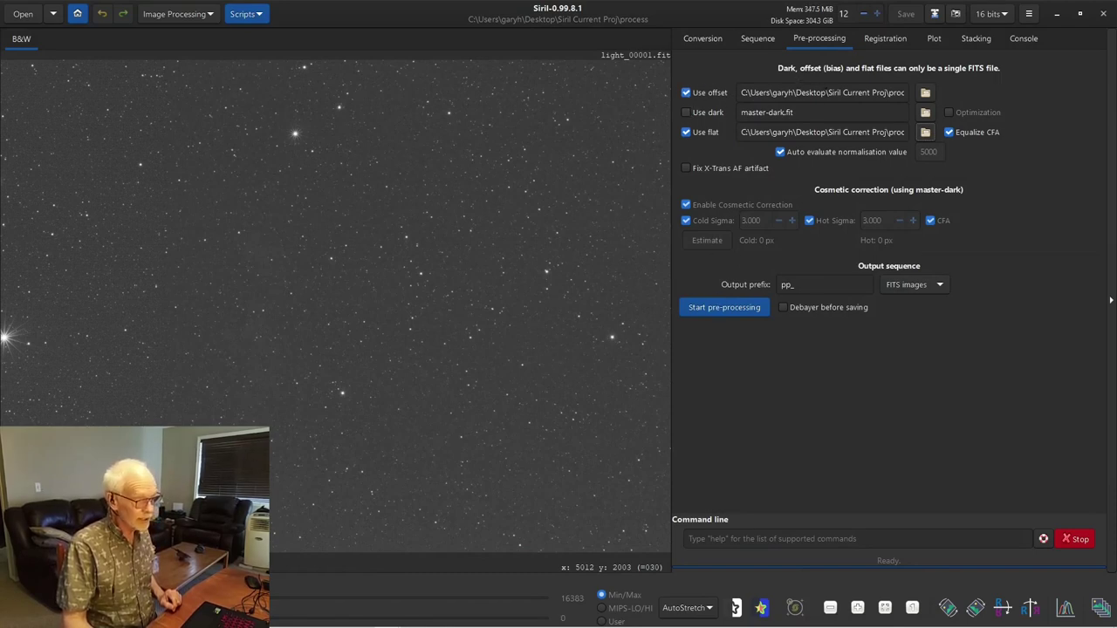
Turn off offset correction and turn on dark correction for the pre-processing of the light sequence
click(687, 93)
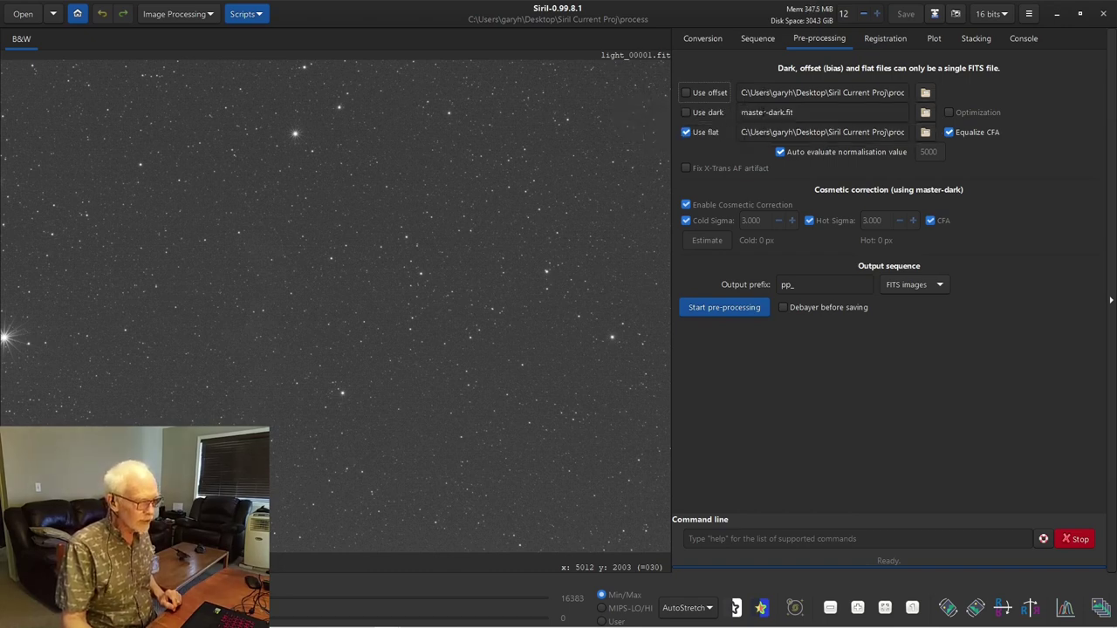
click(686, 113)
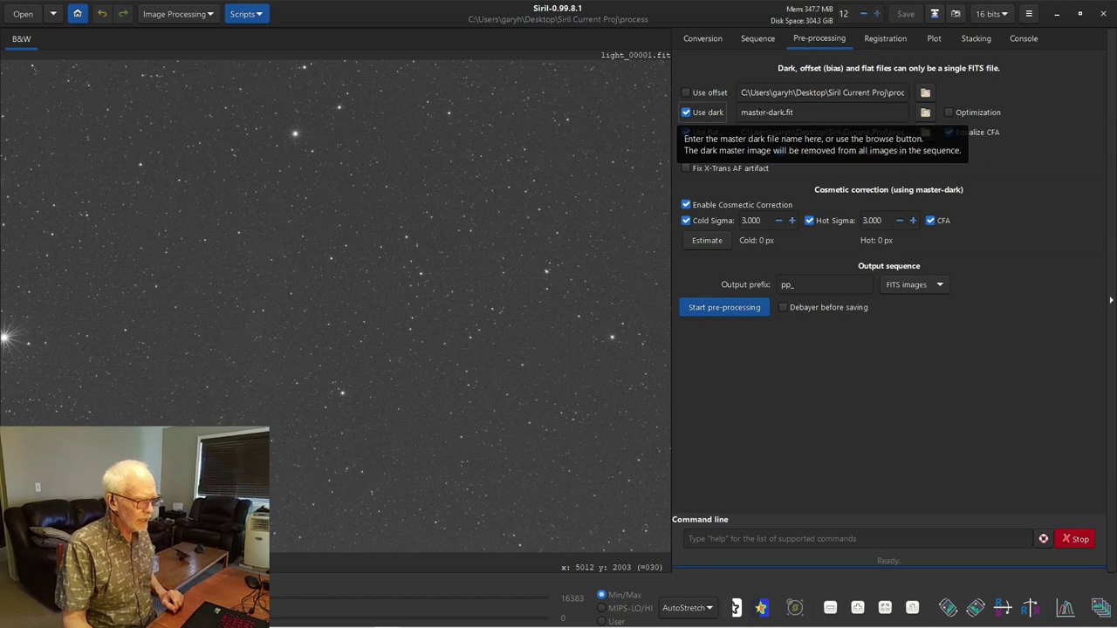
click(687, 112)
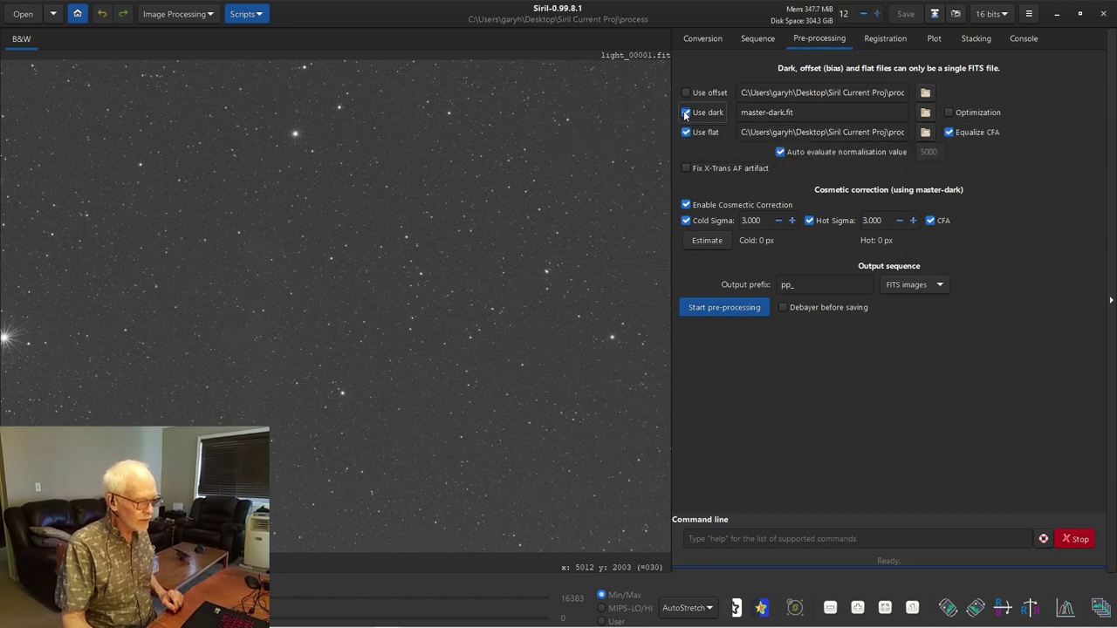
click(686, 93)
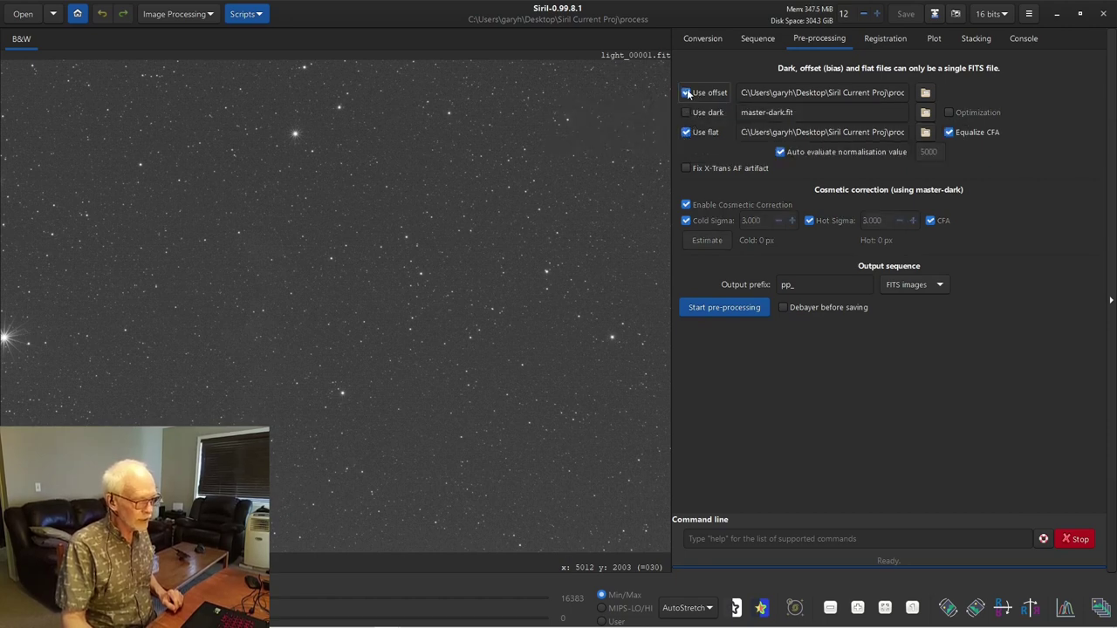
click(686, 94)
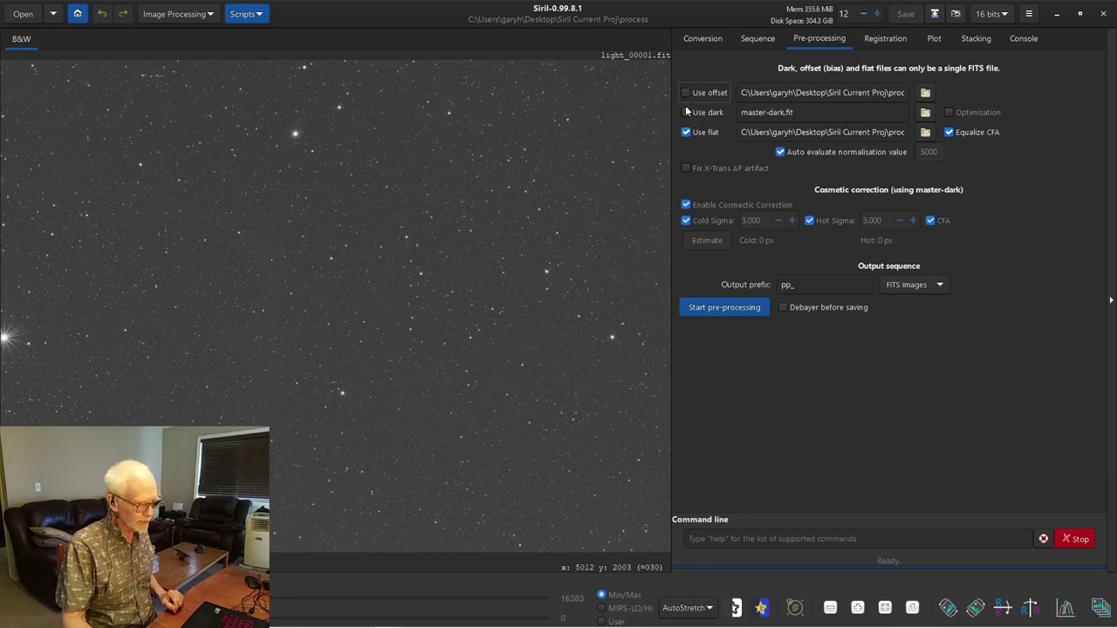
click(686, 112)
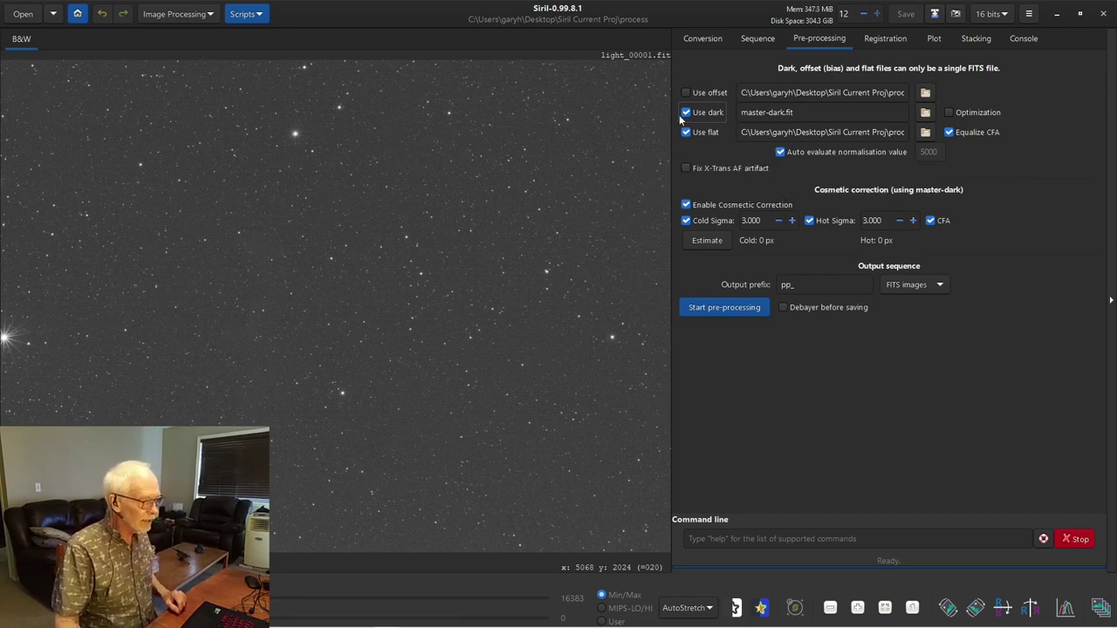
Estimate the cold and hot pixels for the cosmetic correction and enable debayering before saving
click(752, 219)
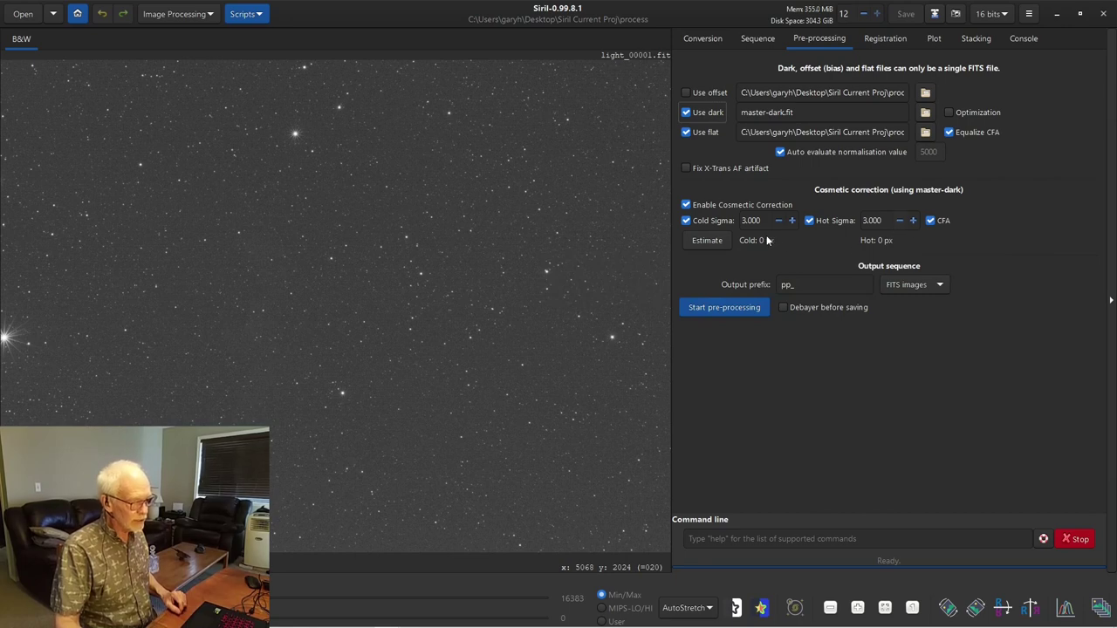
click(708, 242)
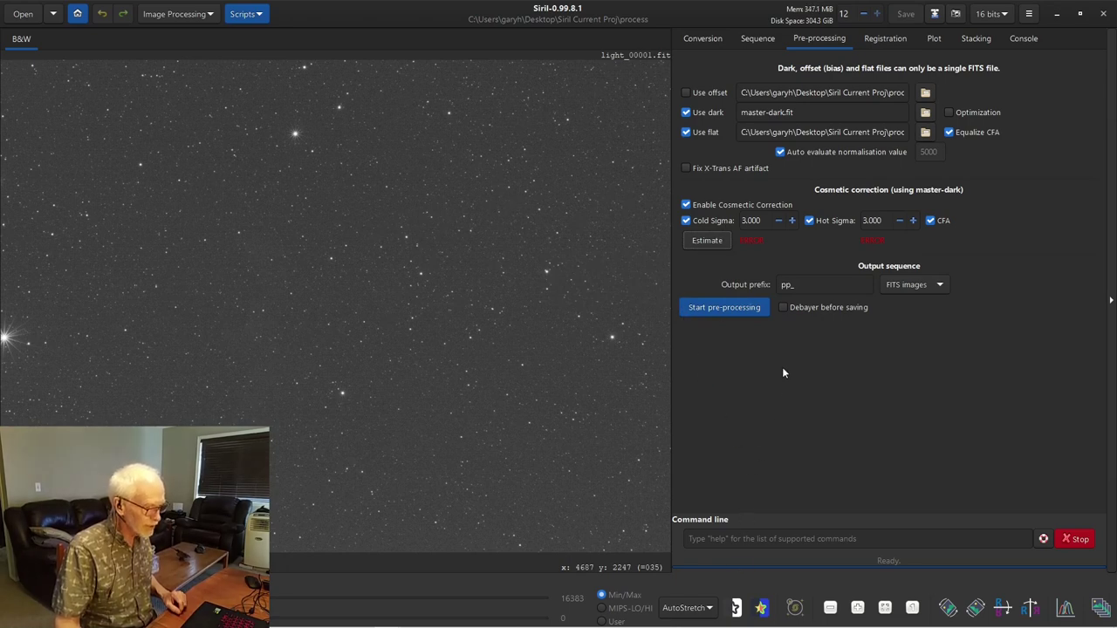
click(784, 308)
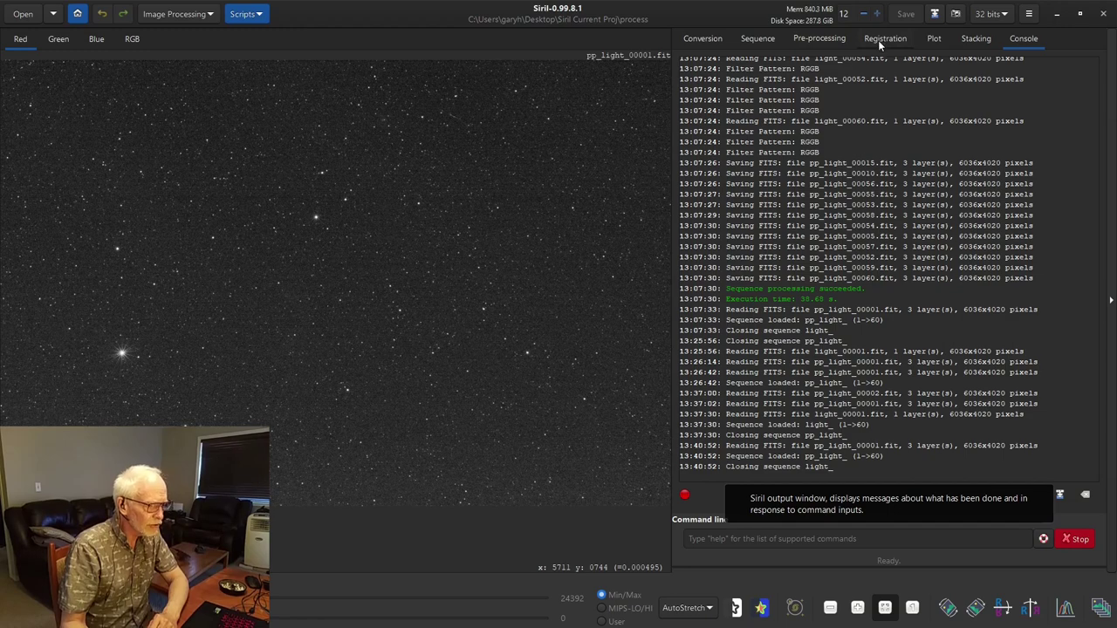
Turn off dark optimization in the pre-processing settings
click(824, 39)
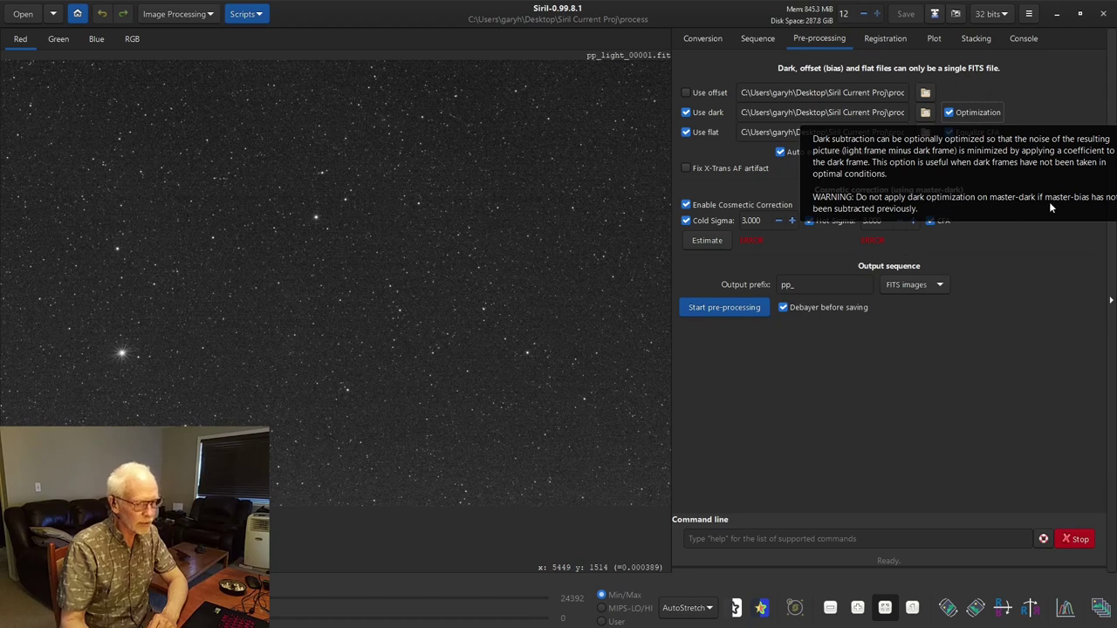
click(949, 114)
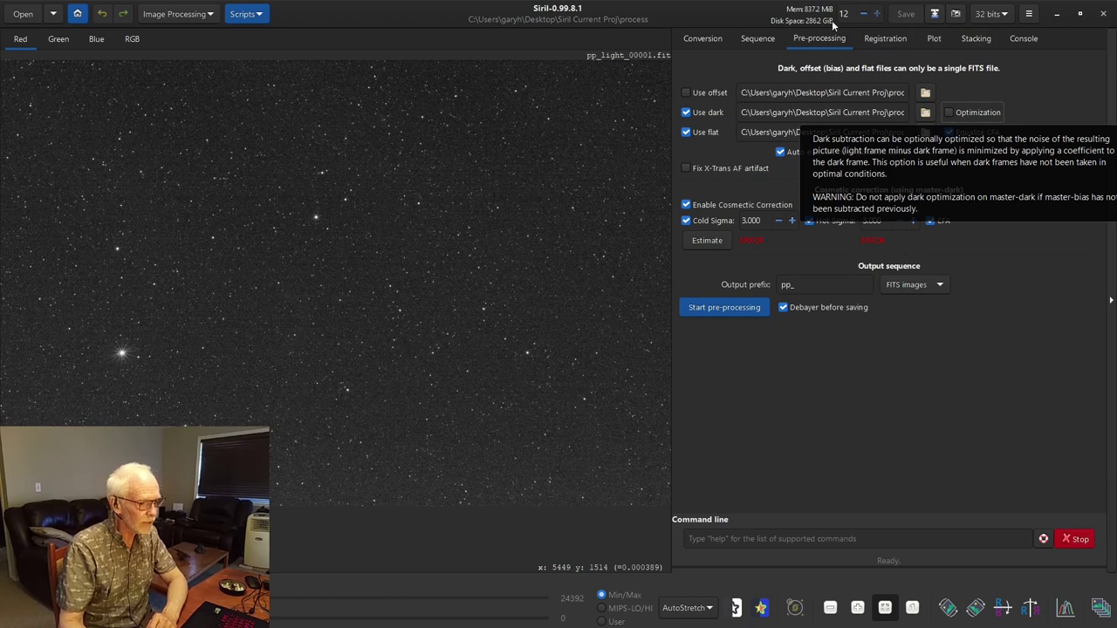
Browse the frame list of the pp_light_ sequence, display pp_light_00015.fit and close the list
click(754, 39)
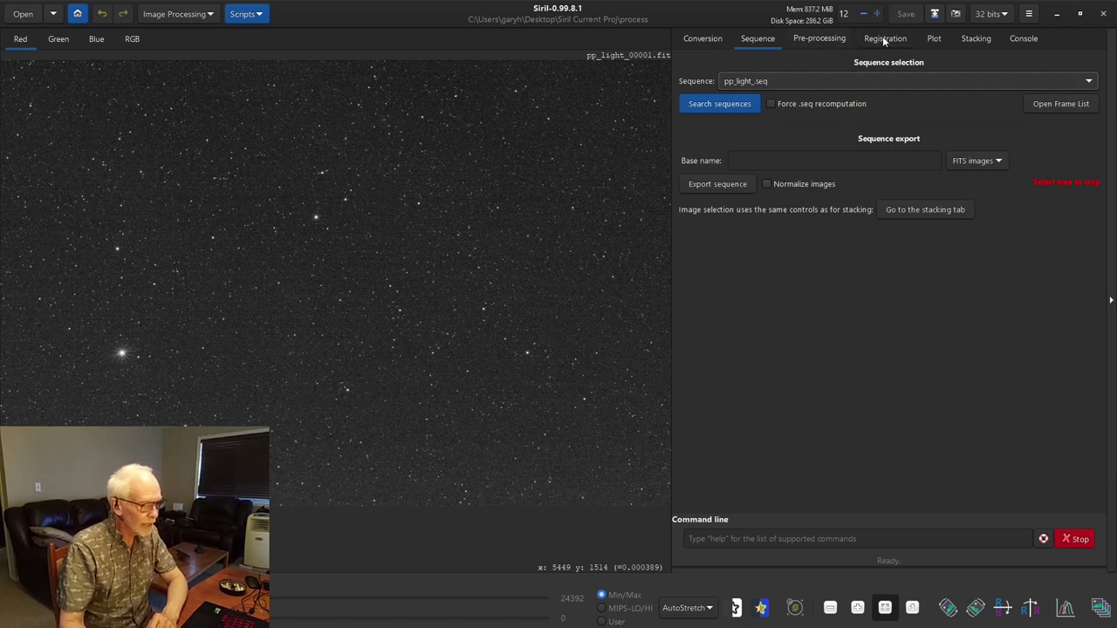
click(1049, 102)
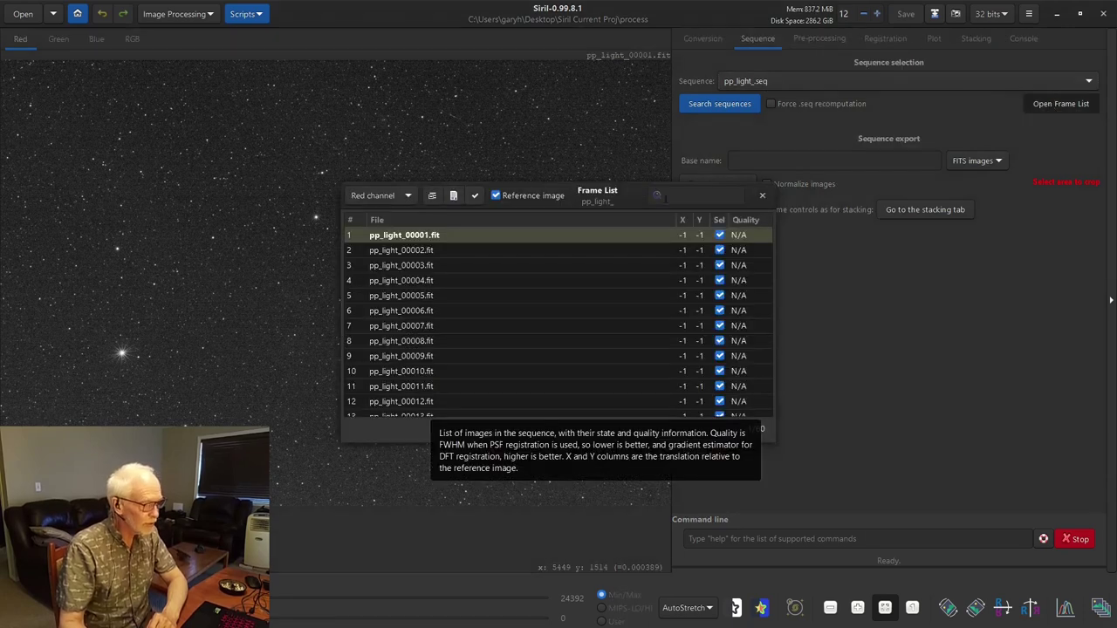
scroll(524, 316, down, 1)
scroll(523, 318, down, 20)
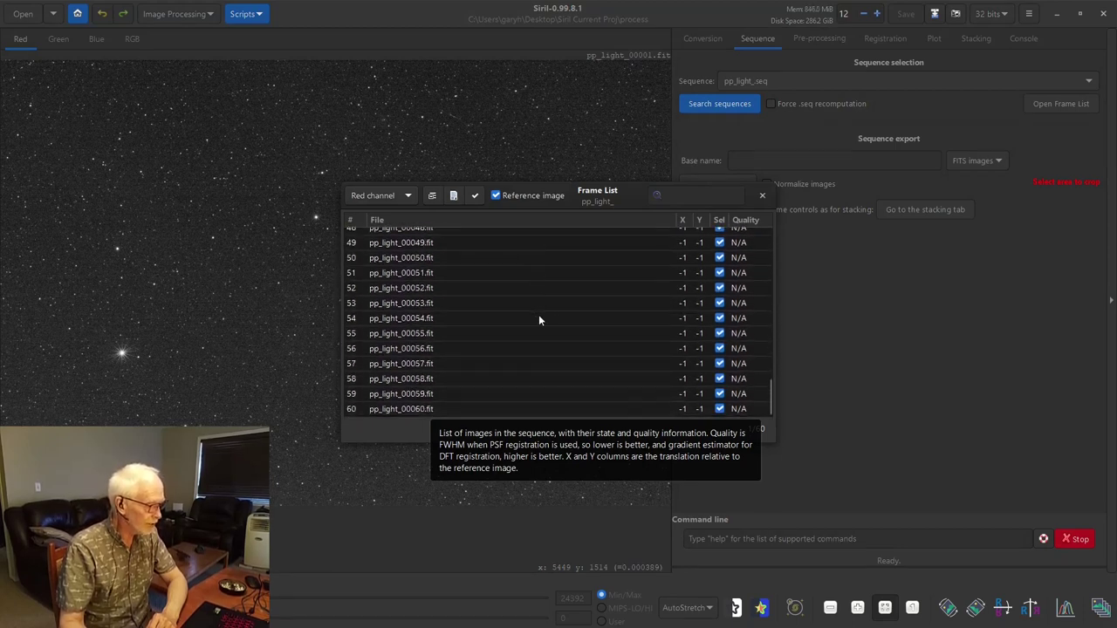
scroll(535, 312, up, 10)
scroll(537, 312, up, 5)
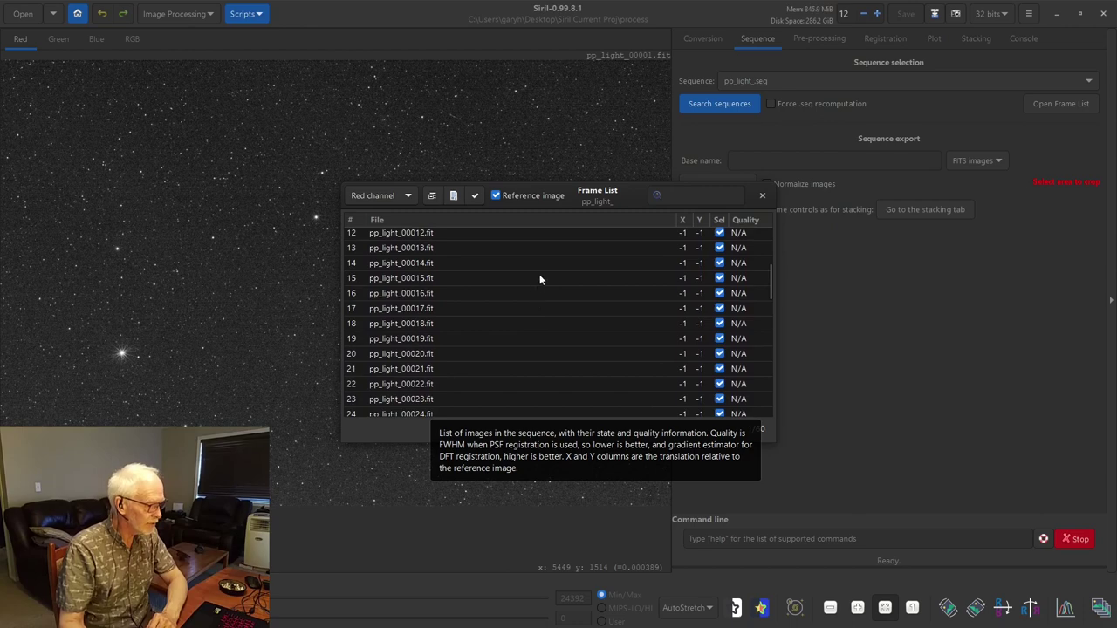
click(539, 277)
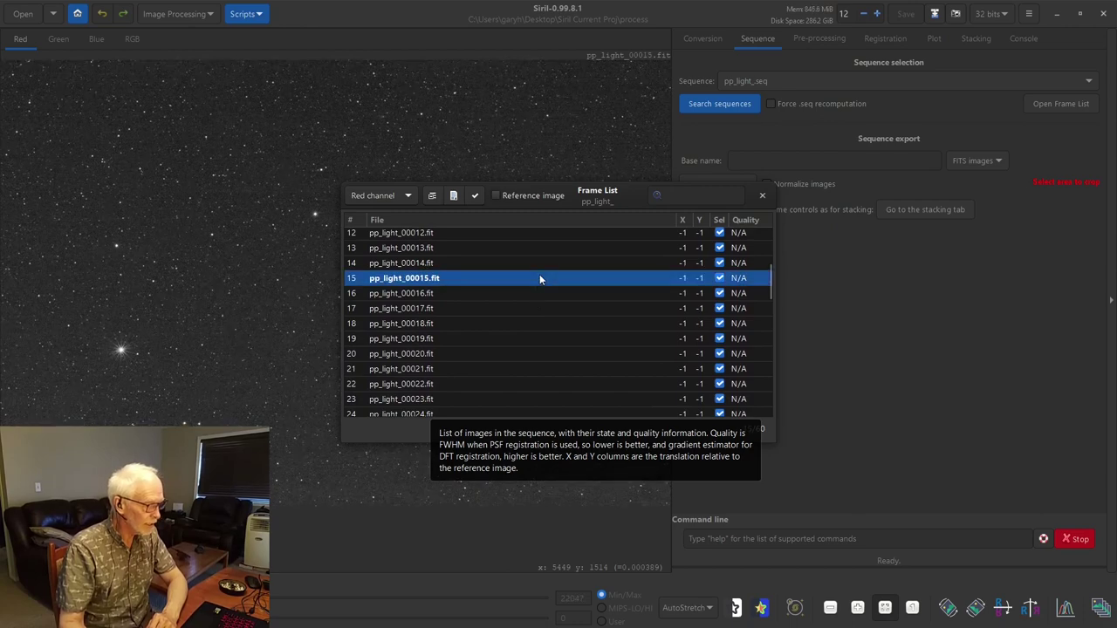
click(381, 200)
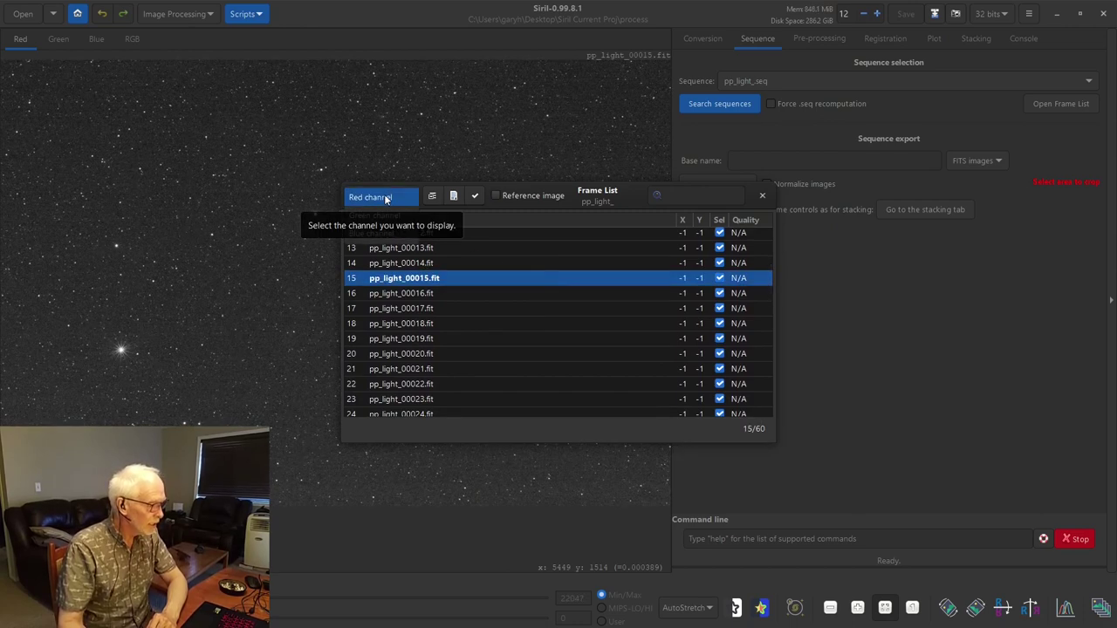
click(384, 195)
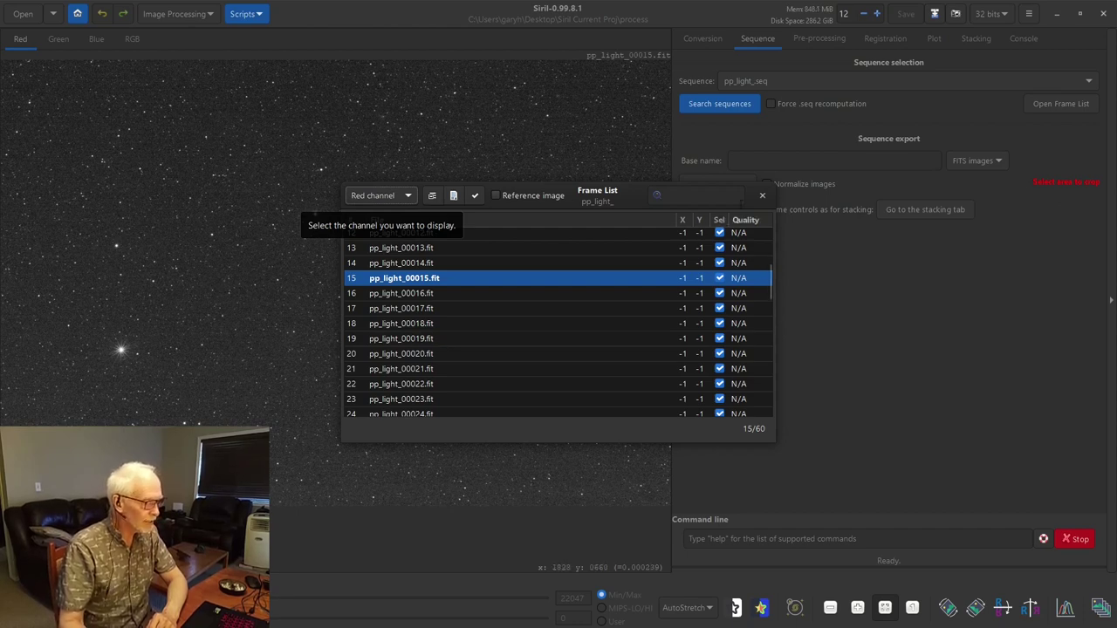
click(762, 195)
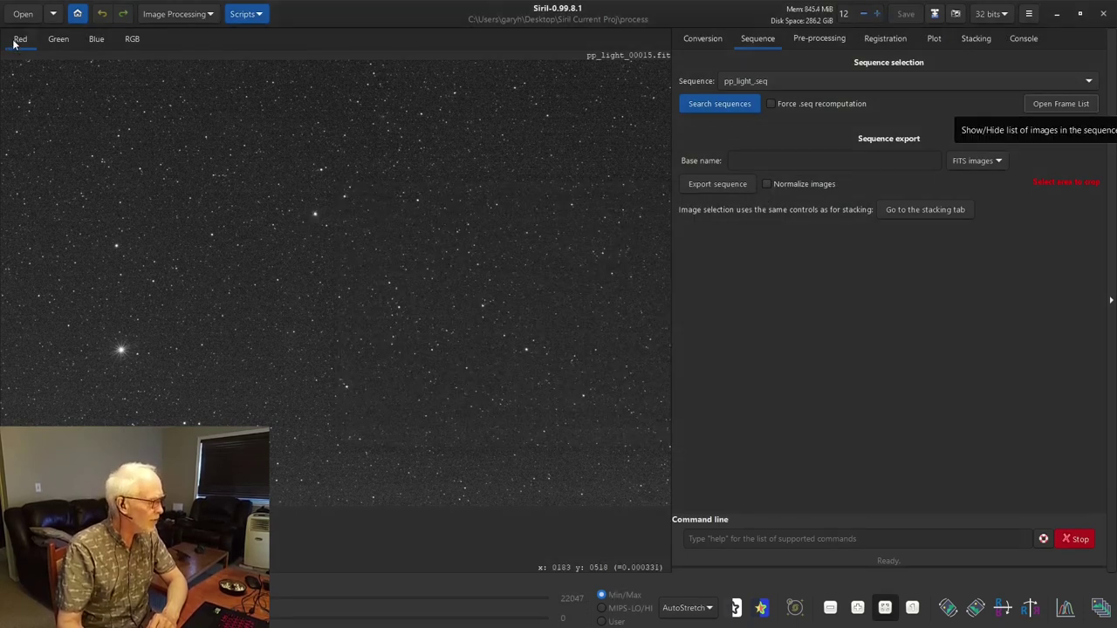
View the calibrated frame in the green channel, the blue channel and the RGB composite
click(56, 42)
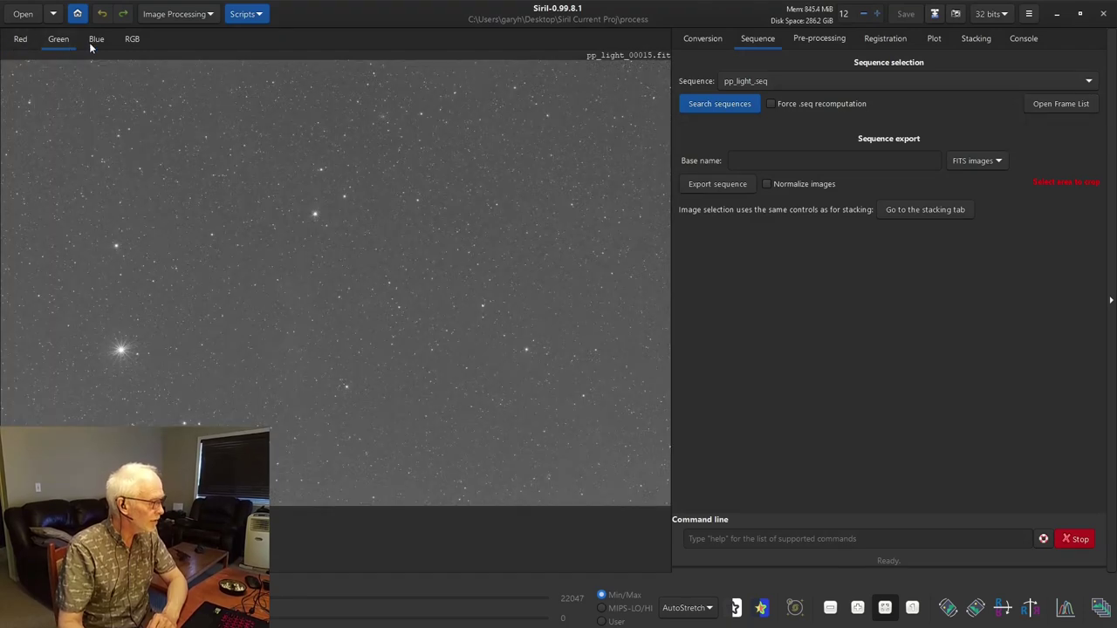
click(98, 39)
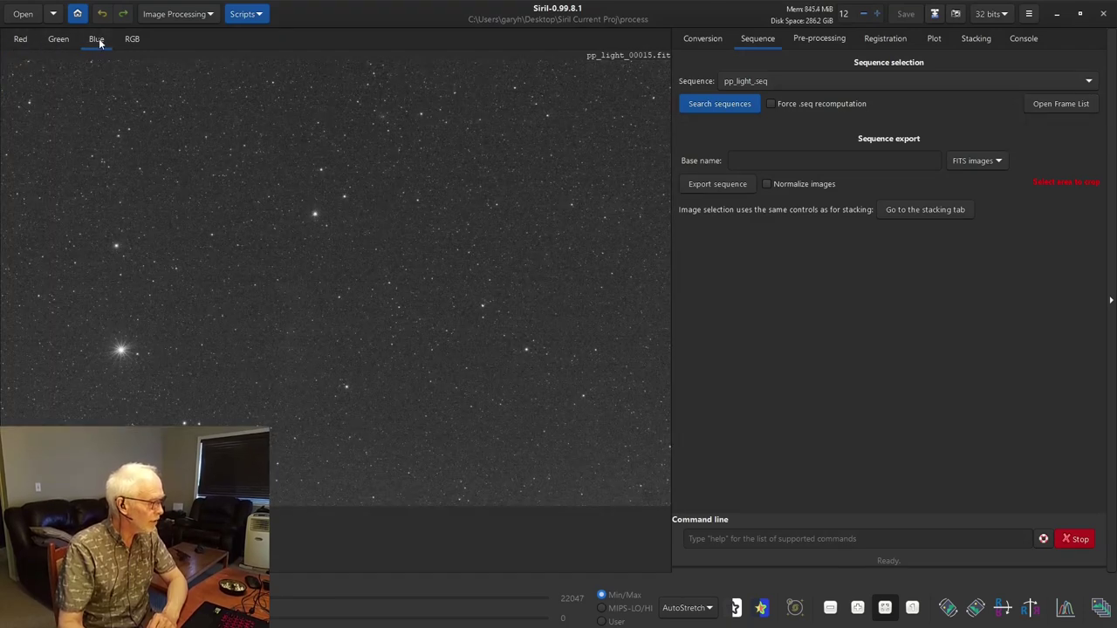
click(133, 37)
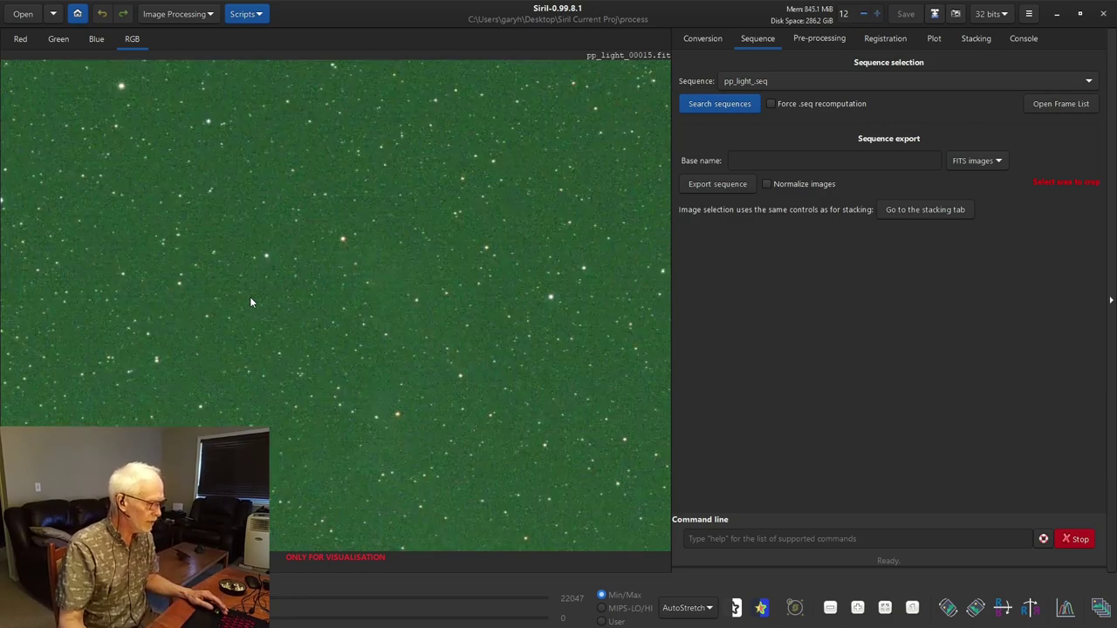
Preview the RGB composite in Histogram display mode, then return to AutoStretch
click(703, 608)
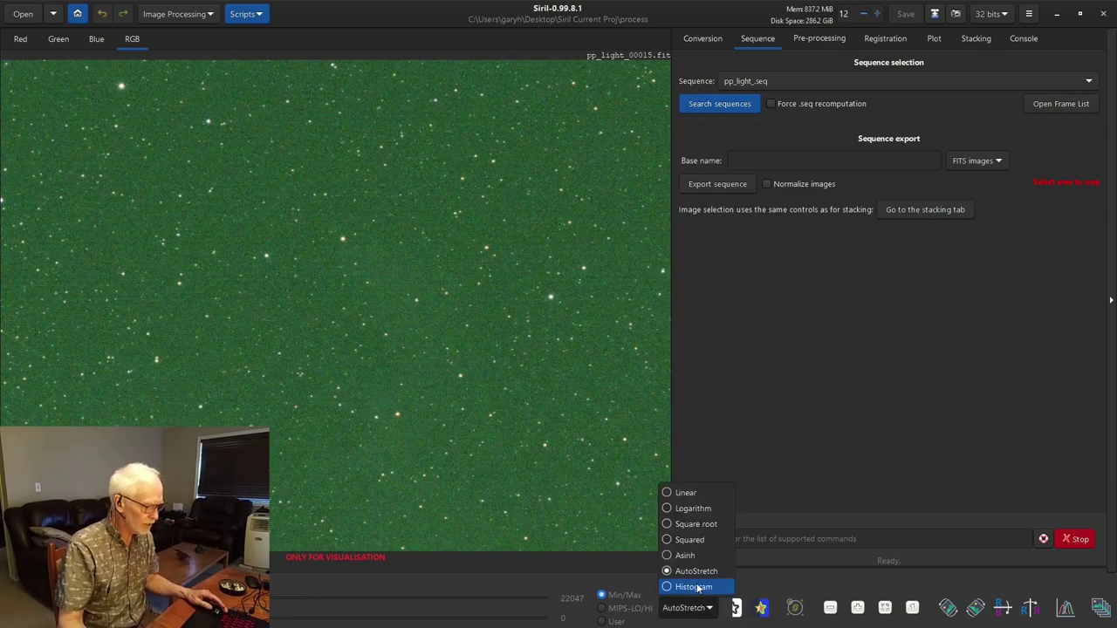
click(696, 587)
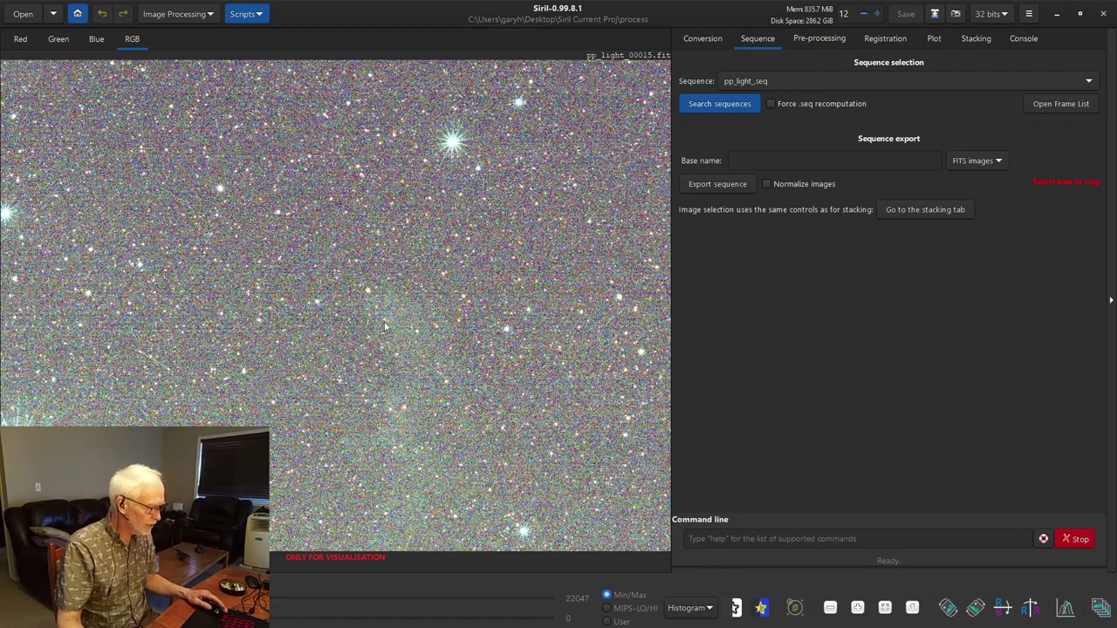
click(679, 608)
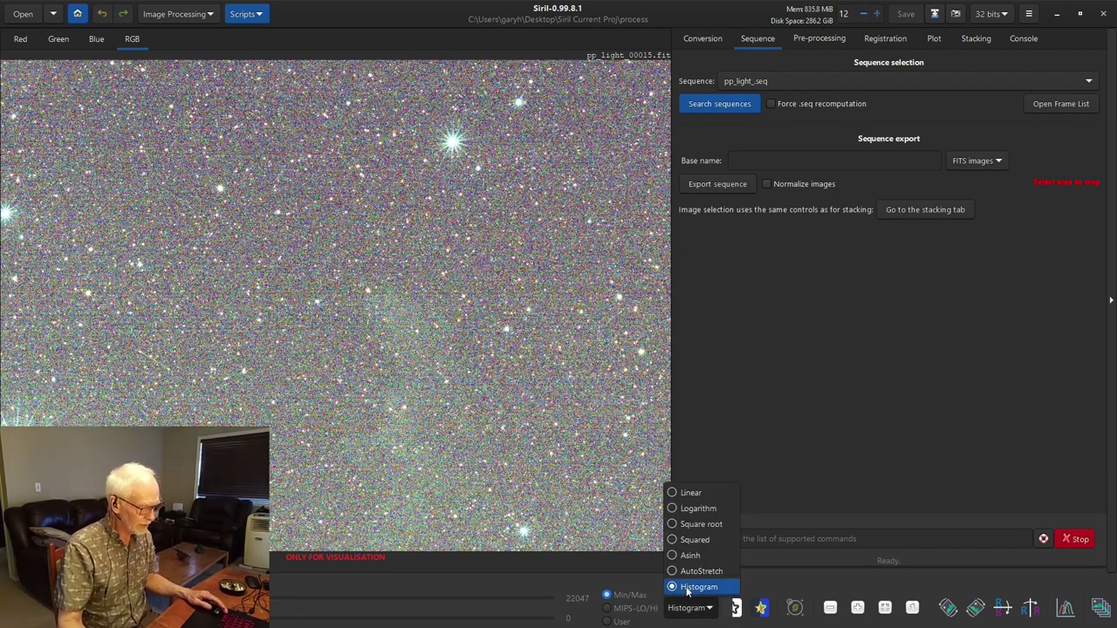
click(690, 572)
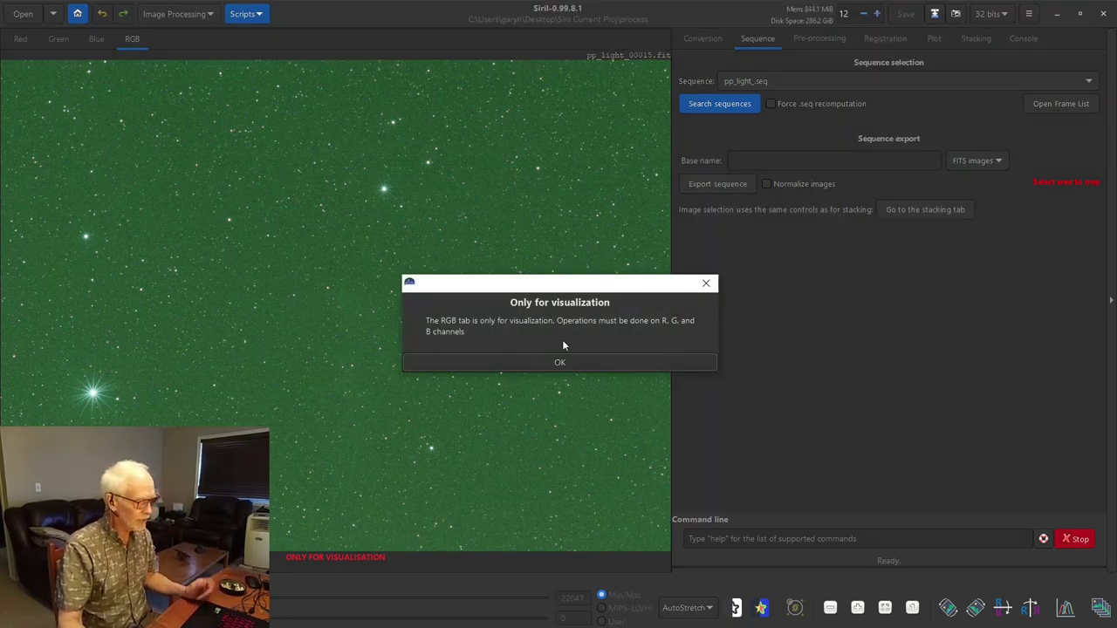
Dismiss the visualization notice and compare the green, RGB and red views of pp_light_00015.fit, trying an area selection in green
click(559, 364)
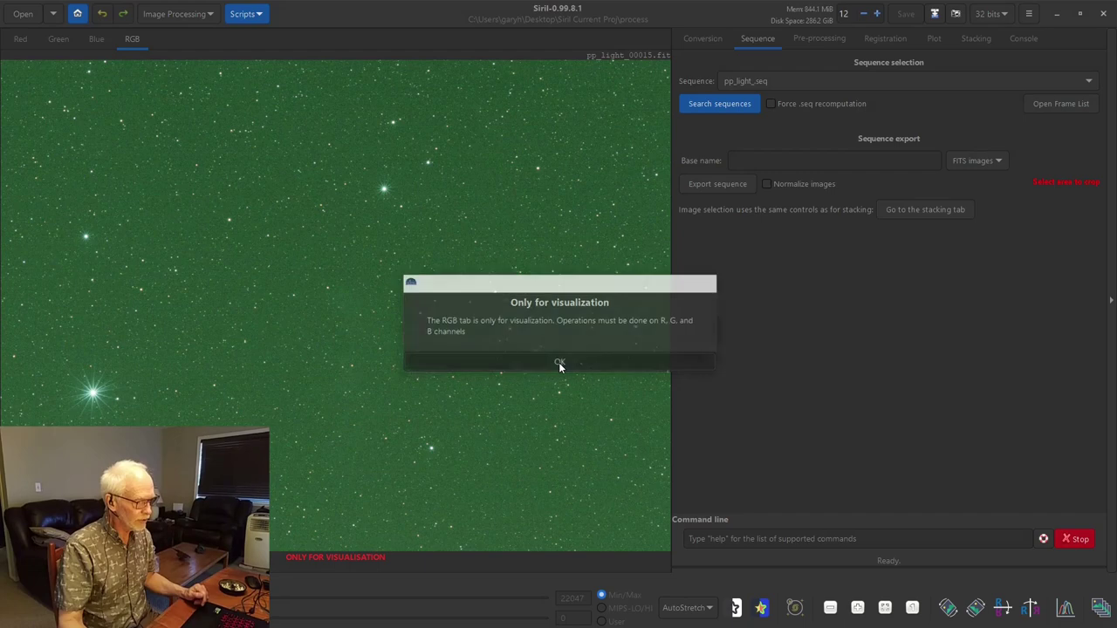
click(92, 40)
click(60, 37)
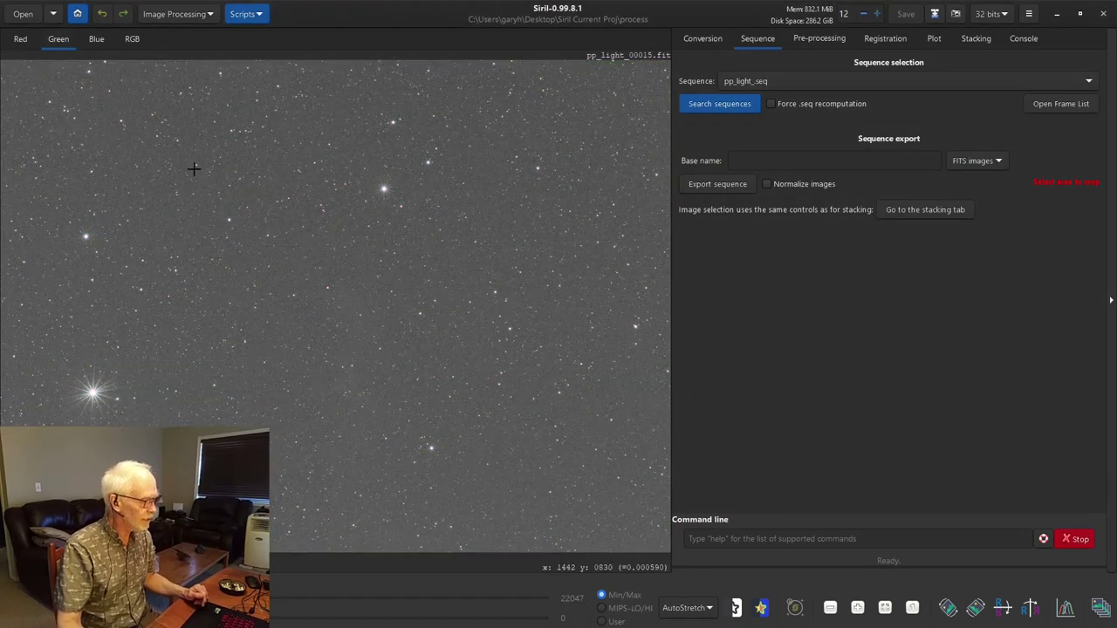
drag(257, 142, 401, 264)
click(497, 282)
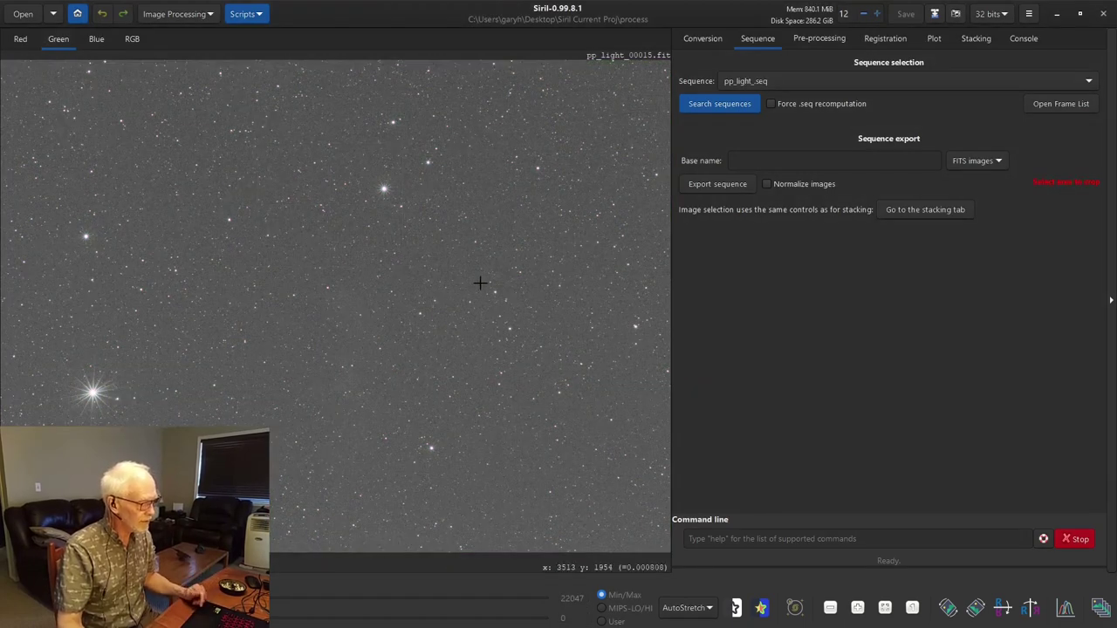
click(138, 44)
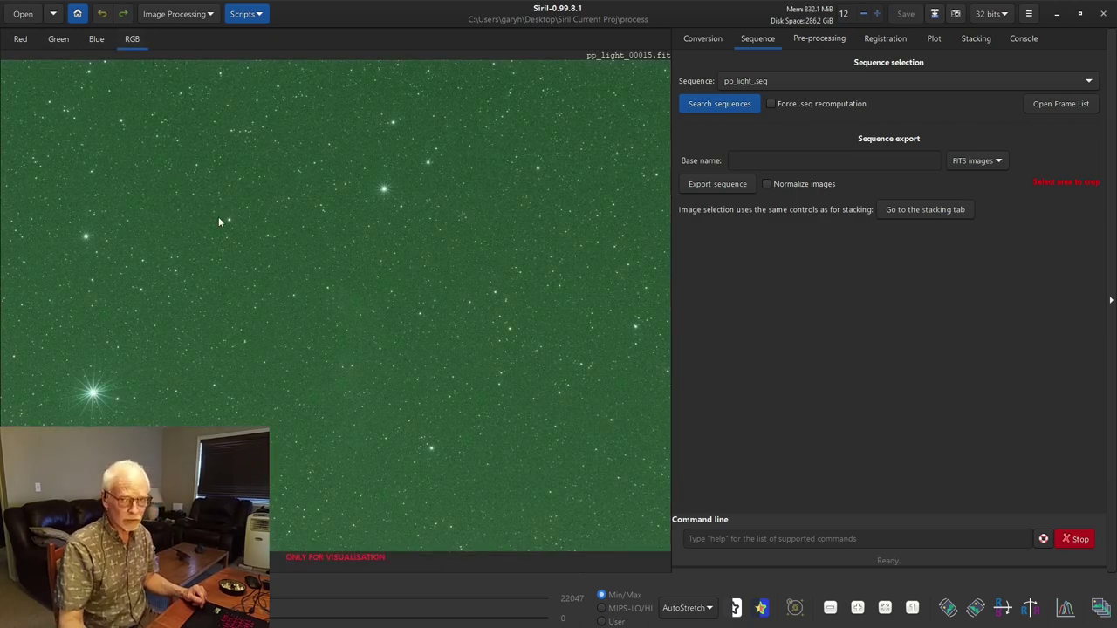
click(19, 40)
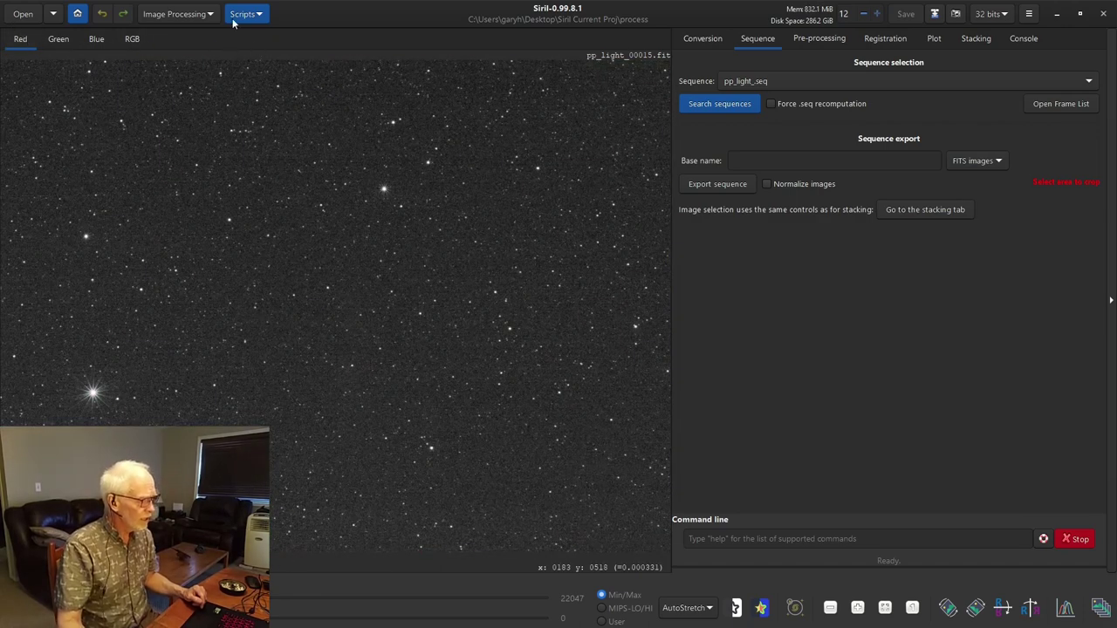
Close the loaded pp_light_ sequence by running the close command
click(736, 538)
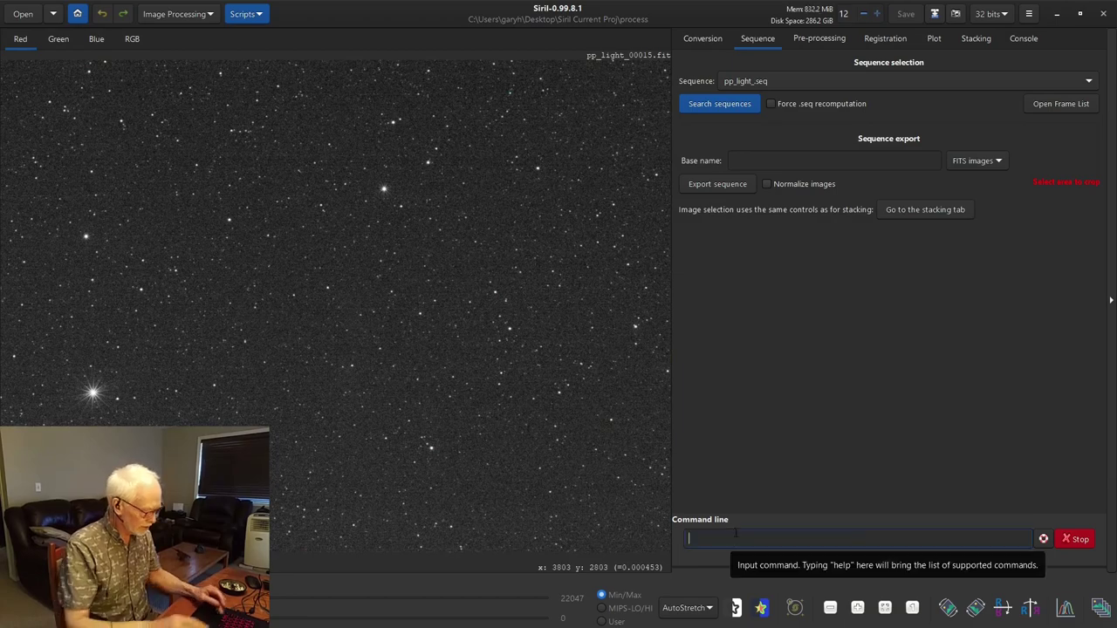
text(close)
key(Return)
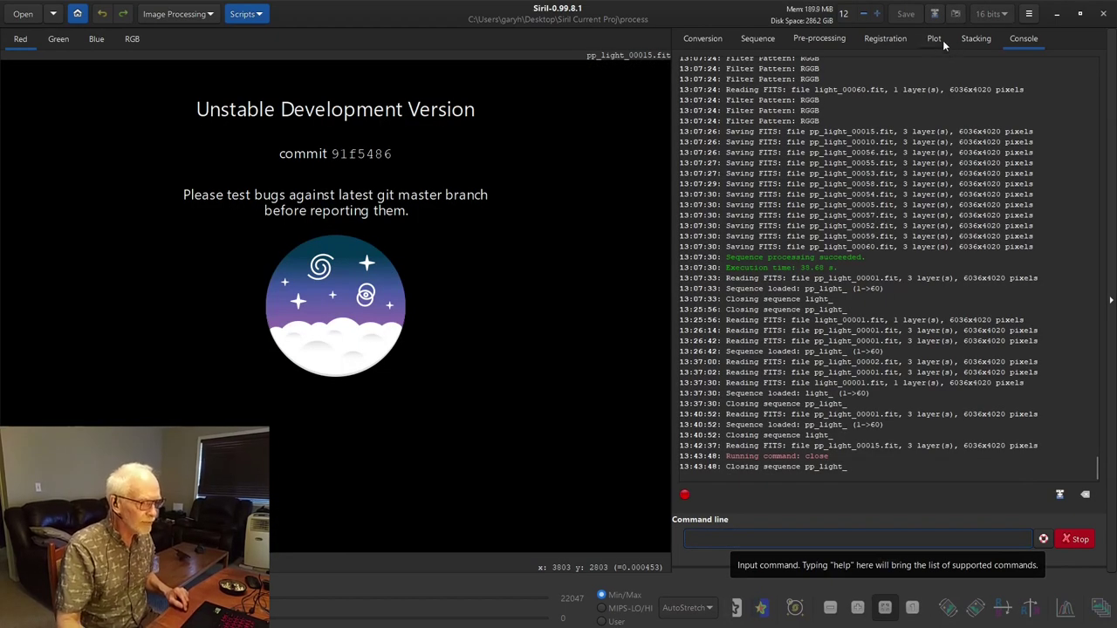
Search the working folder for sequences and load pp_light_.seq
click(756, 38)
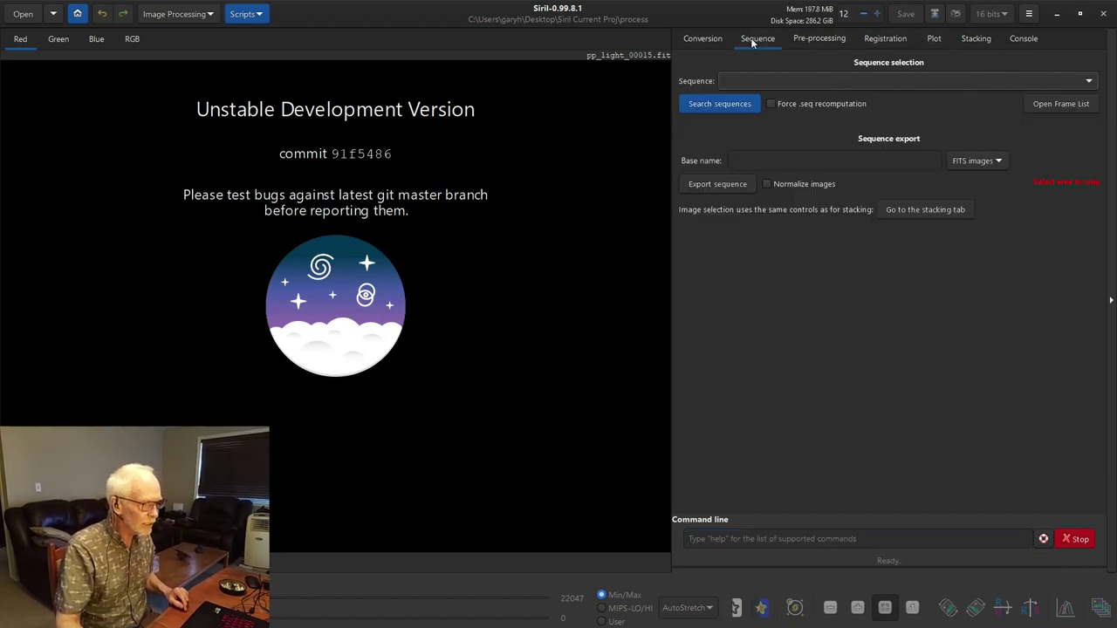
click(722, 104)
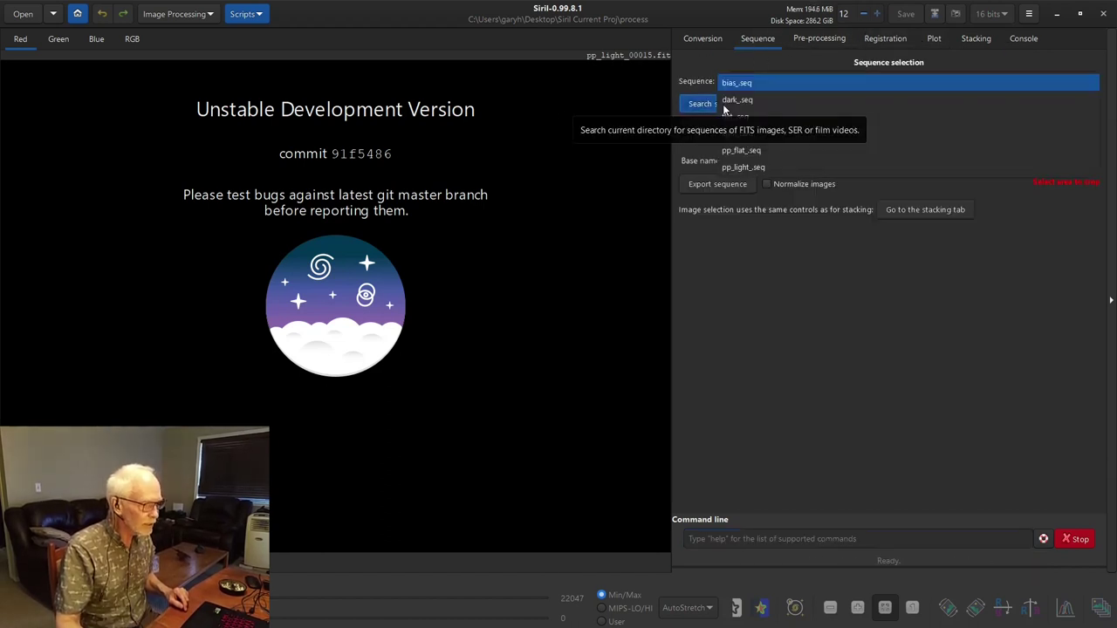
click(743, 168)
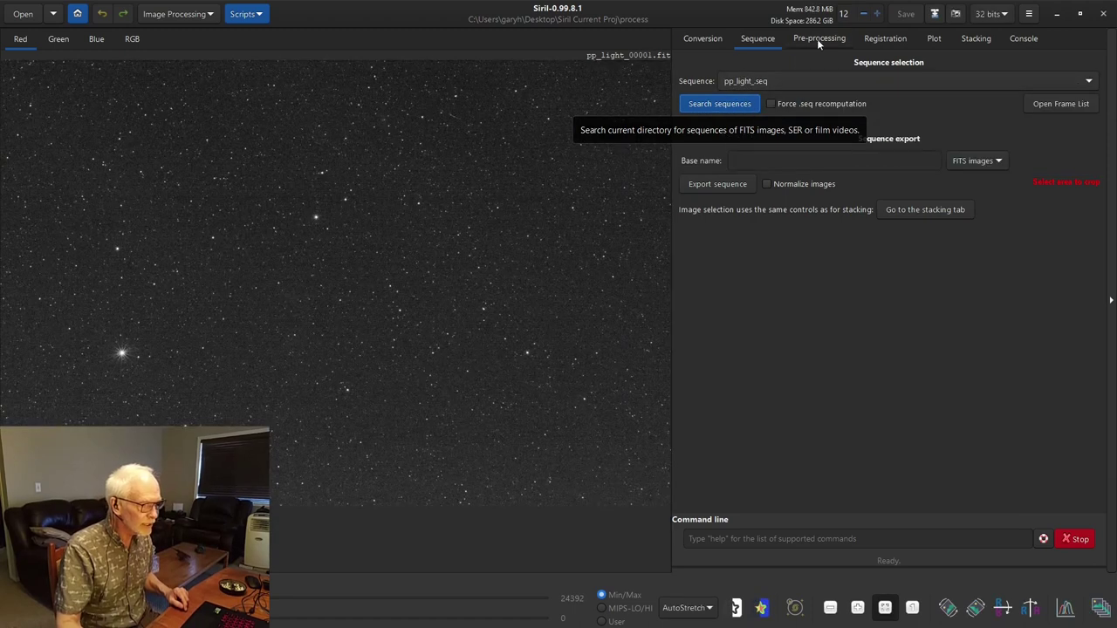
Register all images of the pp_light_ sequence using Global Star Alignment (deep-sky) on the green layer with the r_ prefix
click(885, 39)
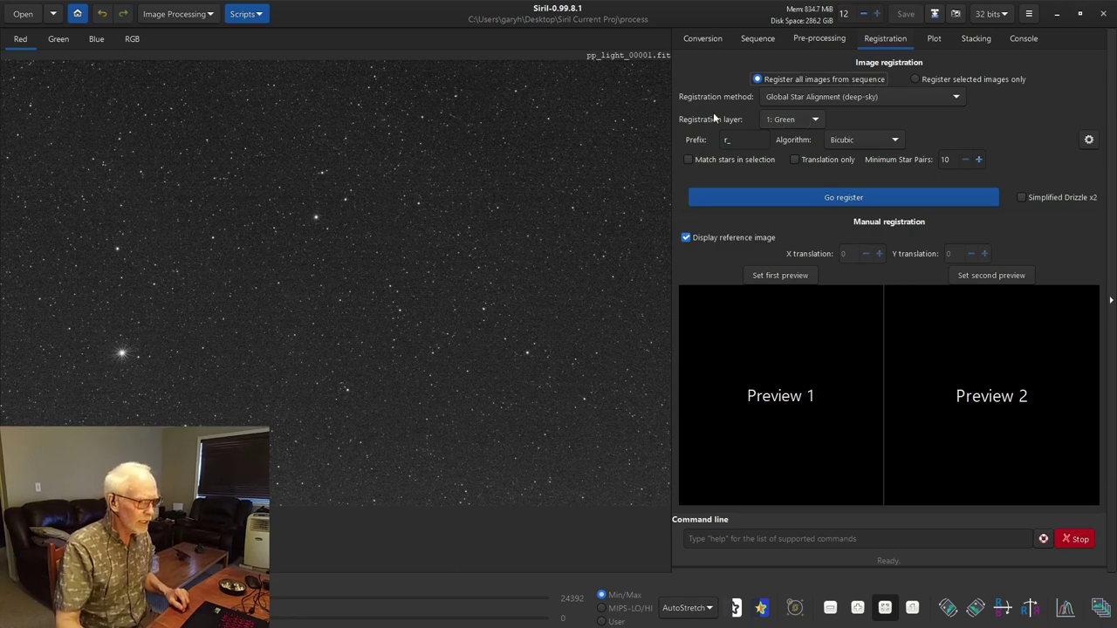
click(795, 120)
click(796, 121)
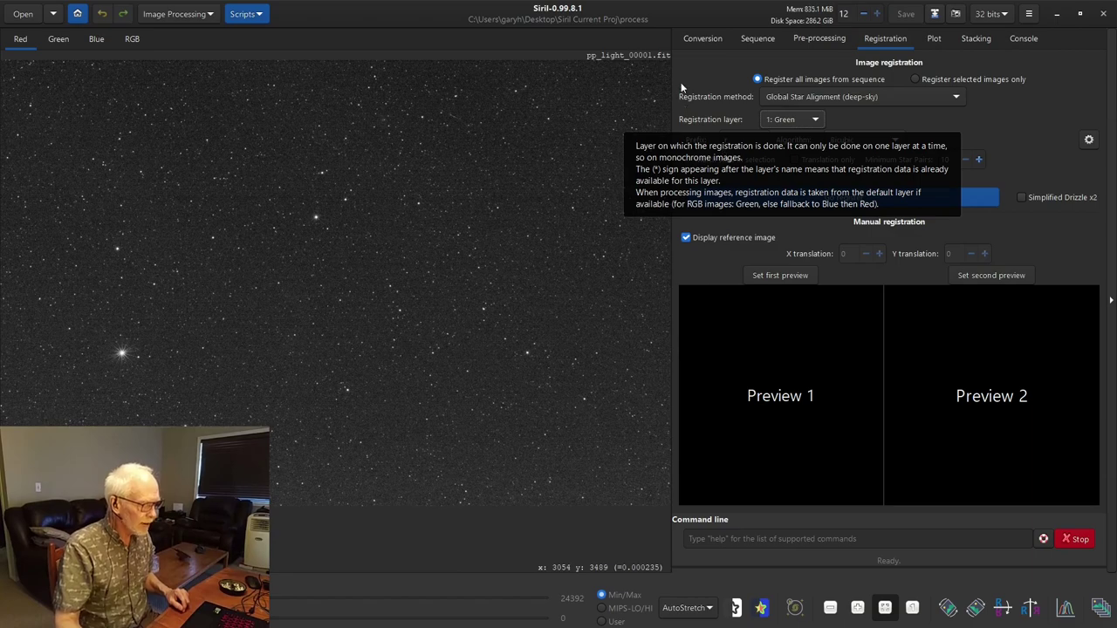
click(698, 40)
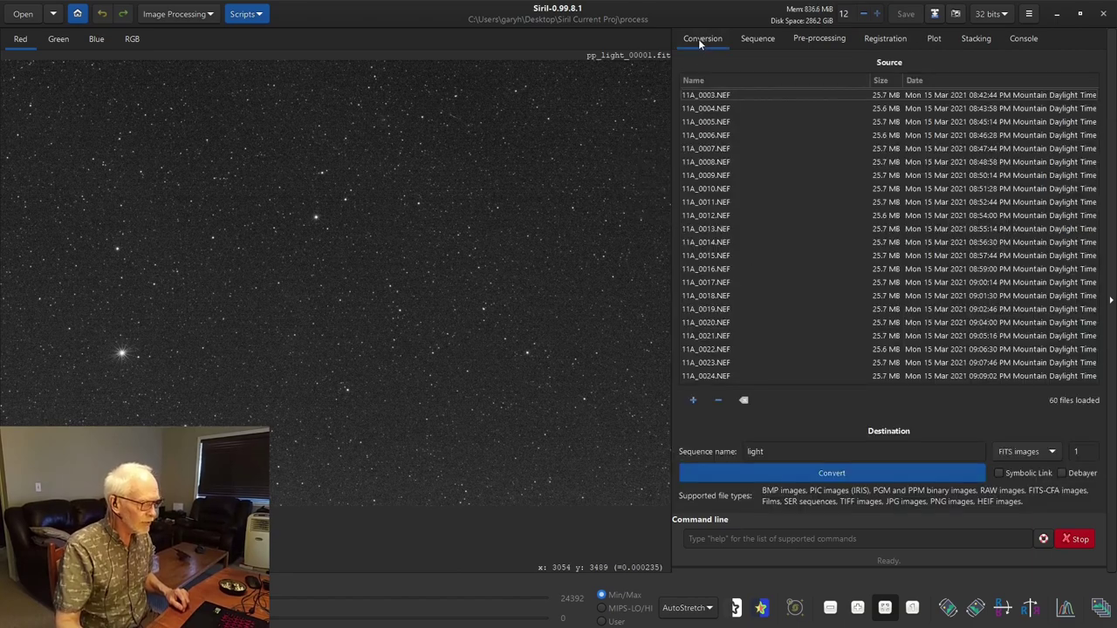
click(886, 39)
click(755, 39)
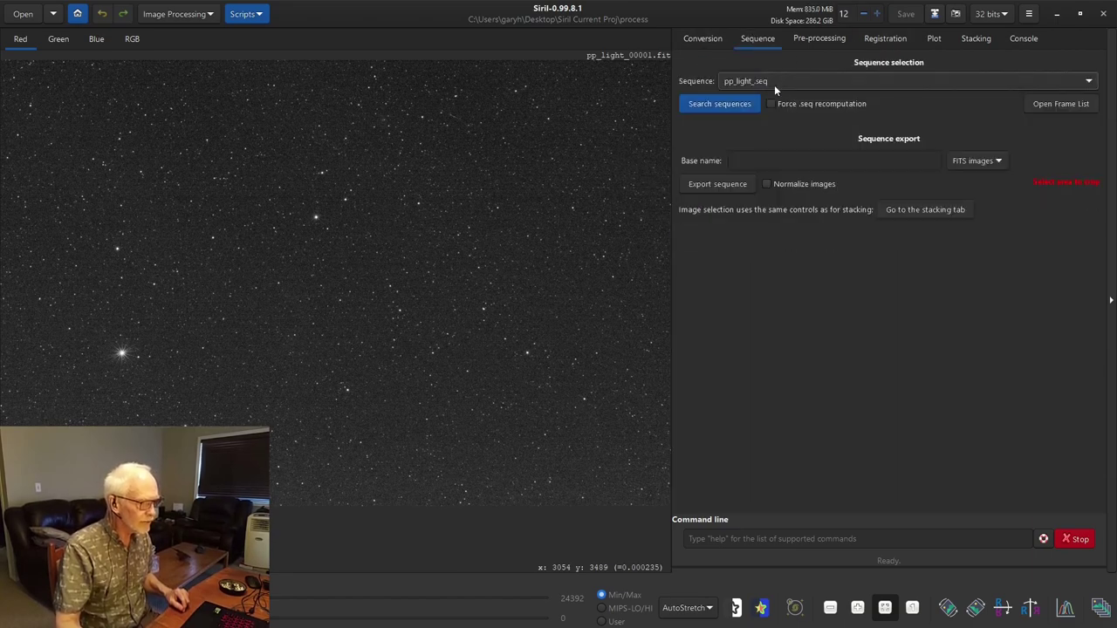
click(883, 37)
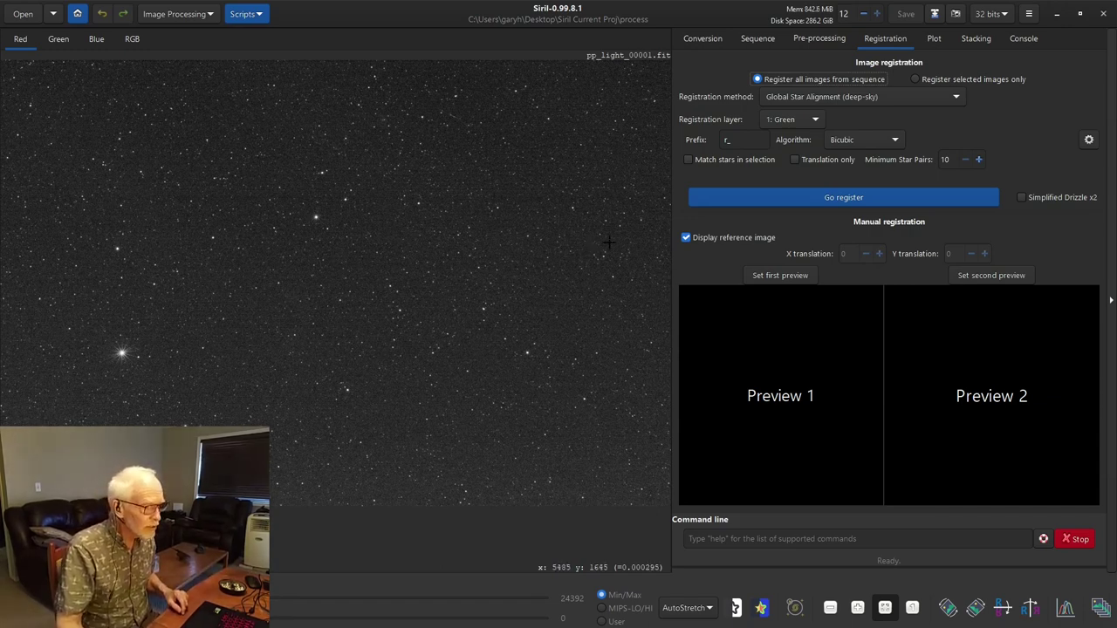
click(839, 197)
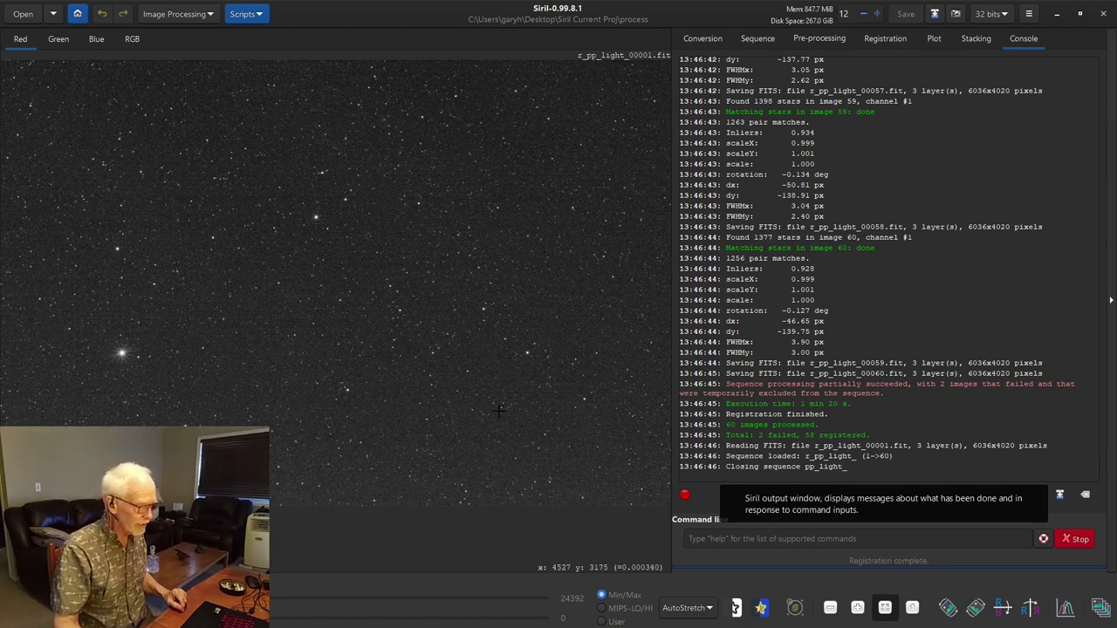
Review the registration log, check the loaded sequence and view the FWHM plot of the registered frames
scroll(877, 269, up, 8)
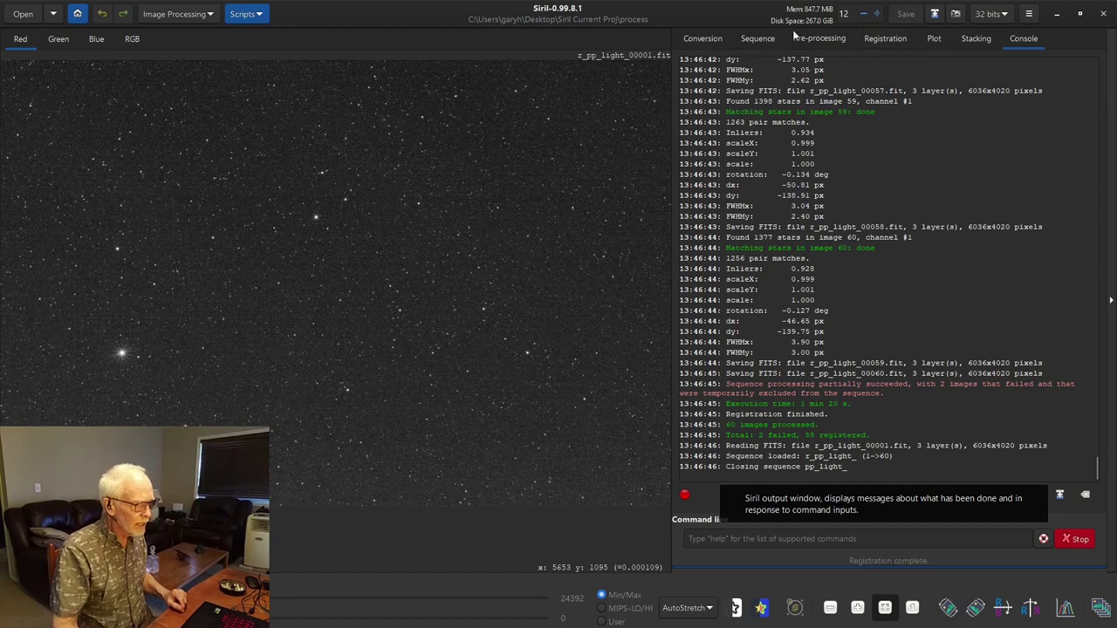
click(757, 38)
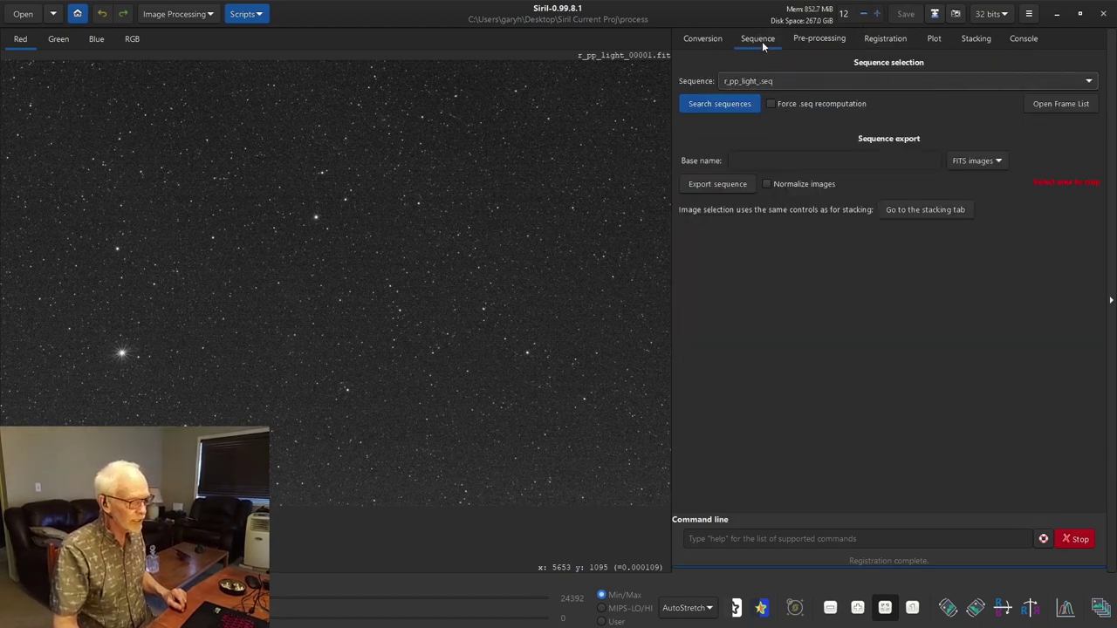
click(934, 38)
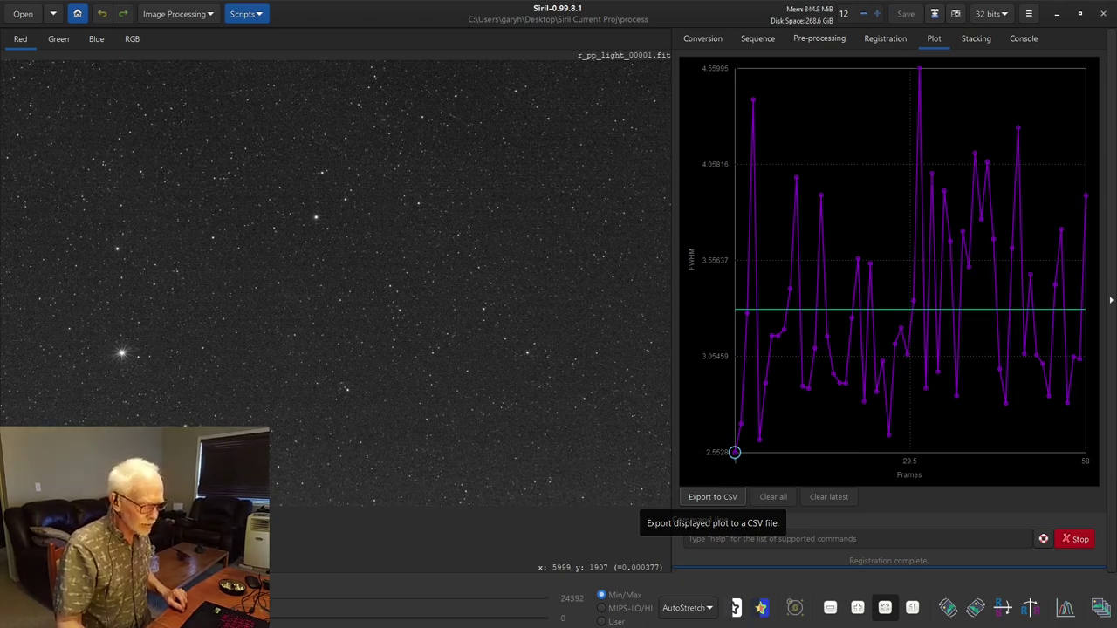
Open the frame list of the registered sequence, display r_pp_light_00003.fit and reposition the list over the image and plot
click(1101, 609)
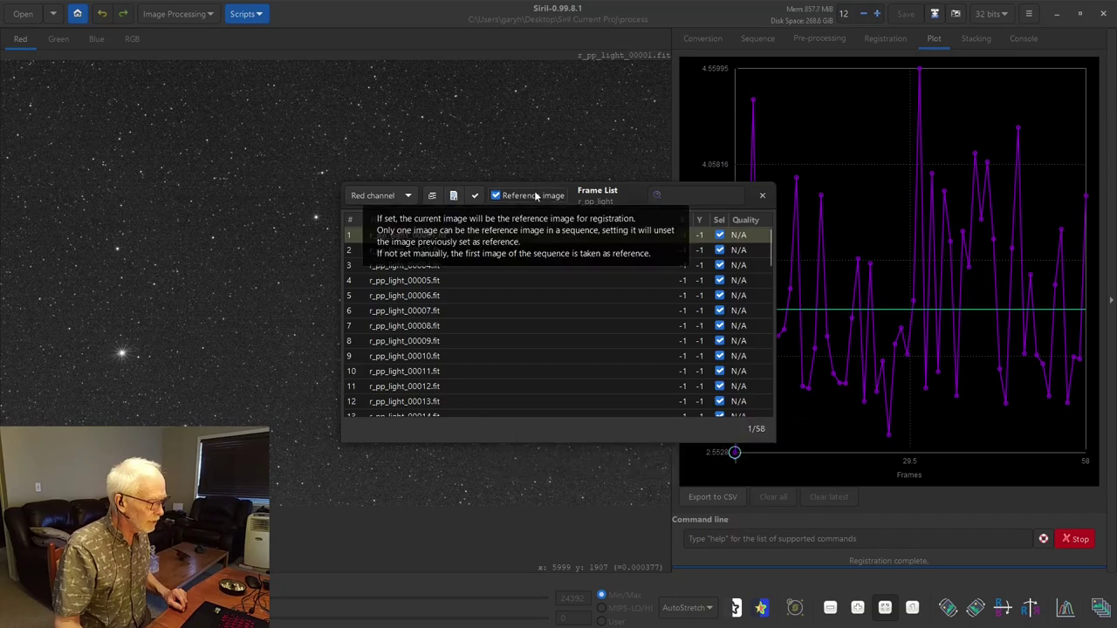
drag(537, 188, 910, 117)
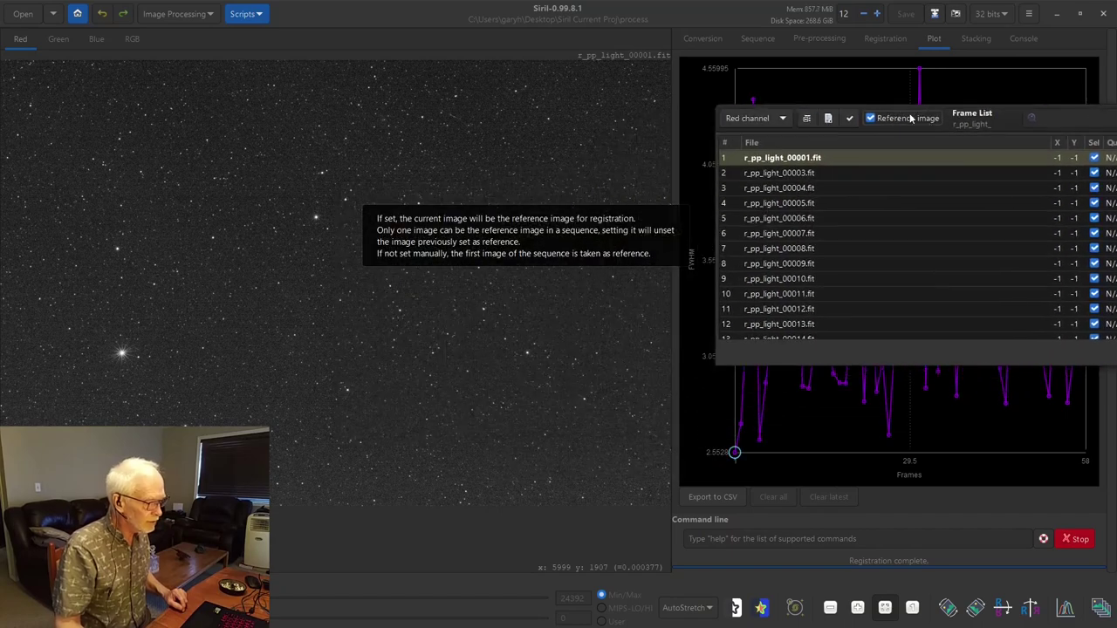
click(800, 173)
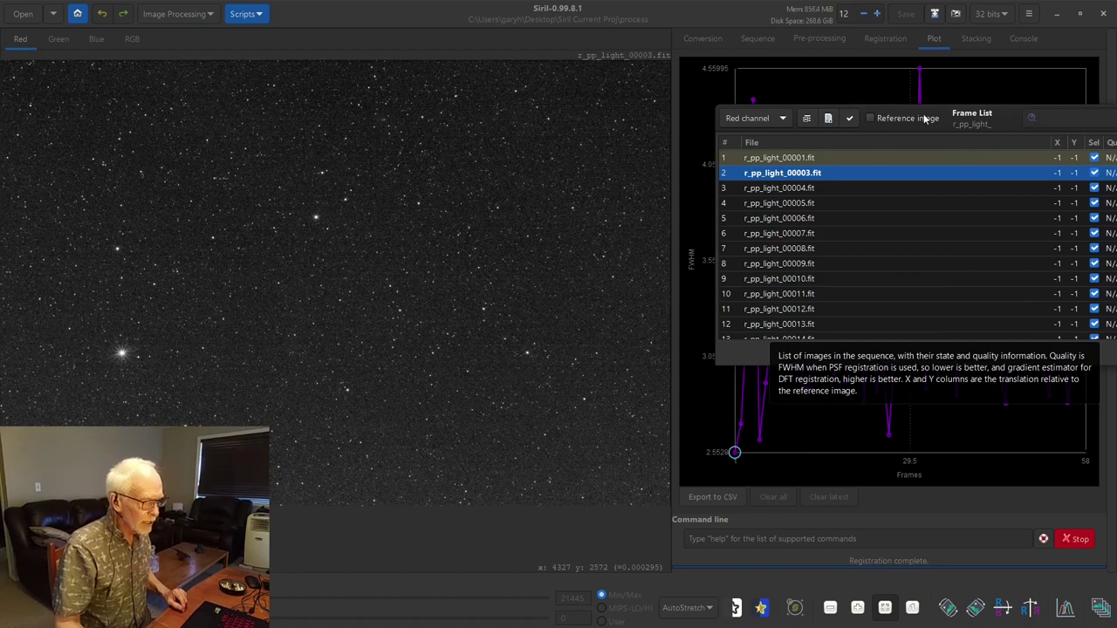
drag(925, 118, 694, 132)
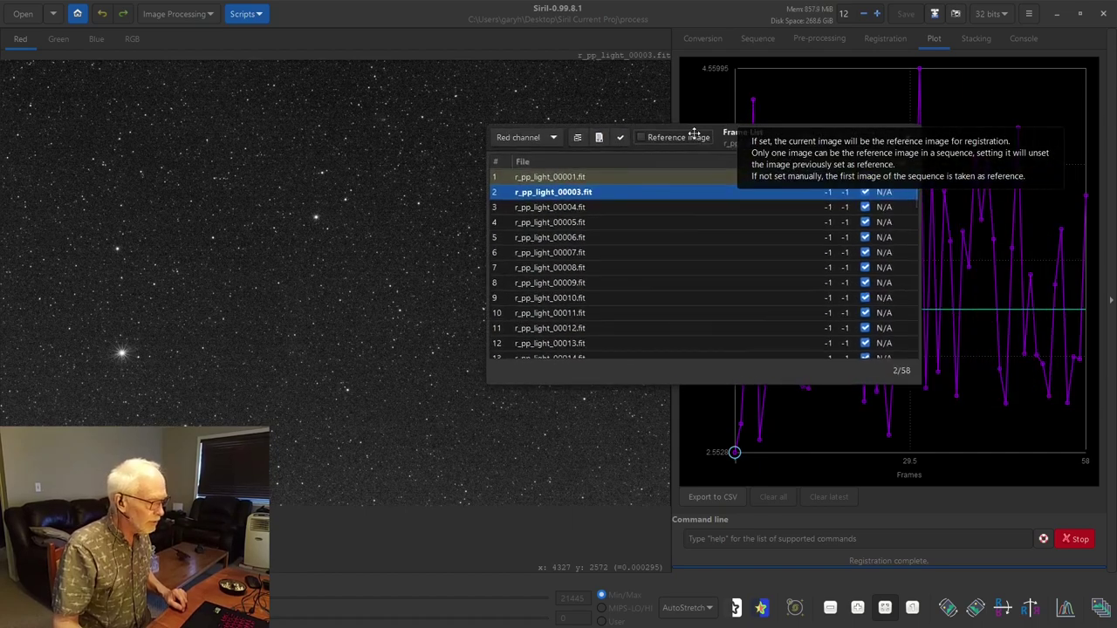
Try to change the channel displayed in the frame list, then close the list
click(539, 144)
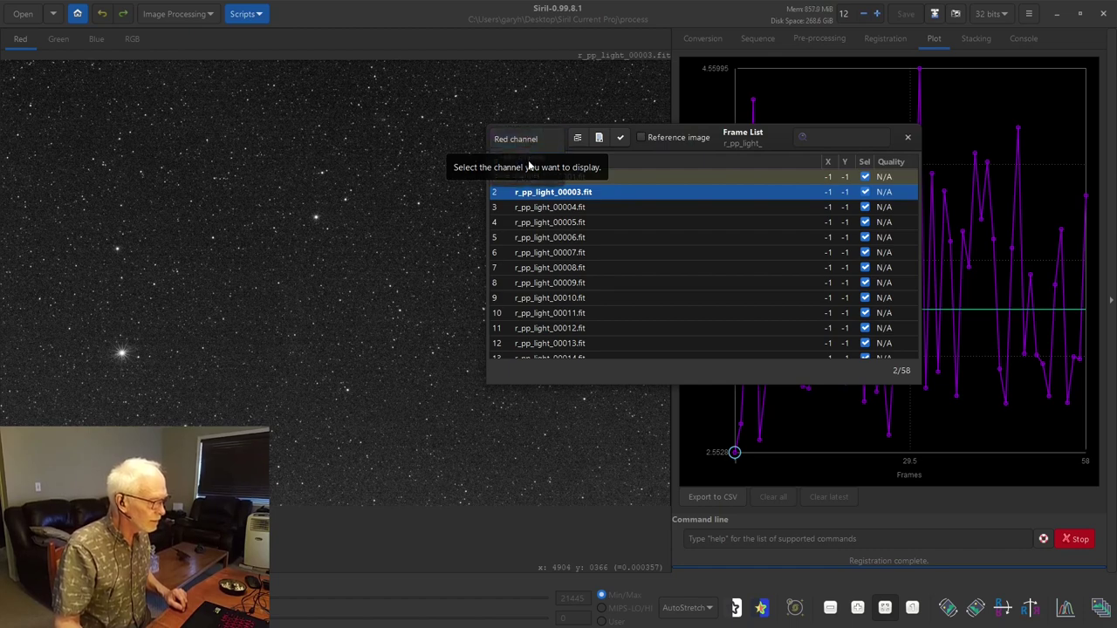
click(528, 167)
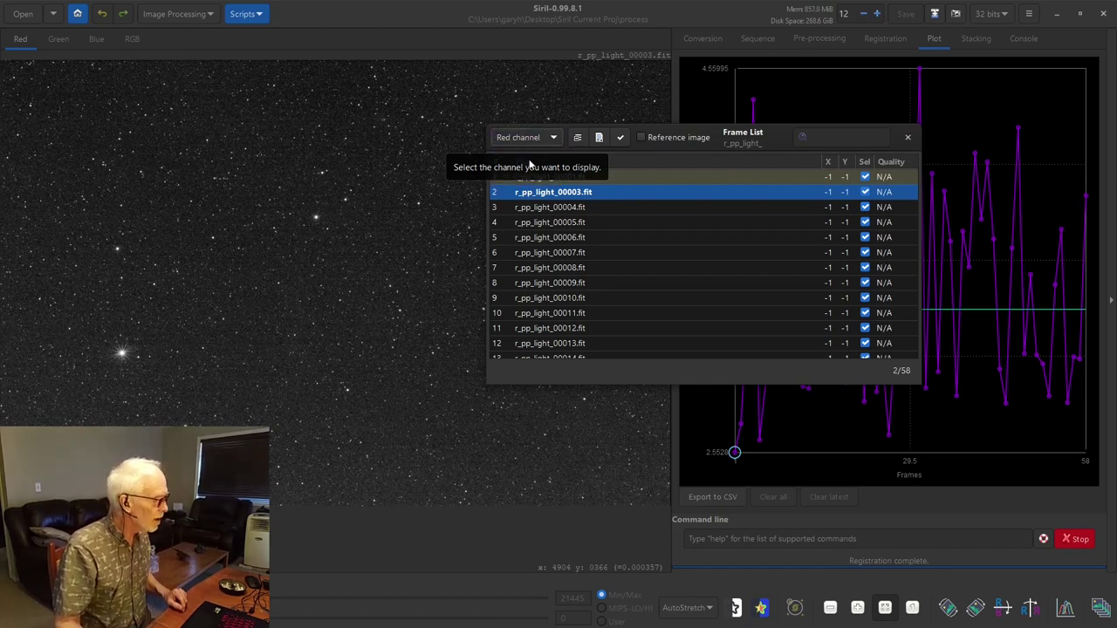
click(523, 138)
click(523, 138)
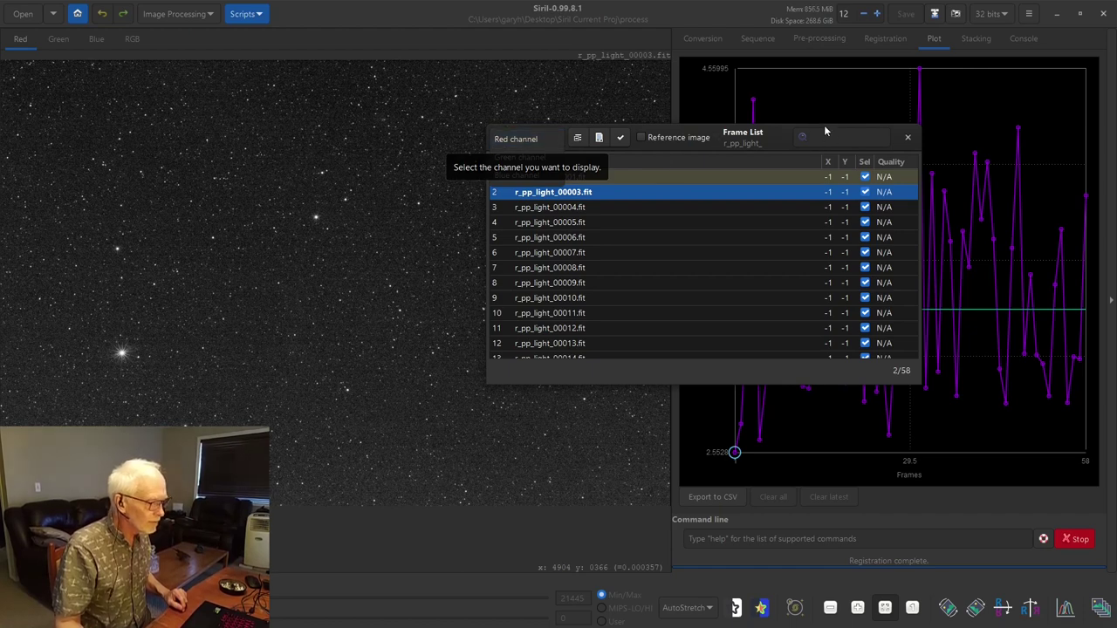
click(550, 139)
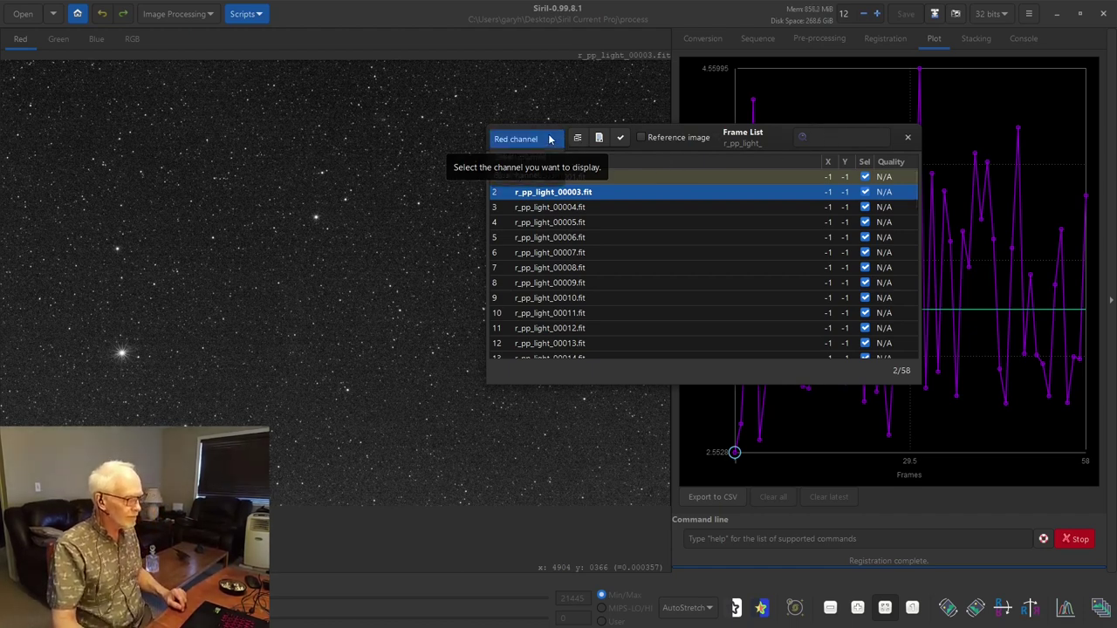
click(550, 139)
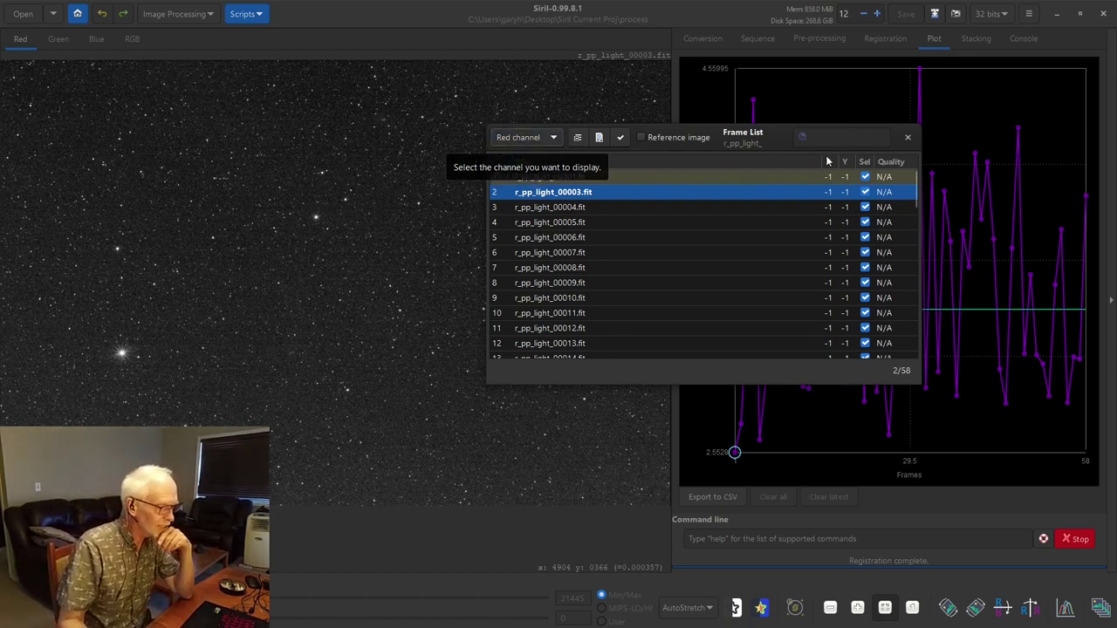
click(908, 137)
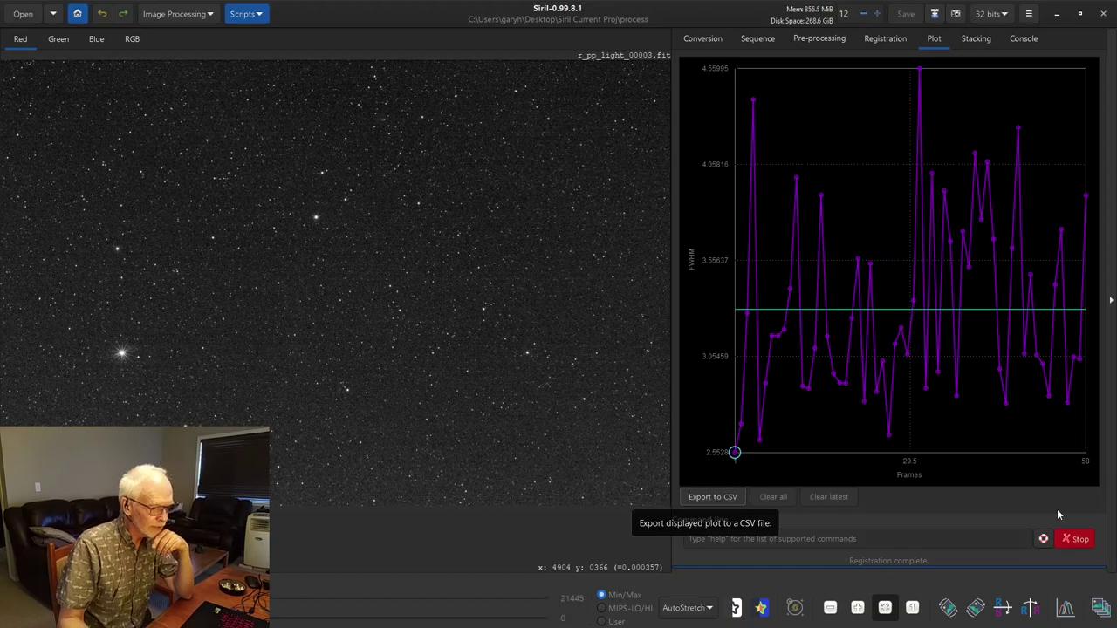
Reopen the frame list, show the image in its green channel and try to change the list's channel
click(1098, 611)
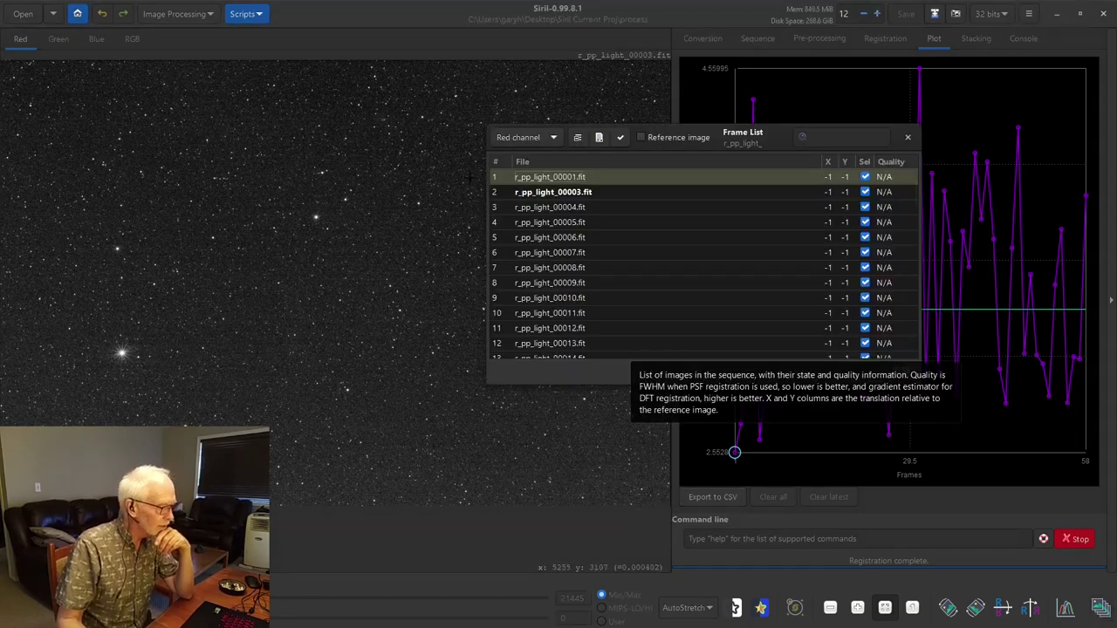
click(505, 150)
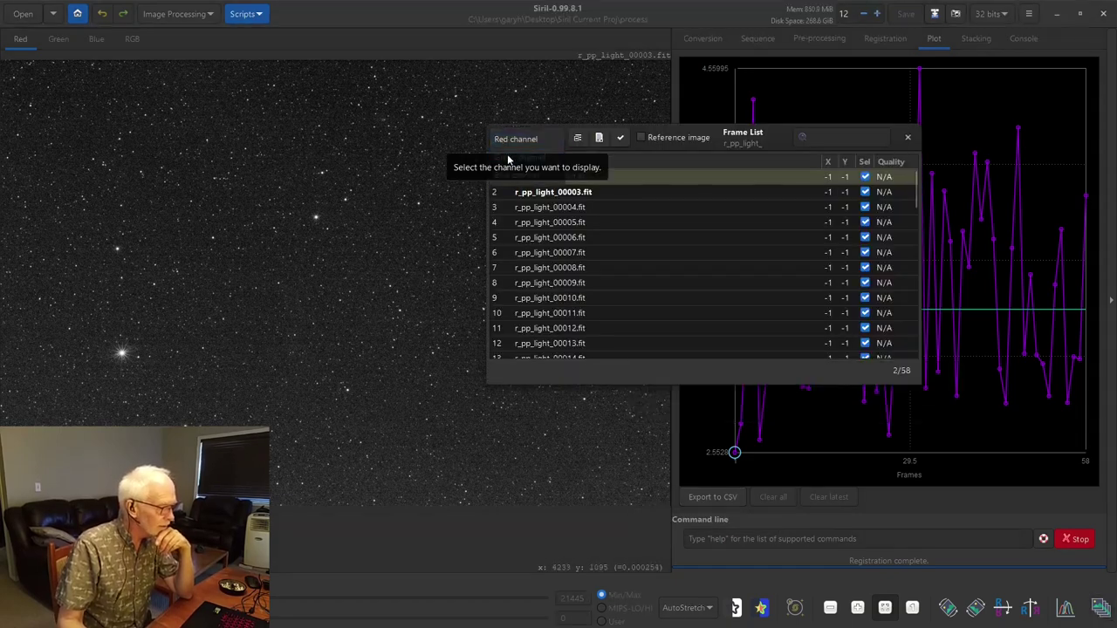
click(508, 143)
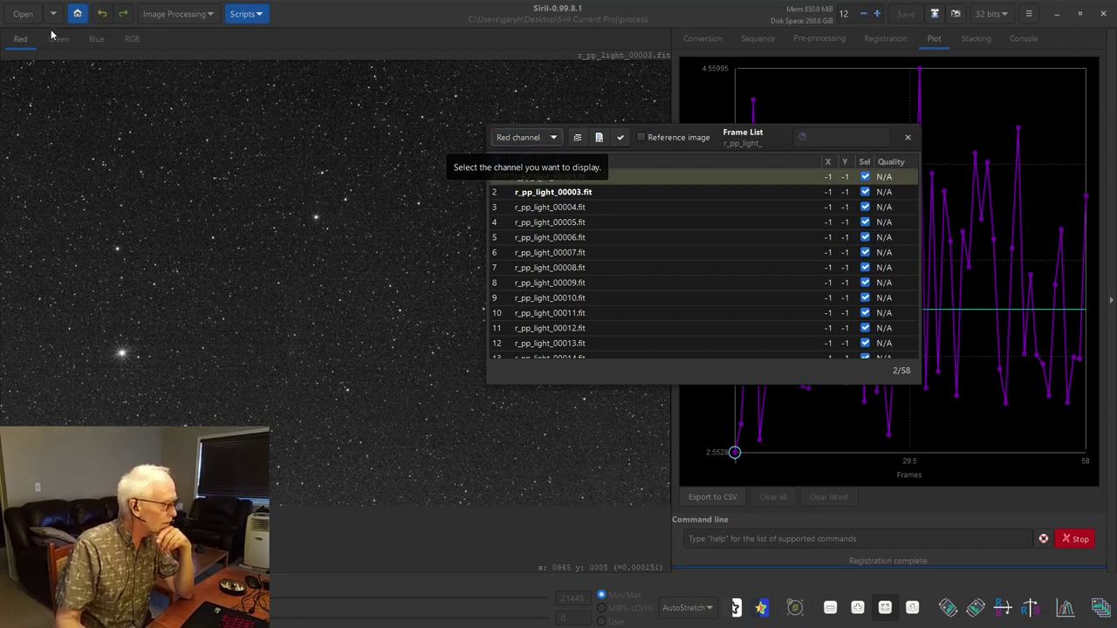
click(513, 157)
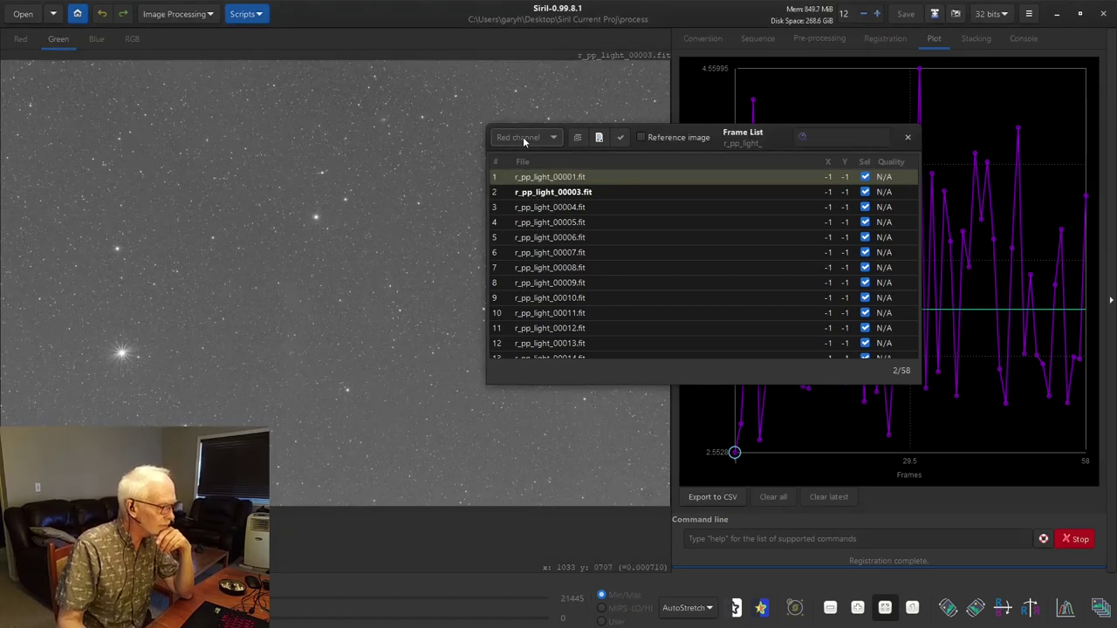
click(525, 141)
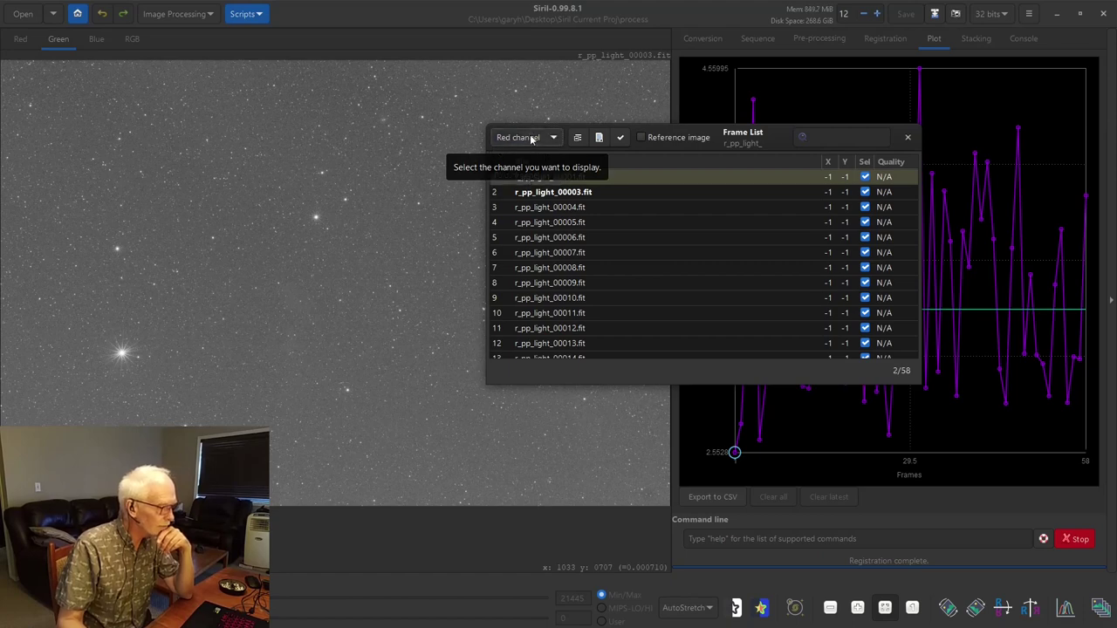
click(531, 140)
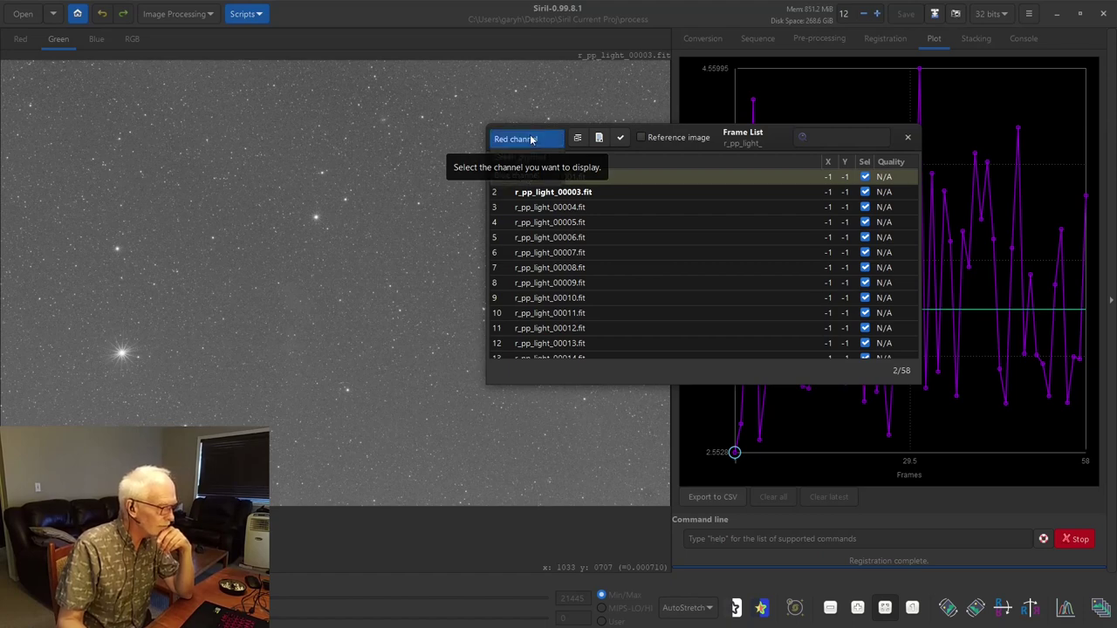
Display r_pp_light_00007.fit and try again to change the frame list's channel from red
click(579, 253)
click(579, 253)
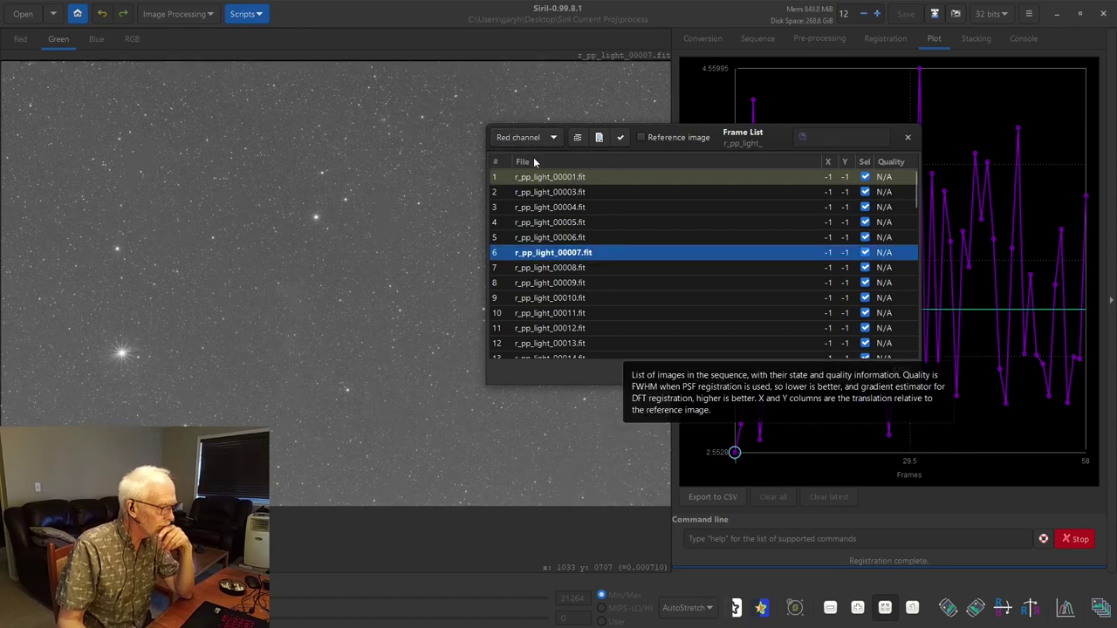
click(561, 140)
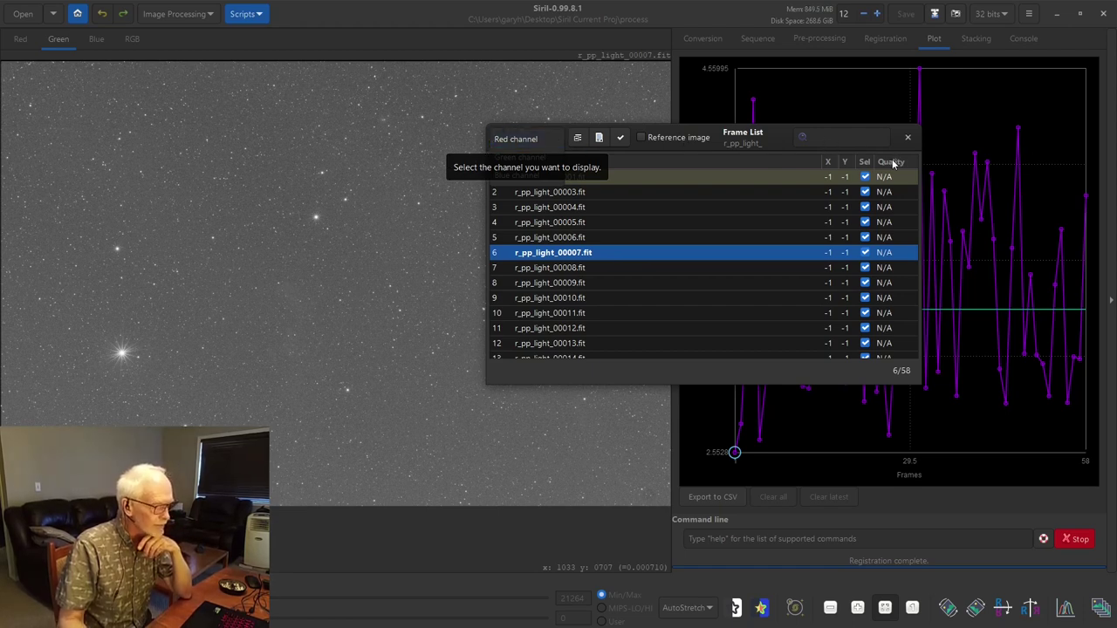
click(522, 139)
click(518, 140)
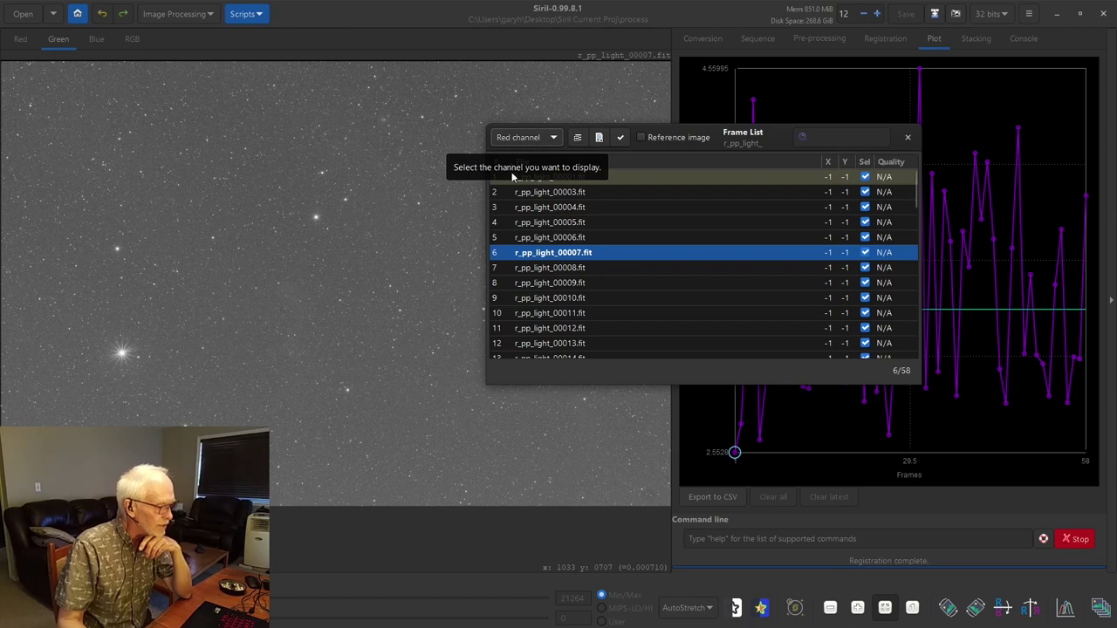
click(520, 142)
click(522, 140)
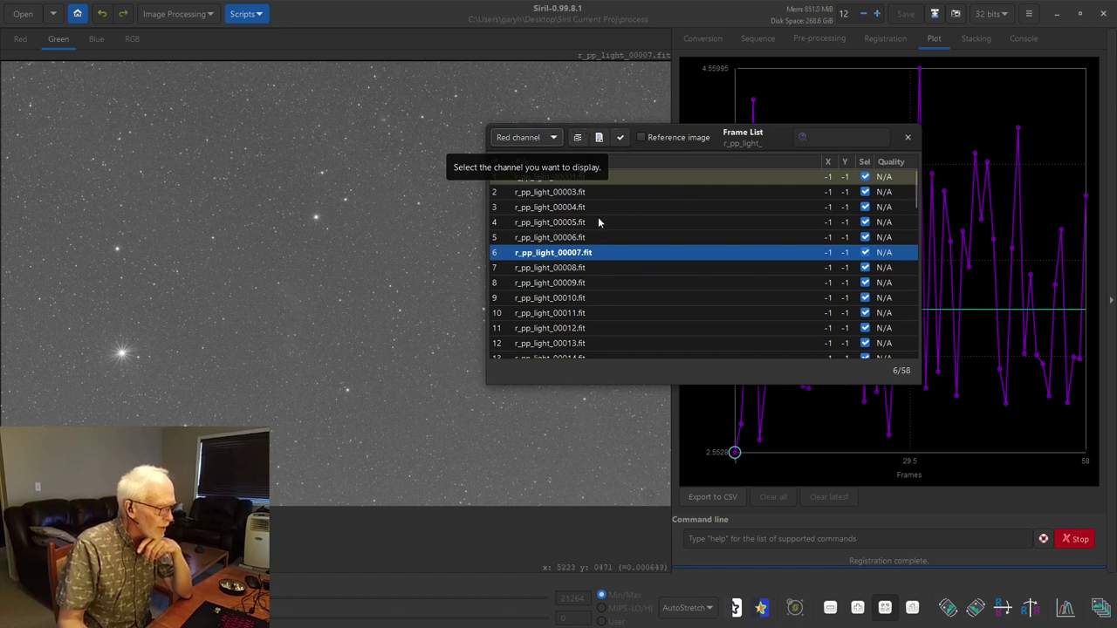
Display the reference frame r_pp_light_00001.fit and set the frame list to the green channel to list the FWHM values
click(615, 178)
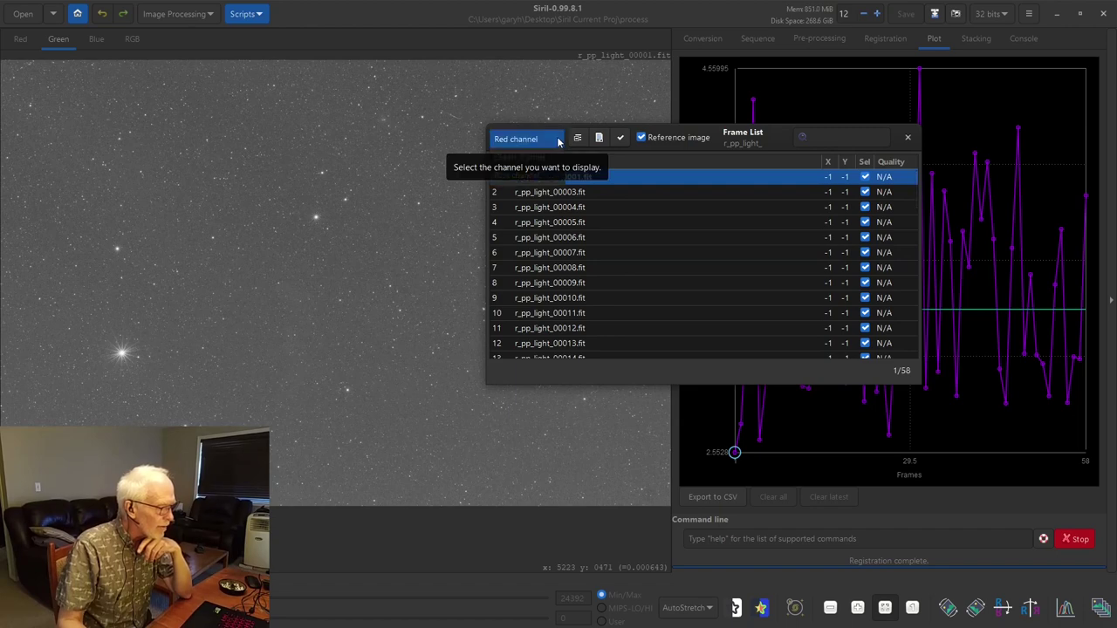
scroll(557, 136, down, 1)
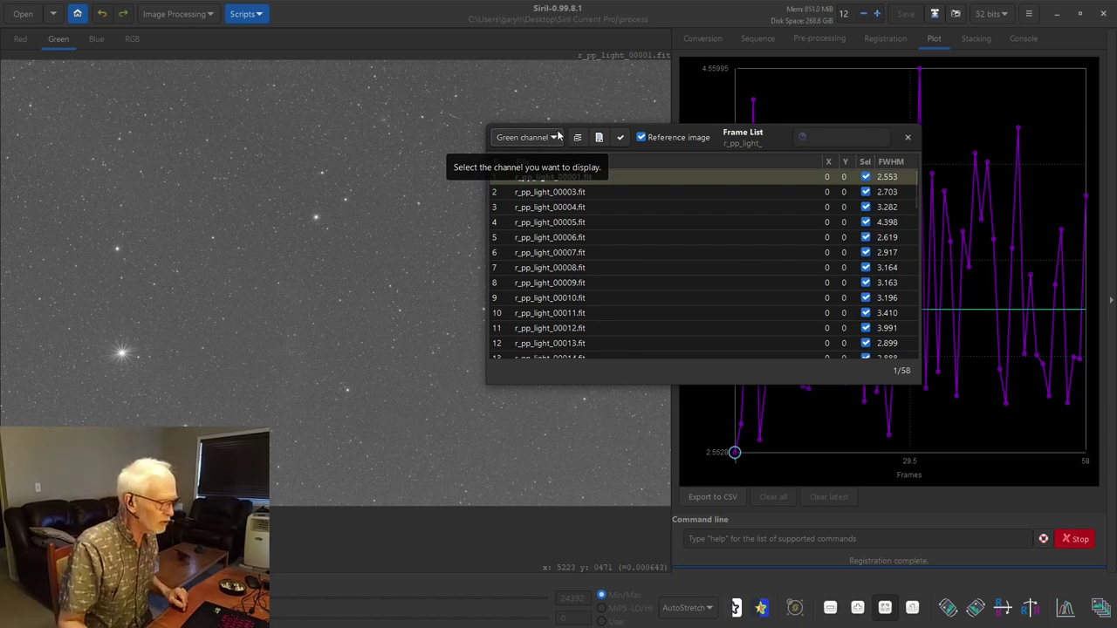
scroll(541, 138, down, 1)
scroll(539, 139, up, 1)
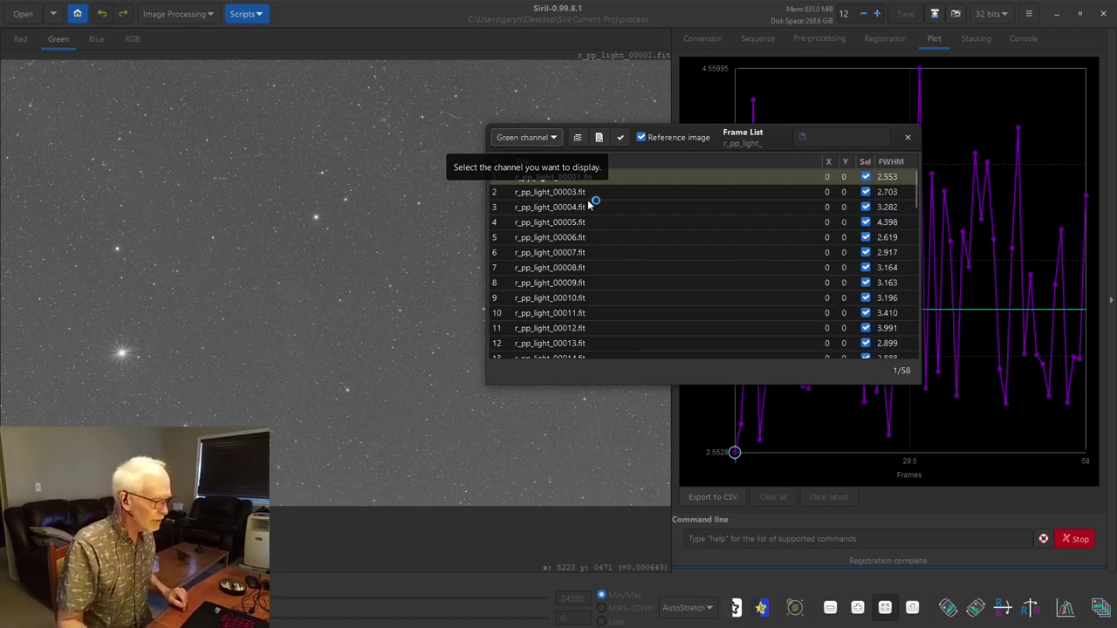
Sort the frame list by FWHM with the highest values first
click(611, 206)
click(615, 176)
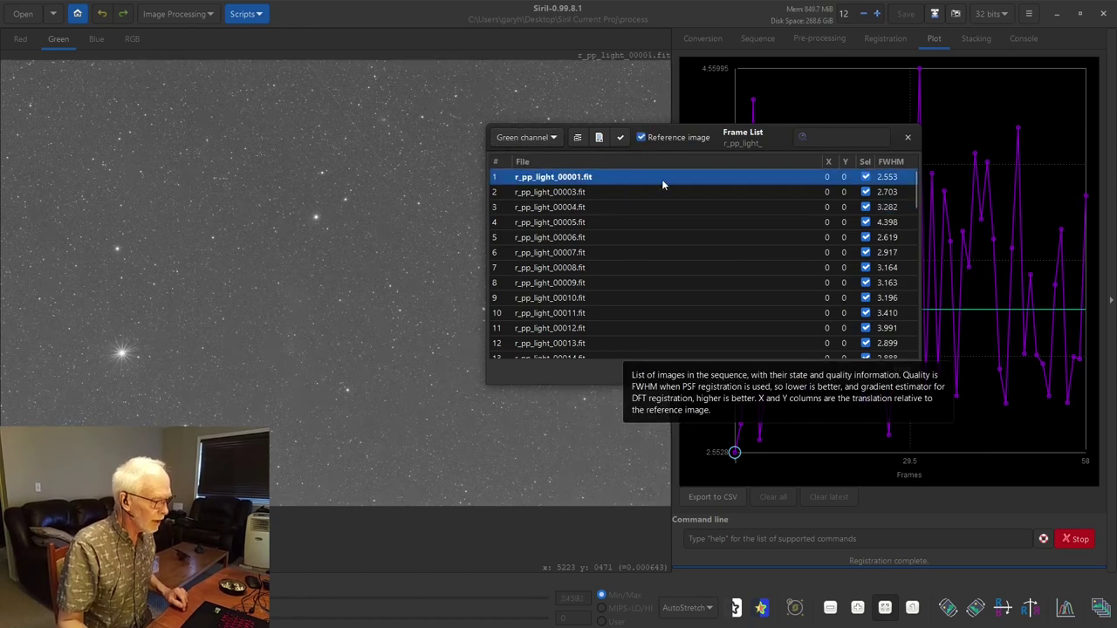
click(891, 163)
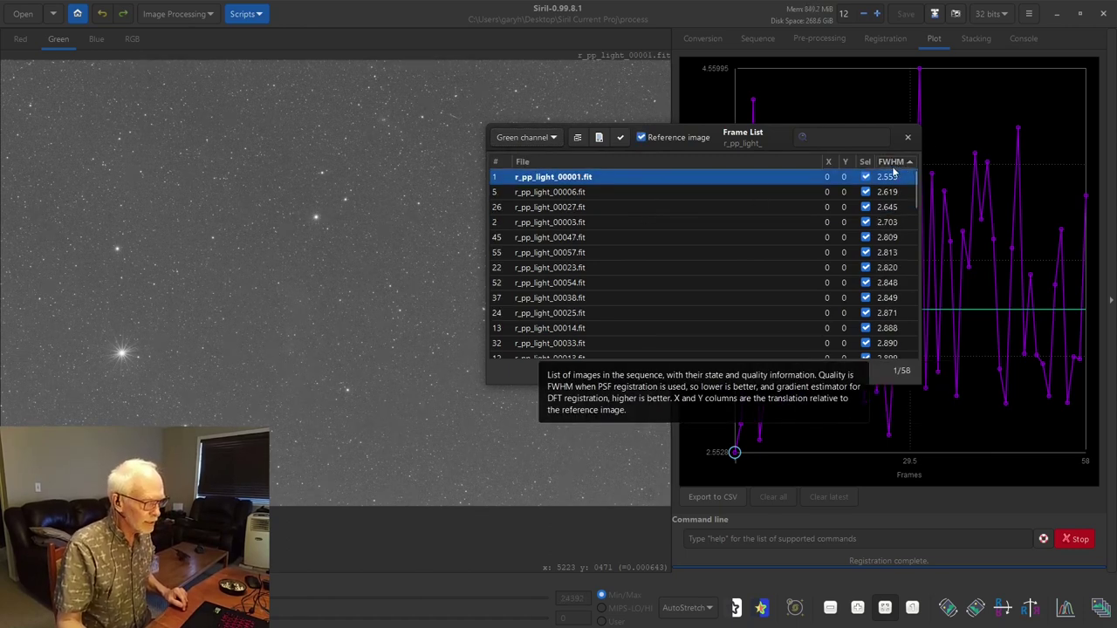
click(906, 163)
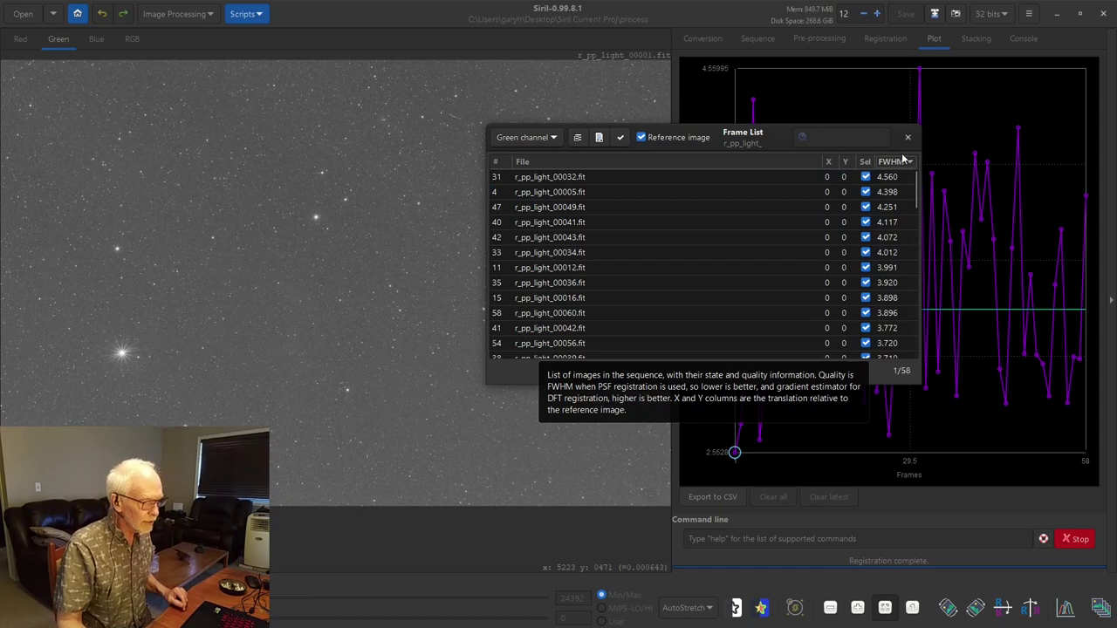
Display r_pp_light_00032.fit from the frame list and examine its star shapes up close
click(576, 178)
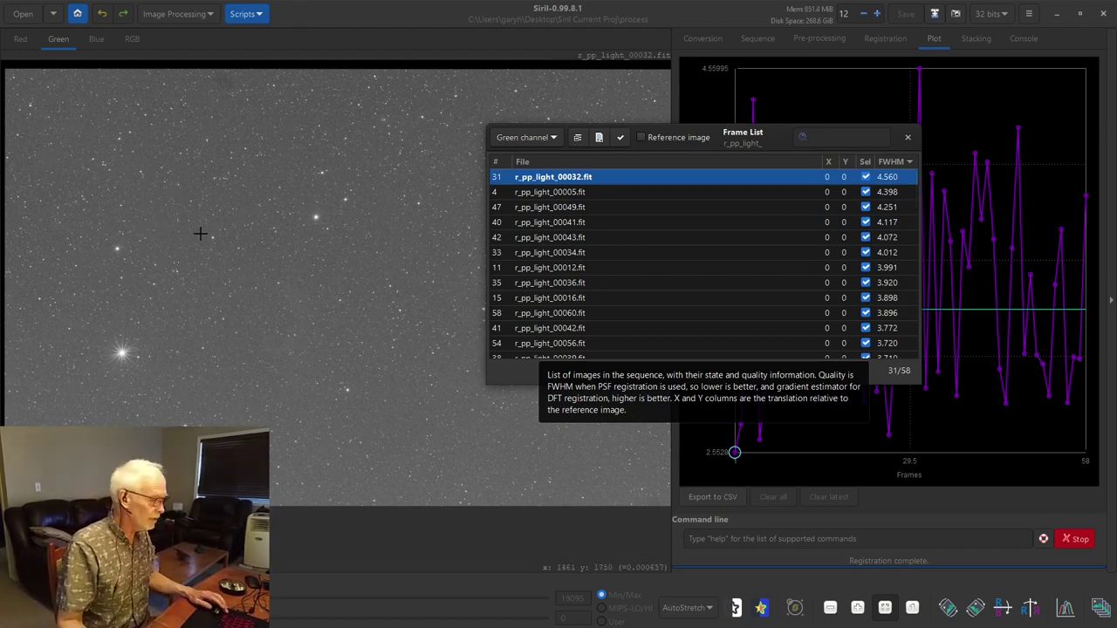
scroll(201, 231, up, 1)
scroll(202, 232, up, 1)
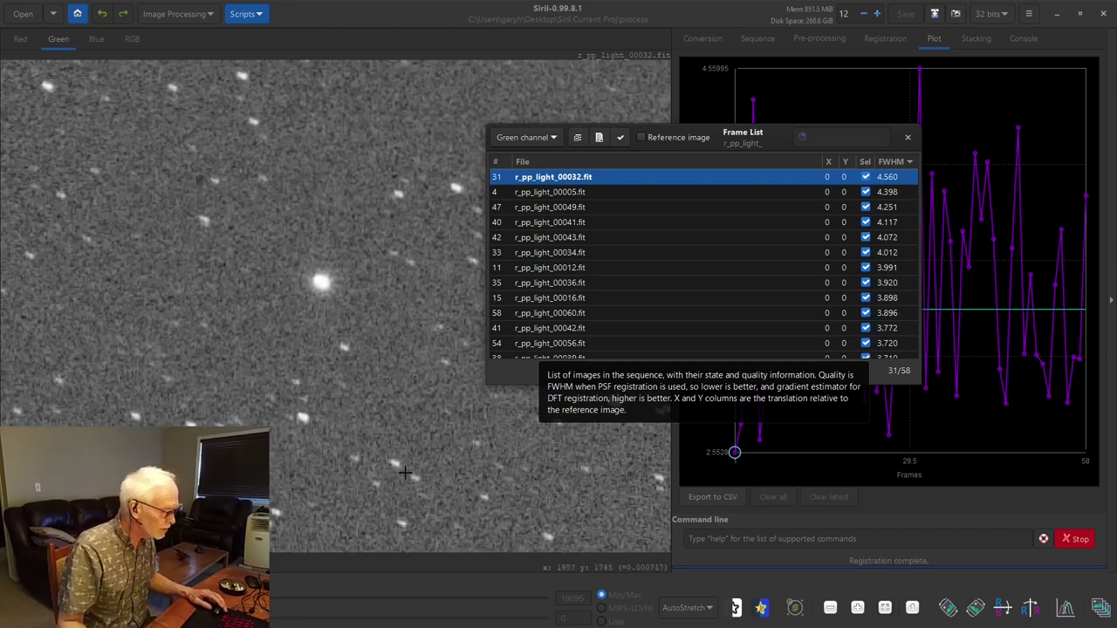
scroll(332, 383, down, 1)
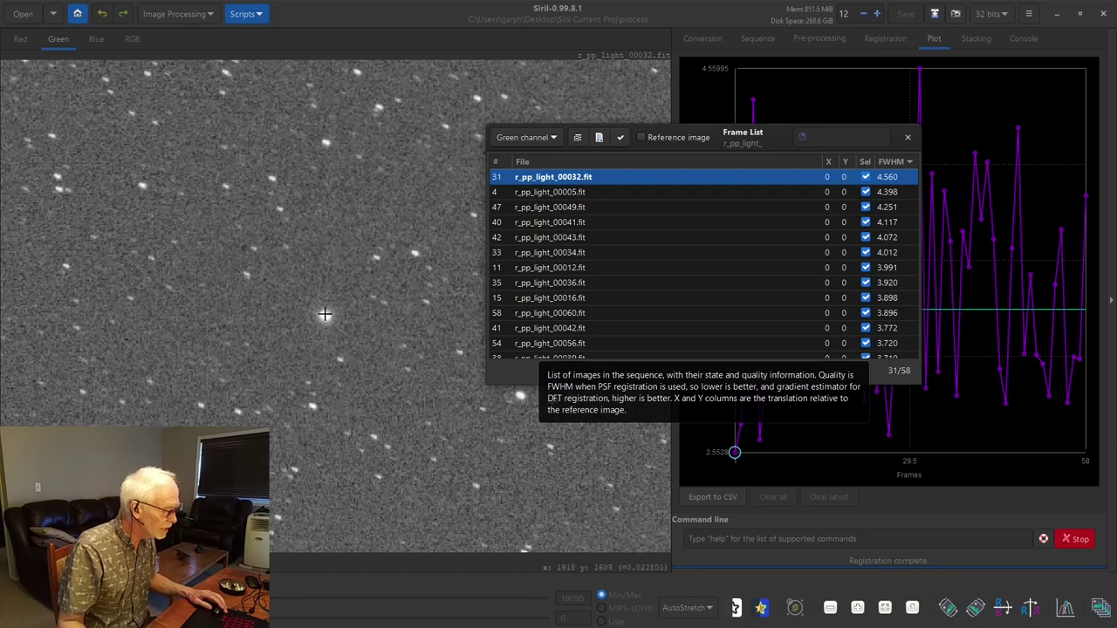
scroll(324, 318, down, 1)
scroll(270, 373, up, 1)
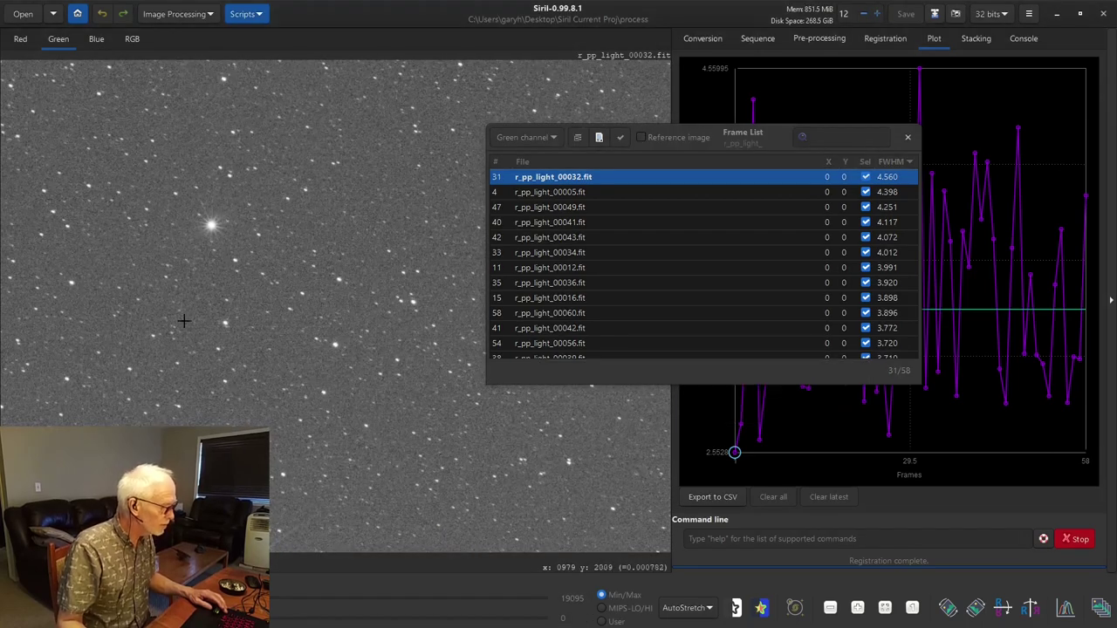
drag(180, 319, 219, 407)
scroll(234, 248, up, 2)
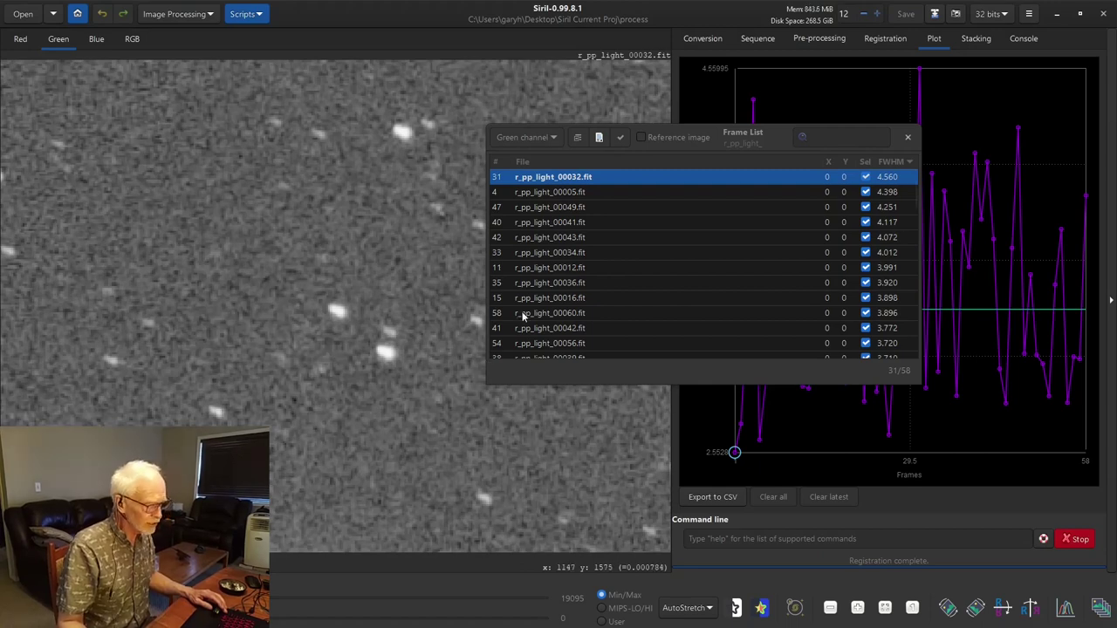
Compare the stars in r_pp_light_00005.fit and r_pp_light_00049.fit with r_pp_light_00001.fit, re-sorting the frame list by lowest FWHM first
click(571, 193)
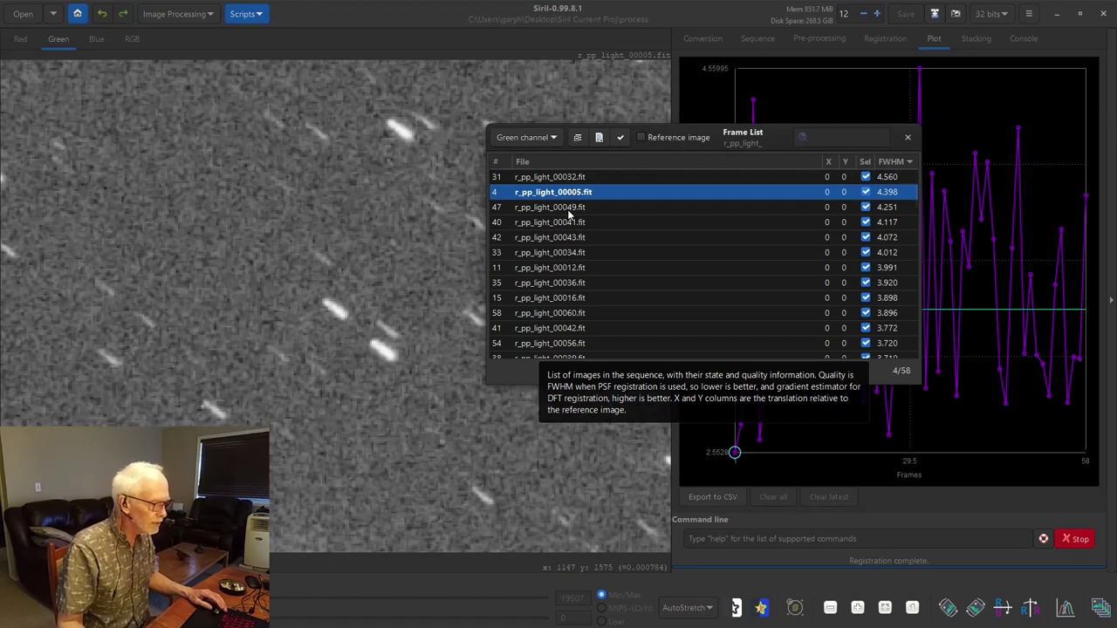
click(572, 210)
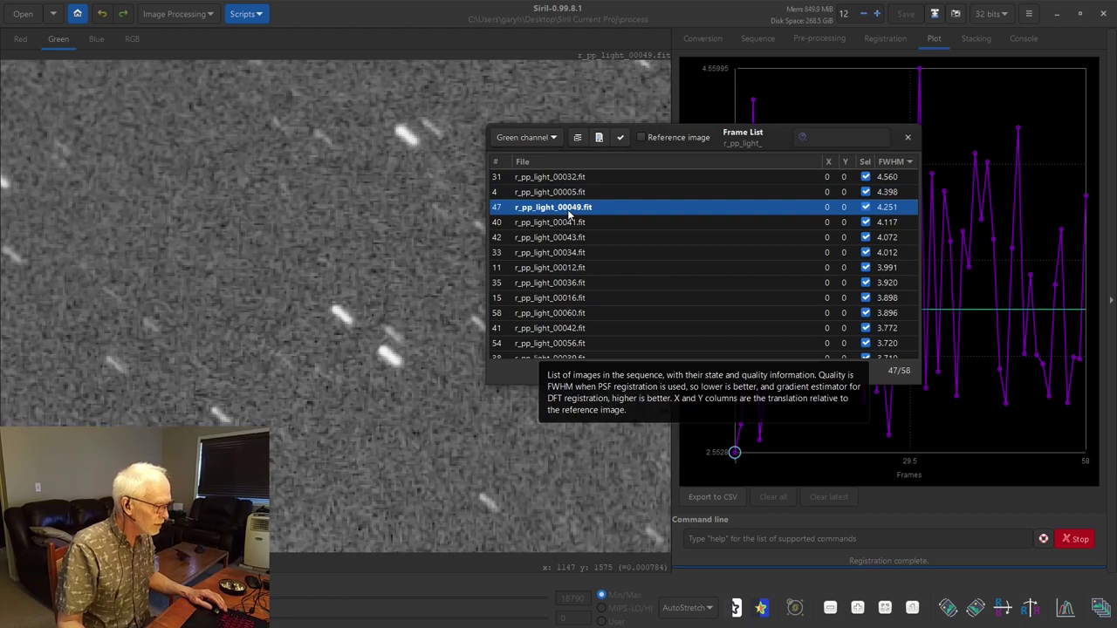
click(897, 162)
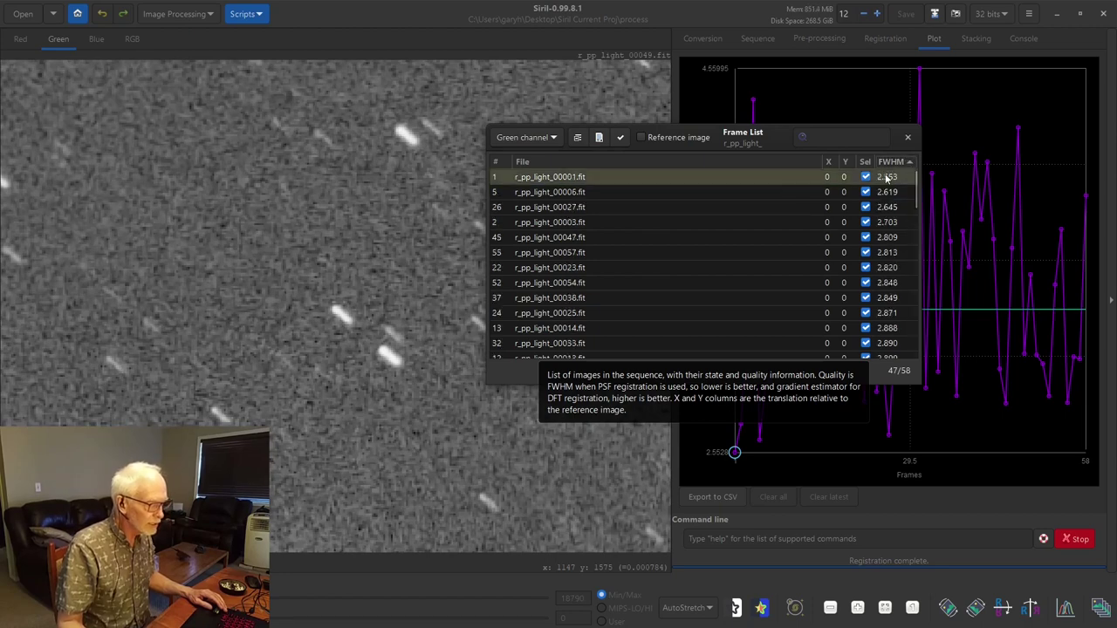
click(592, 178)
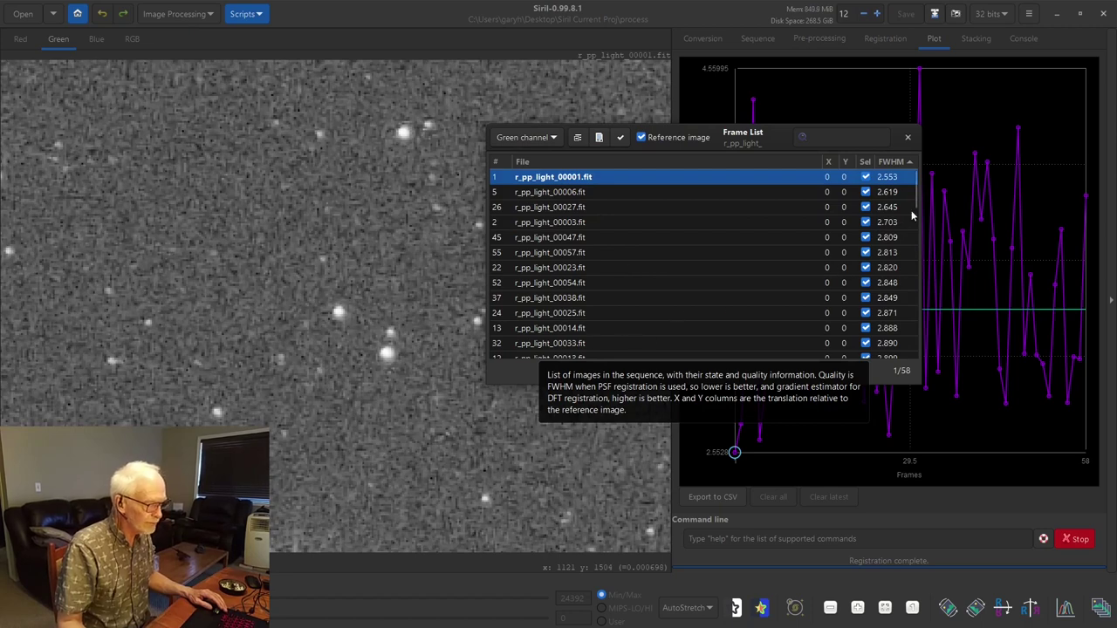
Display r_pp_light_00040.fit, r_pp_light_00039.fit and r_pp_light_00012.fit in turn to compare star shapes at increasing FWHM values
drag(921, 203, 915, 300)
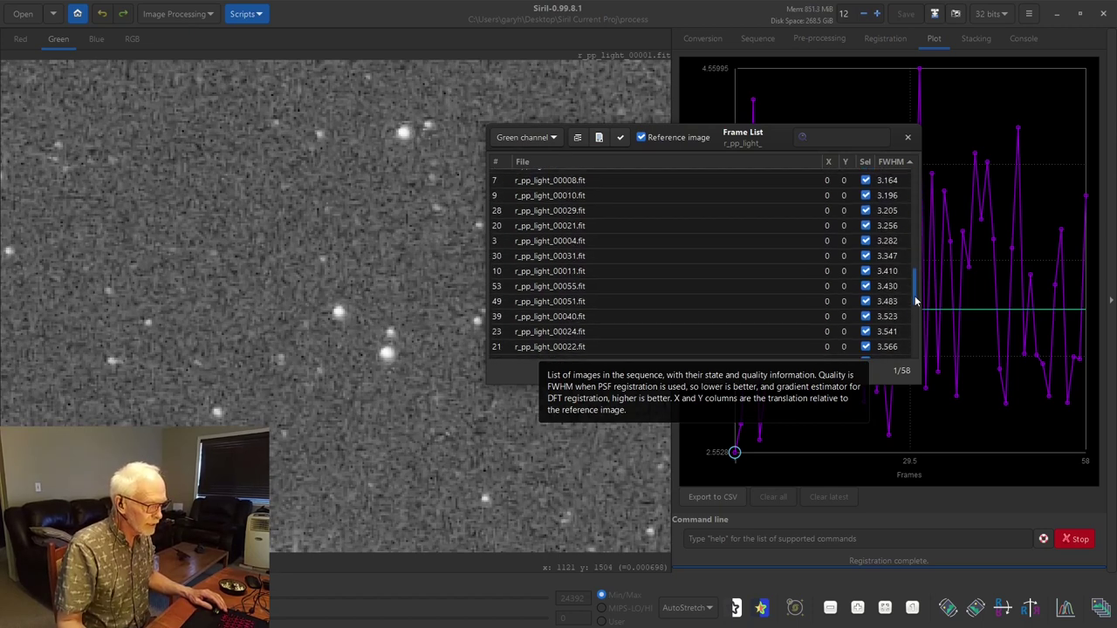
click(563, 318)
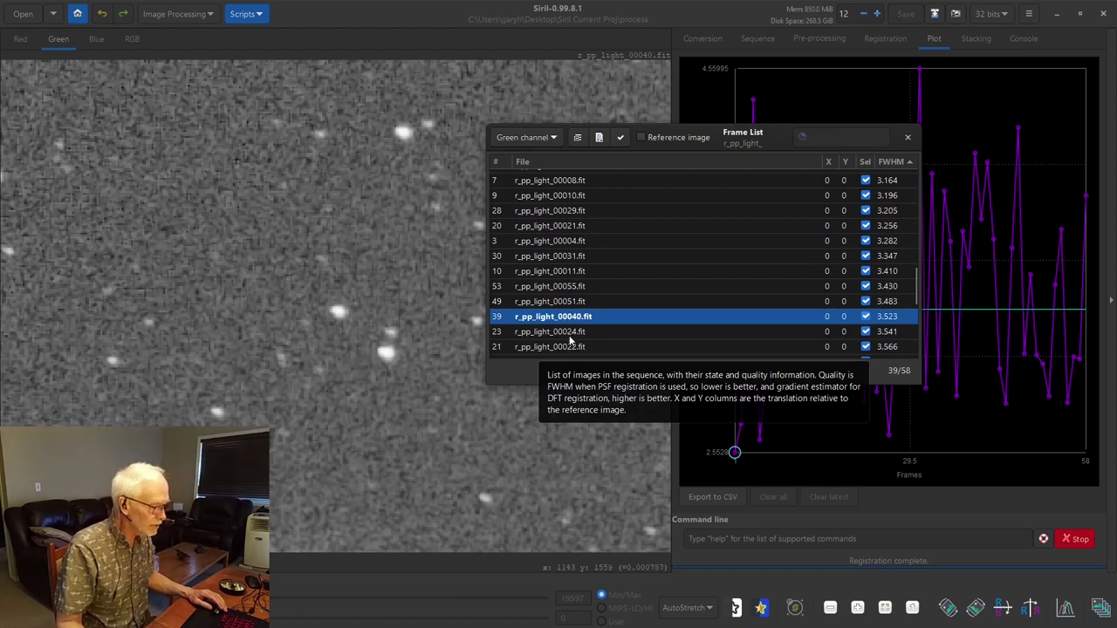
drag(915, 300, 915, 298)
scroll(914, 298, down, 3)
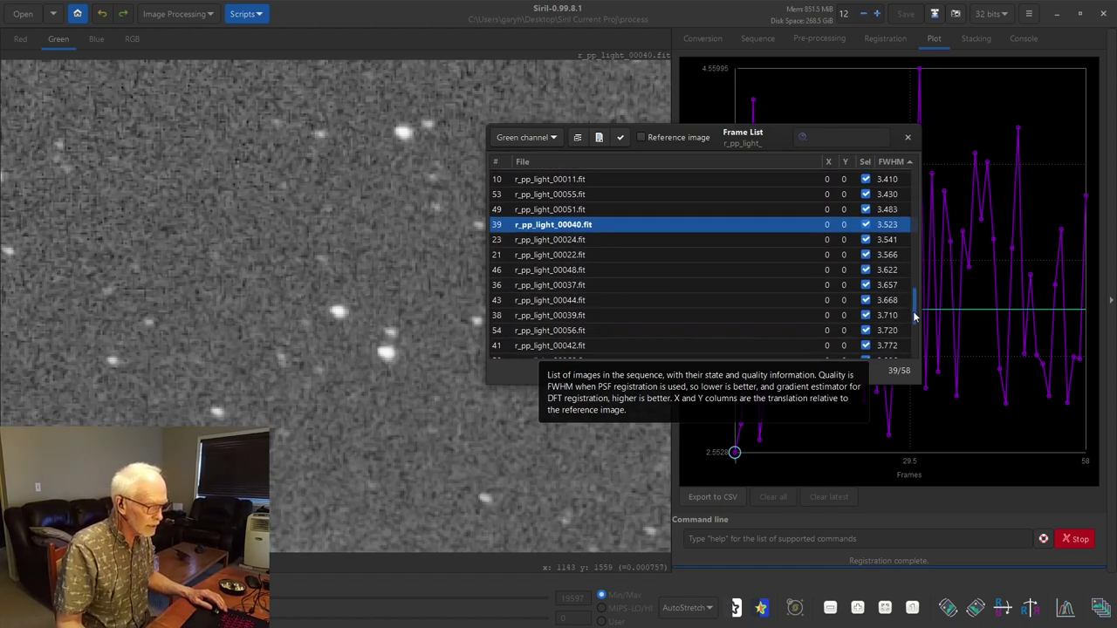
click(542, 316)
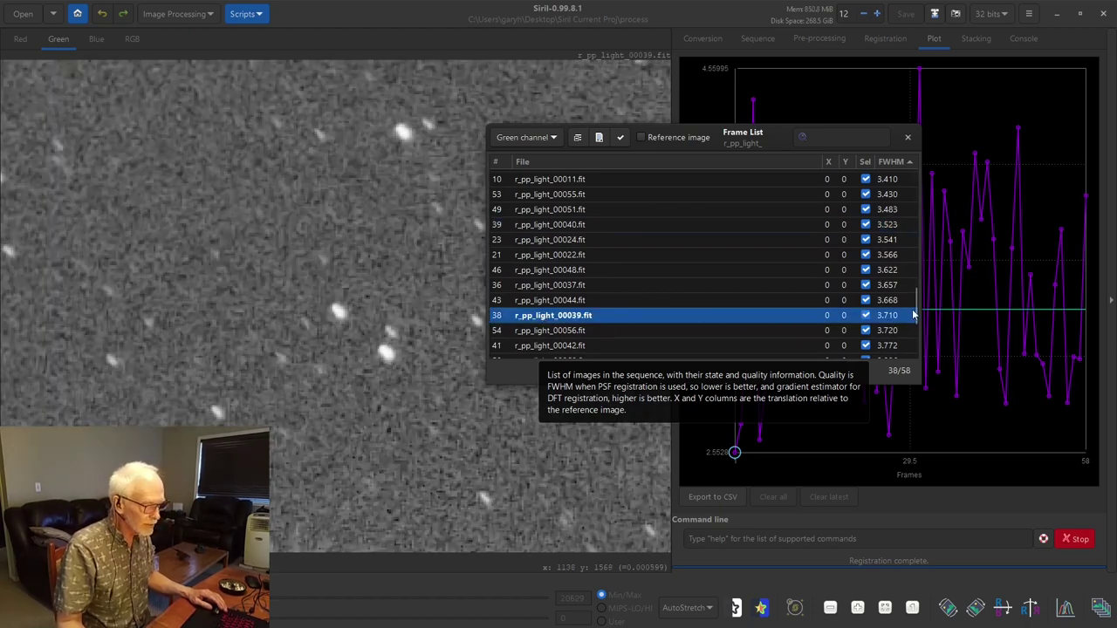
scroll(915, 314, down, 5)
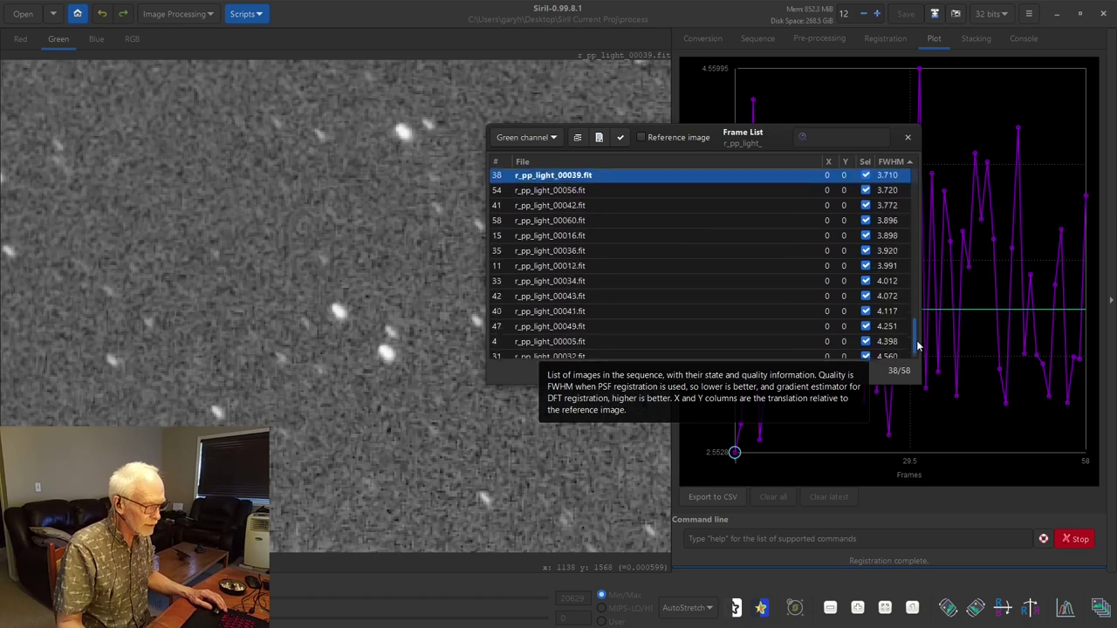
click(758, 261)
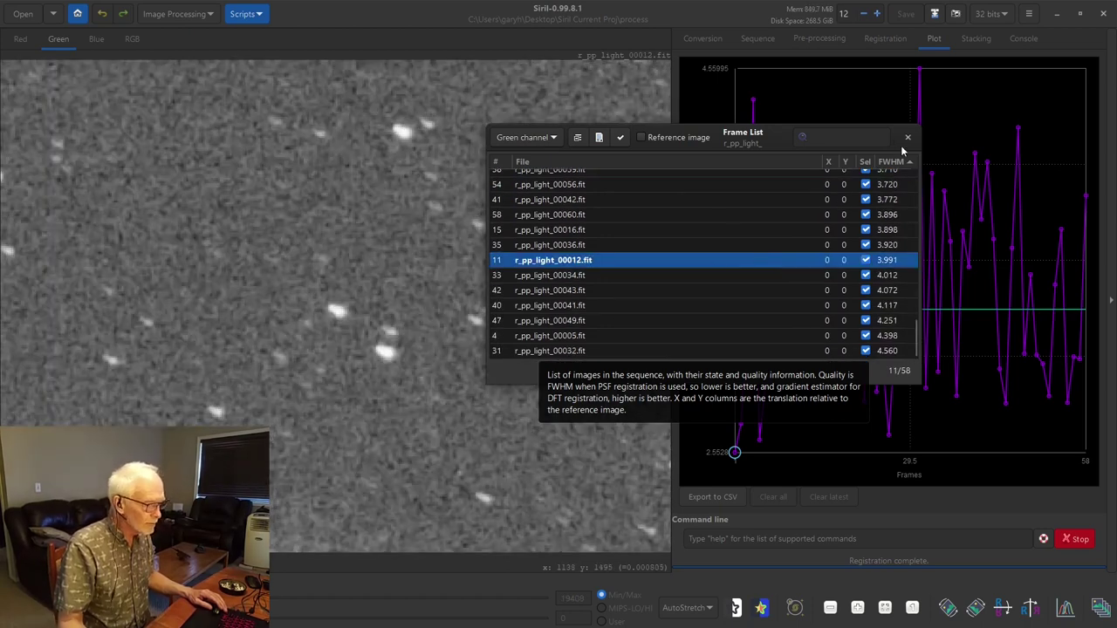
Switch the image to RGB and compare the star shapes of r_pp_light_00012.fit, r_pp_light_00016.fit and r_pp_light_00036.fit
click(884, 608)
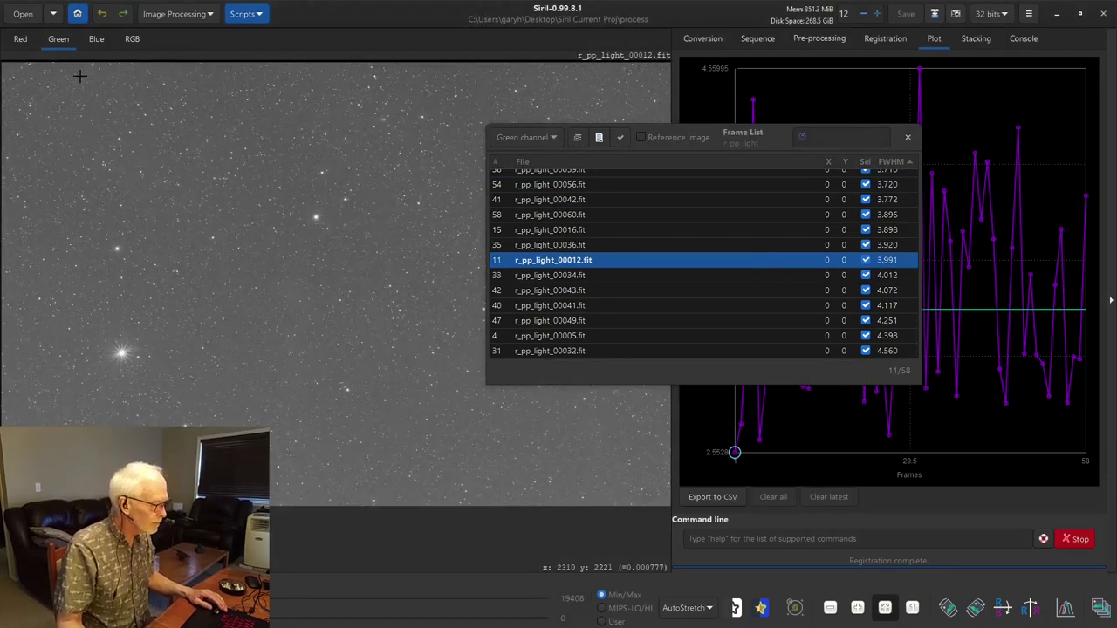
click(132, 39)
scroll(242, 310, up, 2)
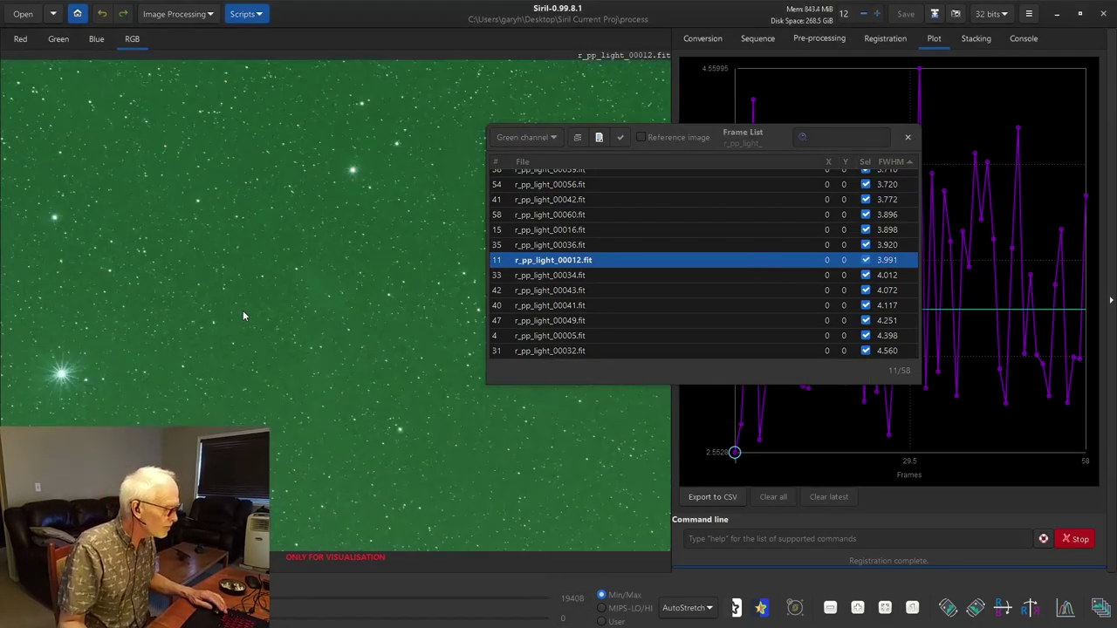
scroll(243, 315, up, 1)
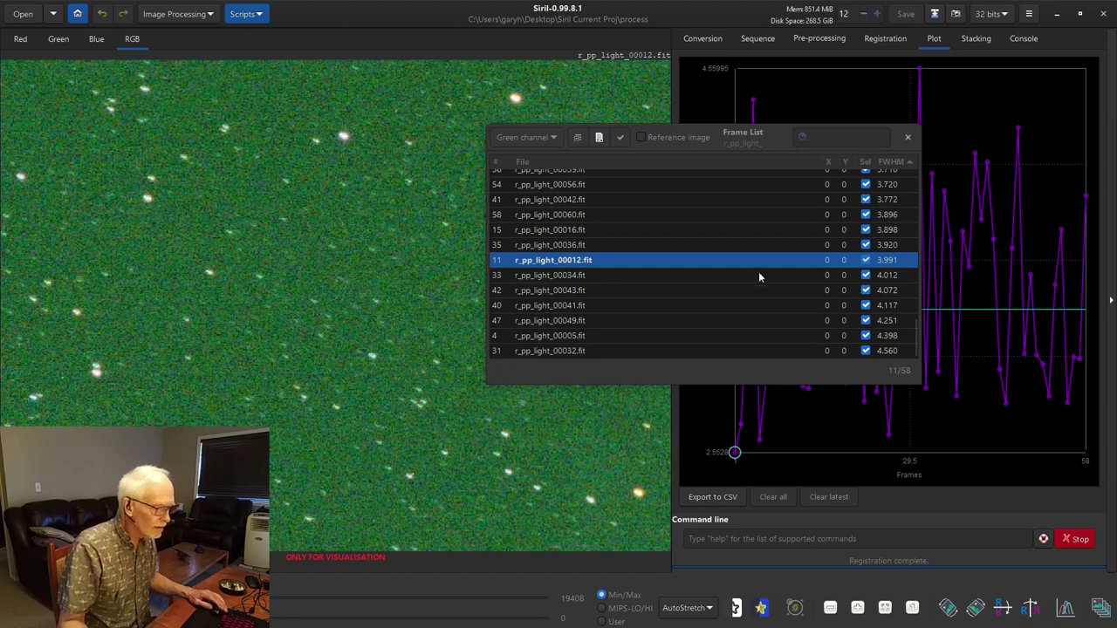
scroll(759, 220, up, 1)
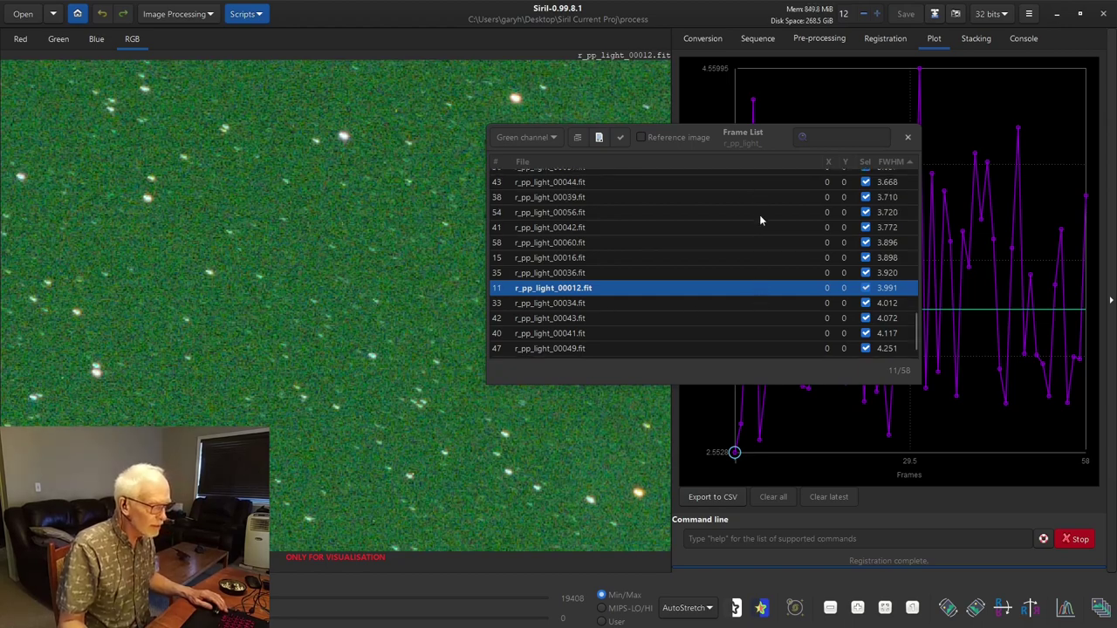
click(751, 259)
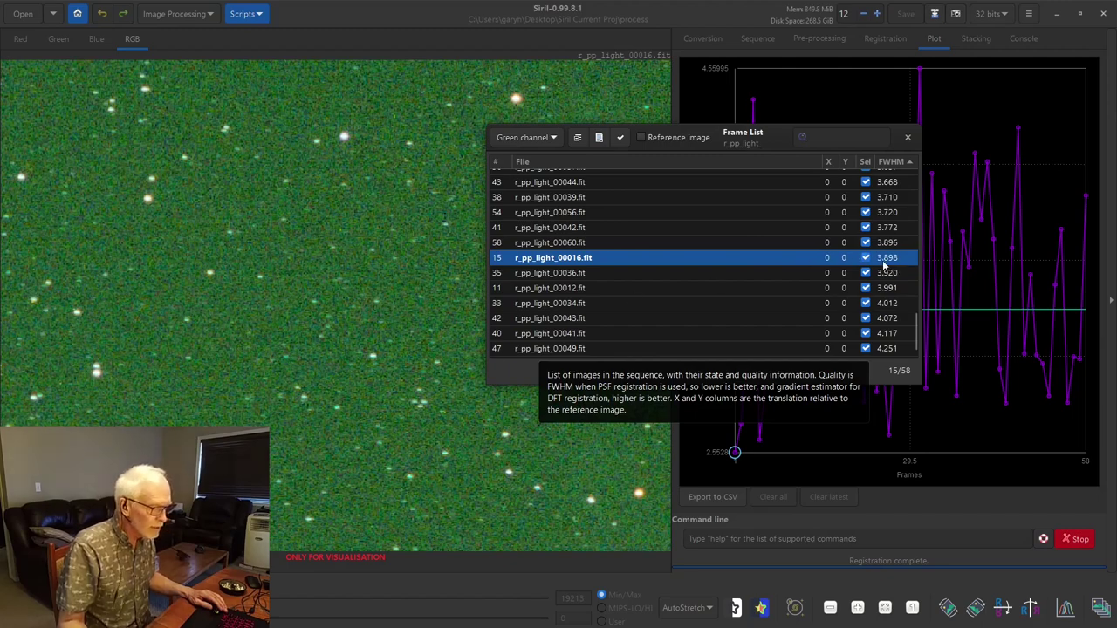
click(682, 276)
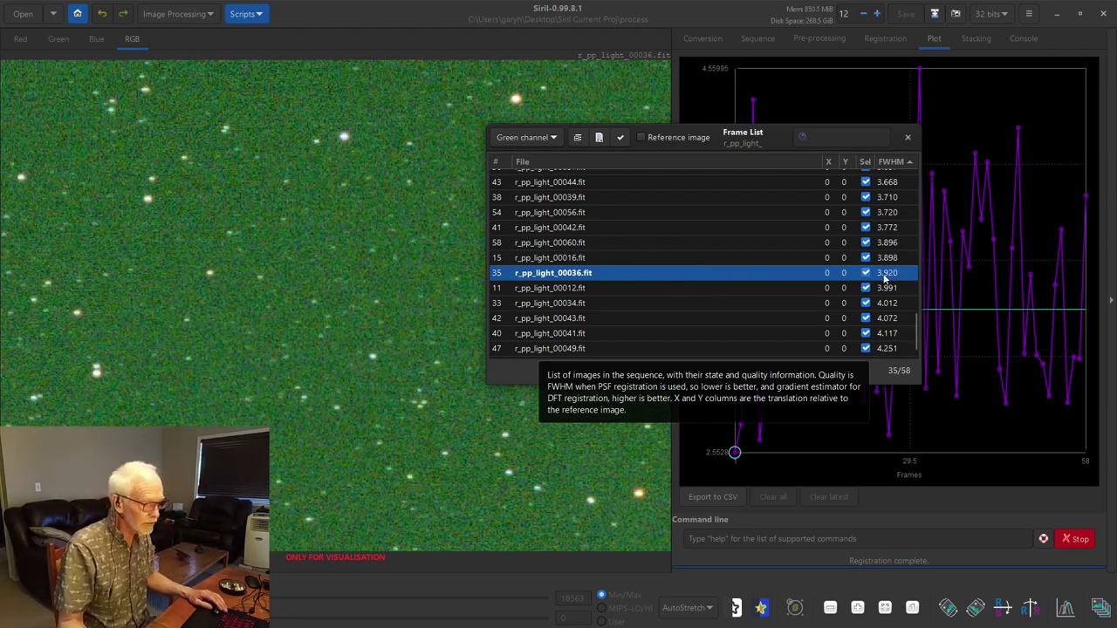
Close the frame list and exclude the three highest-FWHM frames, 31, 4 and 47, in the FWHM plot
click(910, 138)
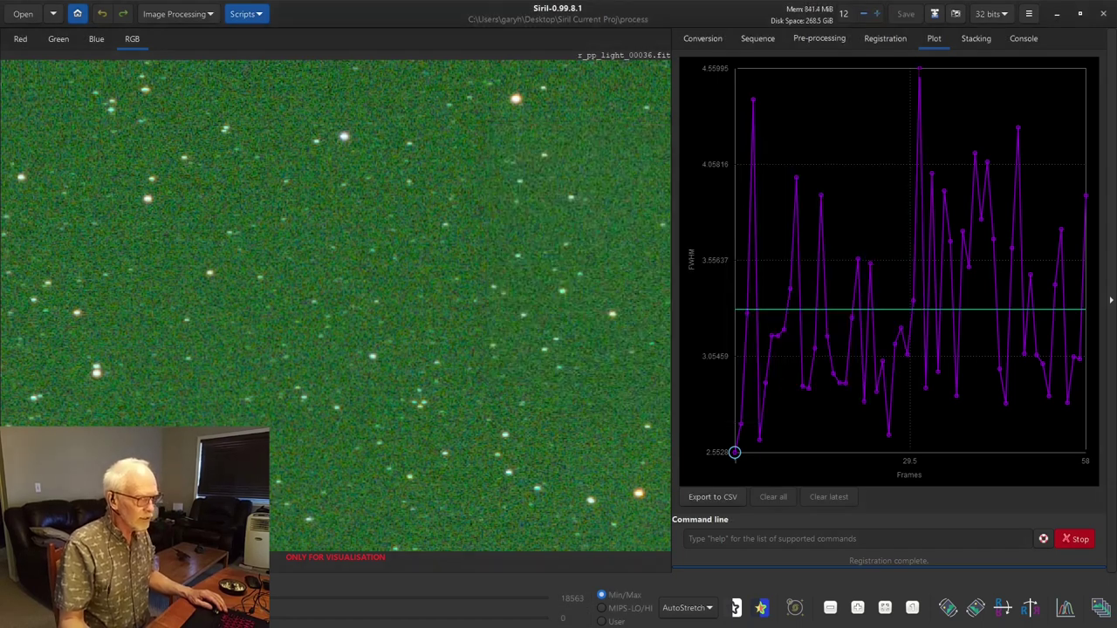
click(919, 69)
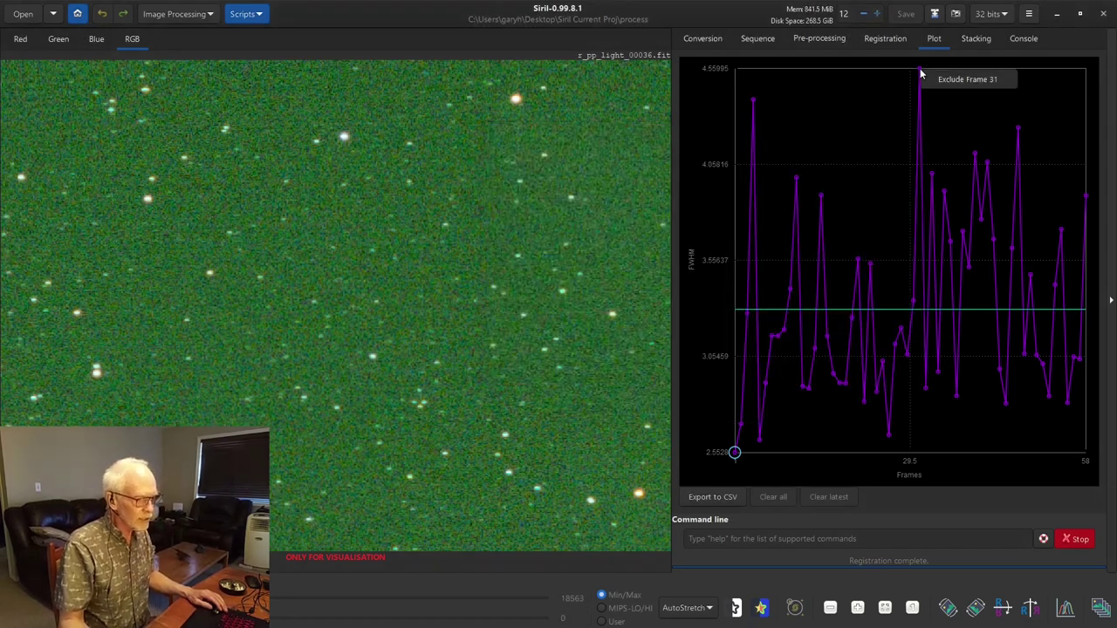
click(970, 80)
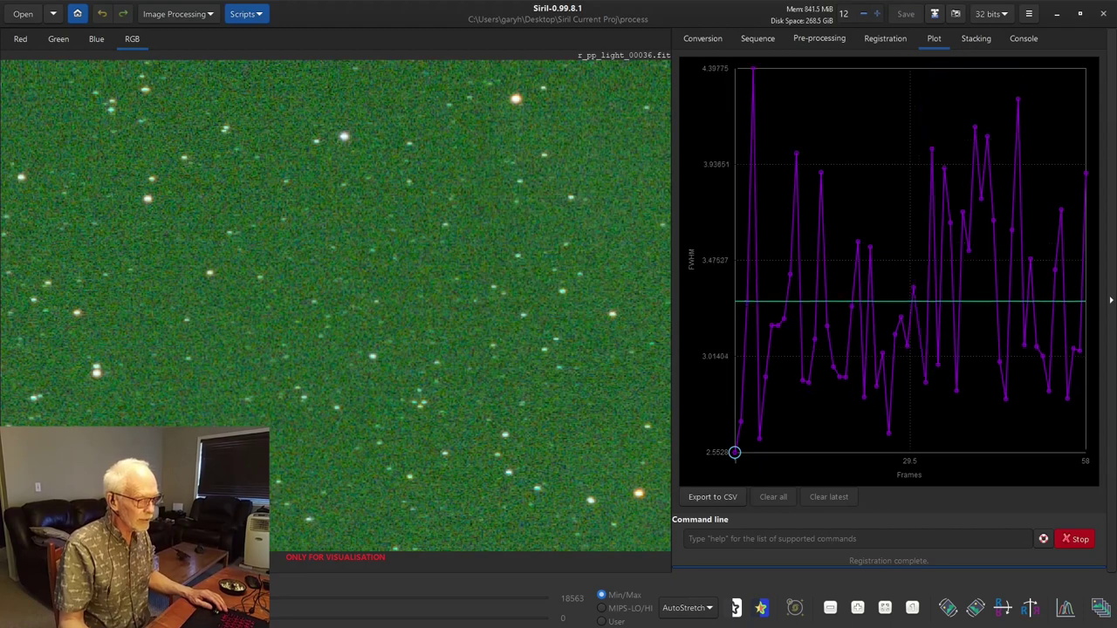
click(753, 69)
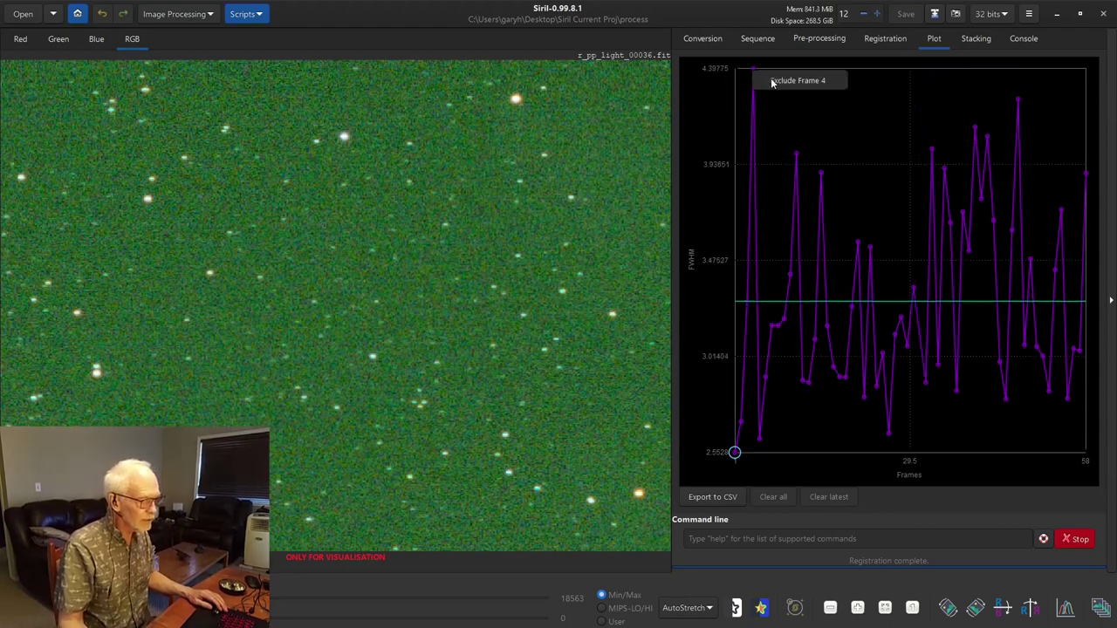
click(774, 82)
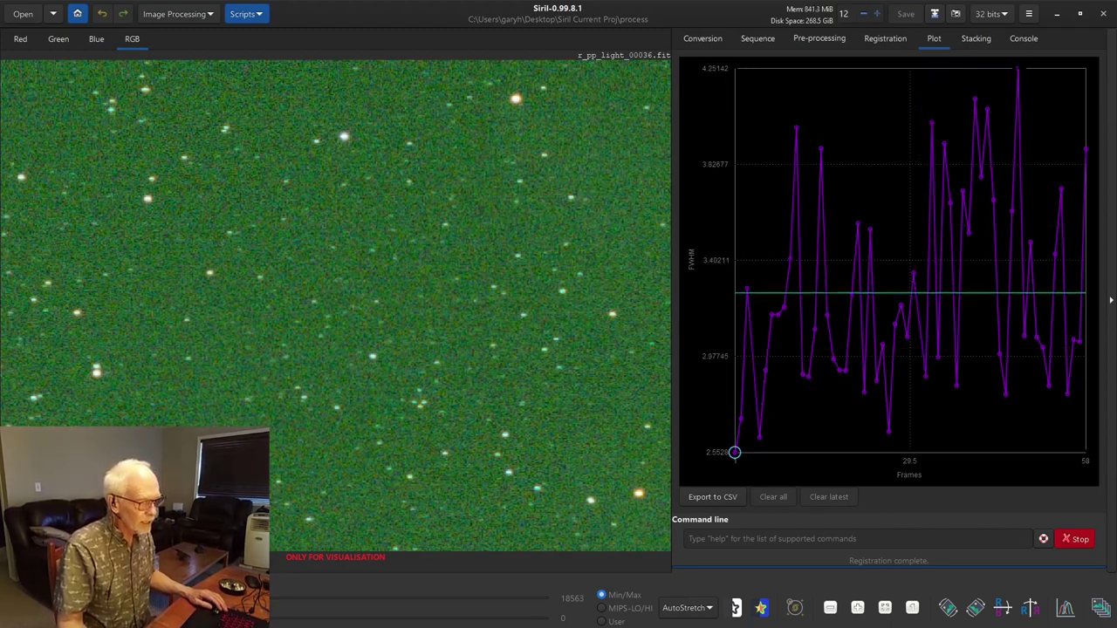
click(1018, 69)
click(1058, 80)
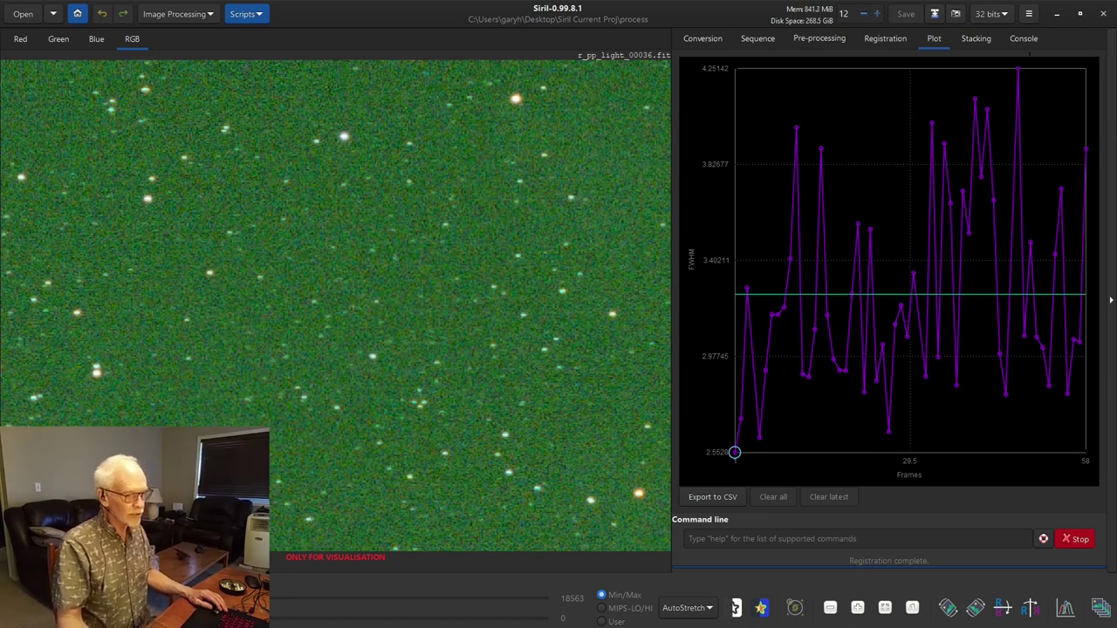
click(1017, 69)
click(1052, 80)
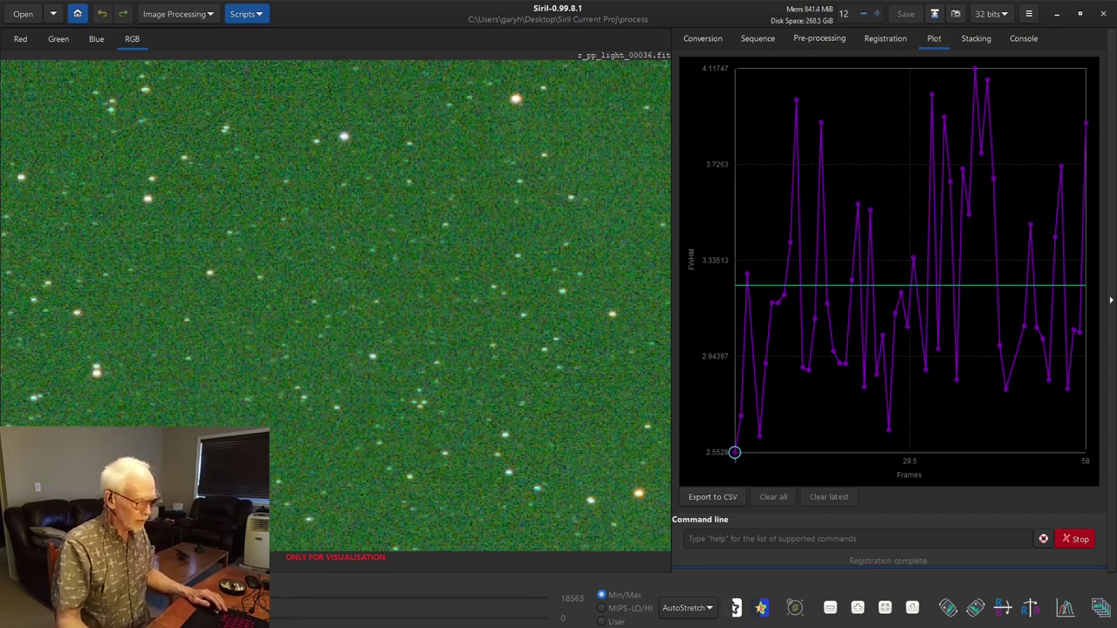
Set the sequence stacking method to Average stacking with rejection and close Siril
click(976, 40)
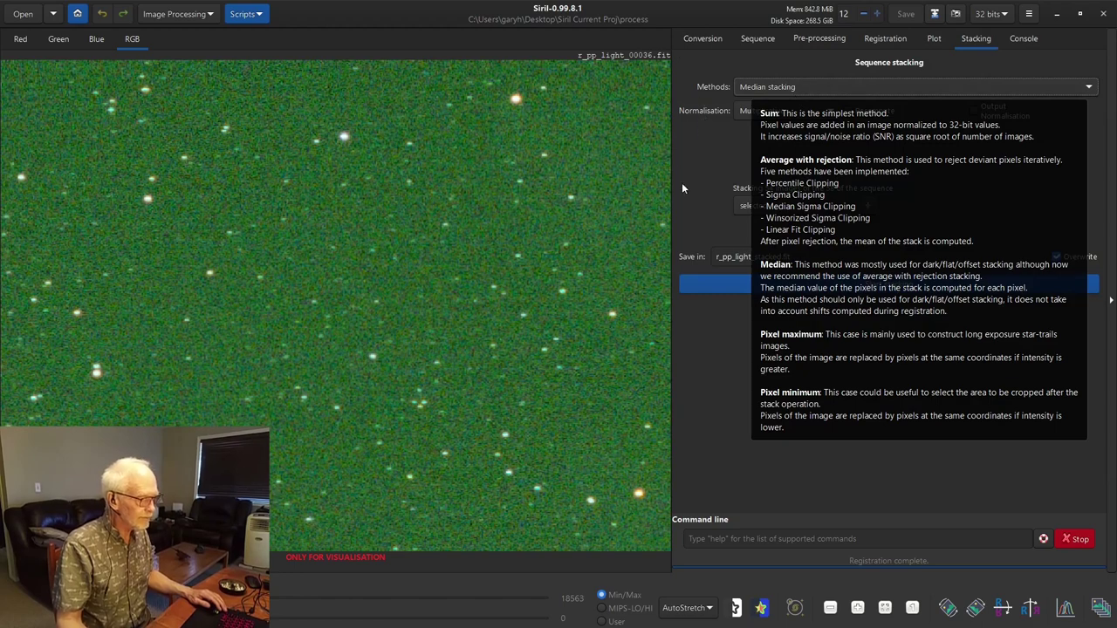
click(1025, 86)
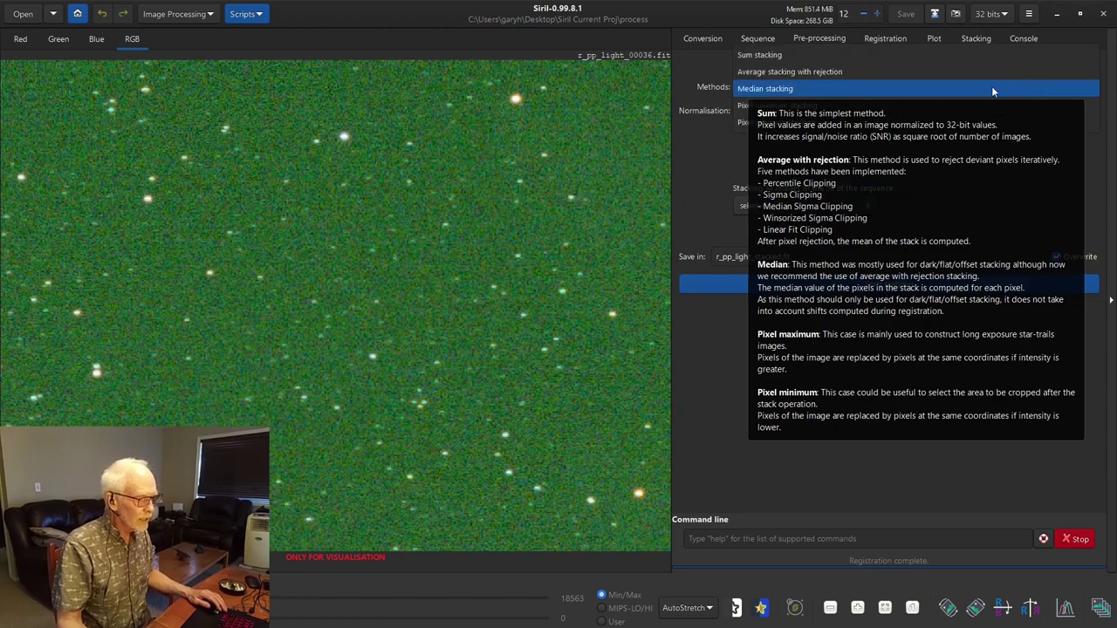
click(844, 72)
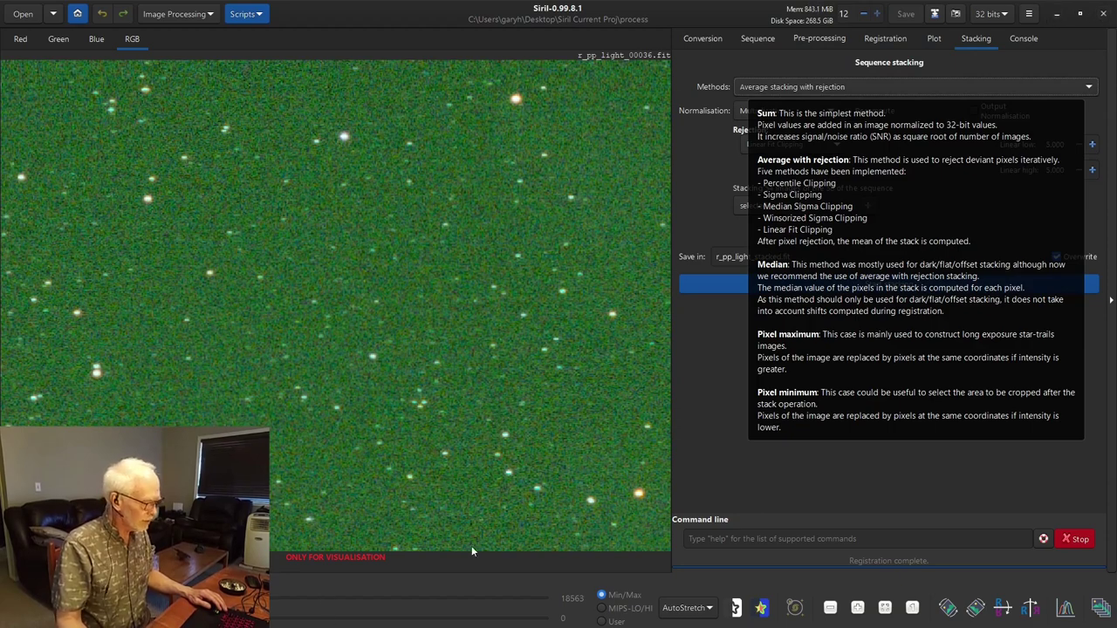
click(1103, 13)
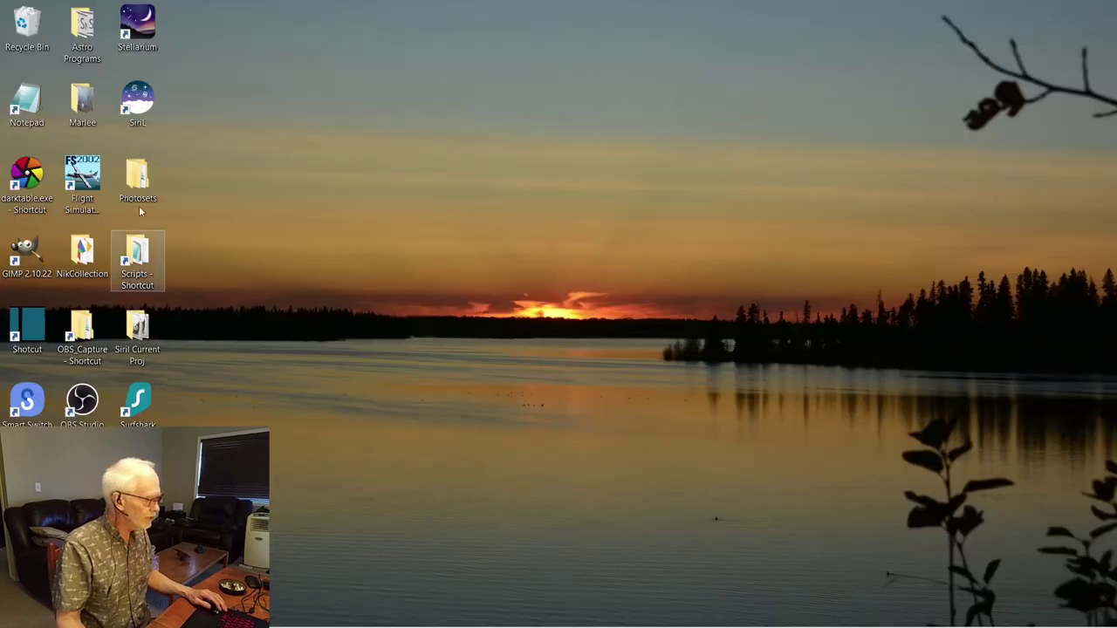
Reopen Siril, search for the project's sequences and load r_pp_light_.seq
double_click(137, 100)
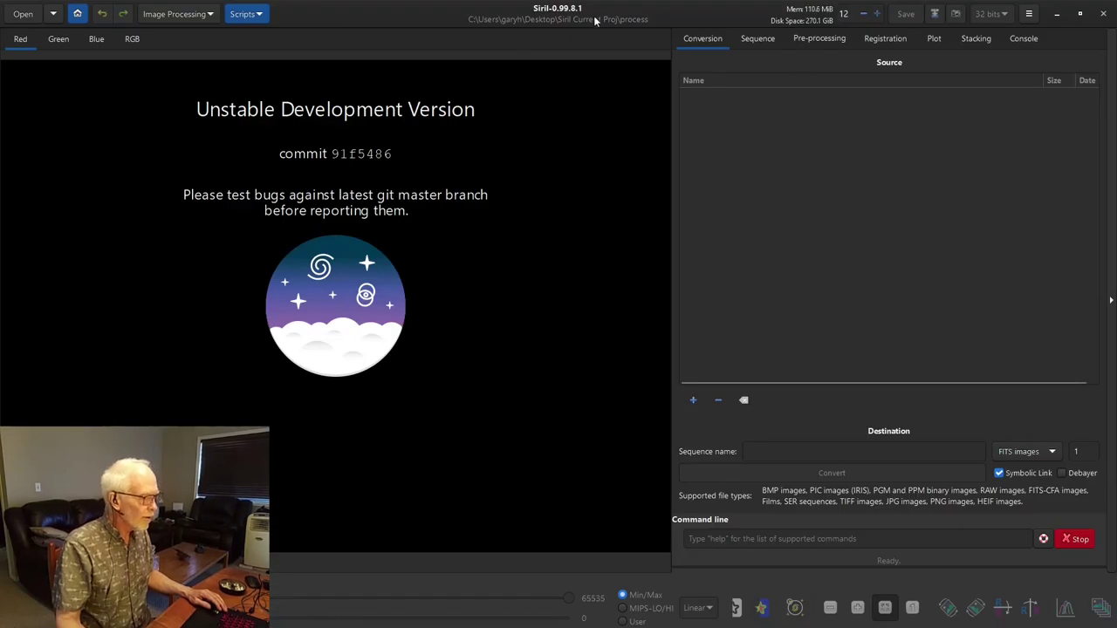
click(746, 38)
click(727, 105)
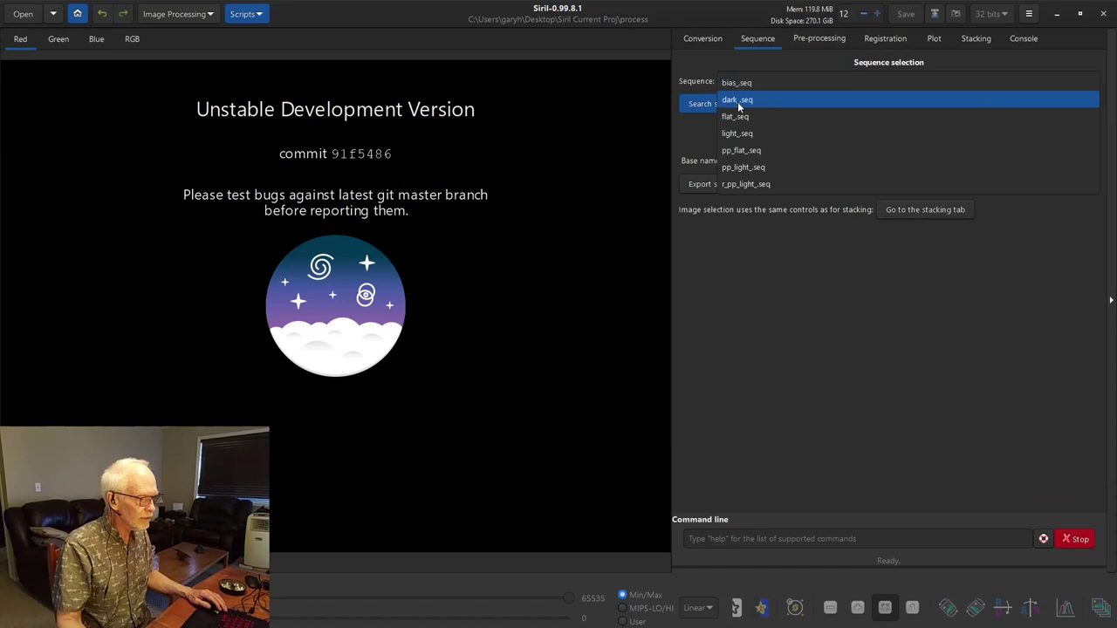
click(748, 184)
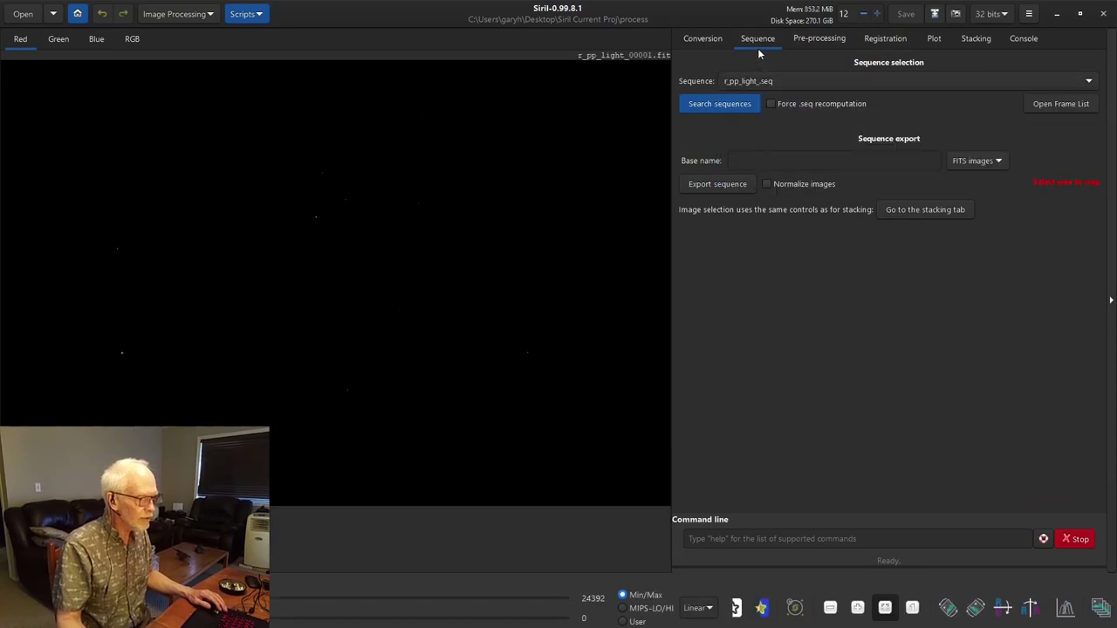
Check the registered sequence's FWHM plot and open the choice of image selection criteria for stacking
click(981, 37)
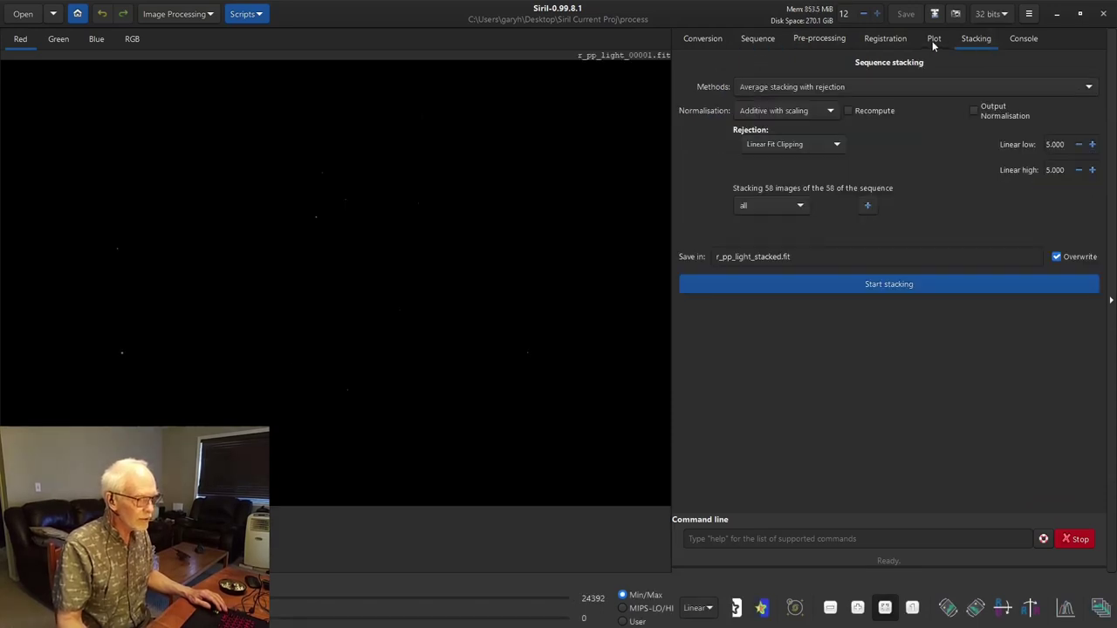
click(932, 41)
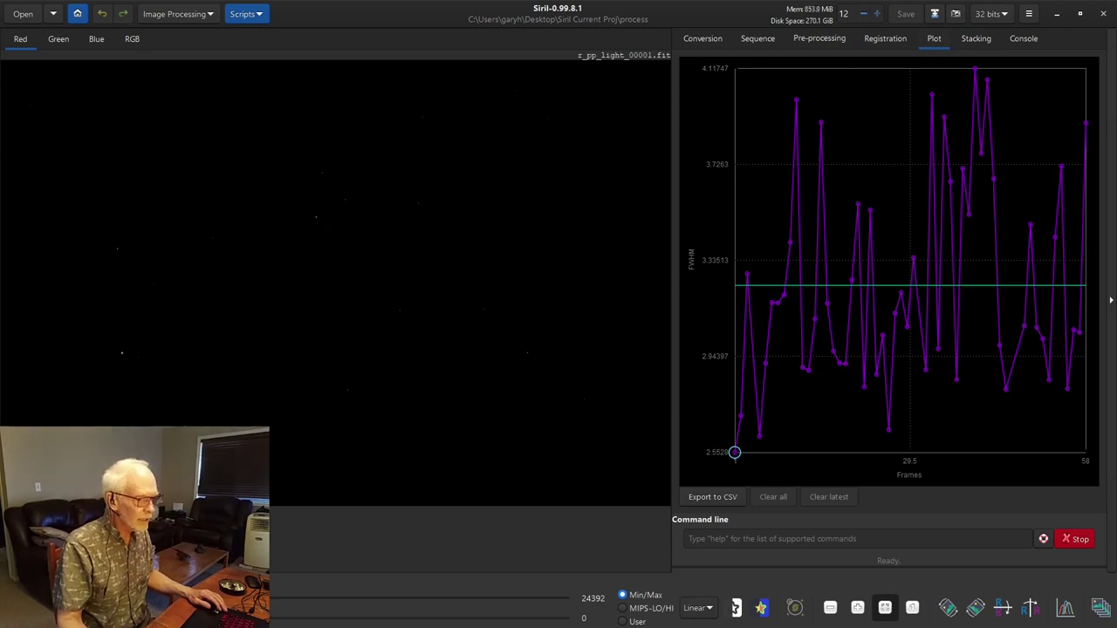
click(975, 38)
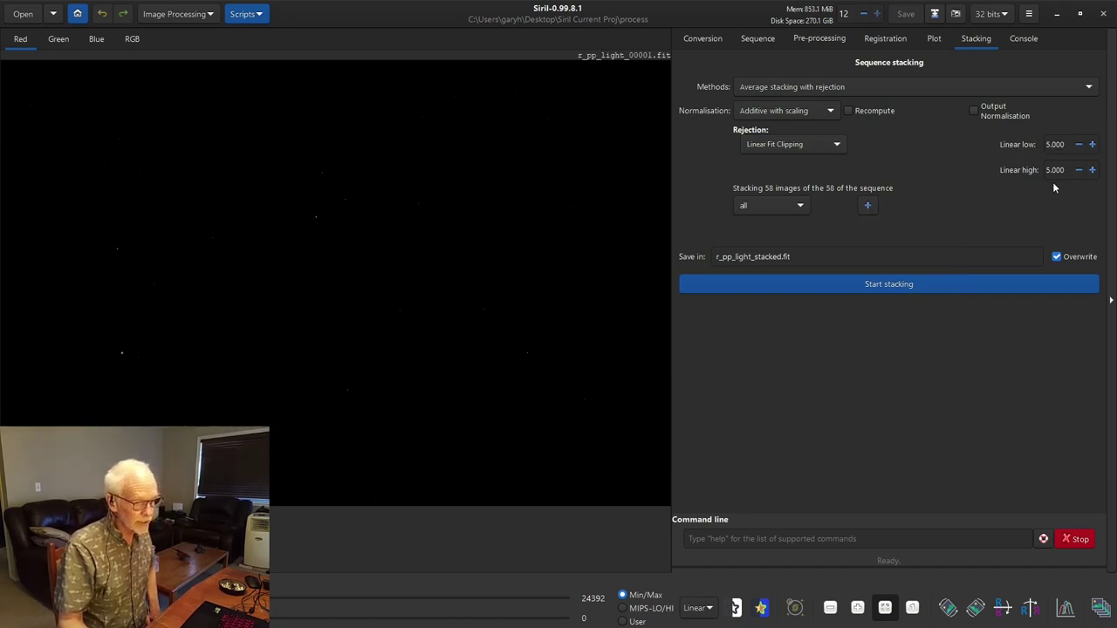
click(785, 205)
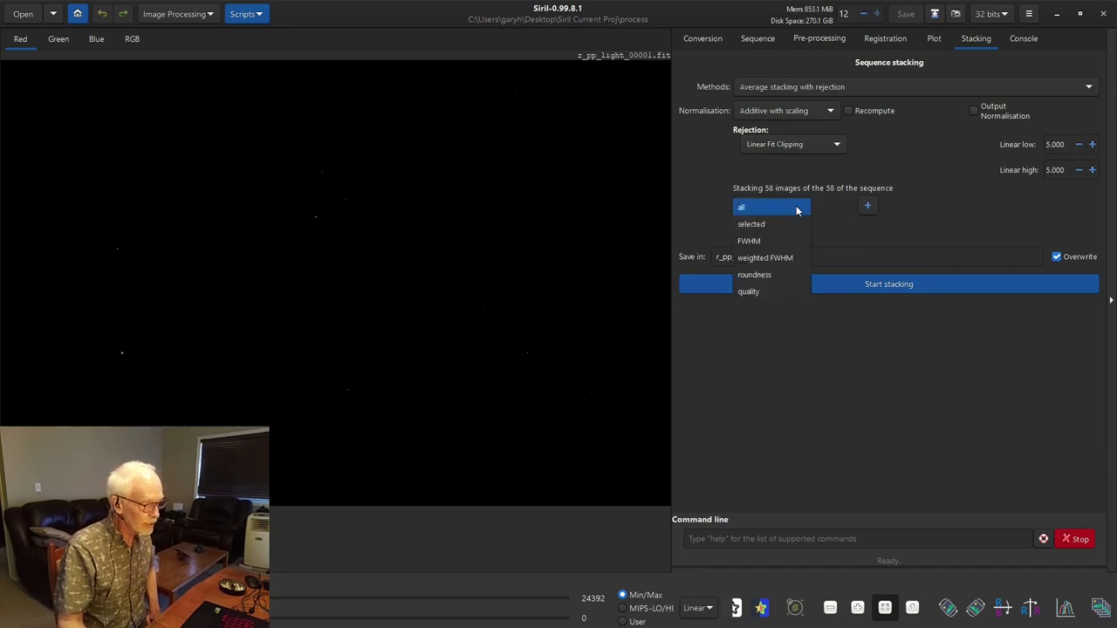
Restrict stacking to the selected images plus an 87% FWHM filter, and set the output file to ../r_pp_light_stacked.fit
click(773, 223)
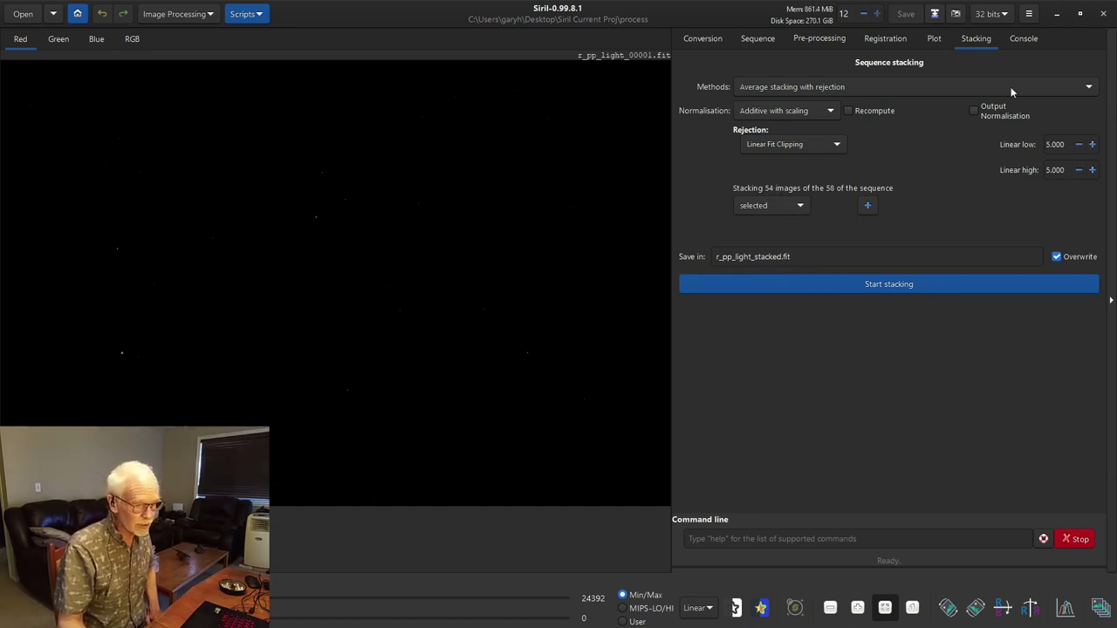
click(867, 205)
click(803, 230)
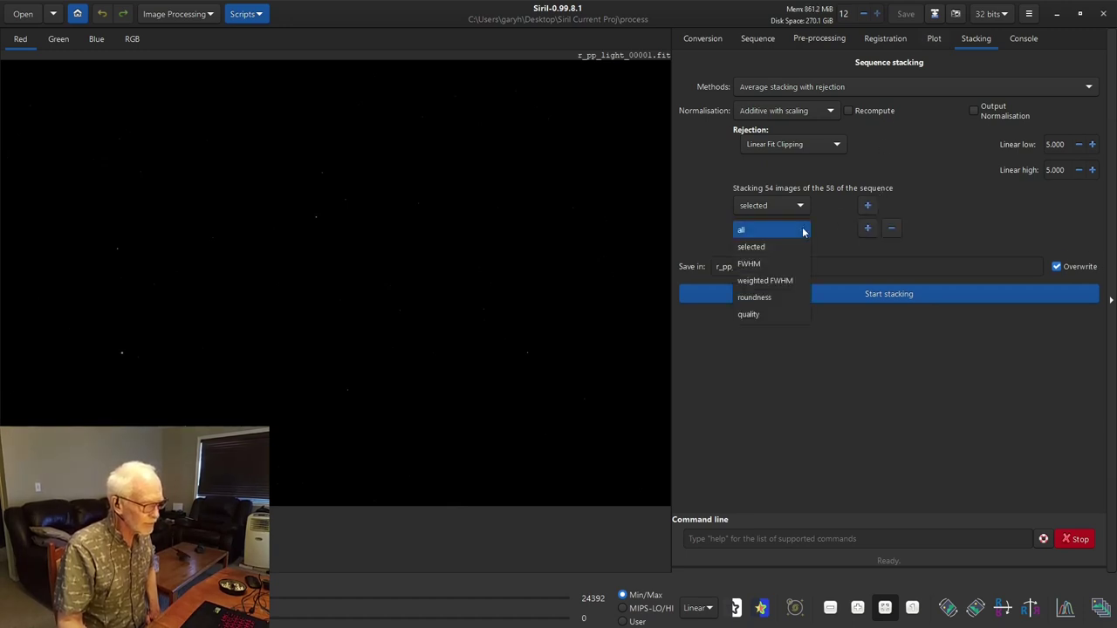
click(764, 265)
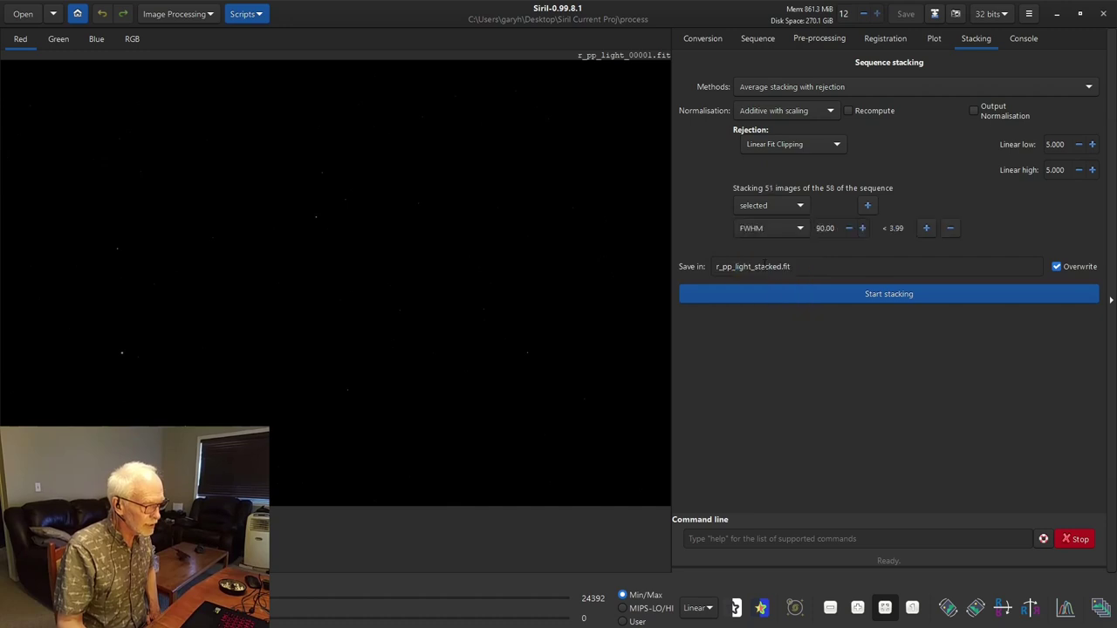
click(847, 229)
click(848, 231)
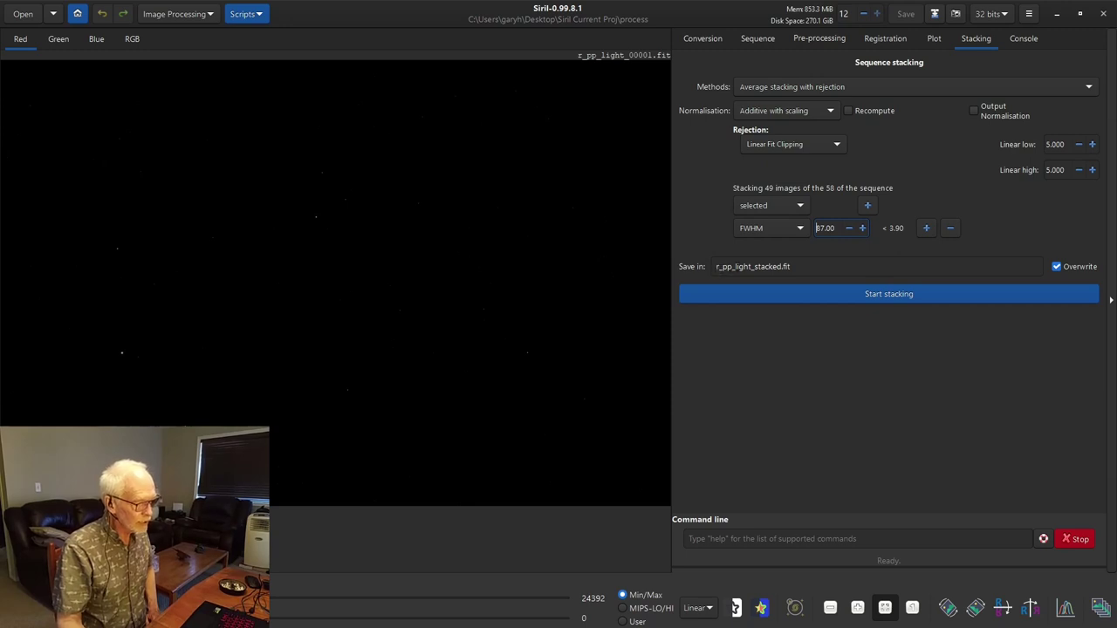
click(717, 266)
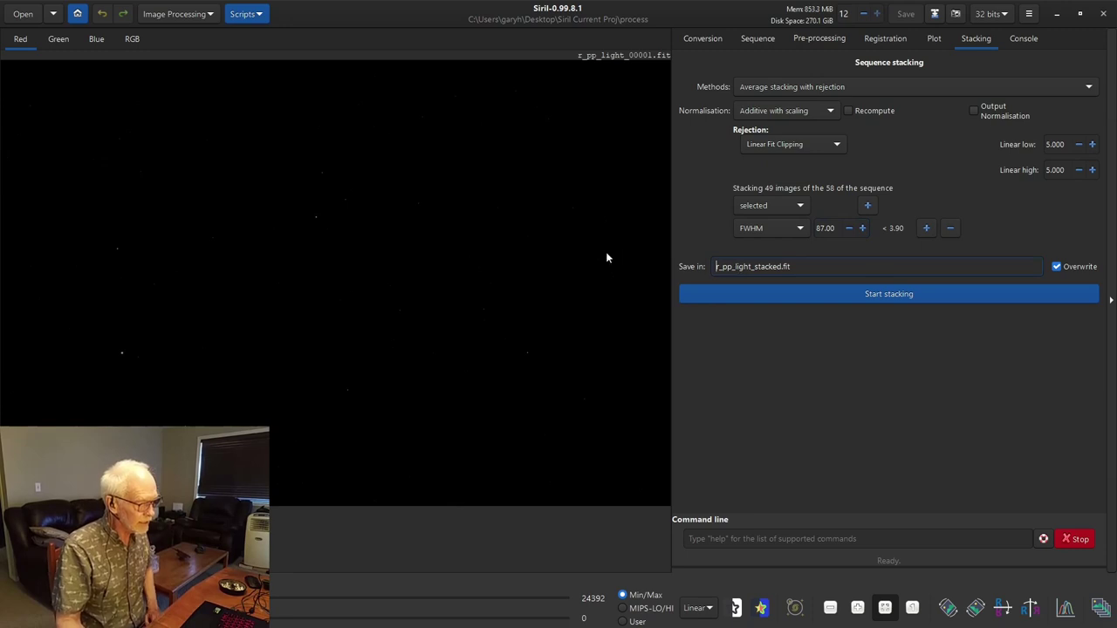
text(../)
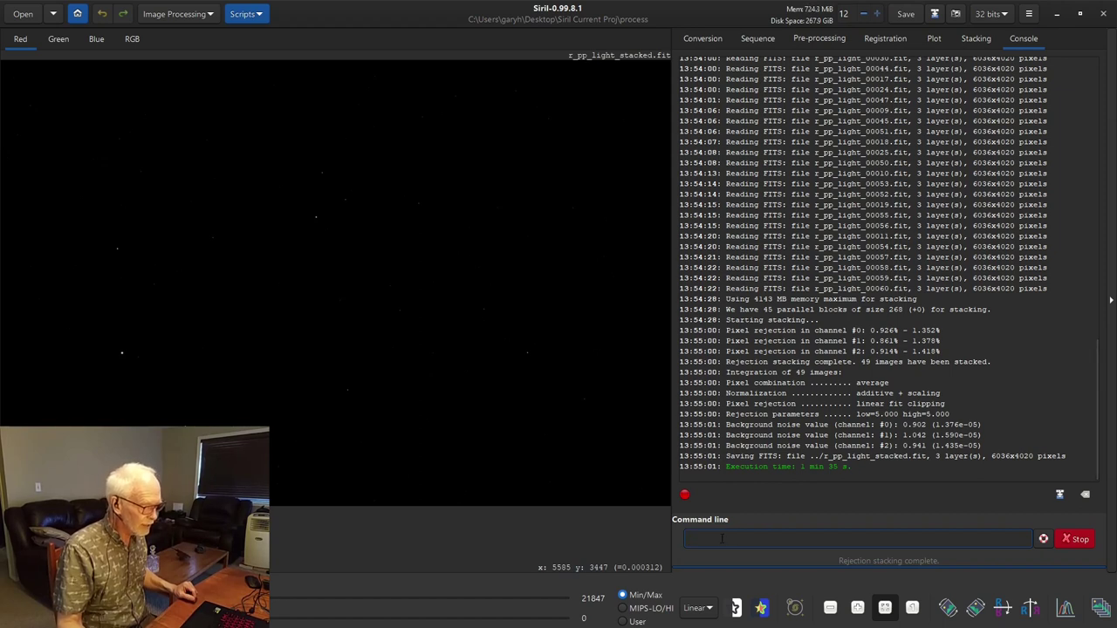
Preview the stacked image in AutoStretch display mode and return the display to Linear
click(698, 608)
click(708, 575)
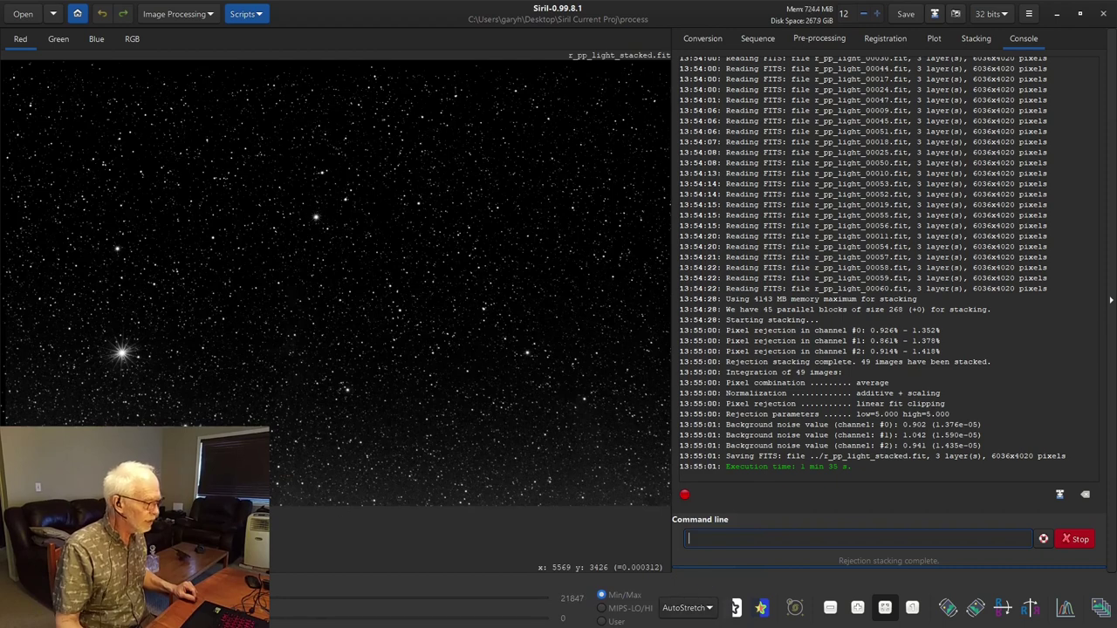
click(698, 606)
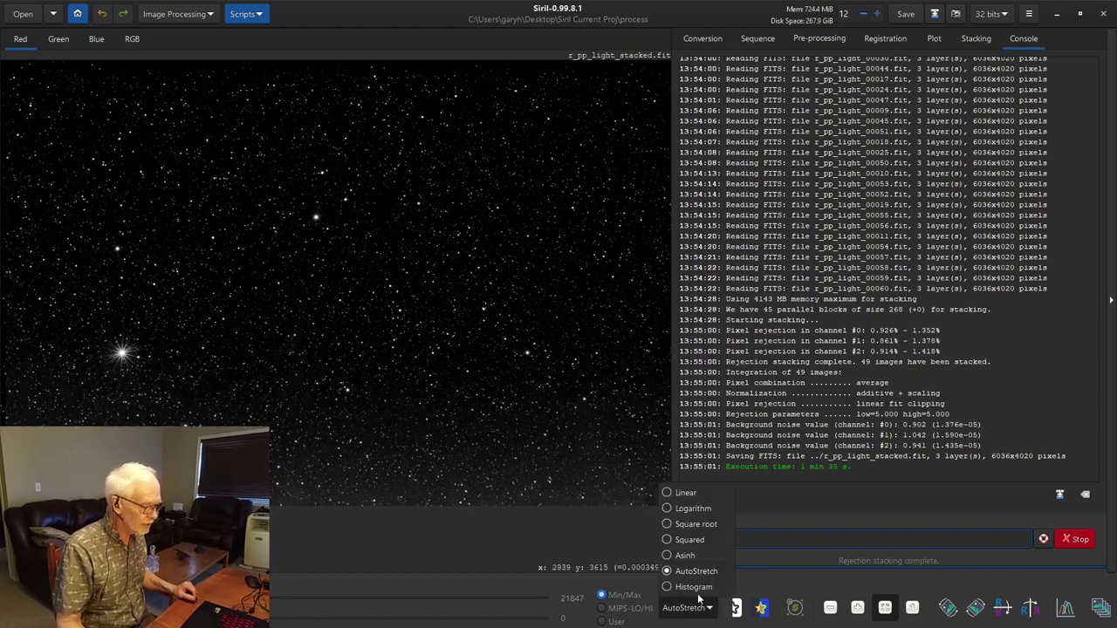
click(695, 493)
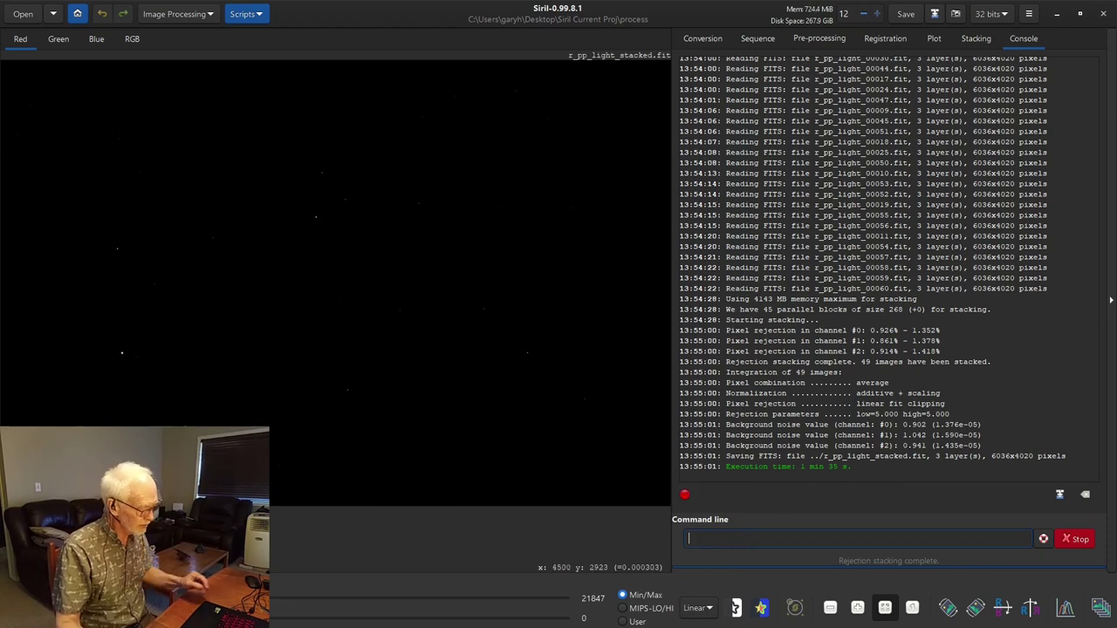
Change the working directory to the parent folder with "cd .." and open r_pp_light_stacked.fit
text(cd ..)
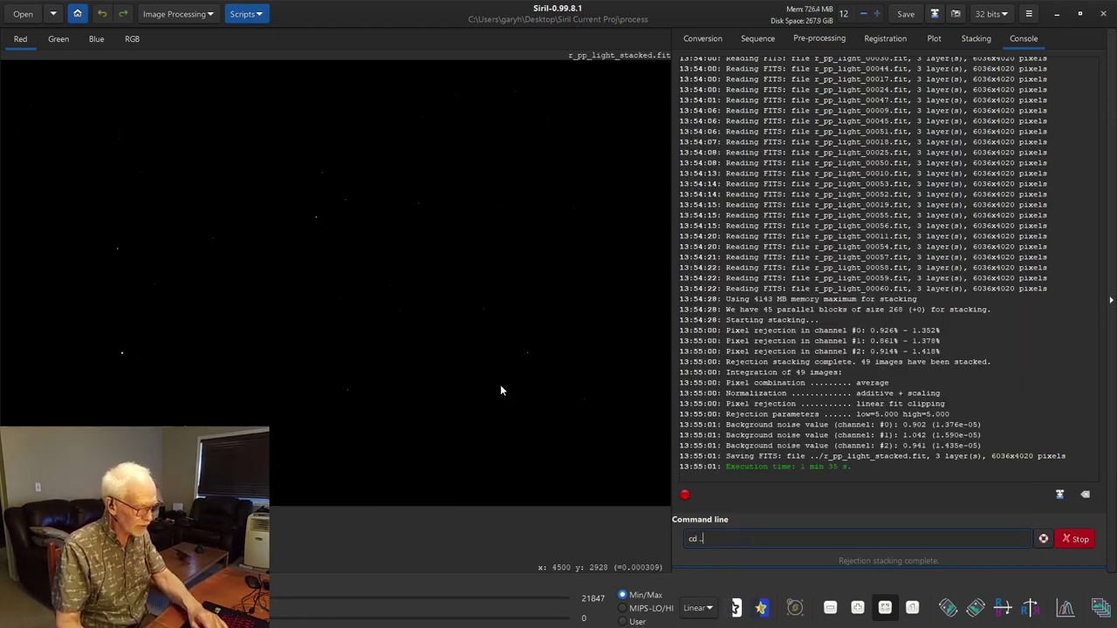
key(Return)
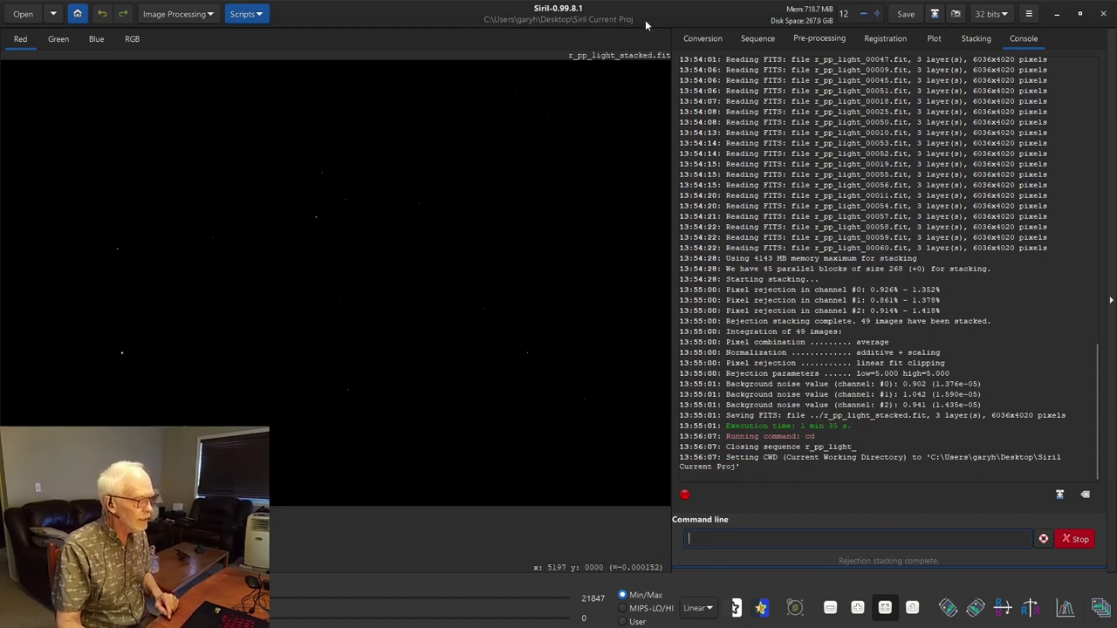
click(22, 13)
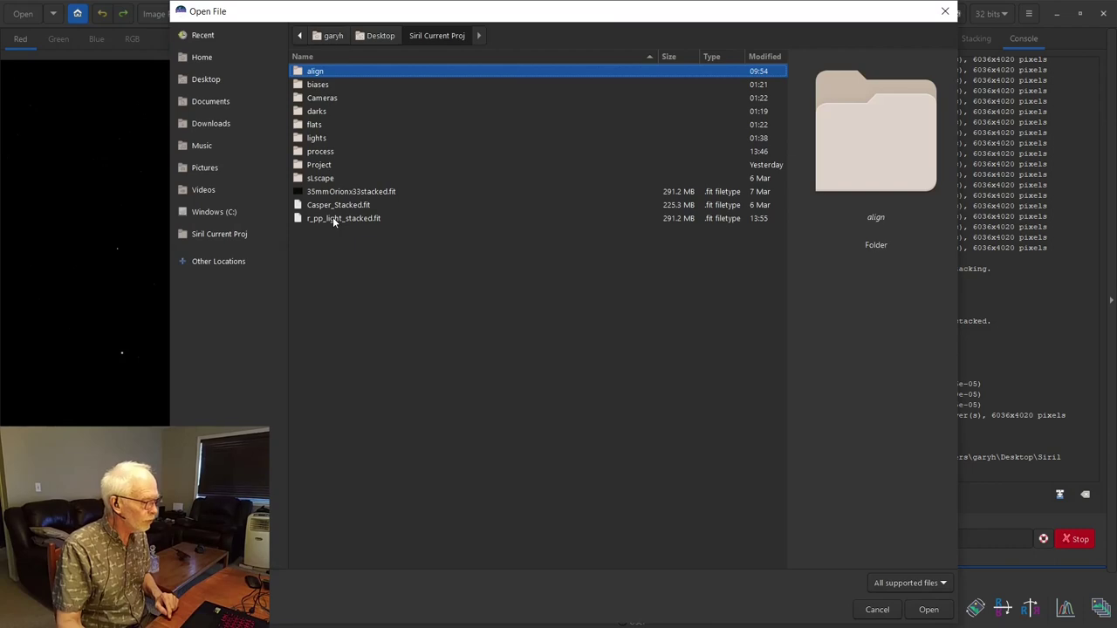
double_click(332, 218)
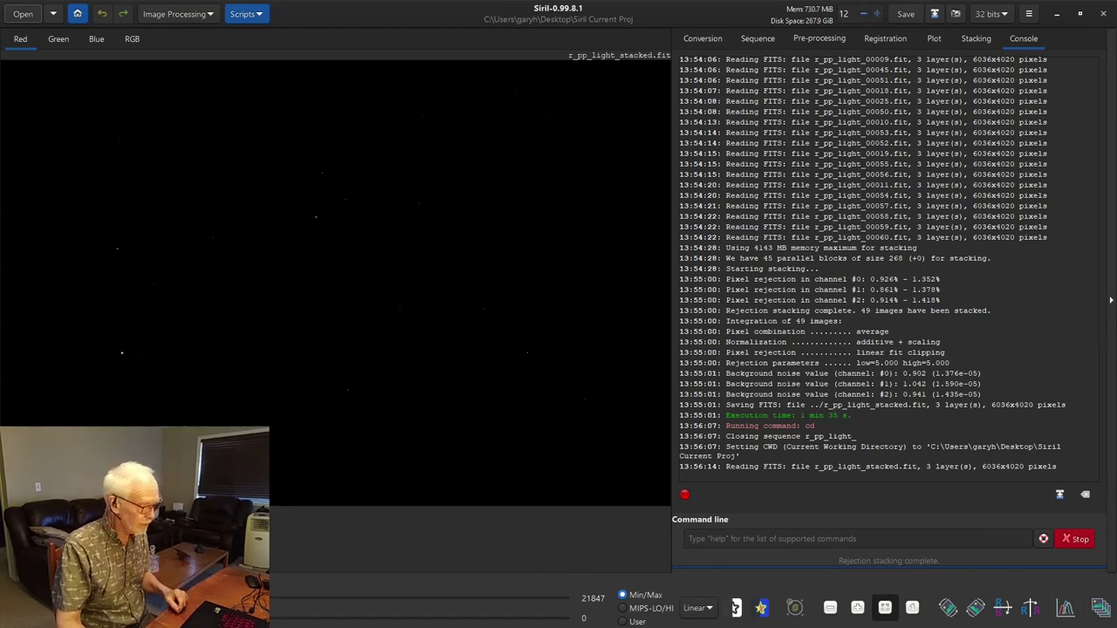
Set the opened image's display mode to AutoStretch and show it as an RGB composite
click(705, 608)
click(710, 569)
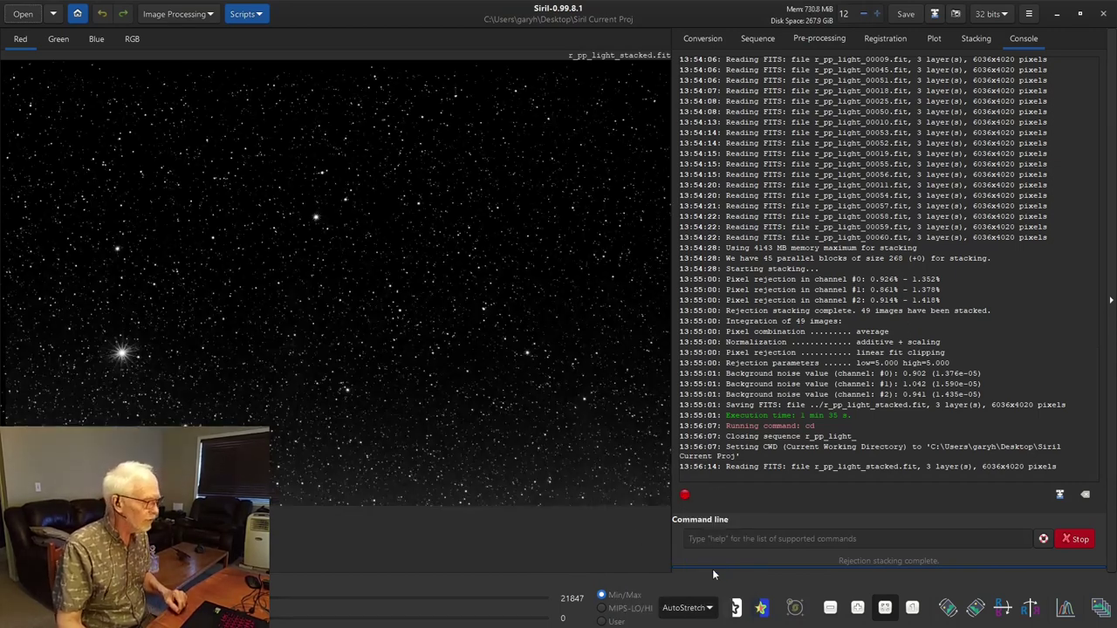
click(135, 38)
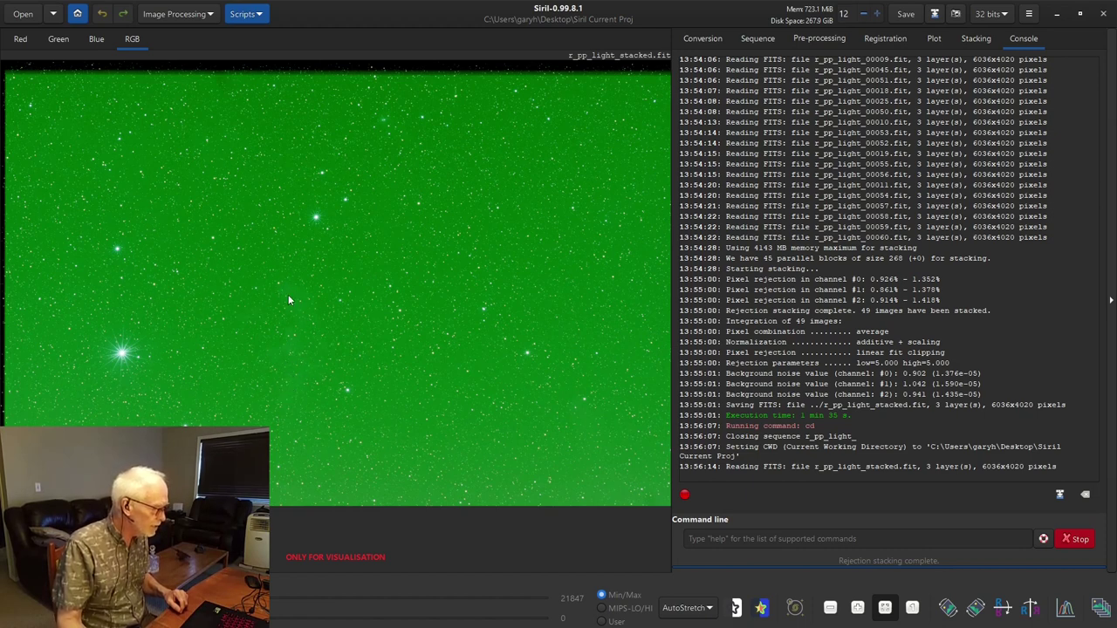
Inspect the RGB image in Histogram display mode and return the display to AutoStretch
click(688, 607)
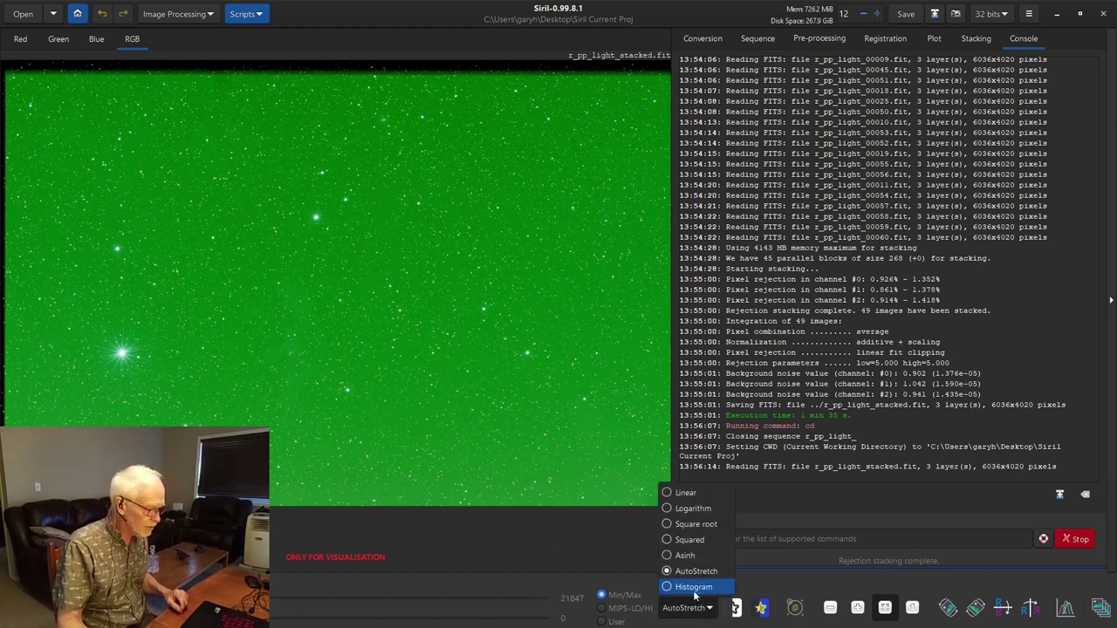
click(692, 594)
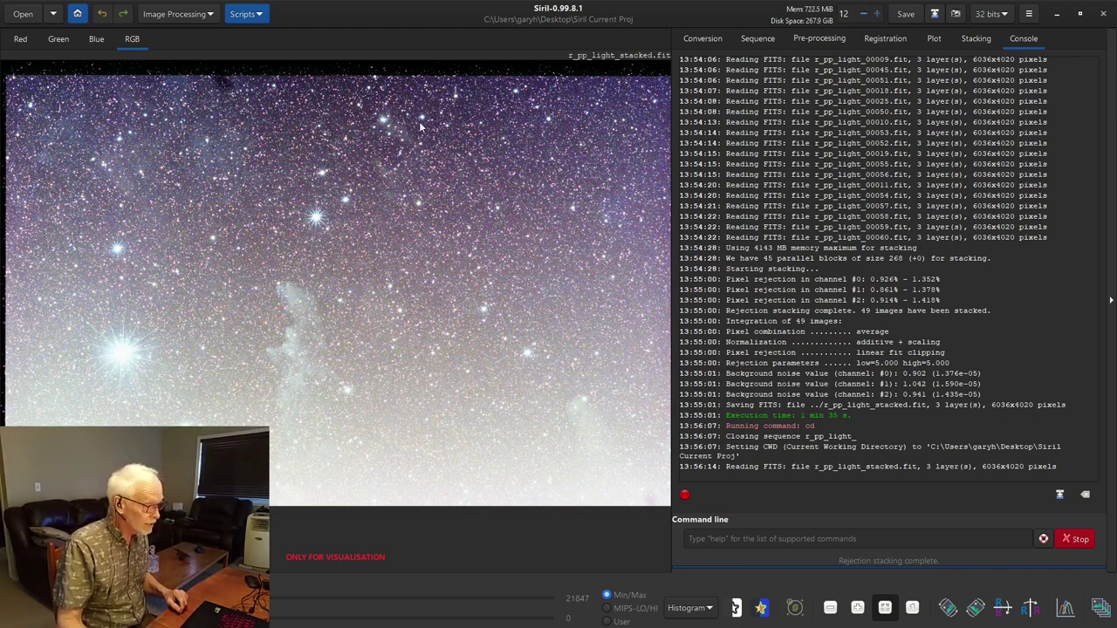
click(691, 610)
click(691, 571)
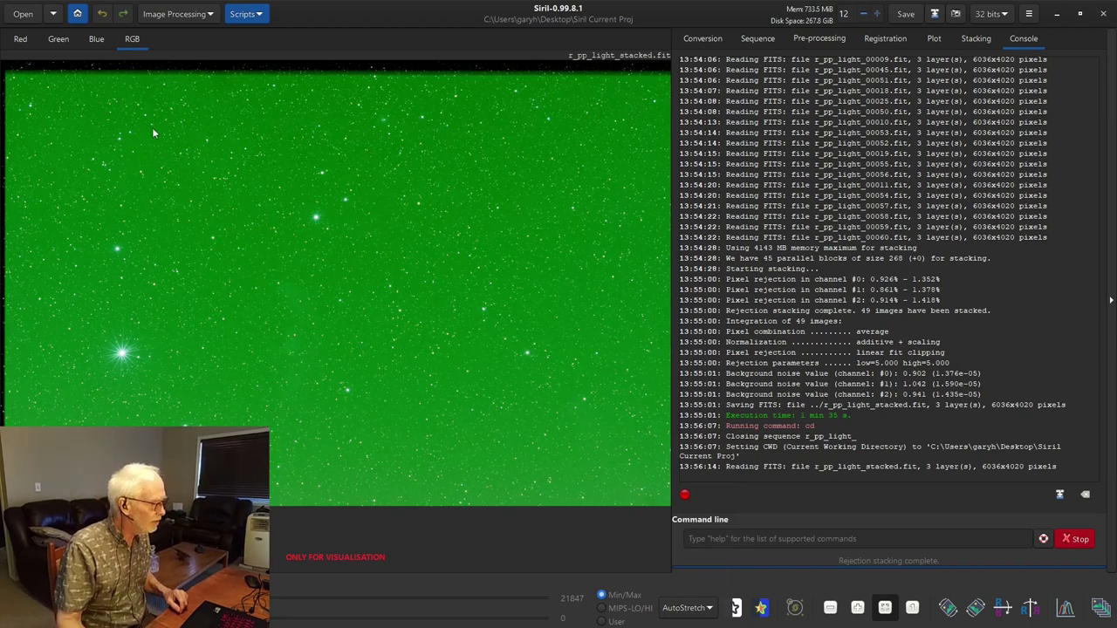
Check the blue channel, draw a rectangular selection on the green channel and constrain its ratio to 3:2
click(99, 38)
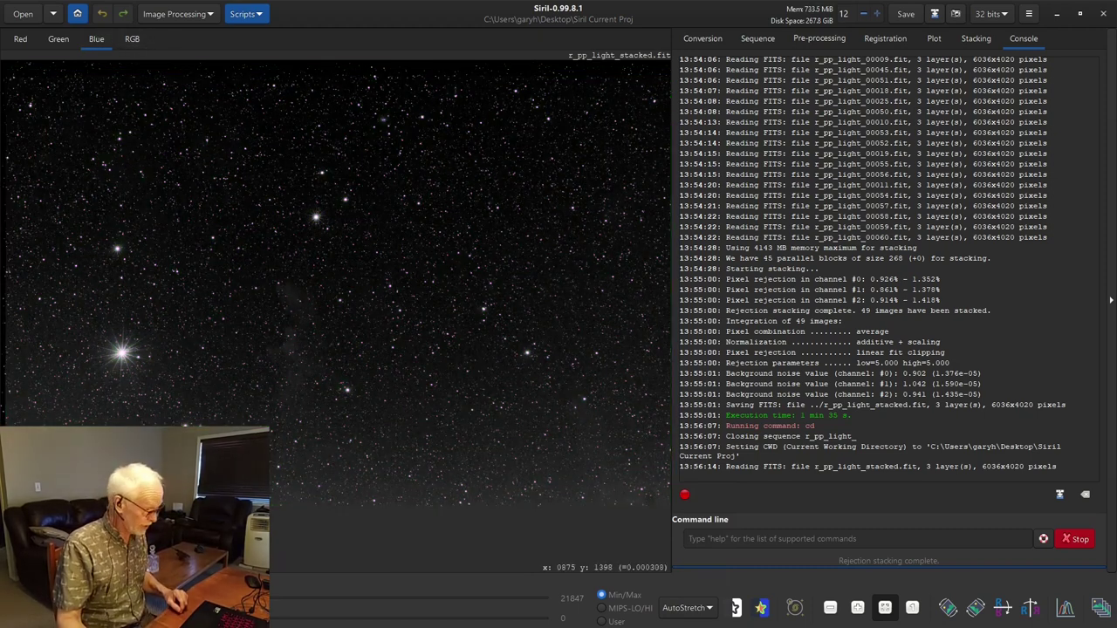
click(58, 38)
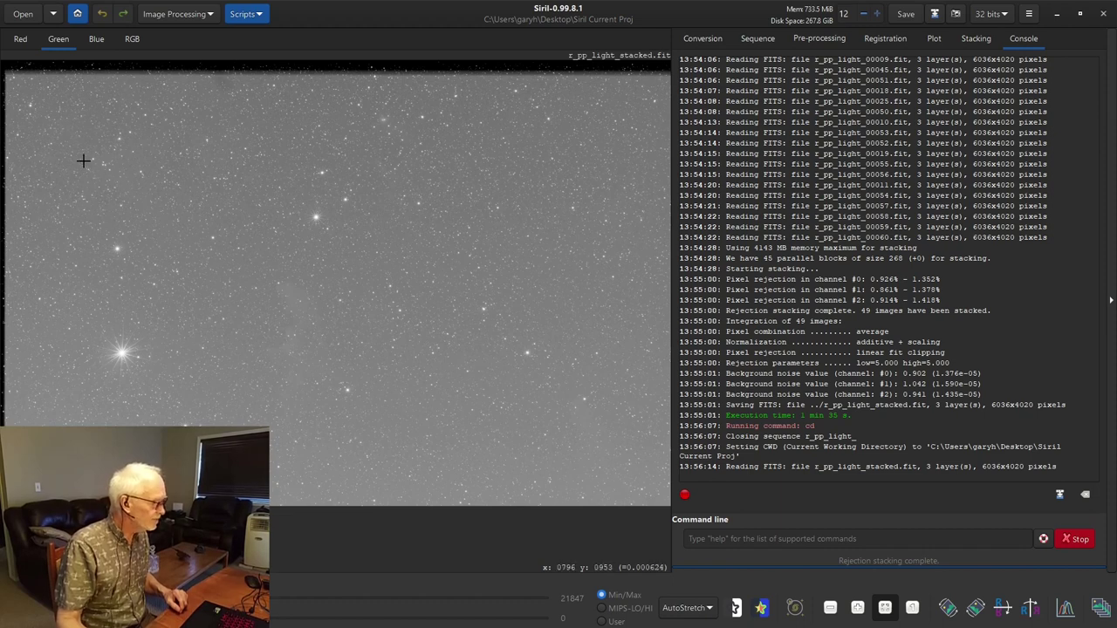
drag(83, 161, 455, 473)
right_click(225, 253)
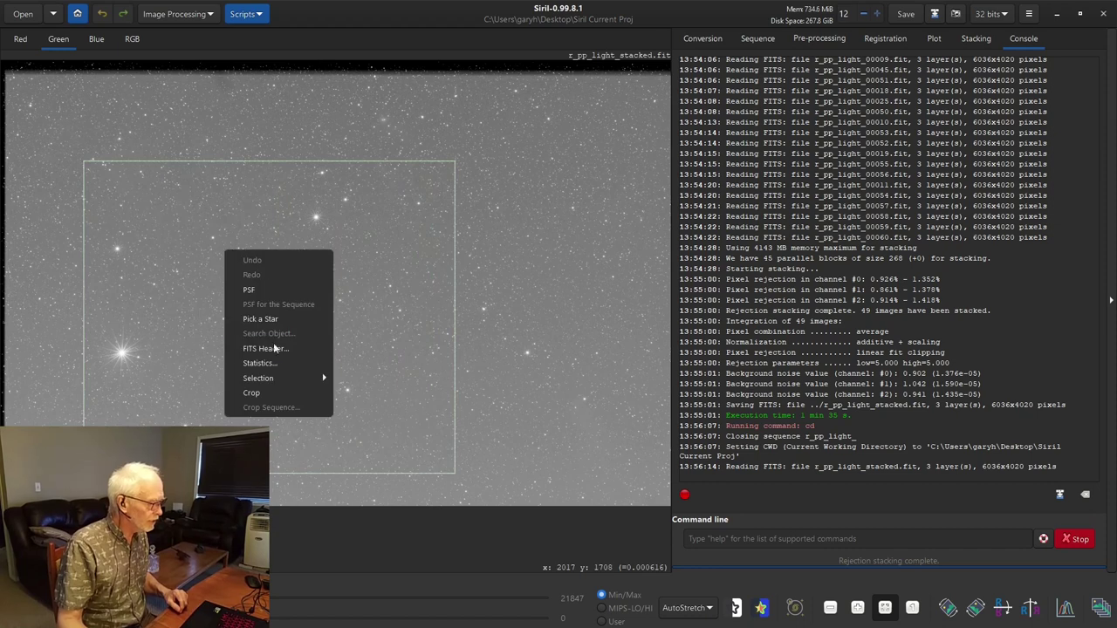
mouse_move(316, 378)
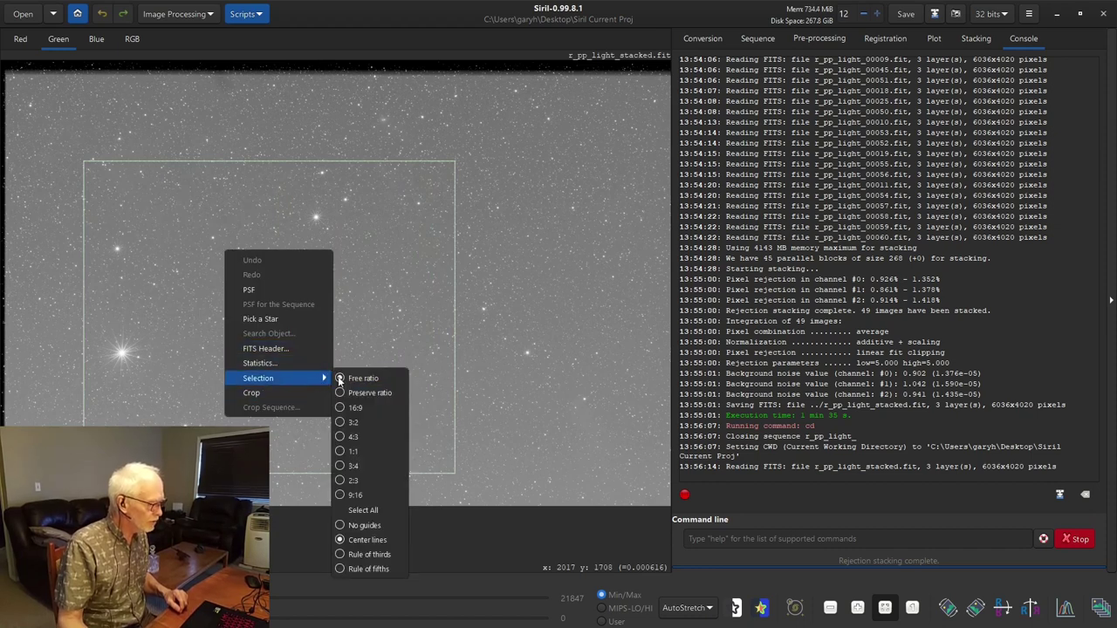
click(353, 421)
Move and enlarge the 3:2 selection to cover most of the star field without the dark borders, and crop to it
drag(375, 361, 295, 353)
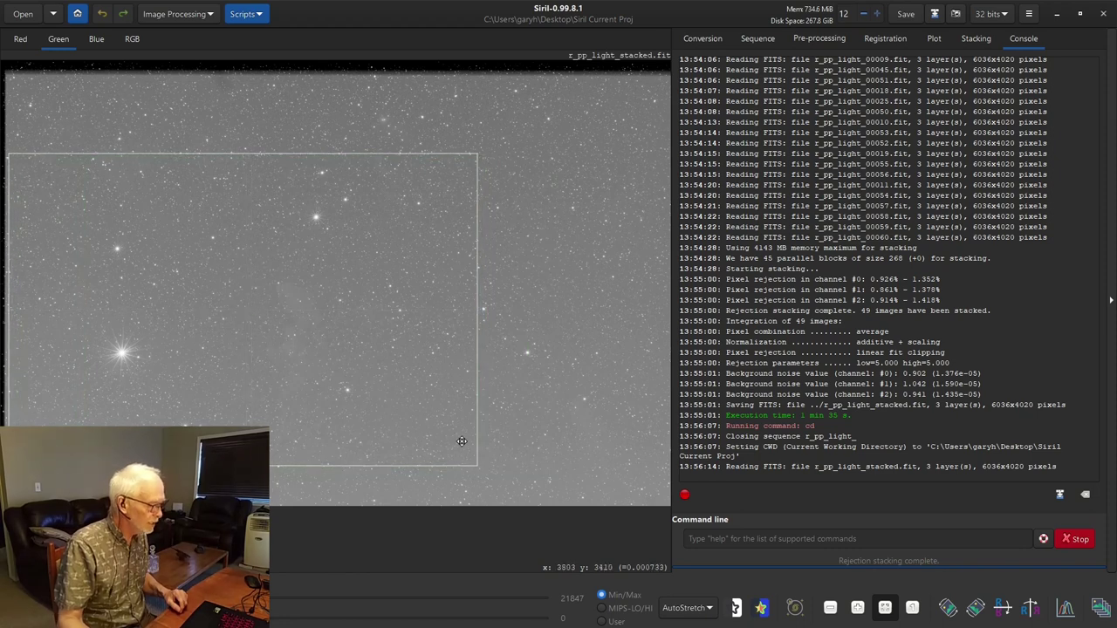
drag(476, 467, 525, 502)
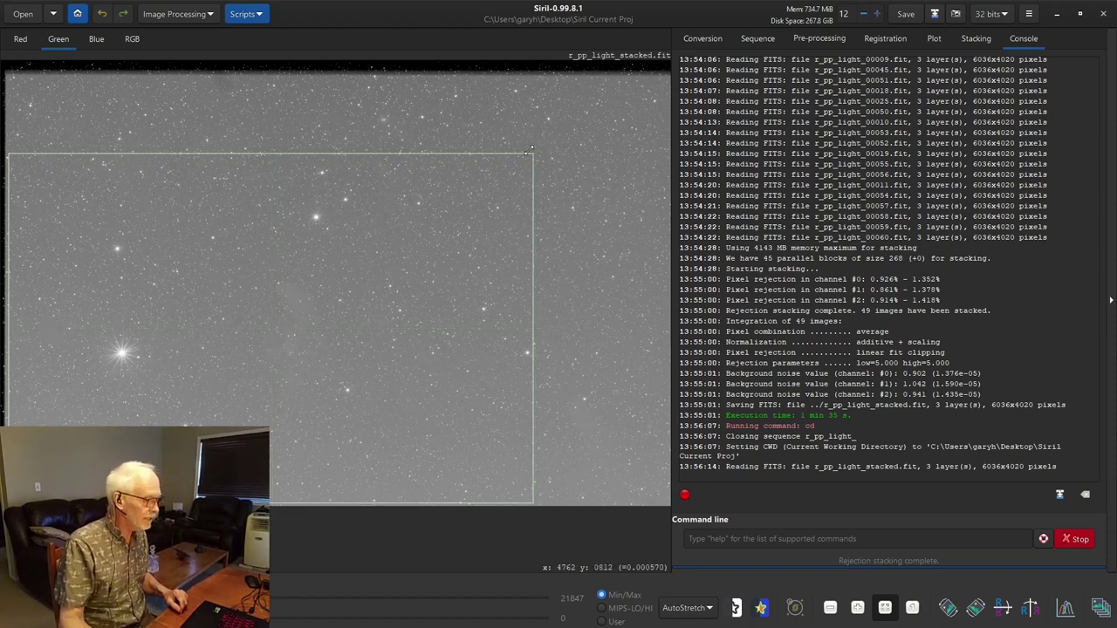
drag(533, 153, 616, 93)
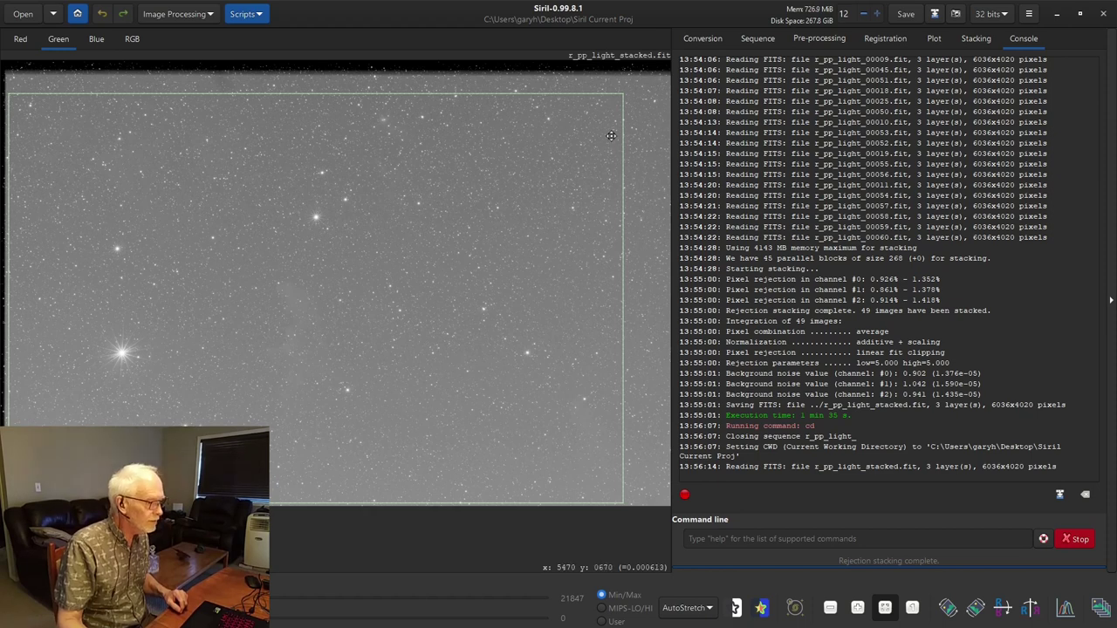
drag(625, 94, 617, 95)
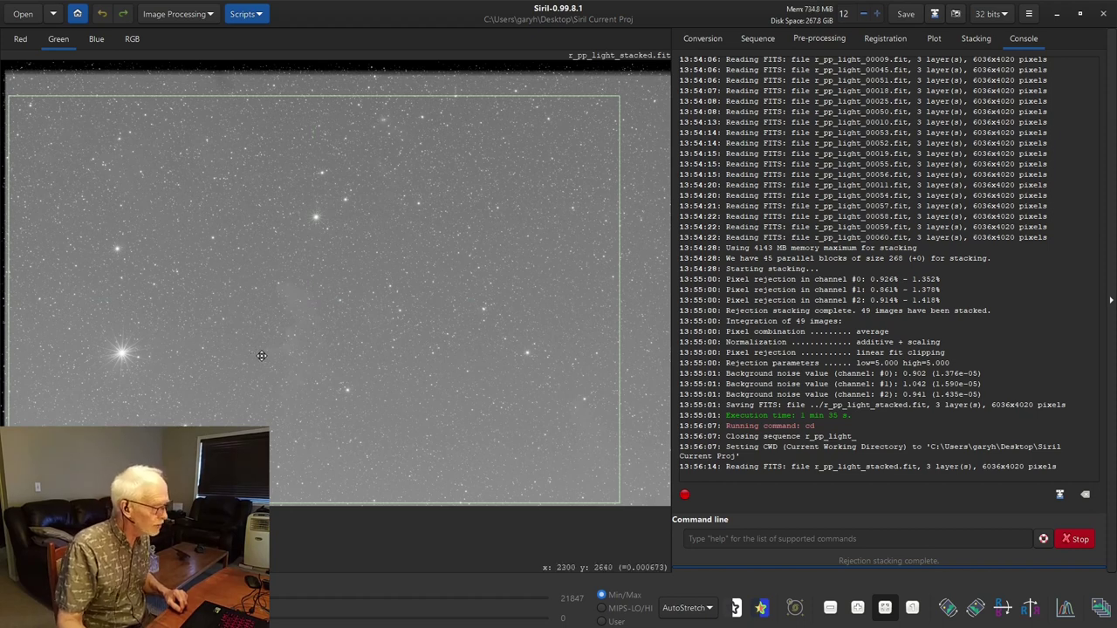
right_click(301, 254)
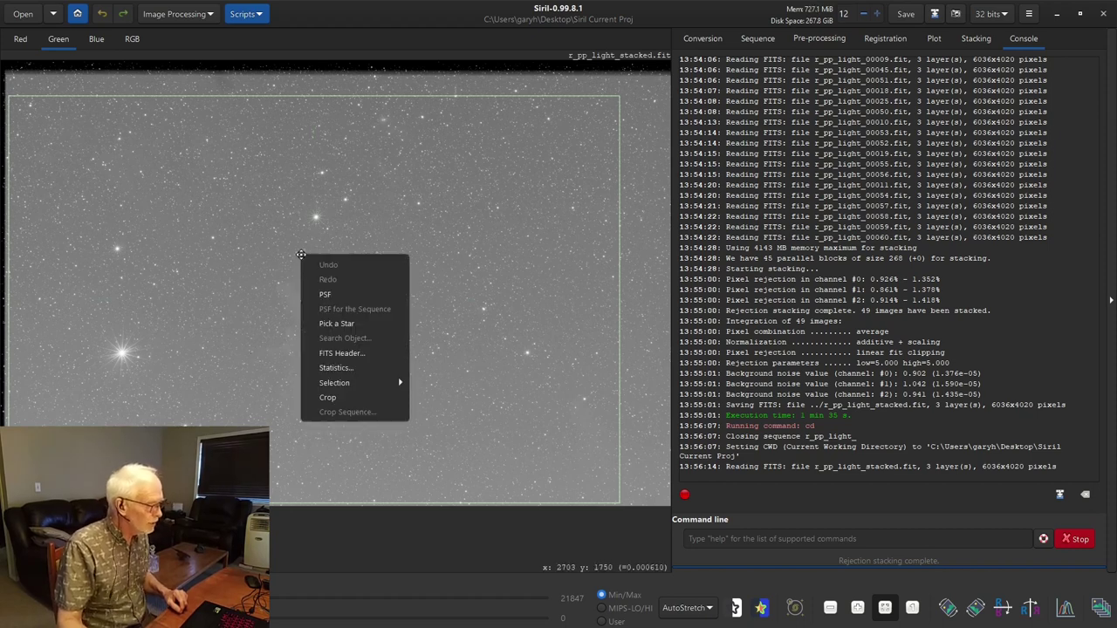
click(327, 398)
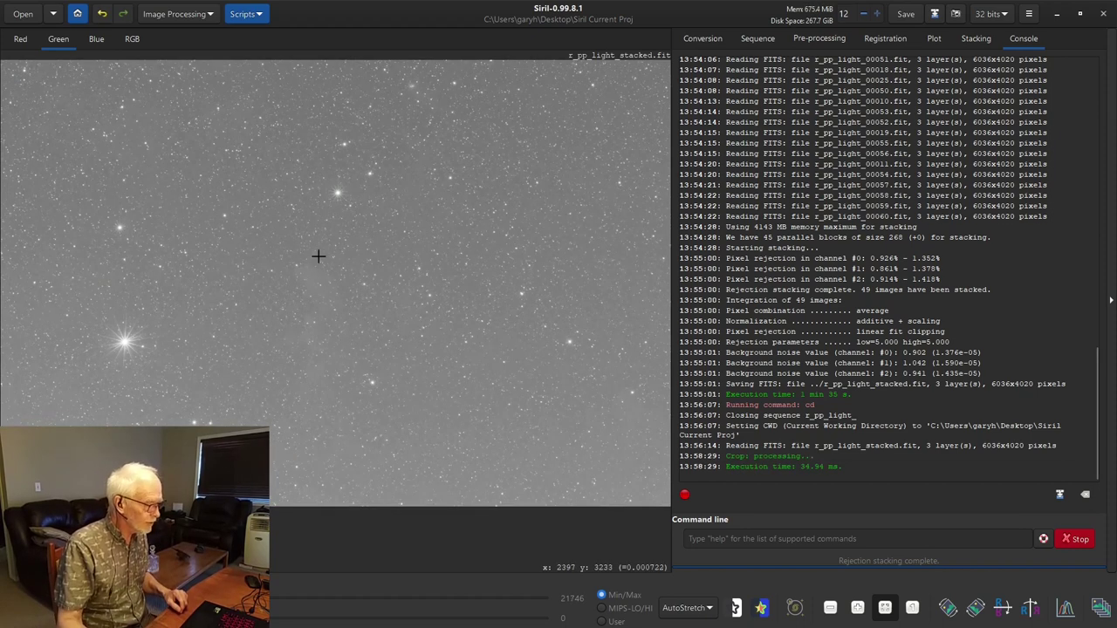
Set the selection ratio back to Free ratio
right_click(244, 191)
mouse_move(290, 321)
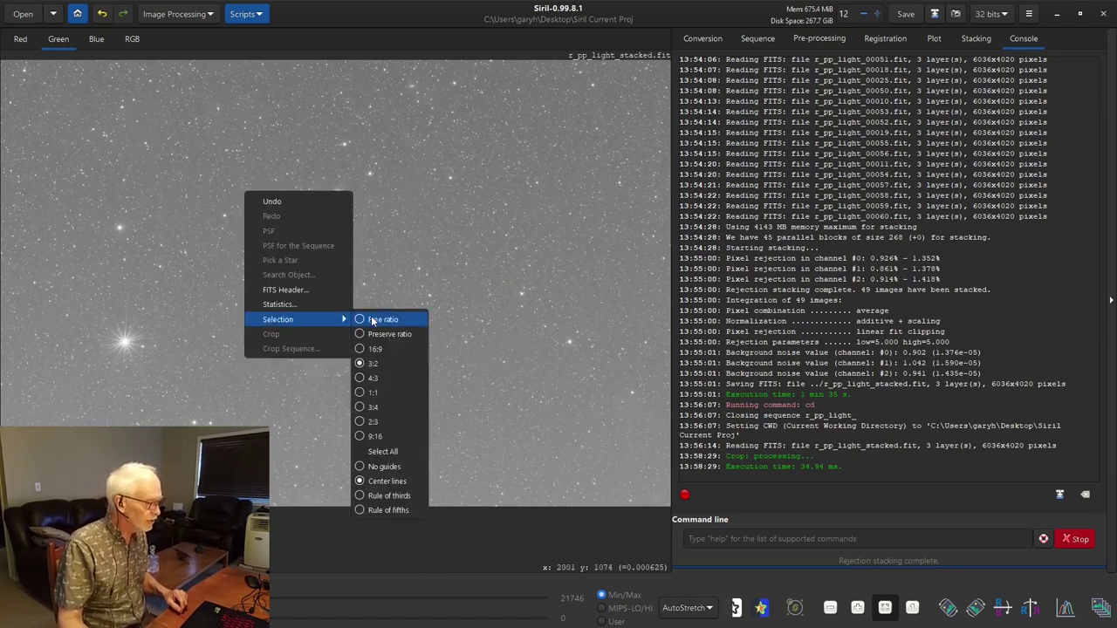
click(372, 321)
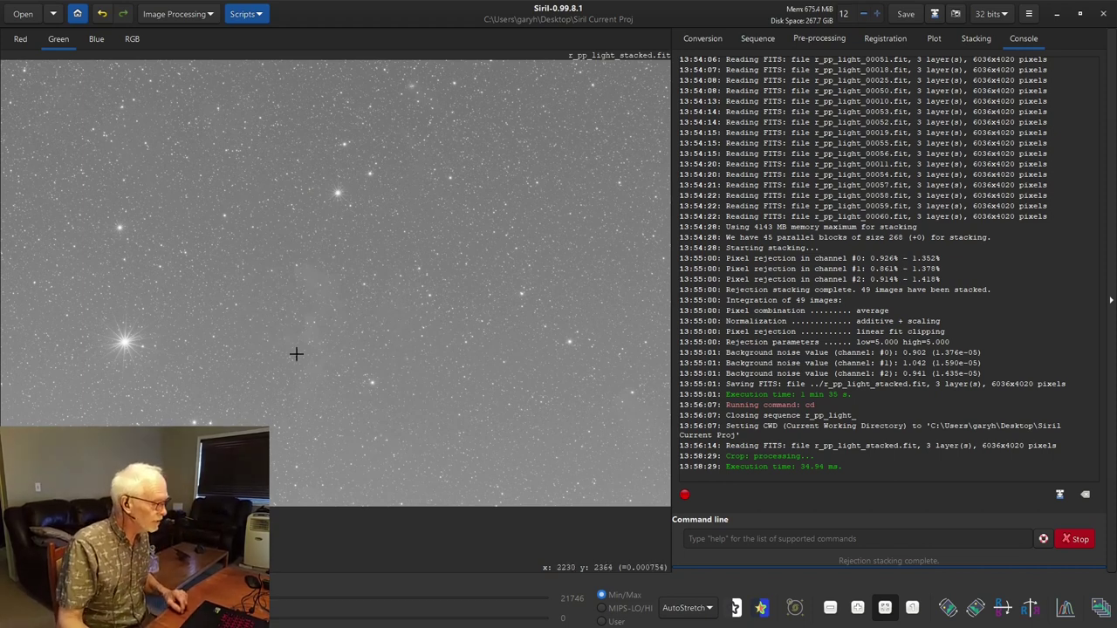
Check the cropped image as an RGB composite and return to the green channel, keeping AutoStretch display
click(132, 40)
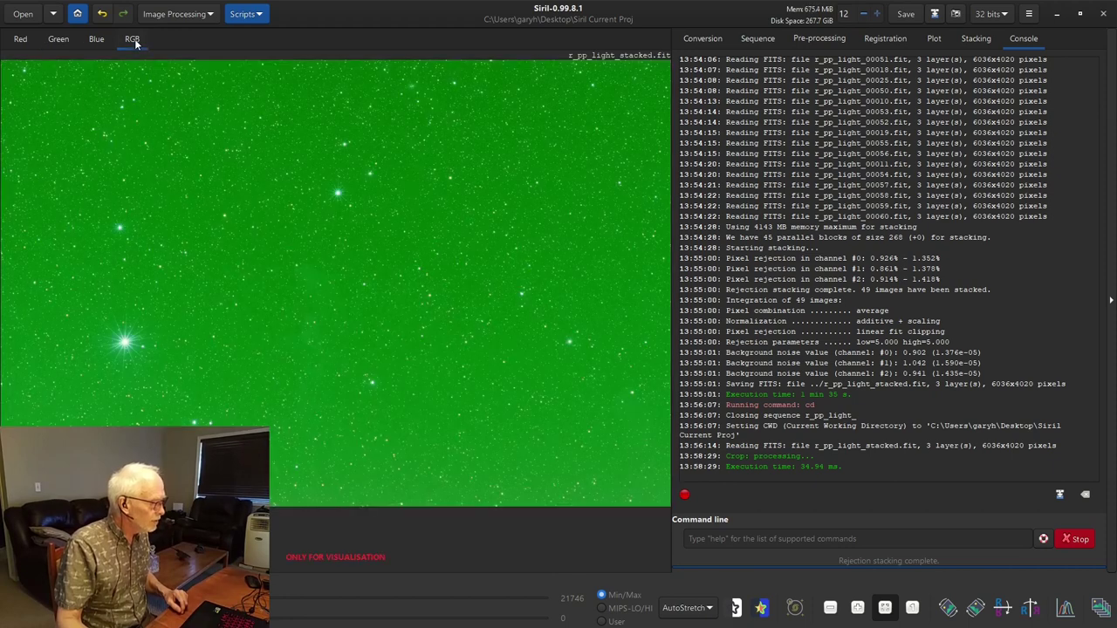
click(56, 39)
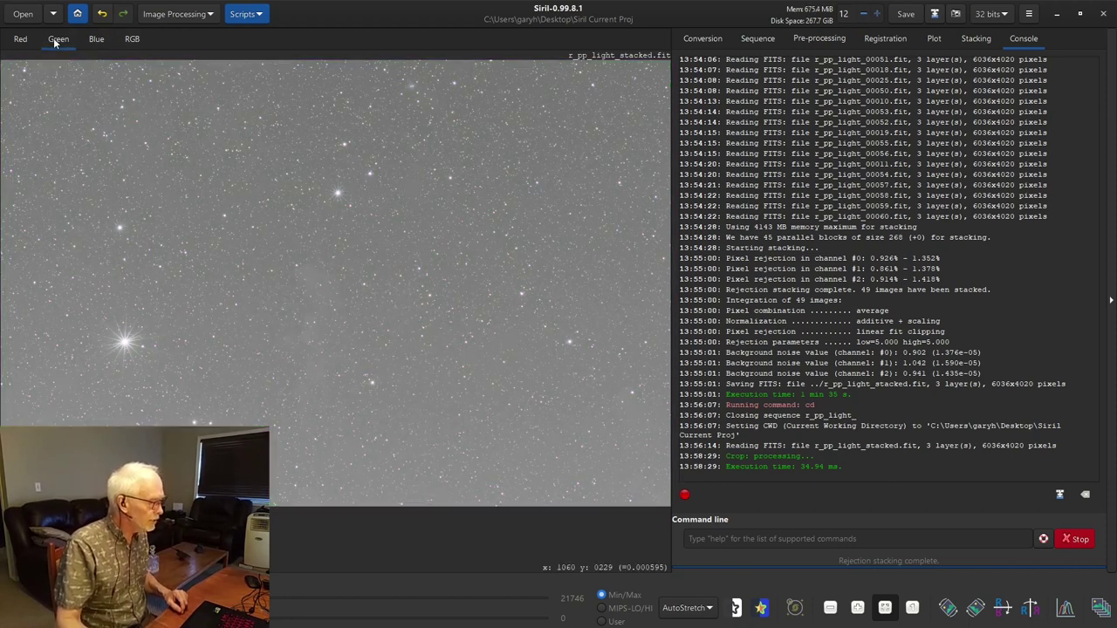
click(687, 608)
click(687, 609)
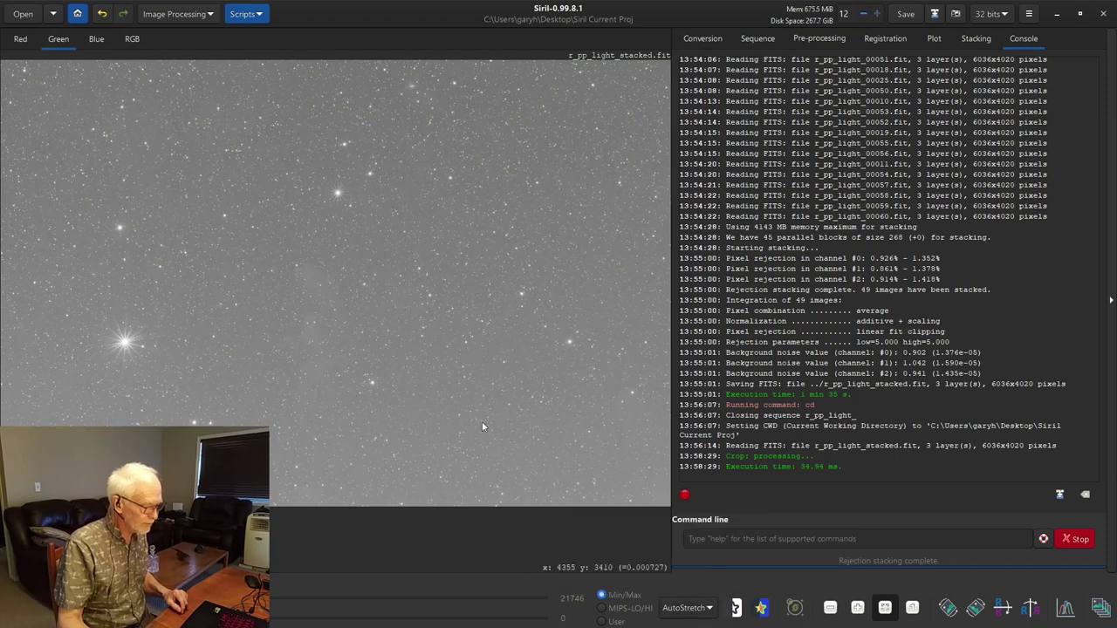
Start Background Extraction, switch the display to Histogram and generate the background samples with degree order 4, 20 samples per line and tolerance 1.00
click(189, 15)
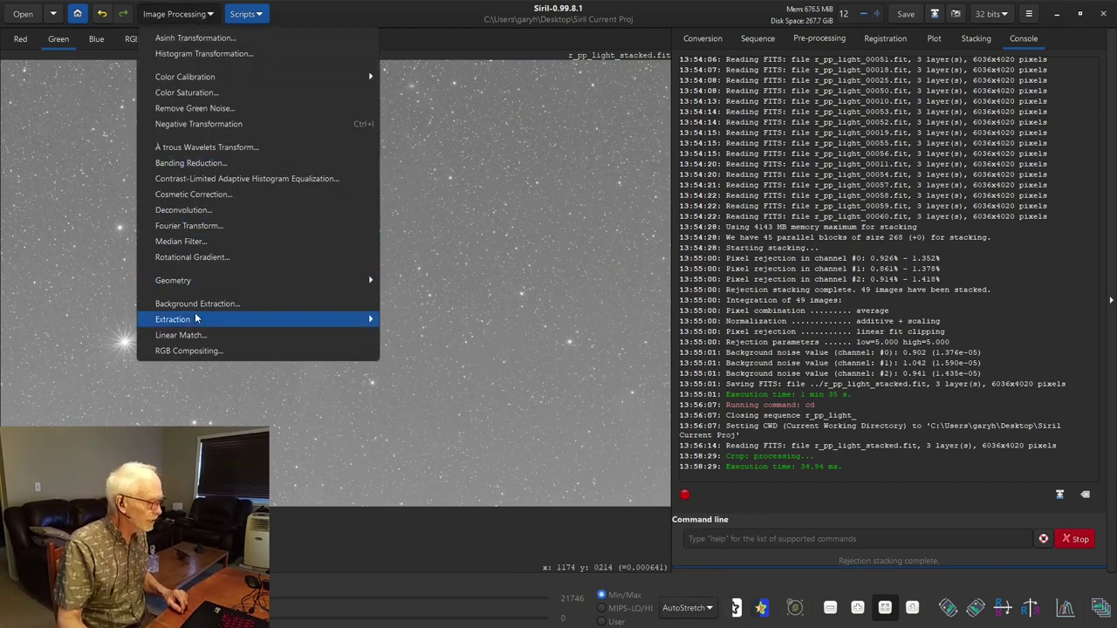
click(192, 306)
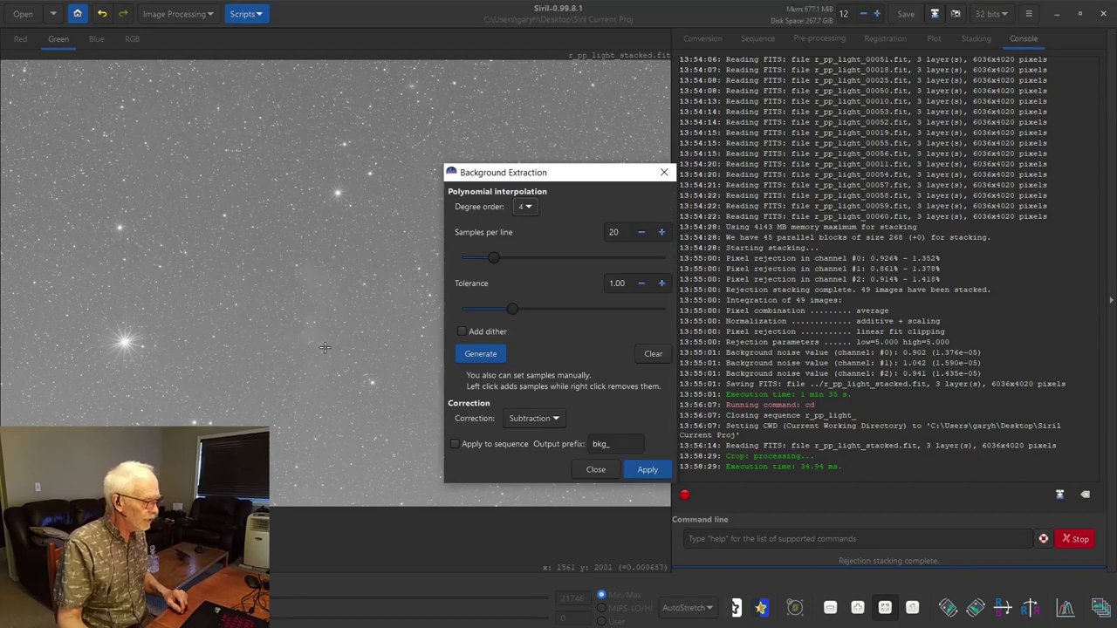
click(689, 607)
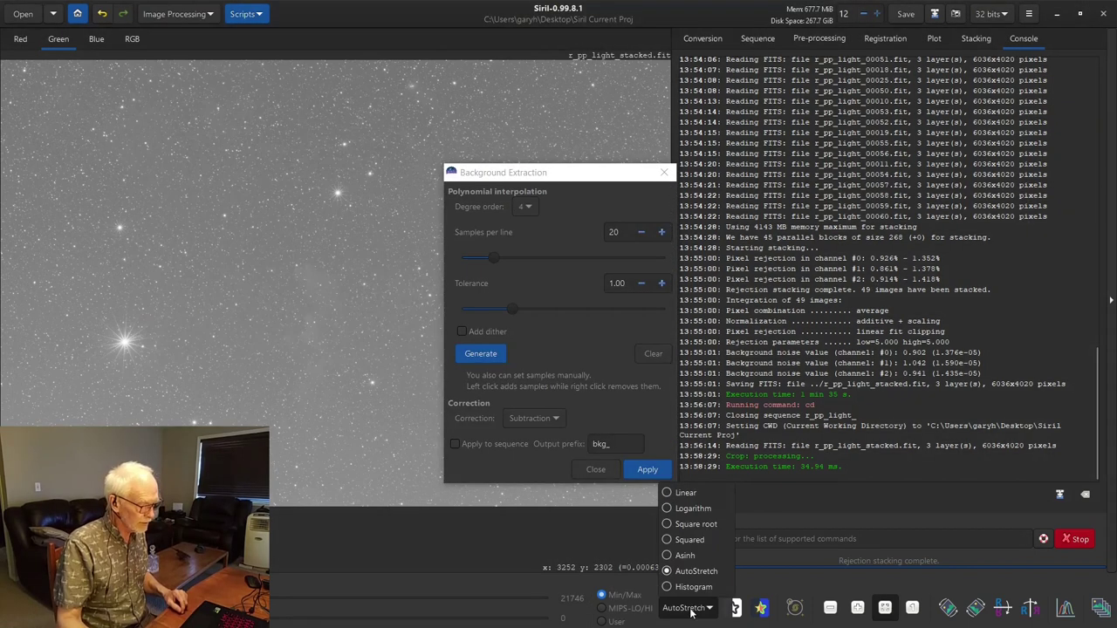
click(696, 594)
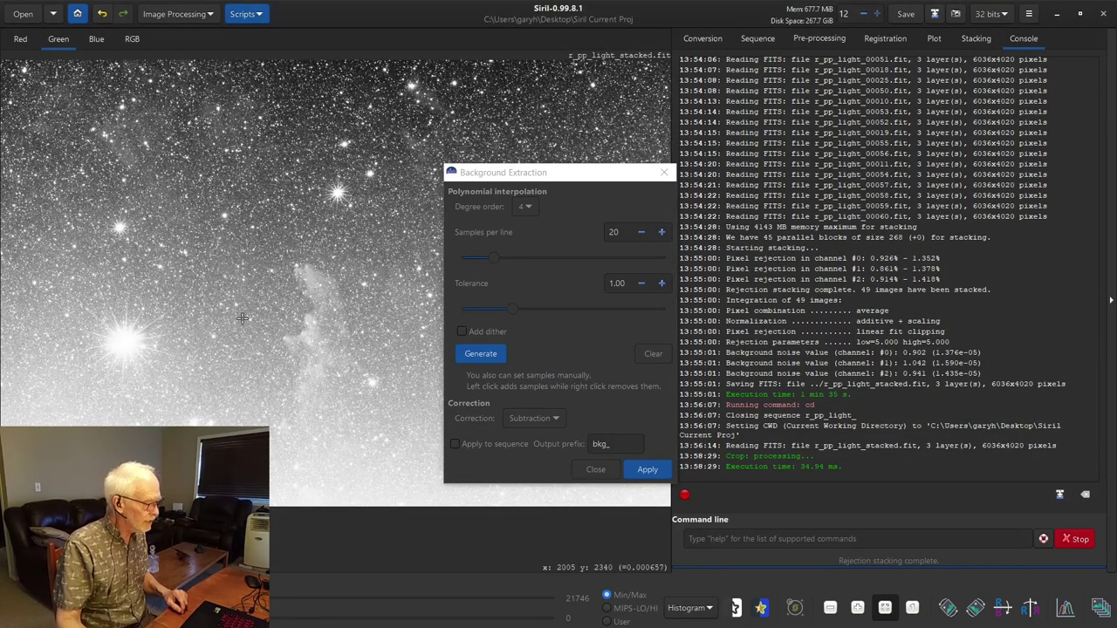
drag(526, 178, 758, 105)
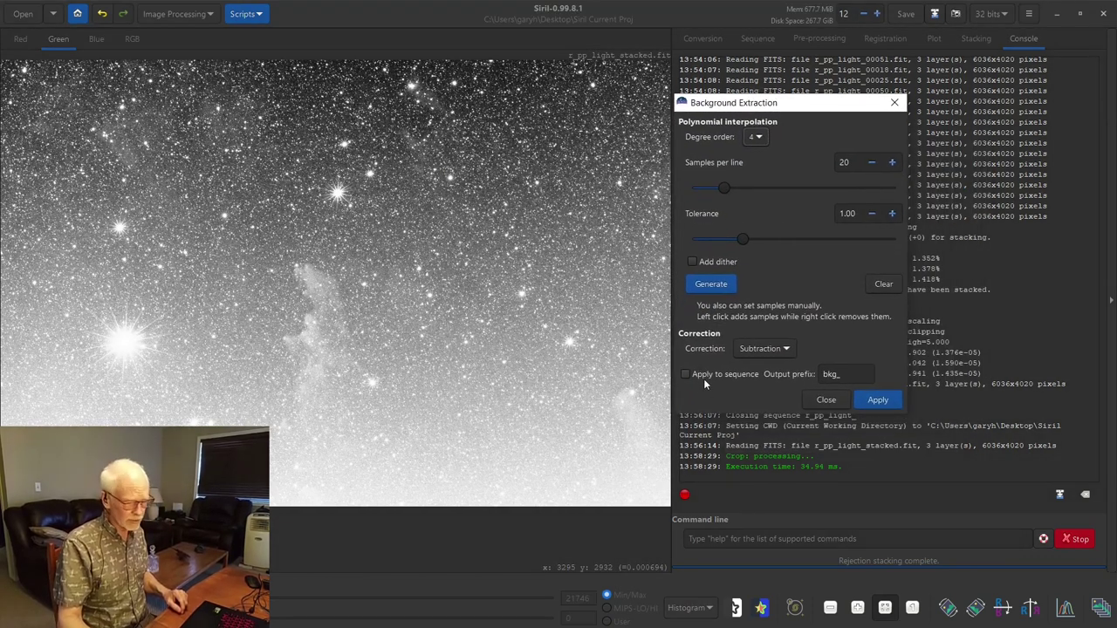
click(707, 286)
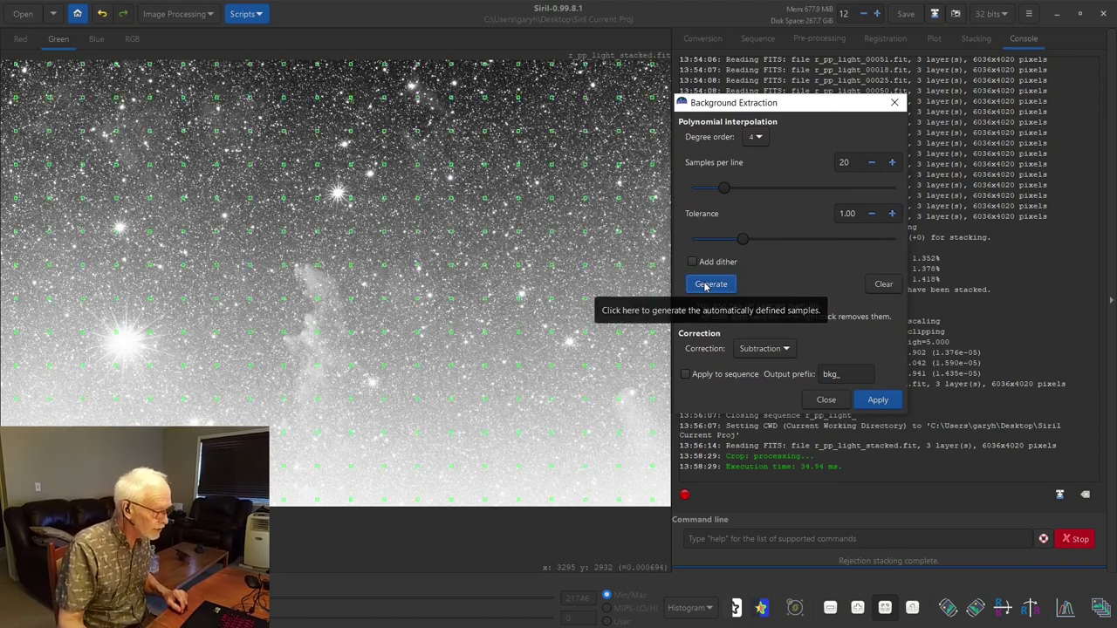
Inspect the sample grid on the blue channel, comparing Histogram and AutoStretch display and ending on AutoStretch
click(97, 40)
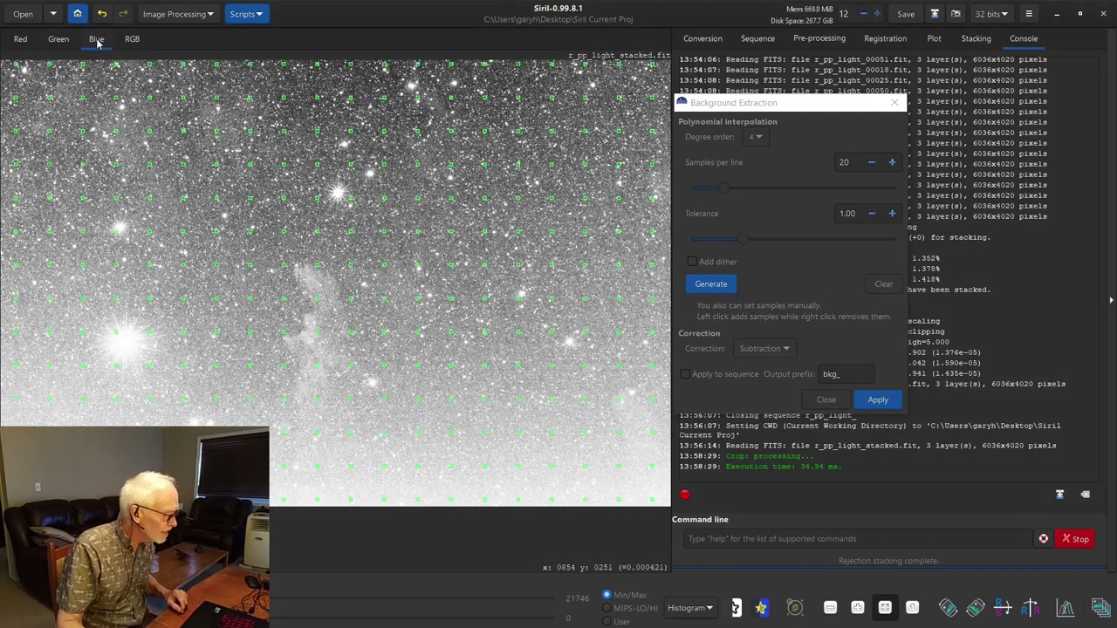
click(694, 609)
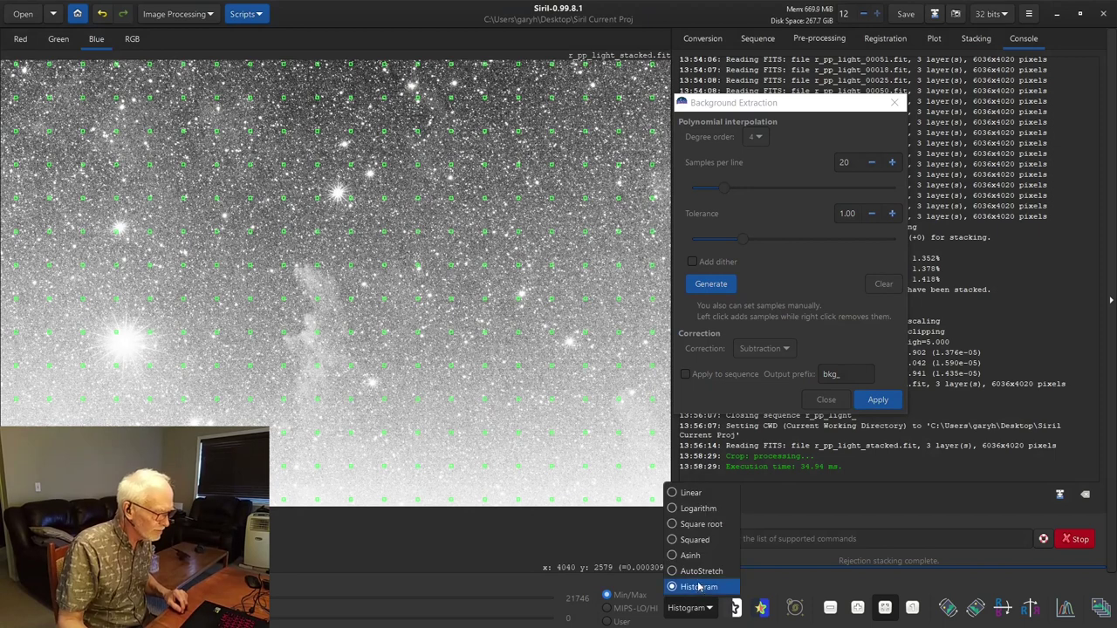
click(702, 572)
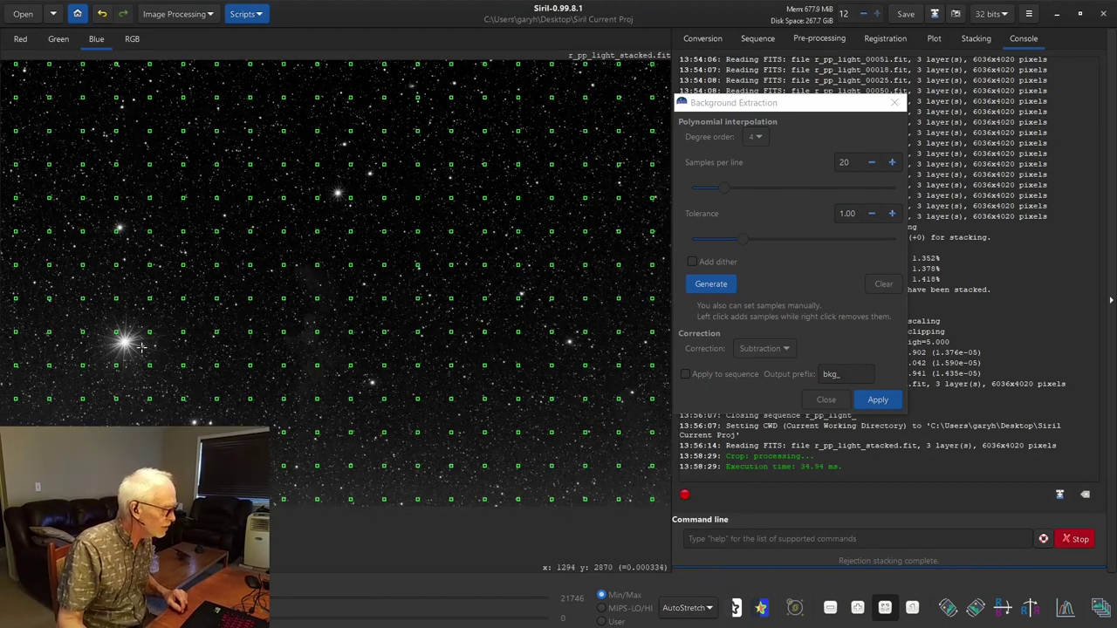
click(686, 610)
click(693, 587)
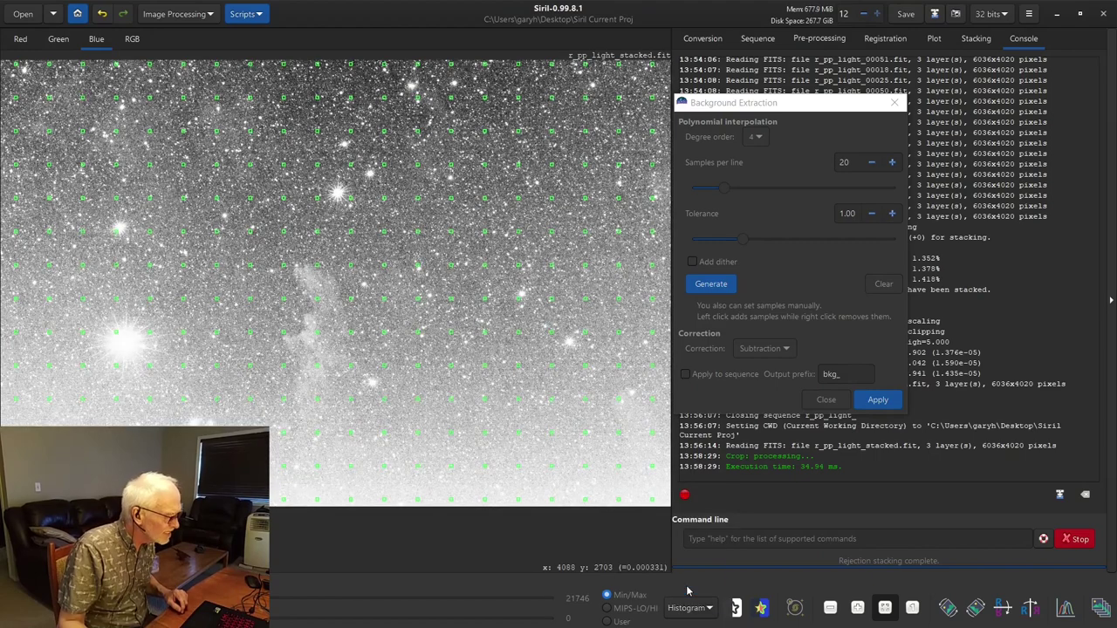
click(686, 609)
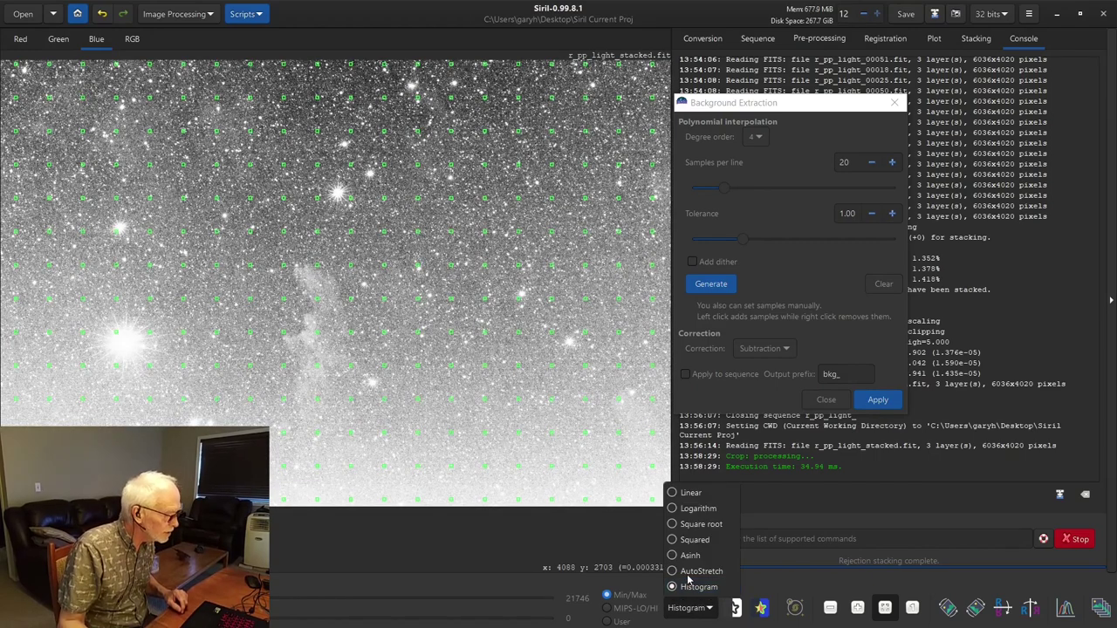
click(687, 573)
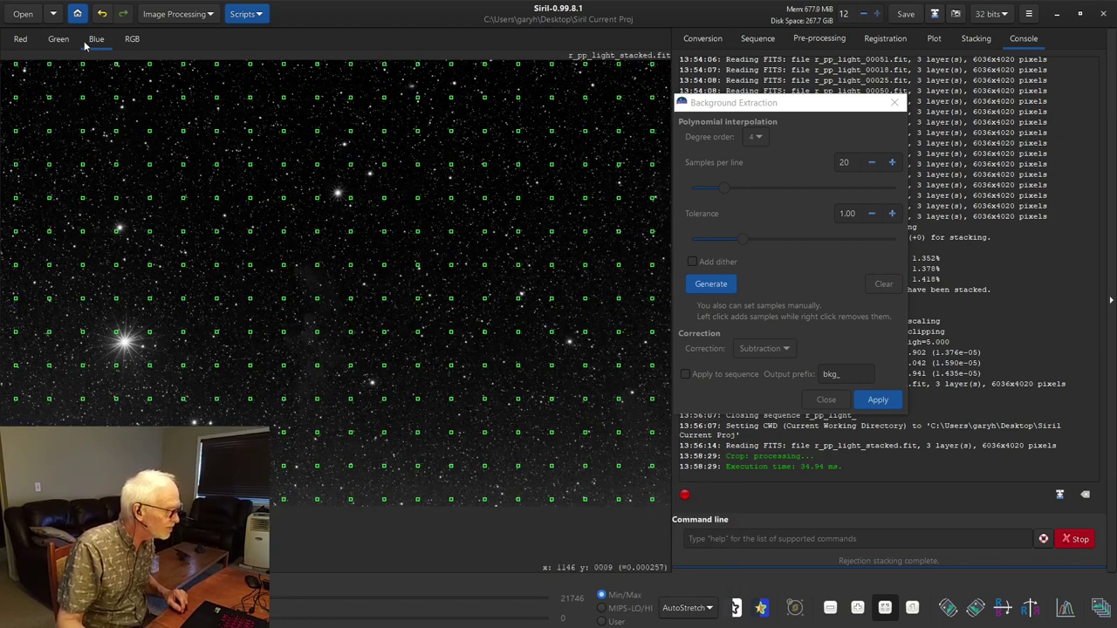
Return to the green channel, apply the background extraction with Subtraction correction and close its dialog
click(51, 40)
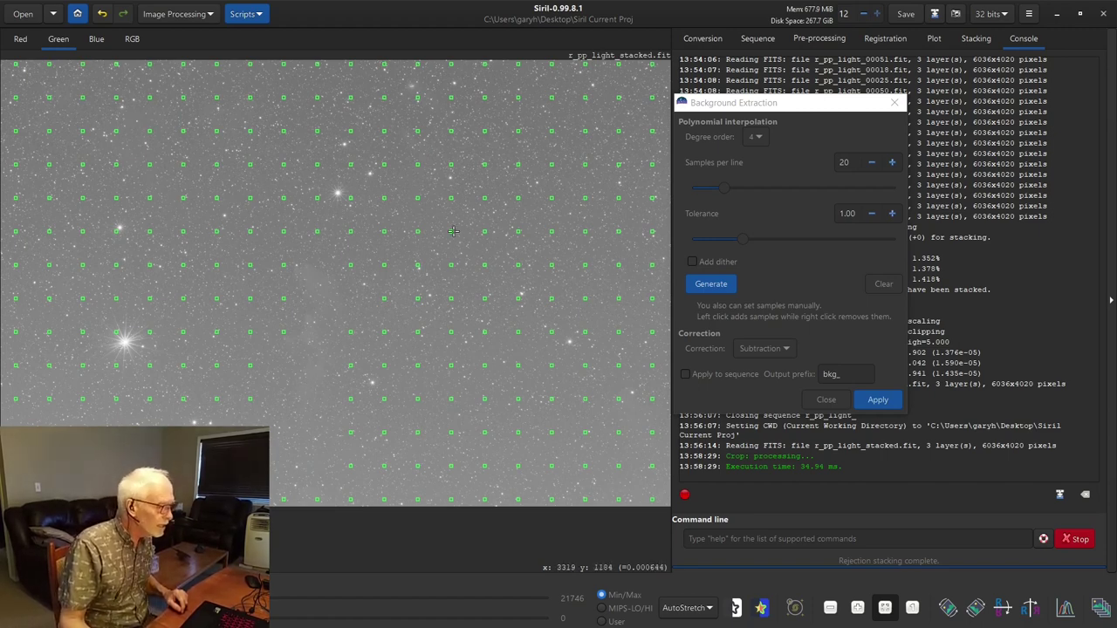
click(878, 400)
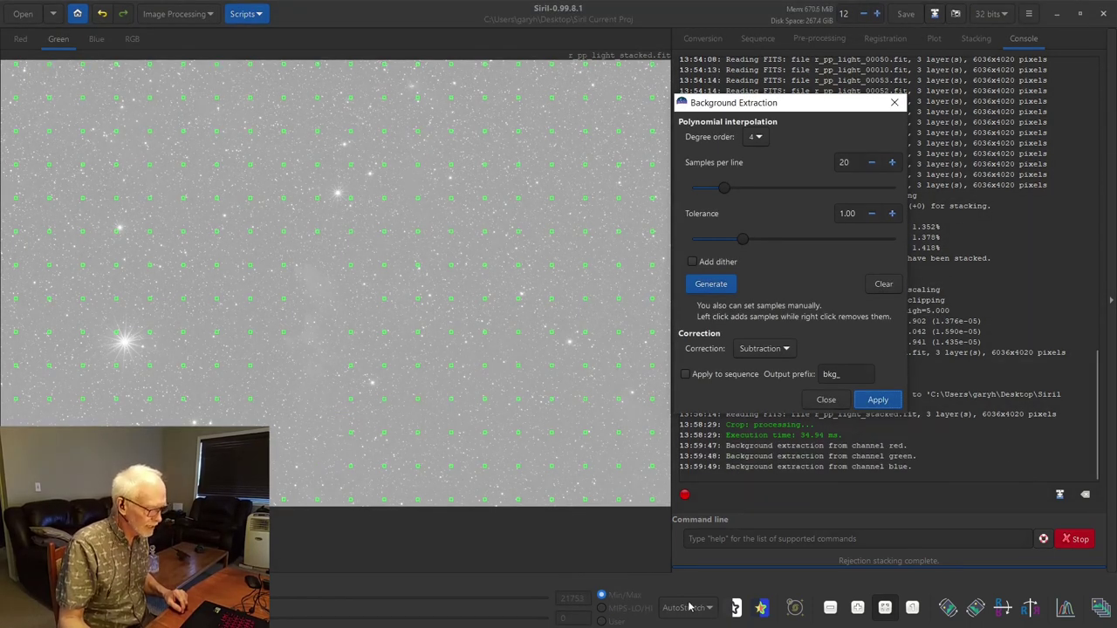
click(685, 608)
click(695, 568)
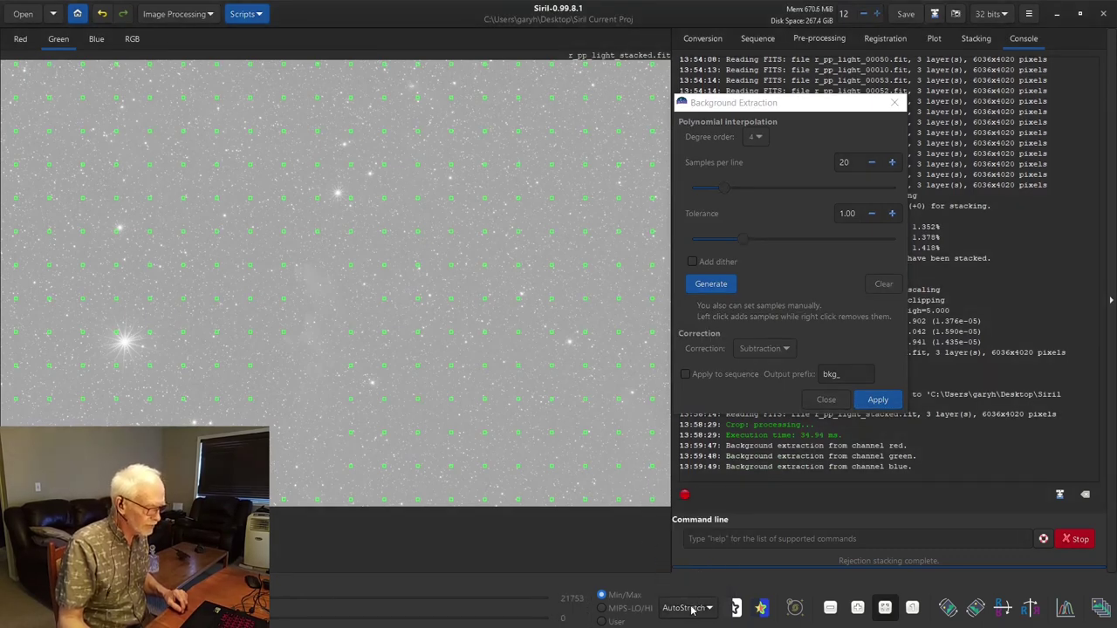
click(821, 400)
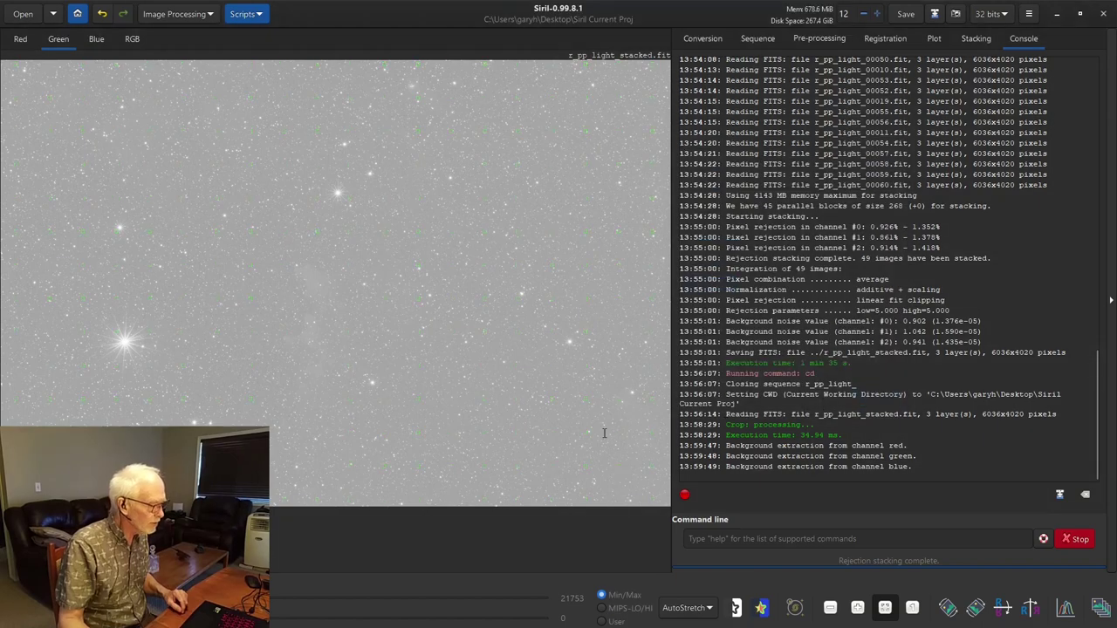
Compare the green channel before and after background extraction in Histogram display by undoing and redoing the extraction
click(702, 609)
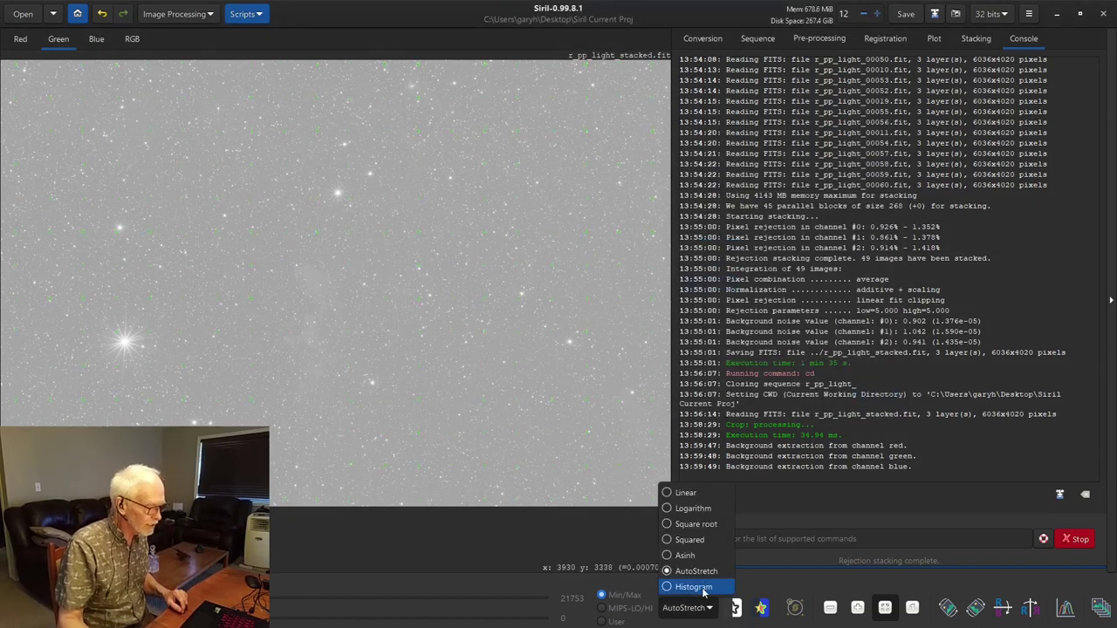
click(694, 587)
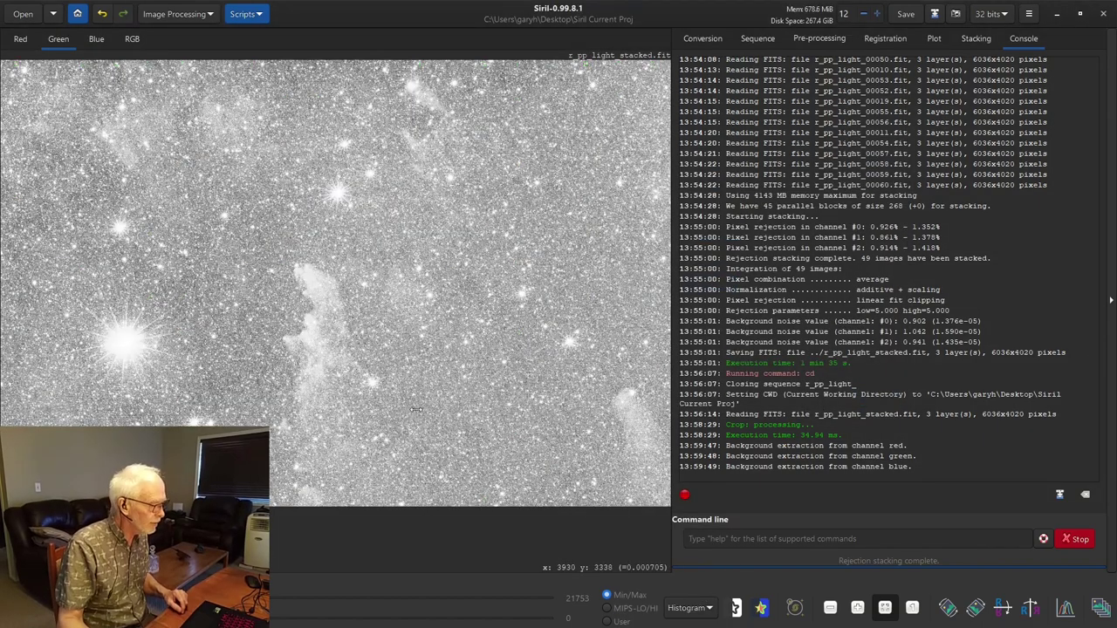
click(103, 14)
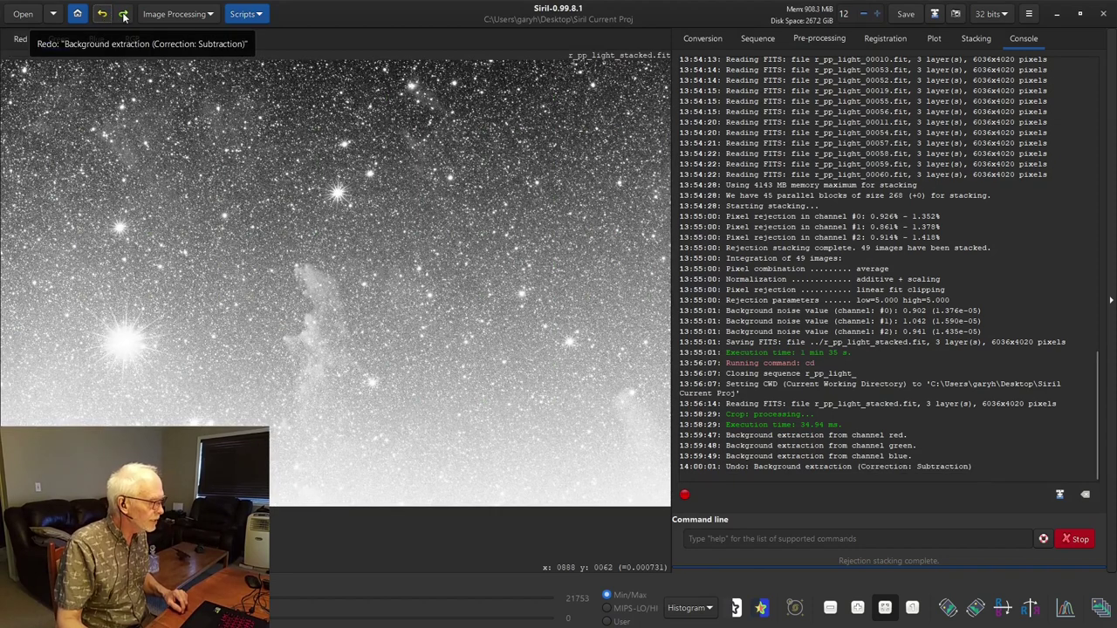
click(124, 15)
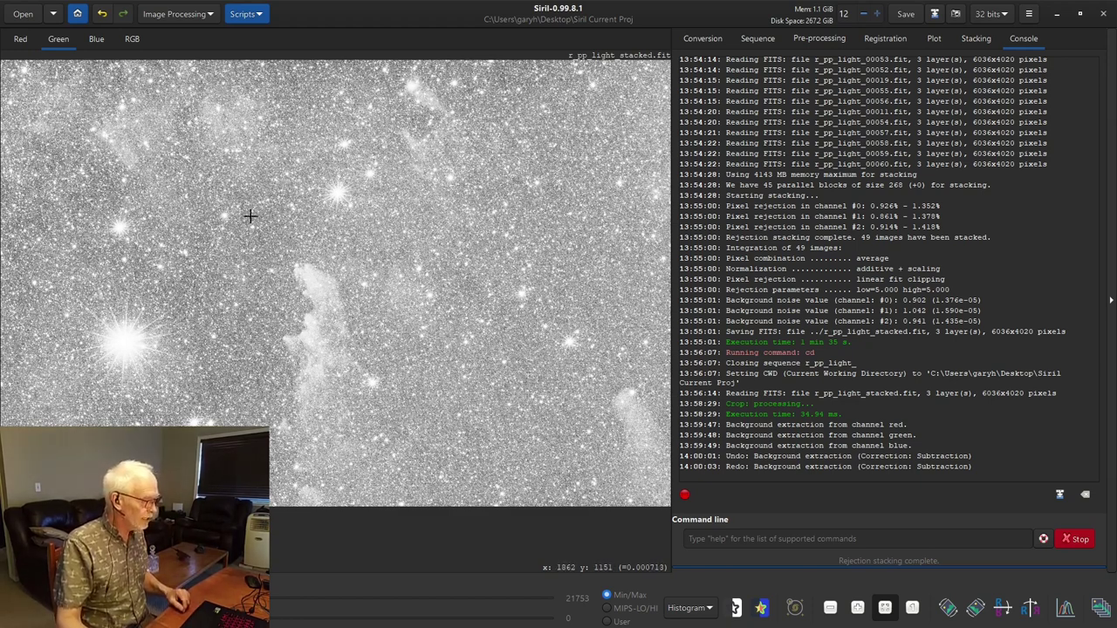
Set the display back to AutoStretch and view the image as an RGB composite
click(690, 608)
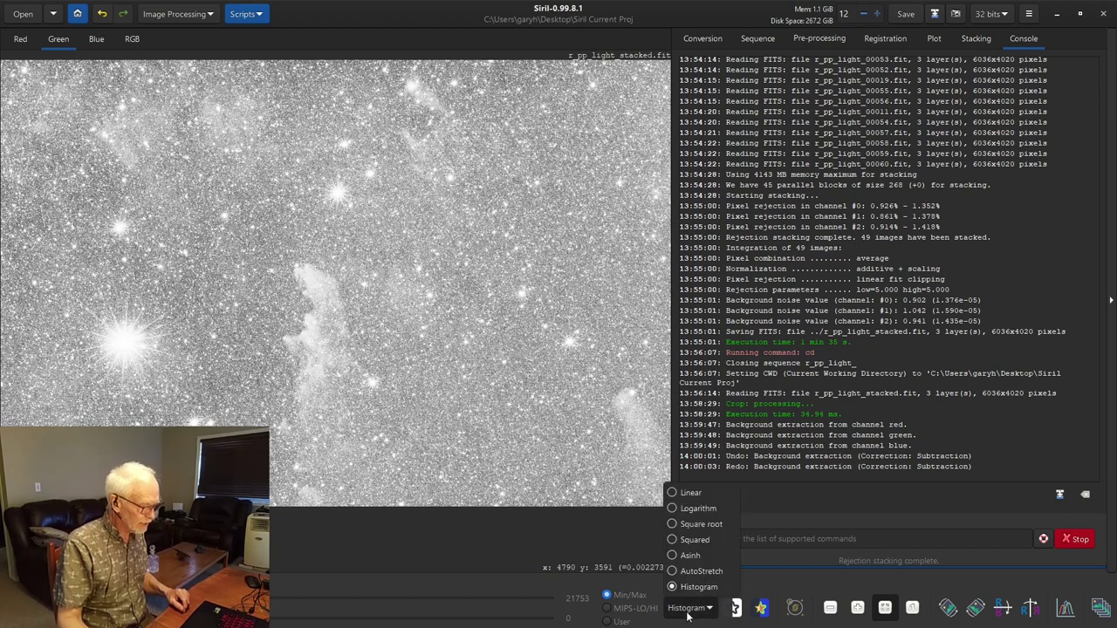
click(699, 570)
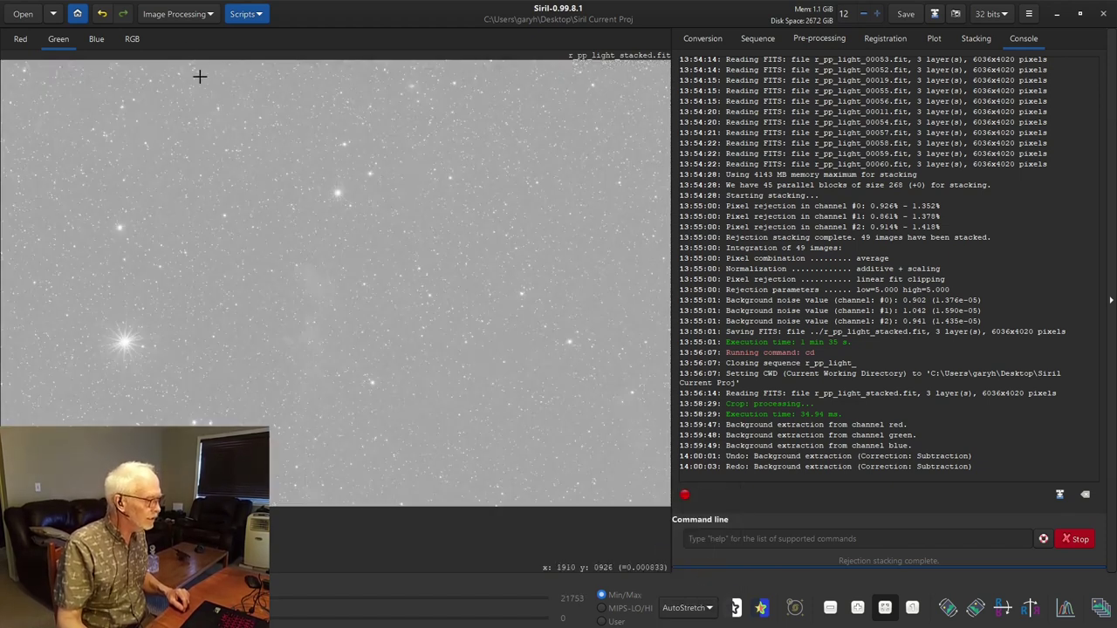
click(132, 39)
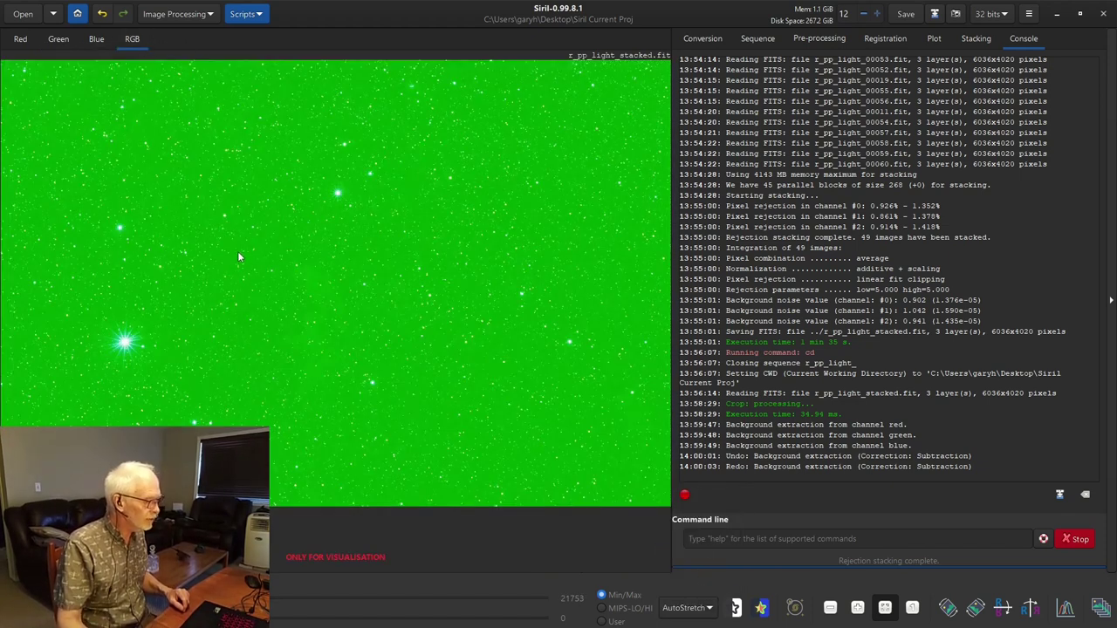
Try removing green noise with Average Neutral protection and preserved lightness, and undo it
click(190, 14)
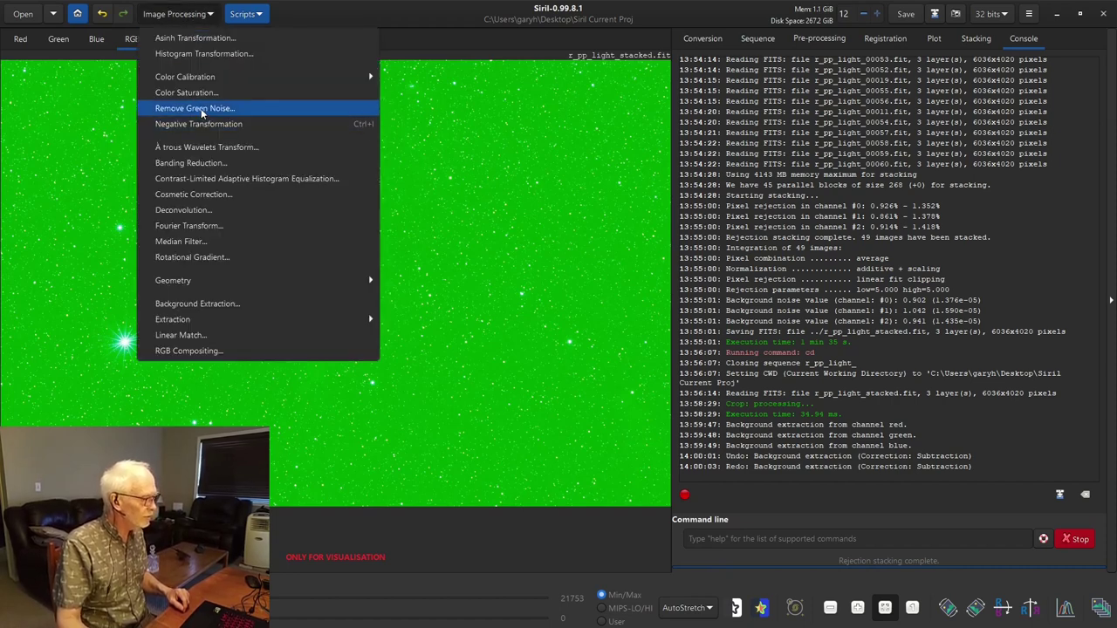
click(197, 108)
click(644, 385)
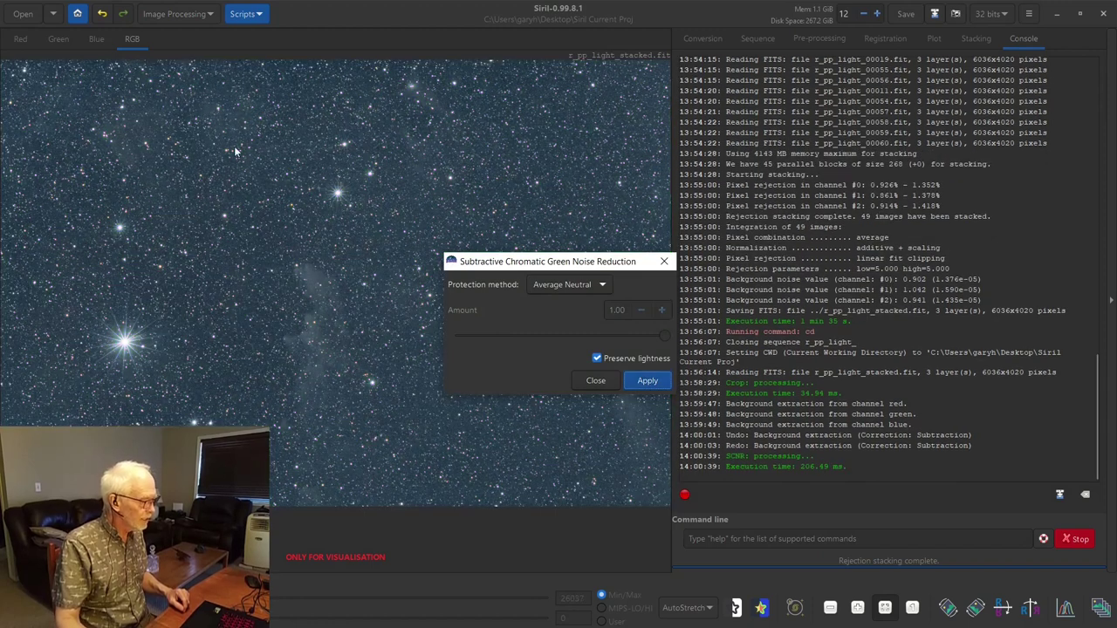
click(594, 381)
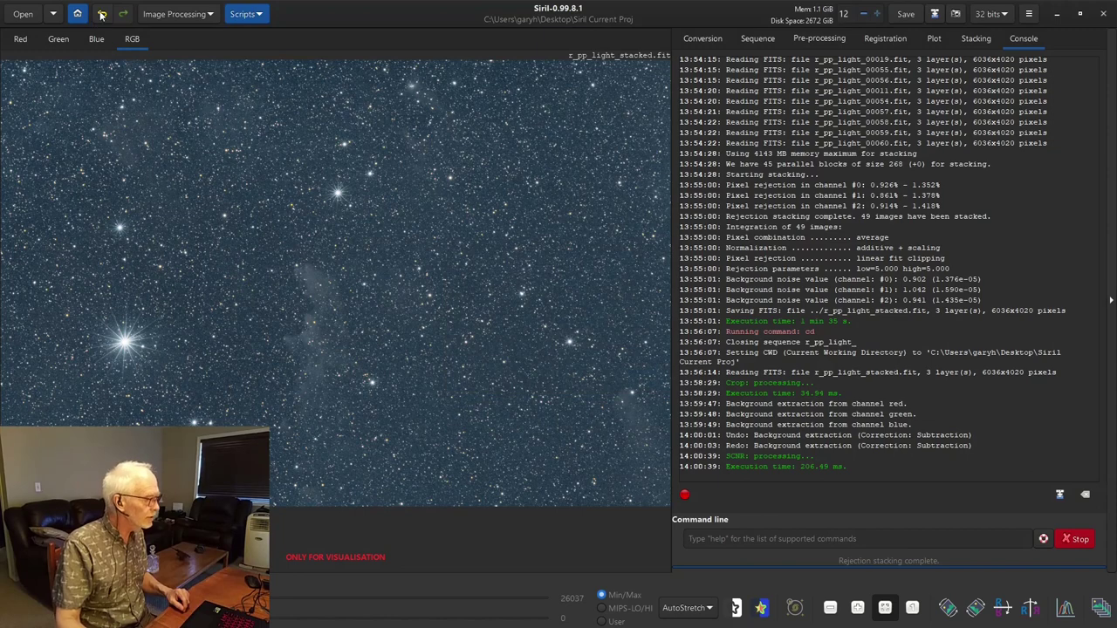
click(101, 15)
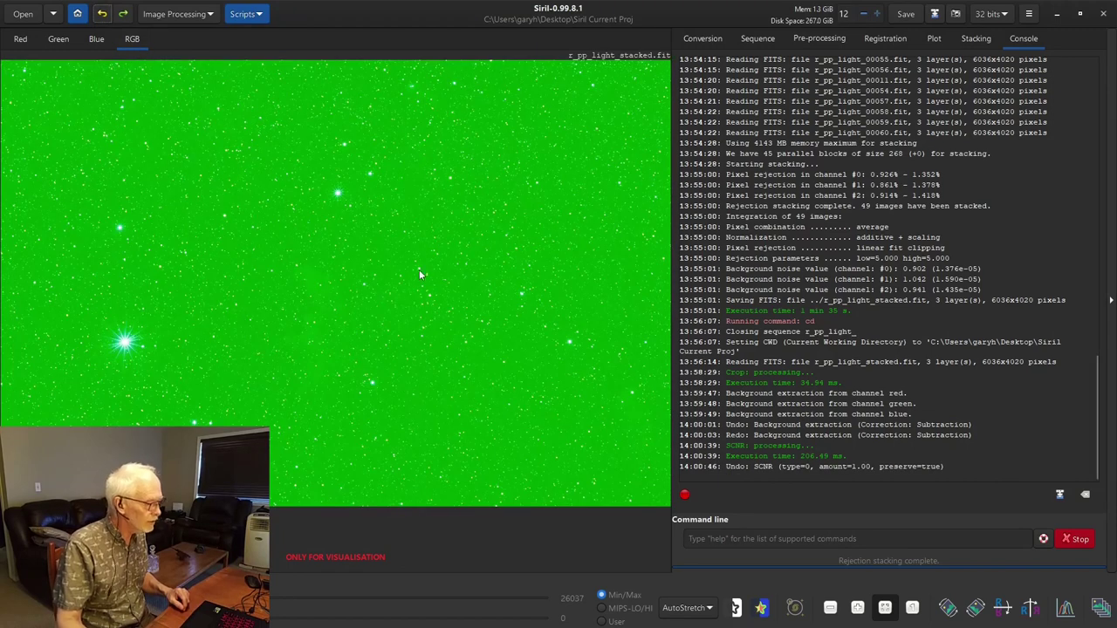
Compare the red, green and blue channels in AutoStretch display and examine the blue channel's star field up close
click(90, 39)
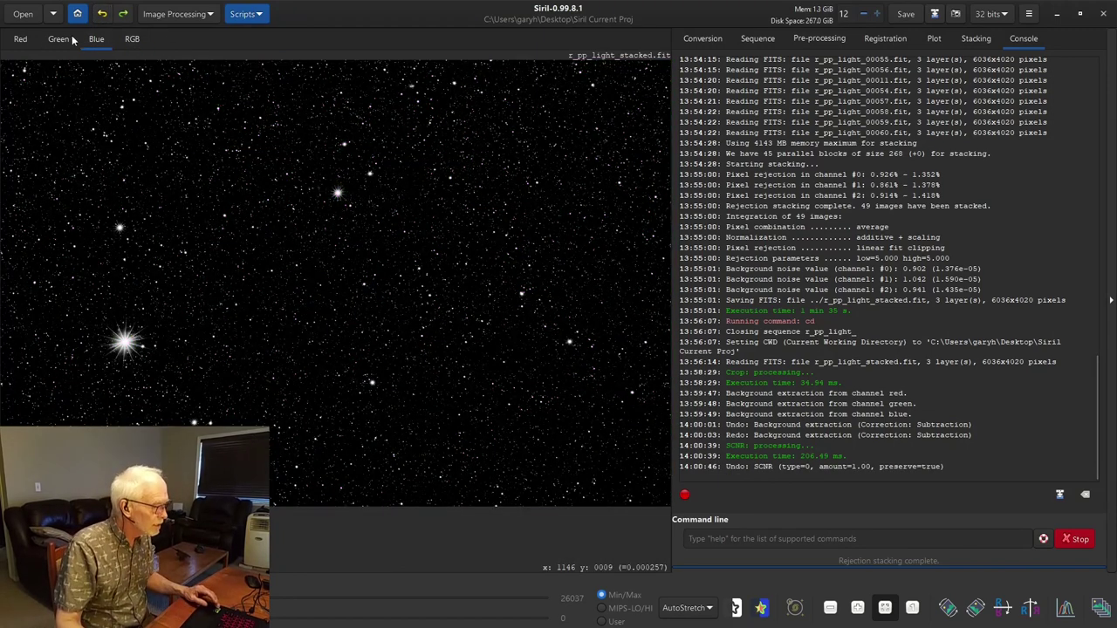
click(61, 39)
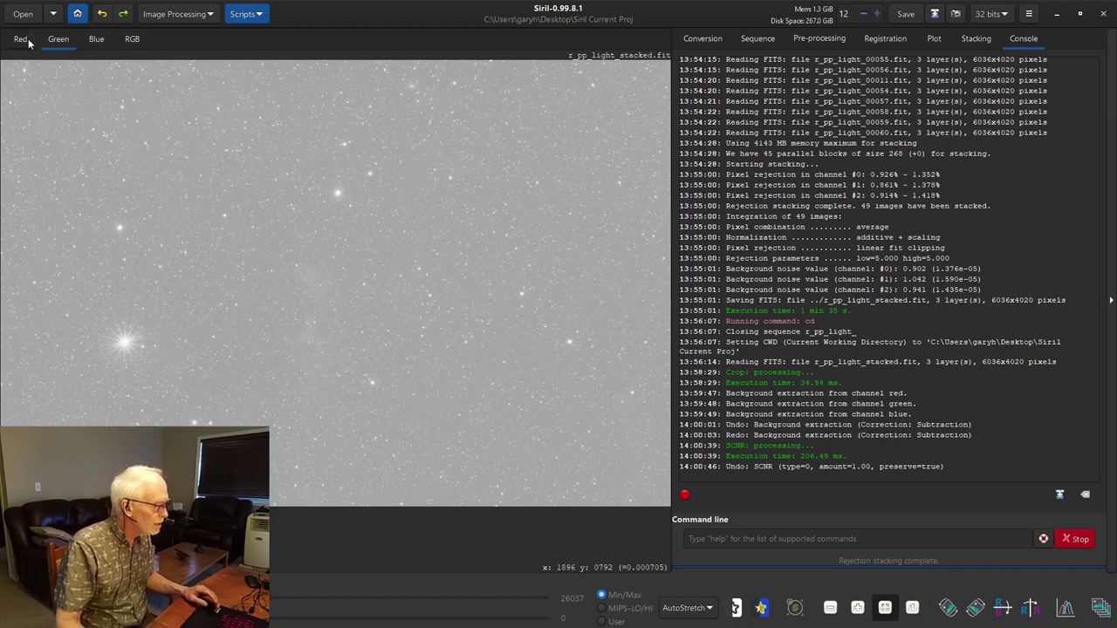
click(28, 42)
click(94, 40)
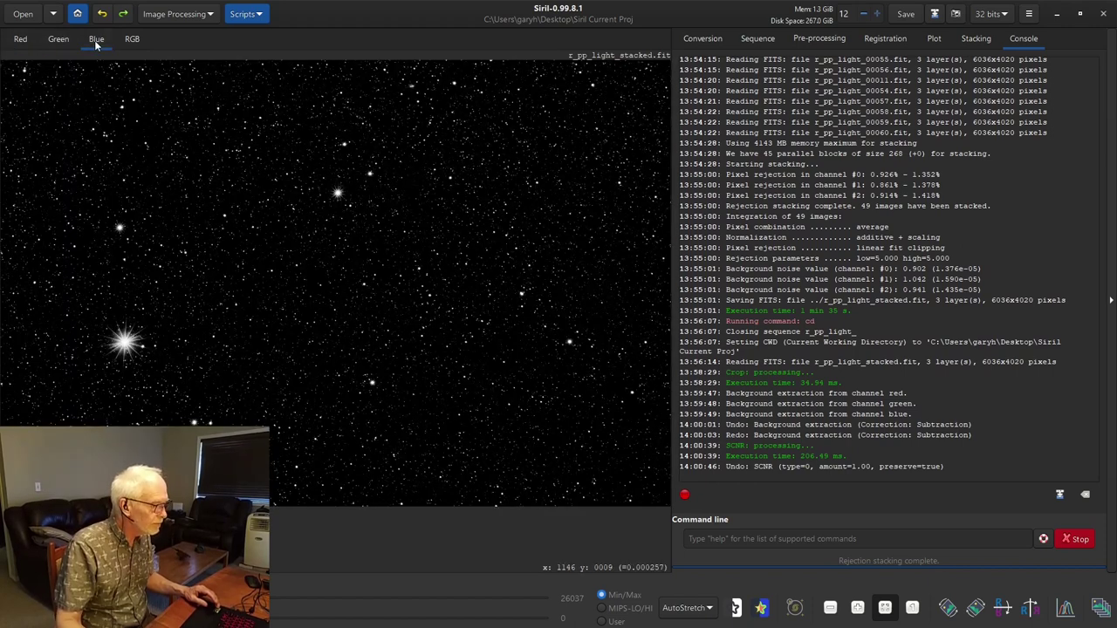
click(19, 41)
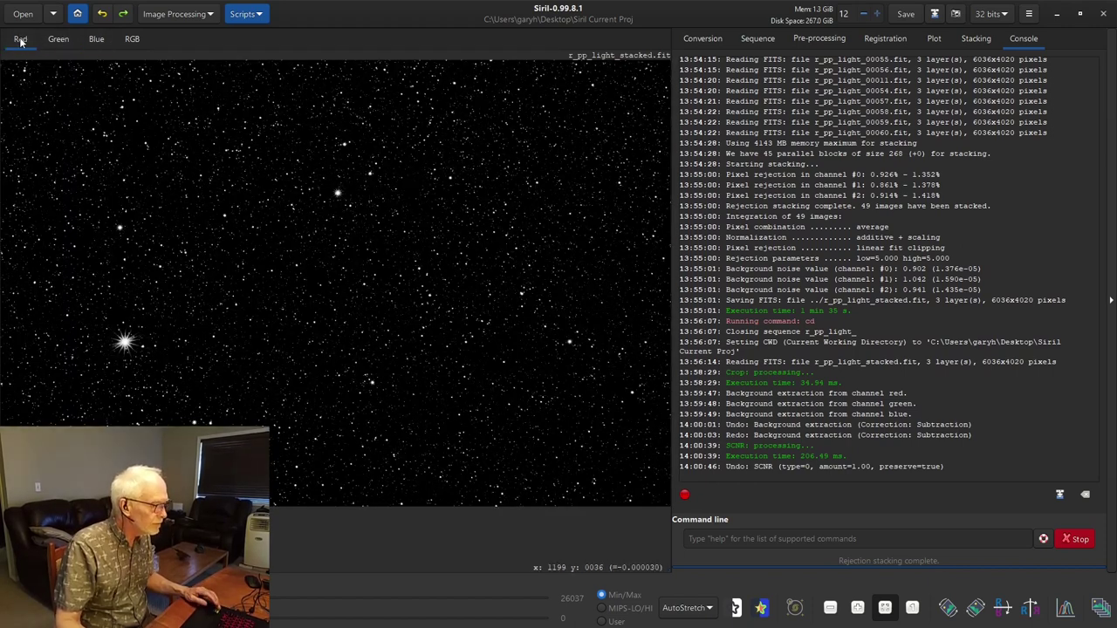
click(95, 39)
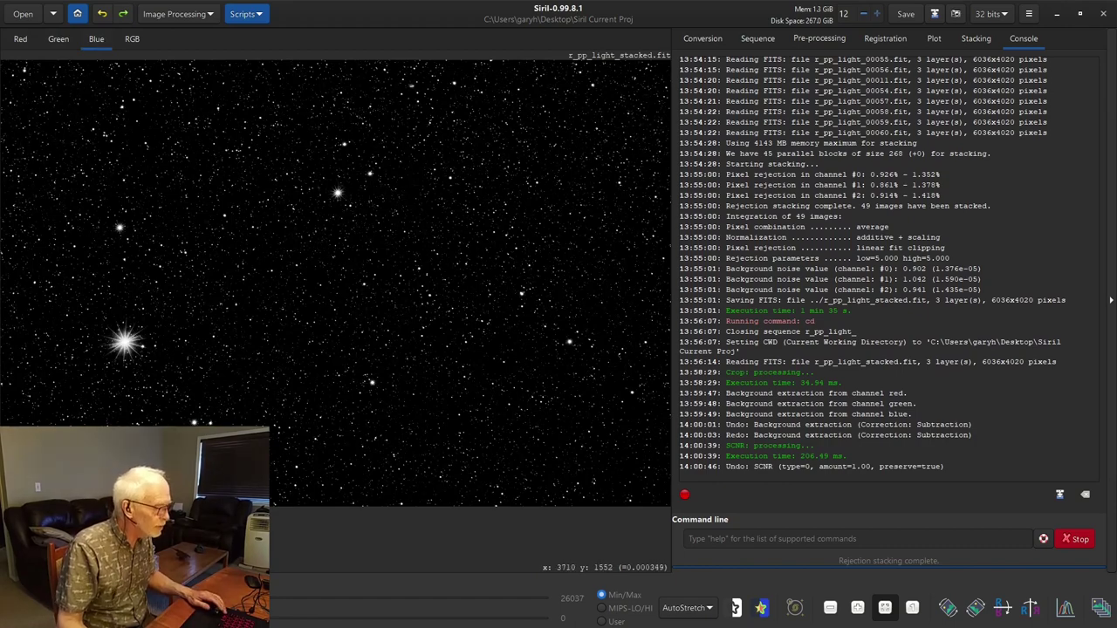
scroll(376, 214, up, 1)
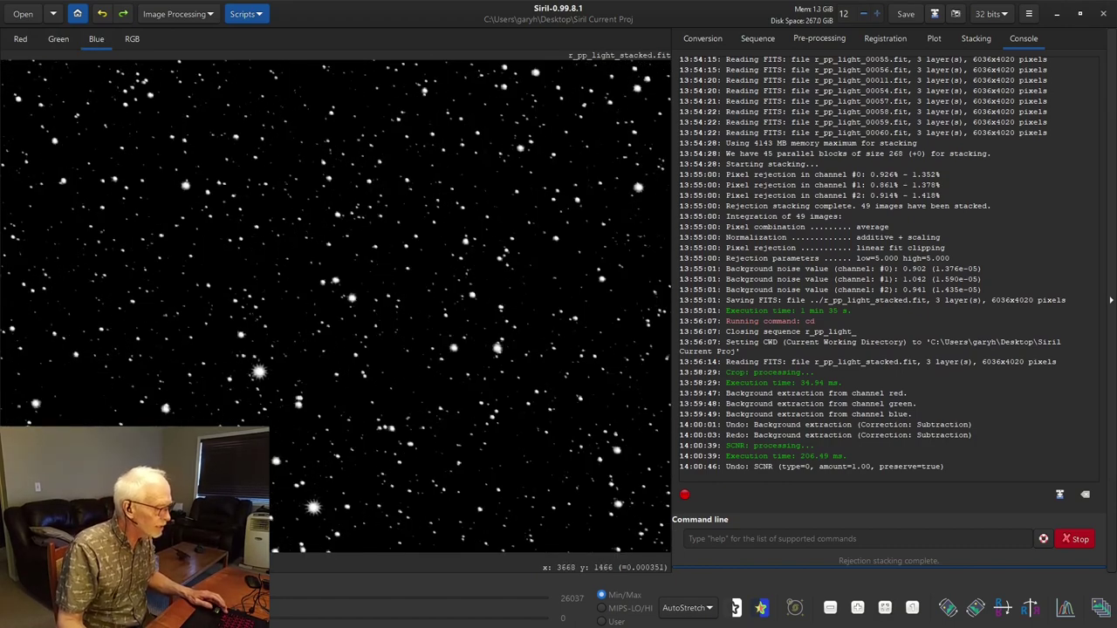
scroll(376, 214, down, 2)
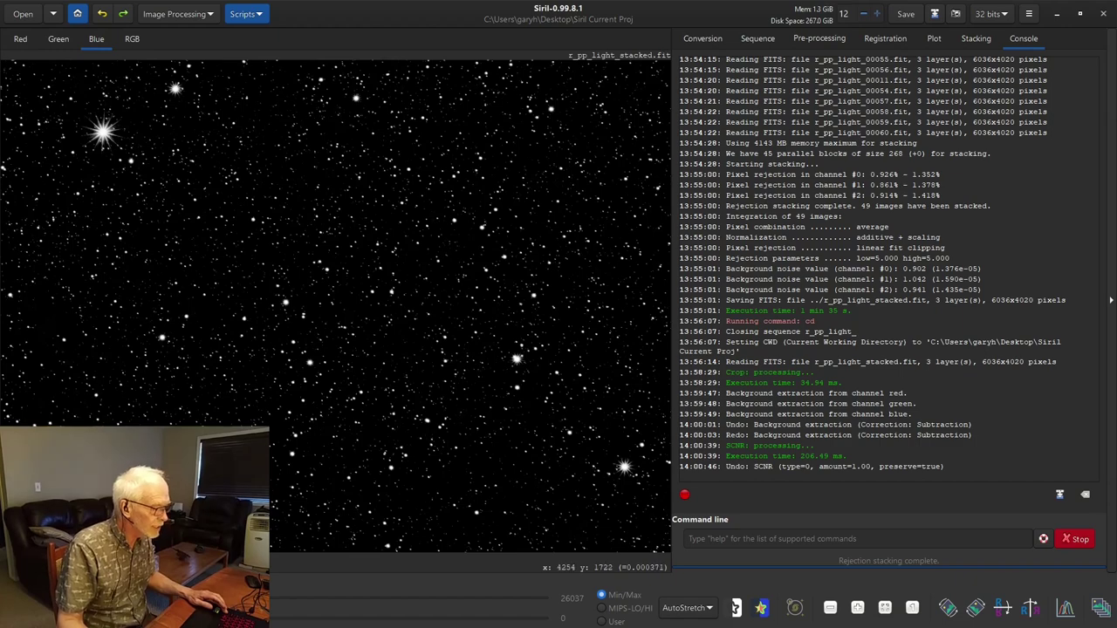
scroll(376, 214, down, 1)
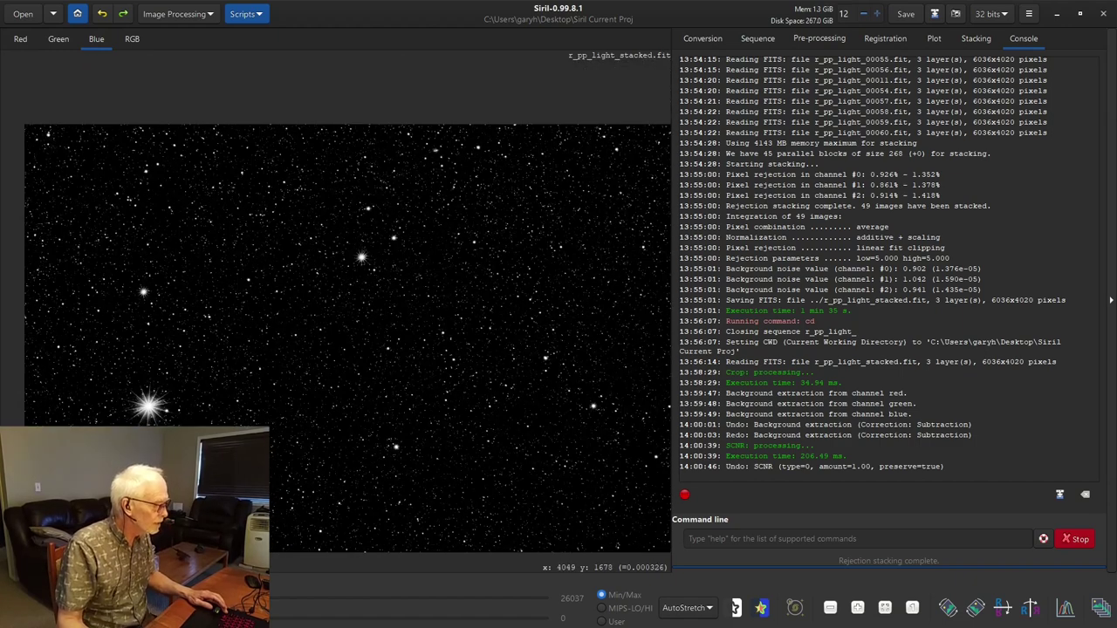
Select a starless patch of background about 42 × 76 px in the blue channel, adjusting its upper edge to exclude nearby stars
drag(508, 335, 330, 304)
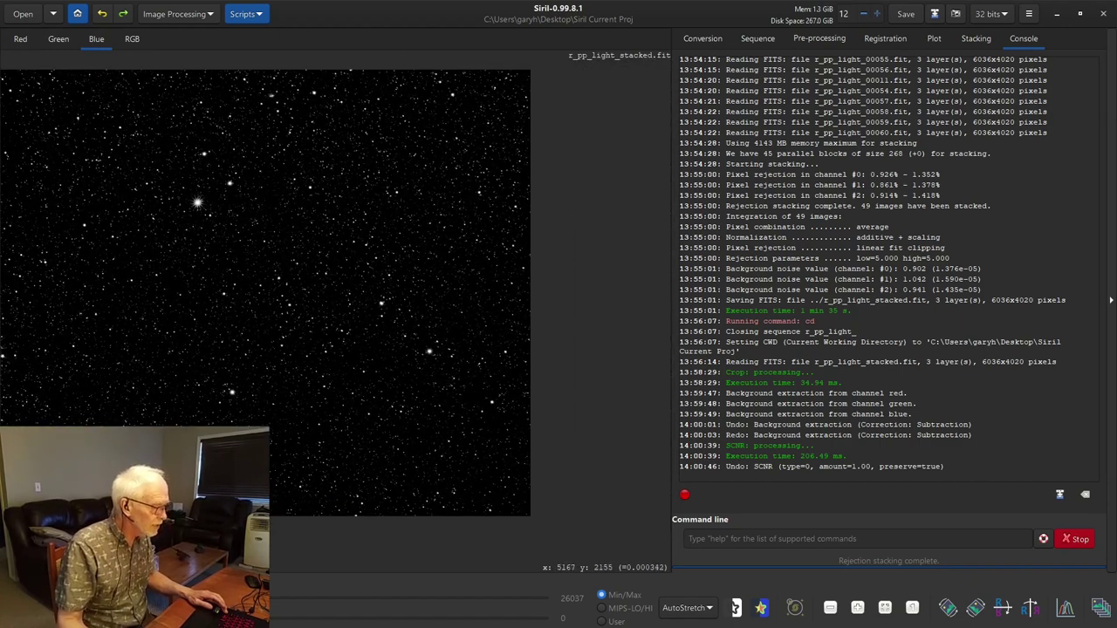
scroll(434, 309, up, 2)
scroll(434, 309, up, 1)
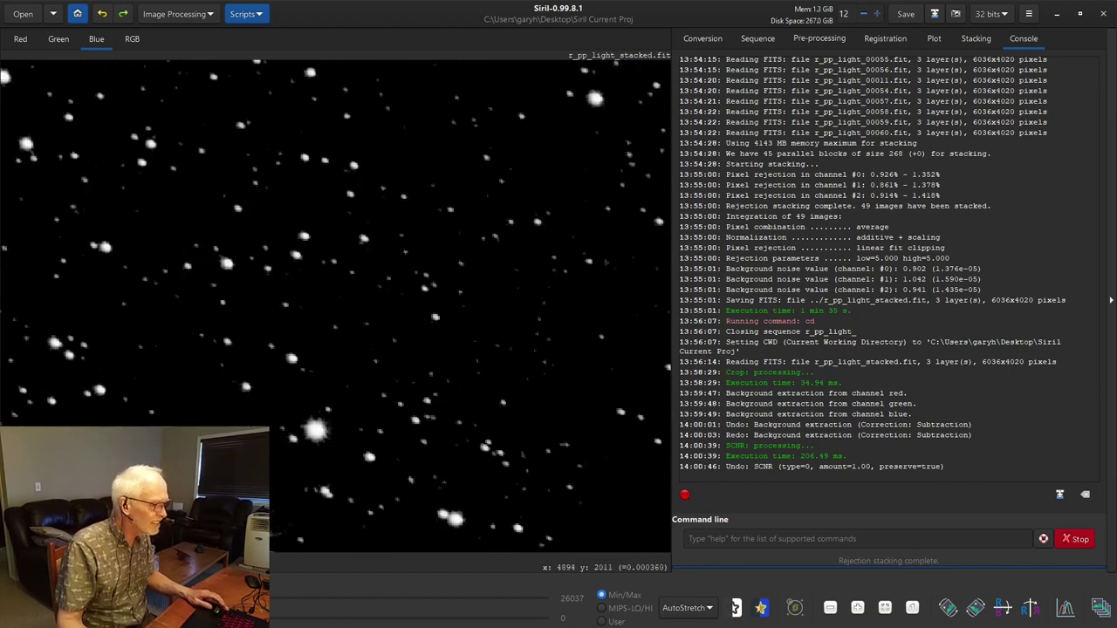
drag(537, 96, 596, 213)
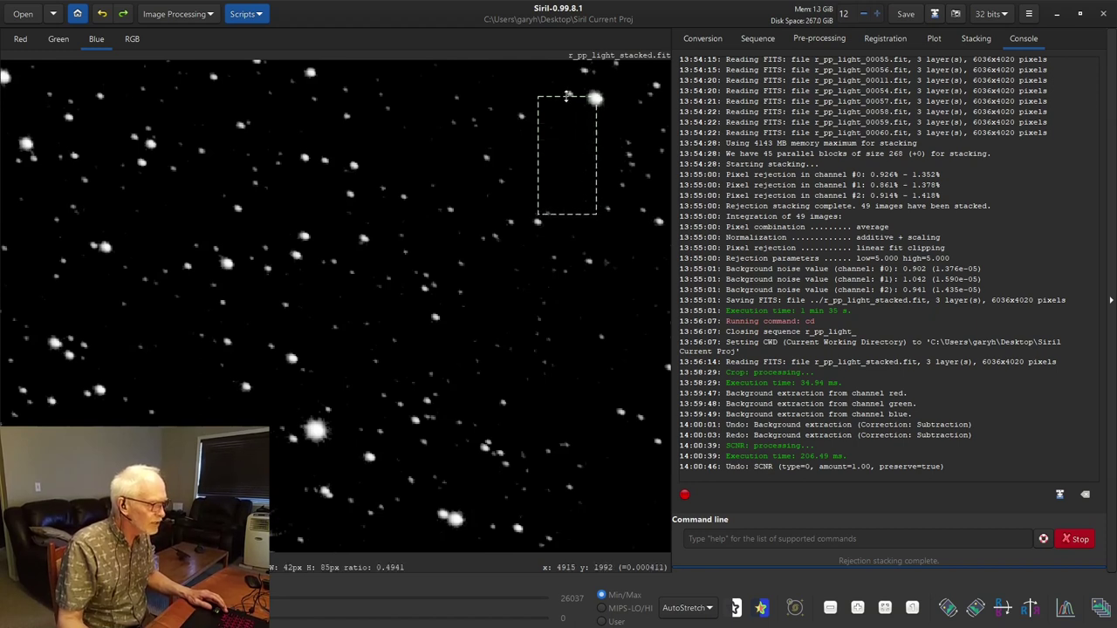
drag(558, 96, 558, 110)
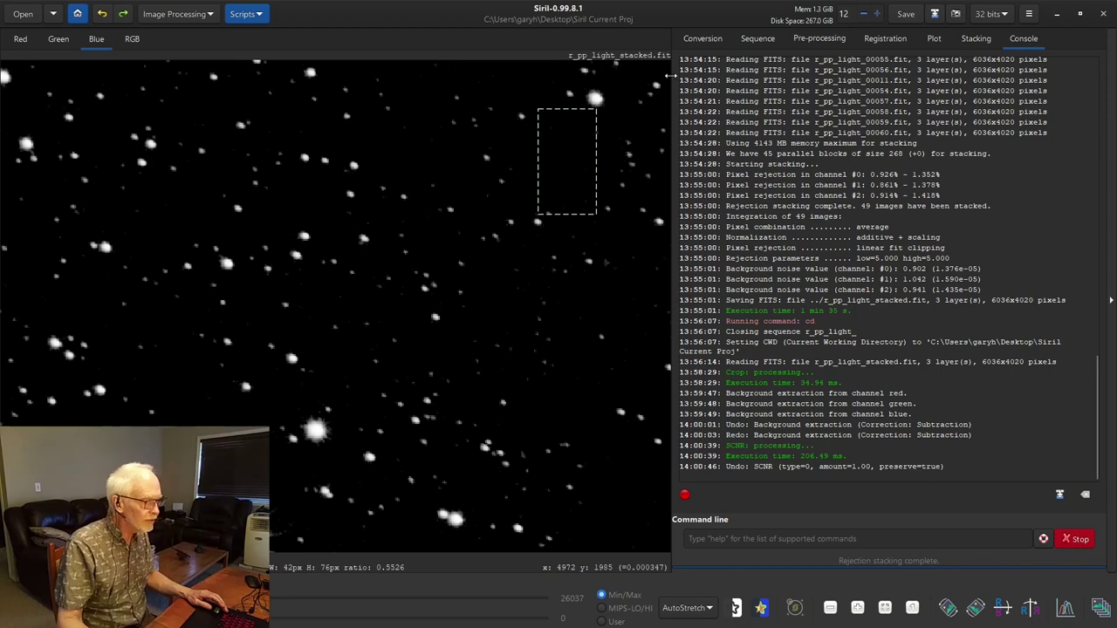
In Color Calibration, use the selected patch as the background reference and neutralize the background
click(175, 15)
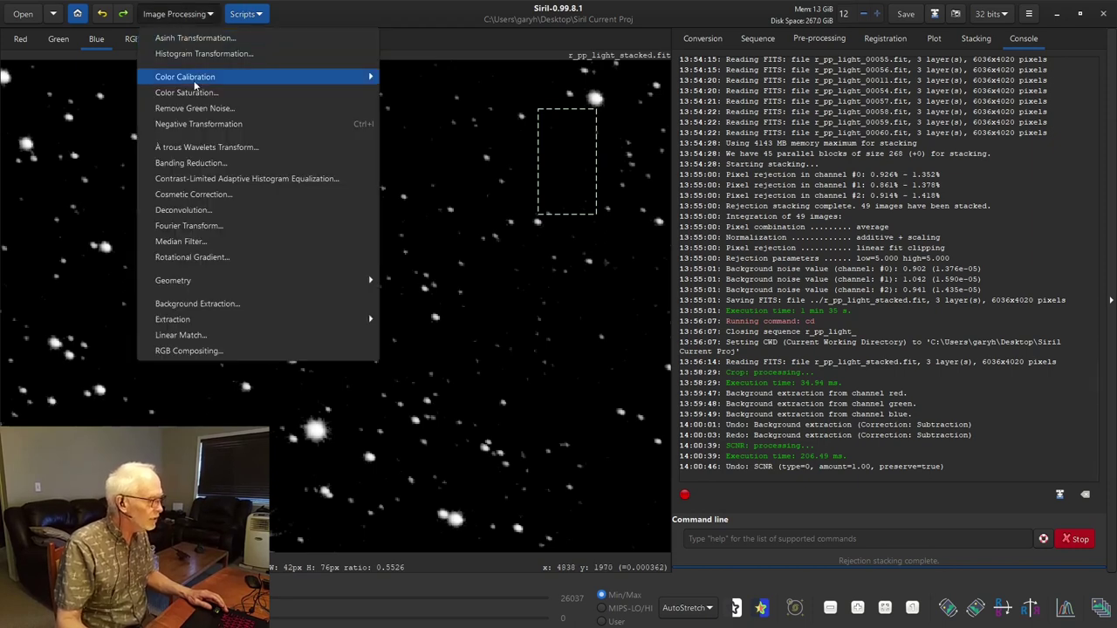
mouse_move(366, 76)
click(425, 80)
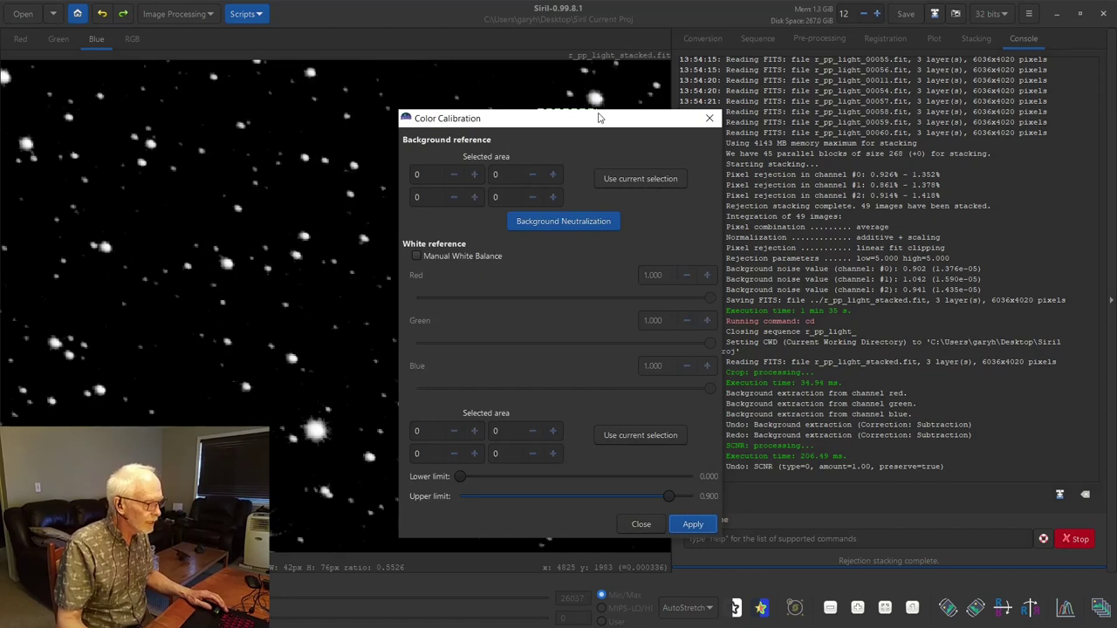
drag(602, 120, 893, 58)
click(916, 118)
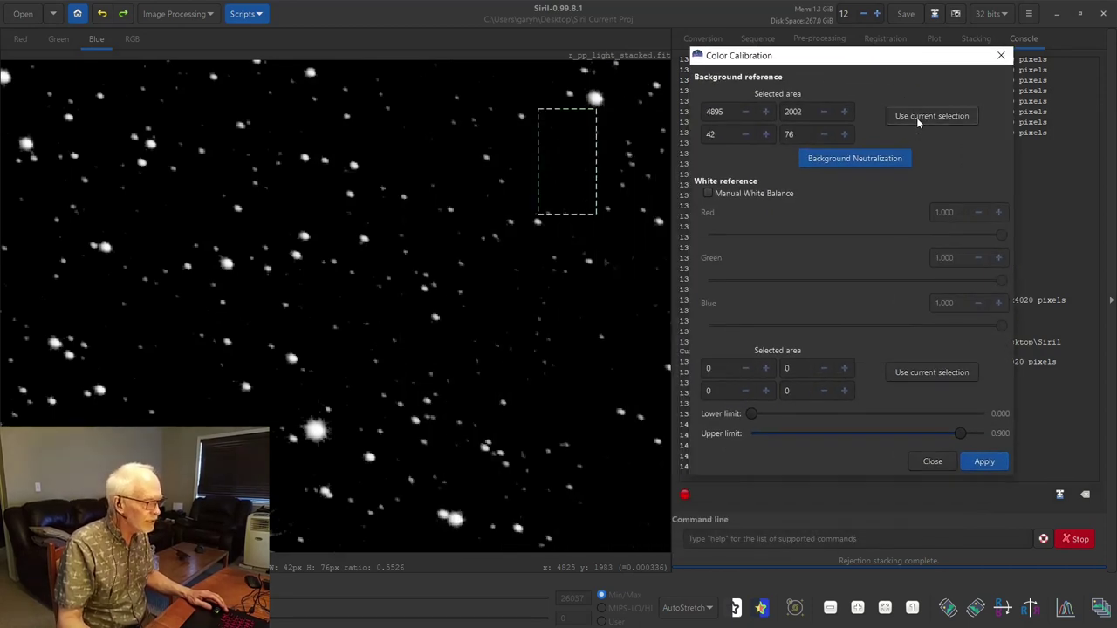
click(854, 160)
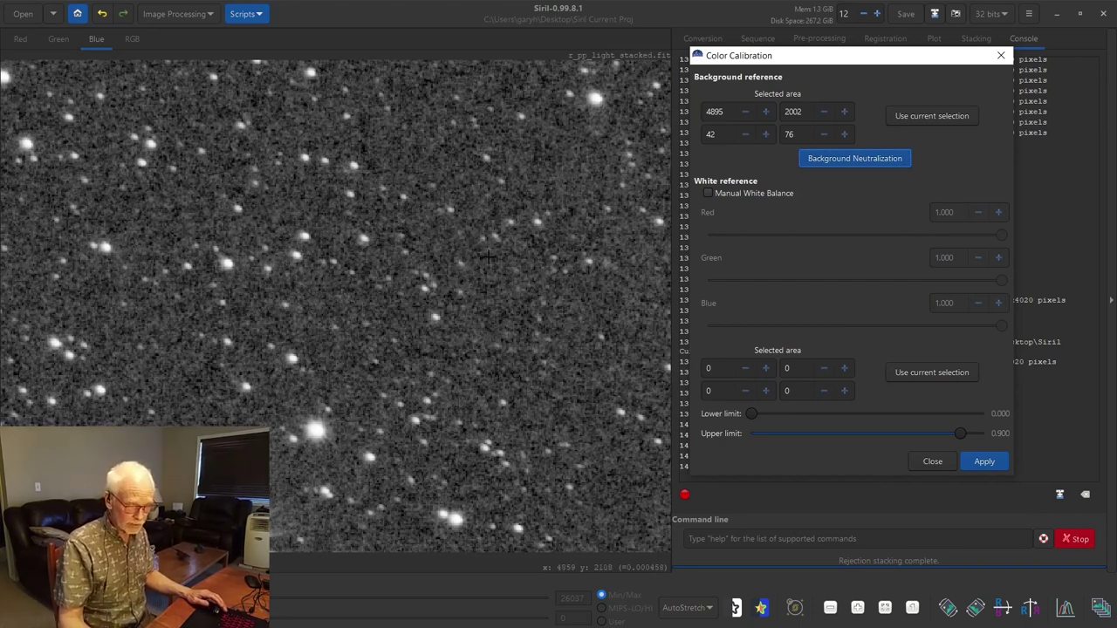
Compare the RGB and blue views, and select the core of the bright spiked star in the blue channel, about 39 × 38 px
click(131, 39)
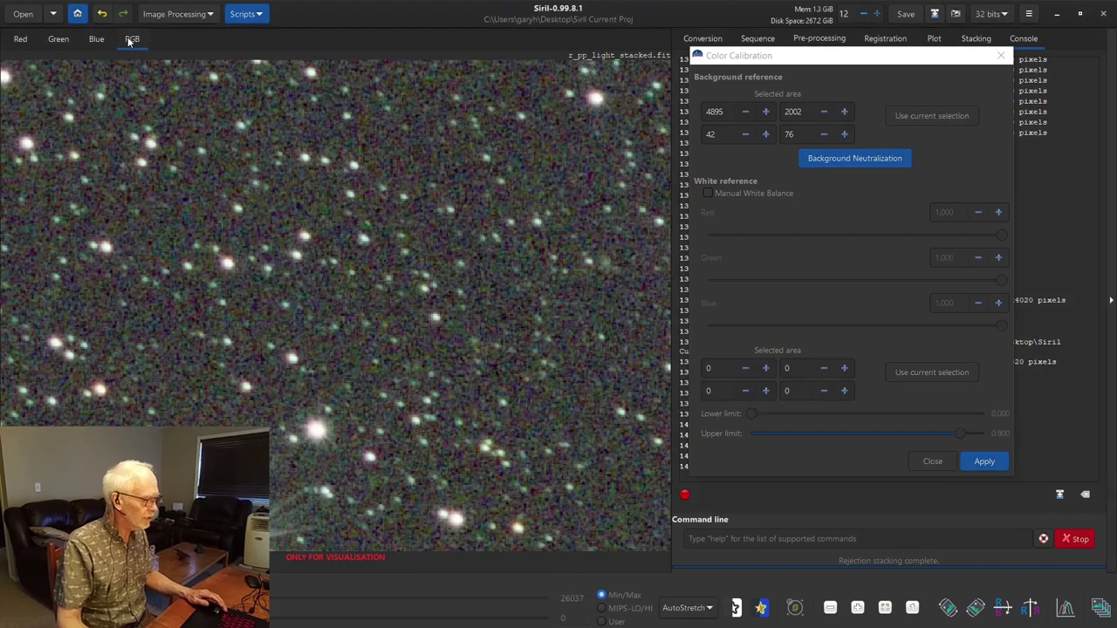
click(96, 40)
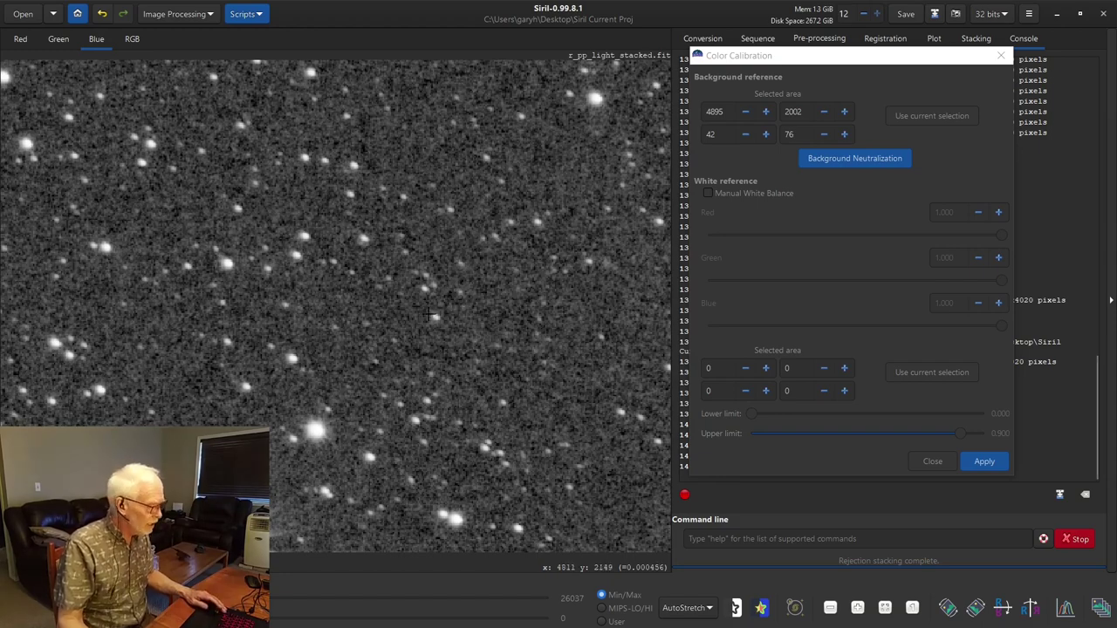
scroll(409, 336, down, 2)
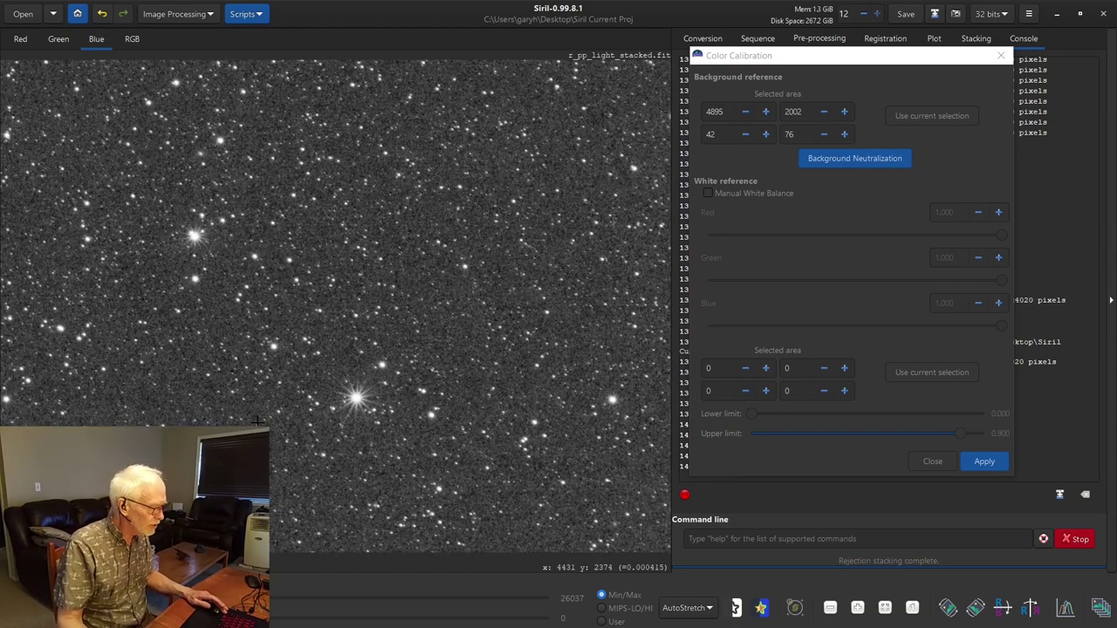
scroll(352, 394, up, 2)
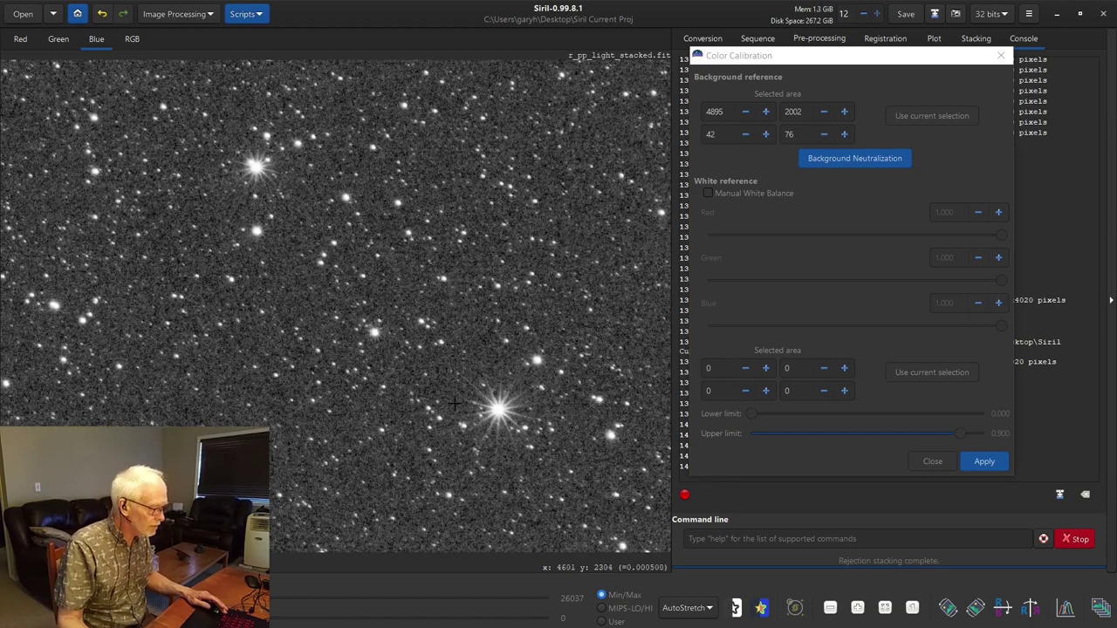
click(132, 40)
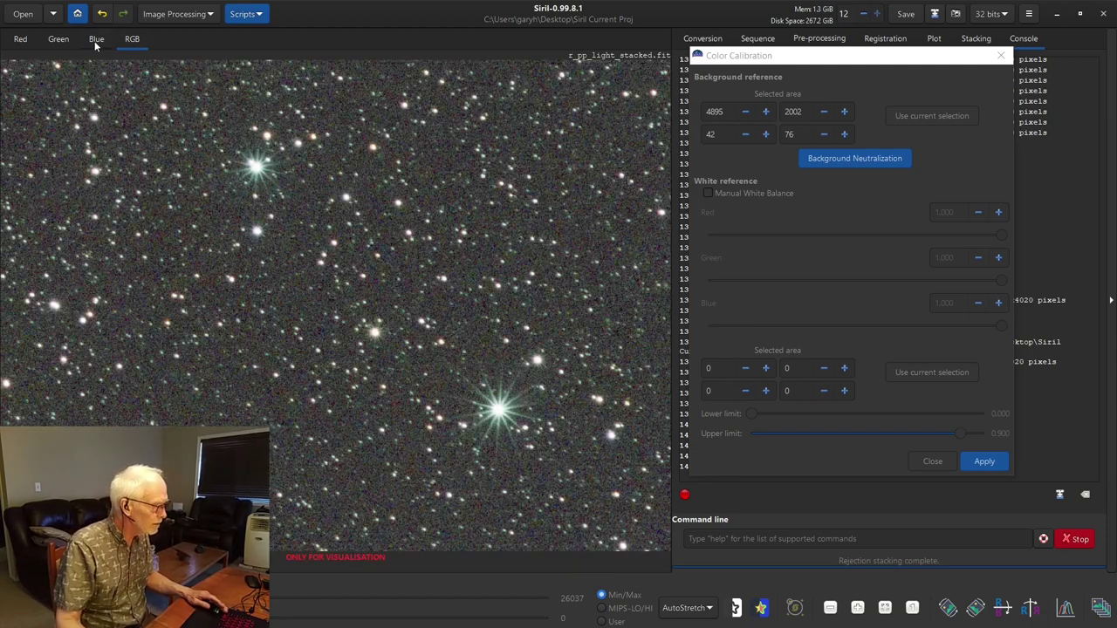
click(96, 39)
scroll(511, 407, up, 2)
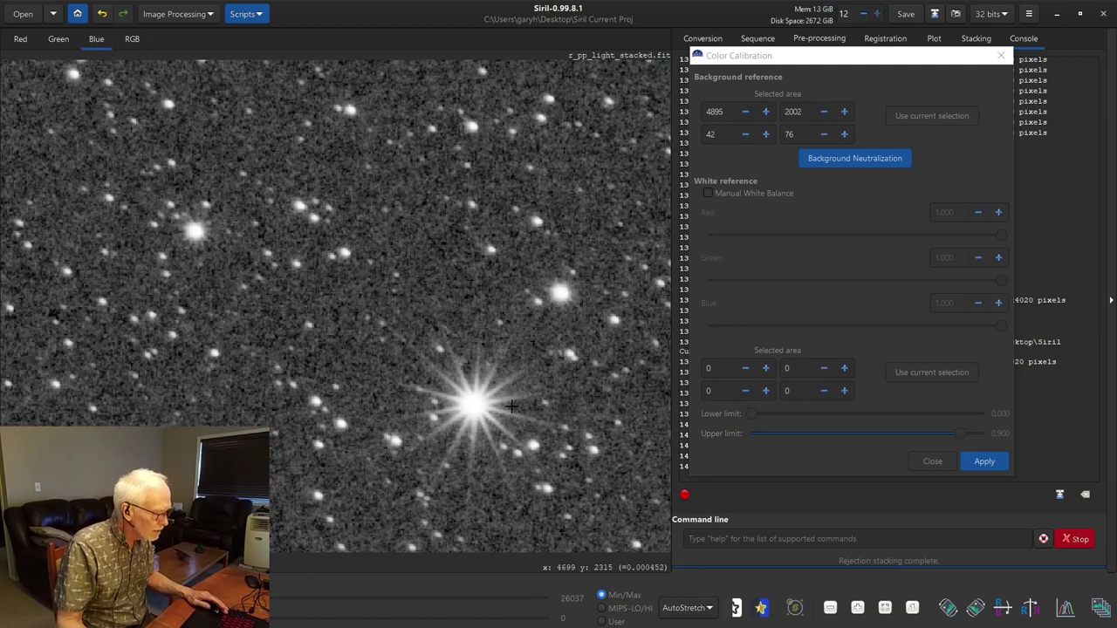
drag(444, 378, 498, 429)
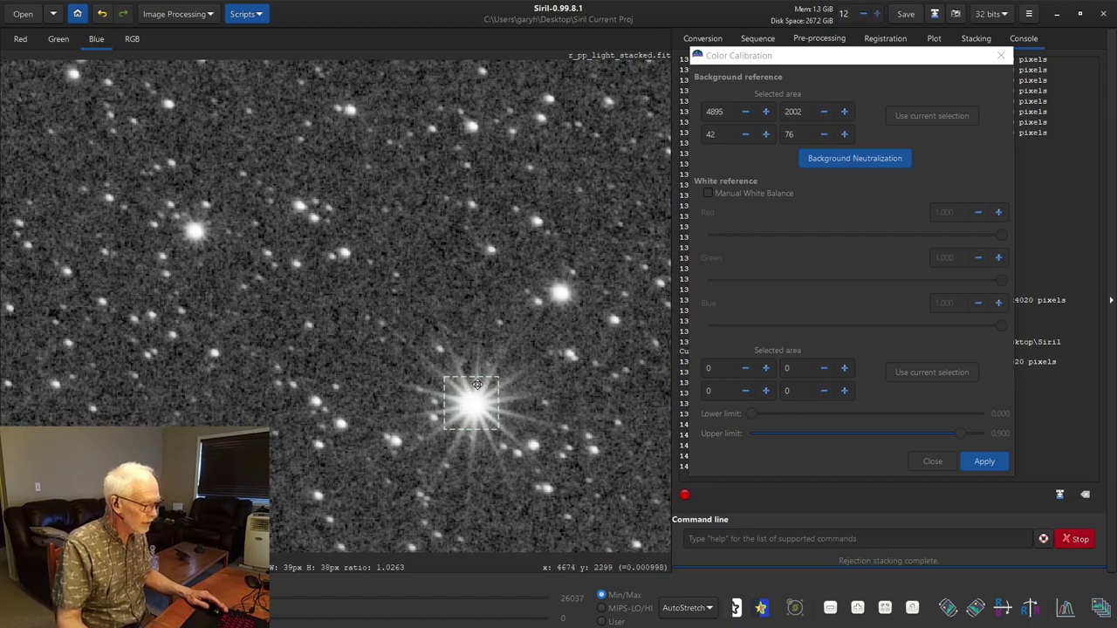
Use the star selection as the white reference and apply the color calibration
click(923, 373)
click(979, 461)
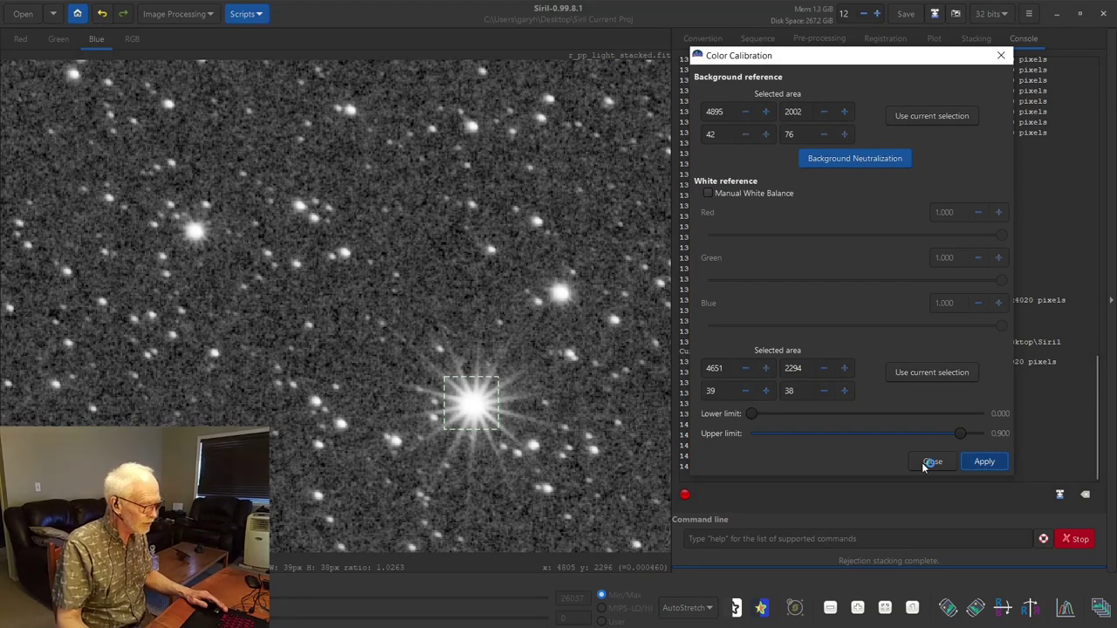
click(931, 462)
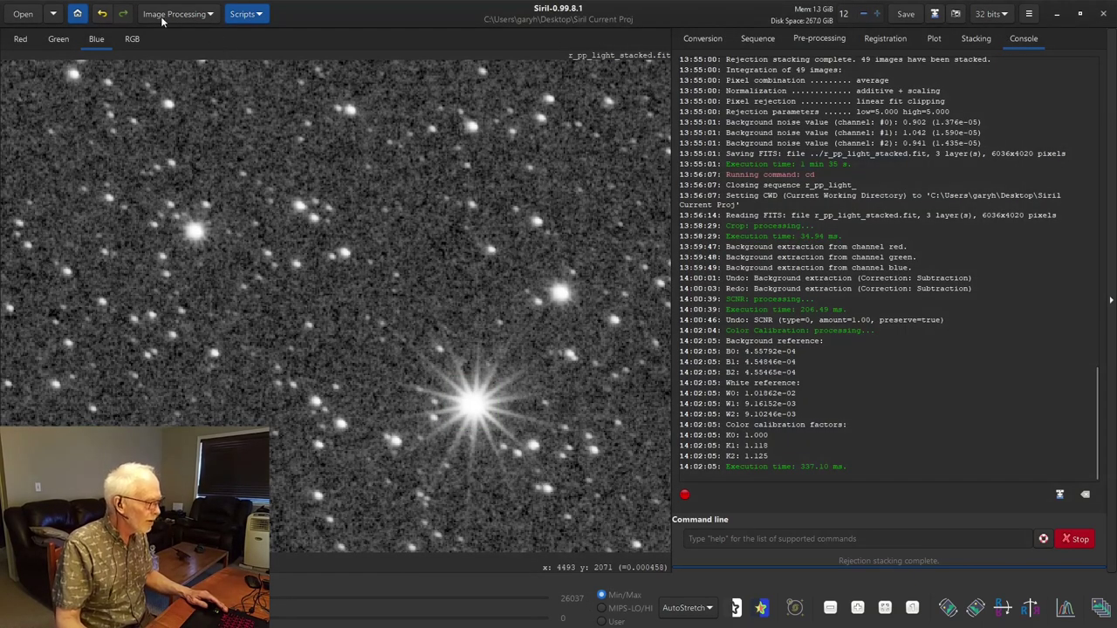
Show the RGB composite and remove green noise with Average Neutral protection and preserved lightness
click(138, 39)
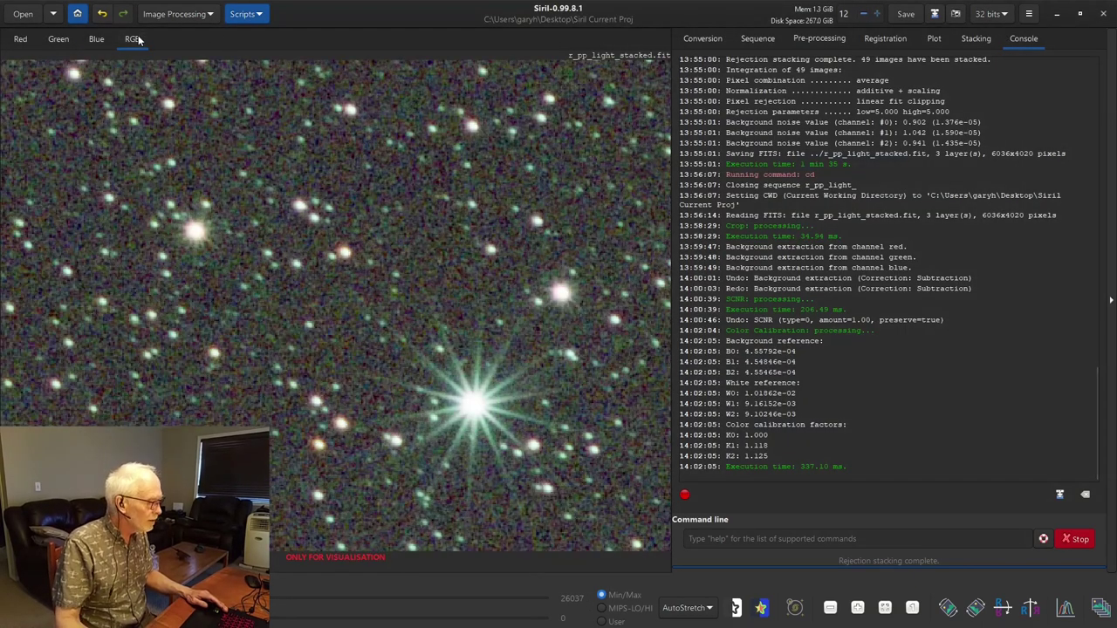
click(884, 607)
click(196, 14)
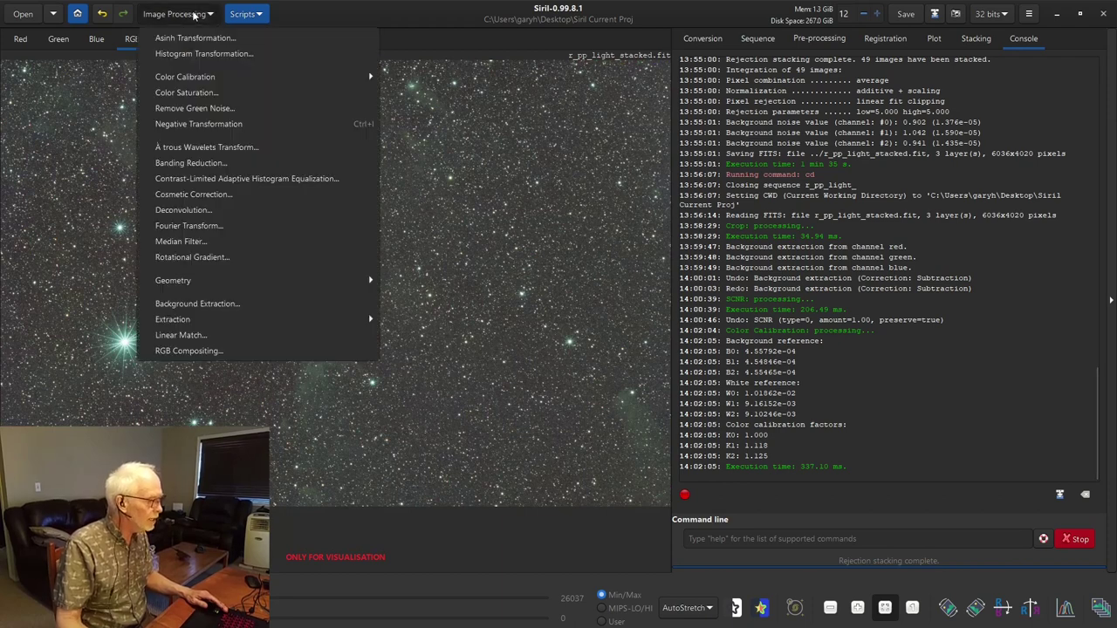
click(193, 109)
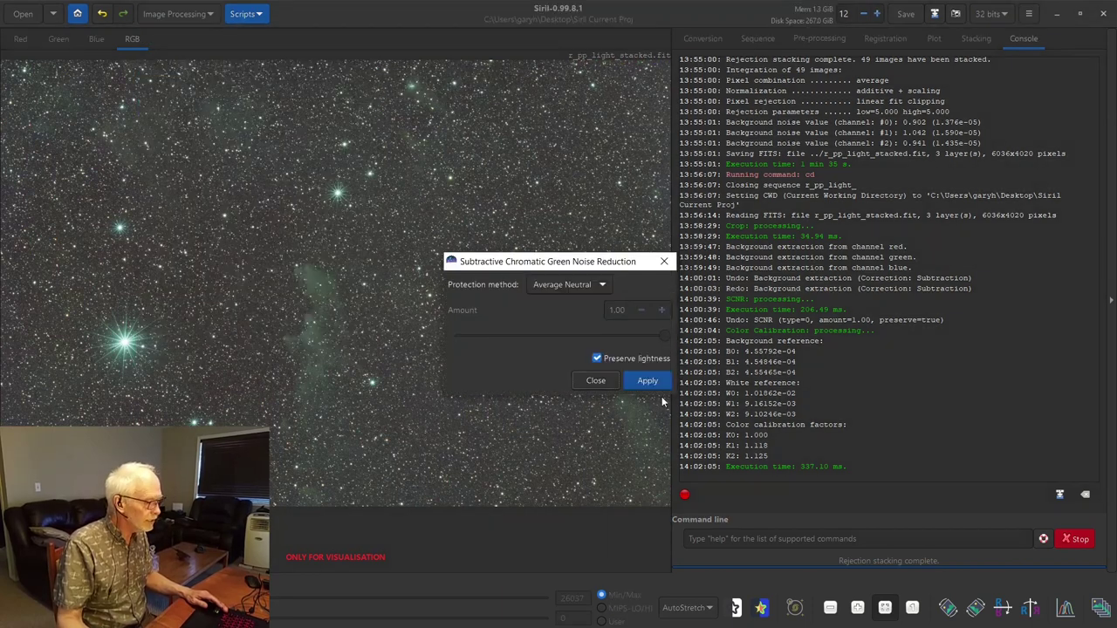
click(649, 379)
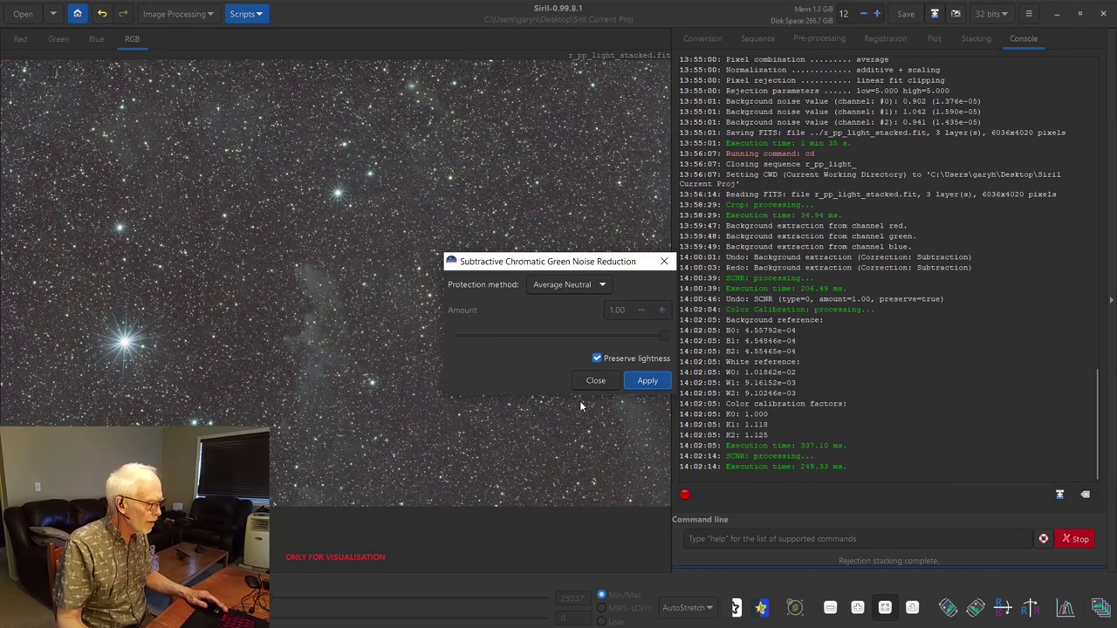
click(599, 380)
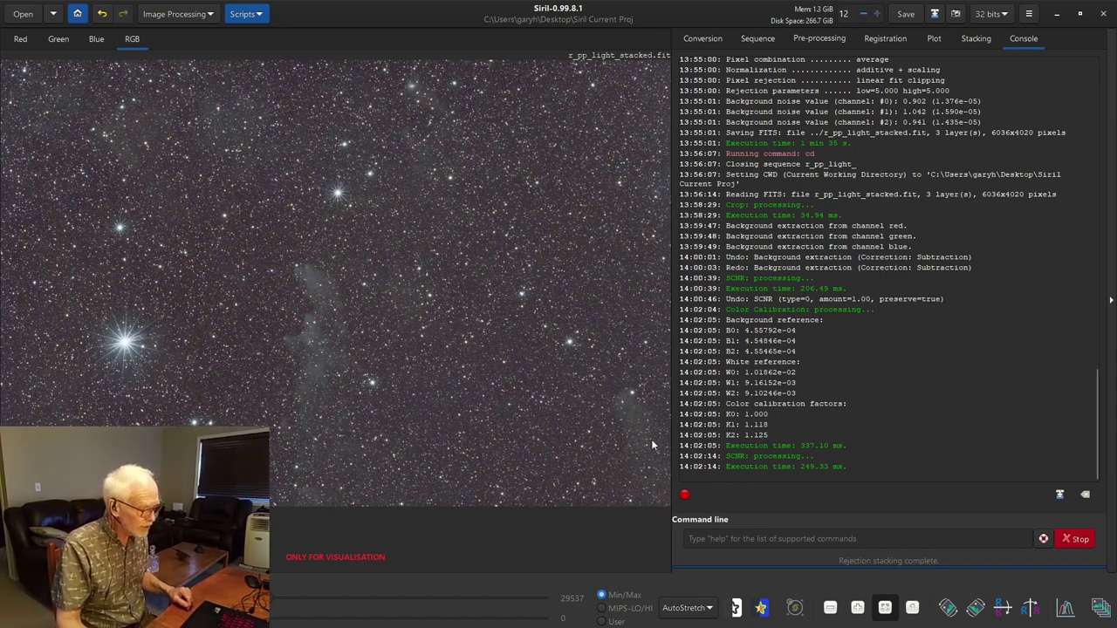
Start Photometric Color Calibration, look up the object "rigel" and choose the Simbad entry for its coordinates
click(173, 15)
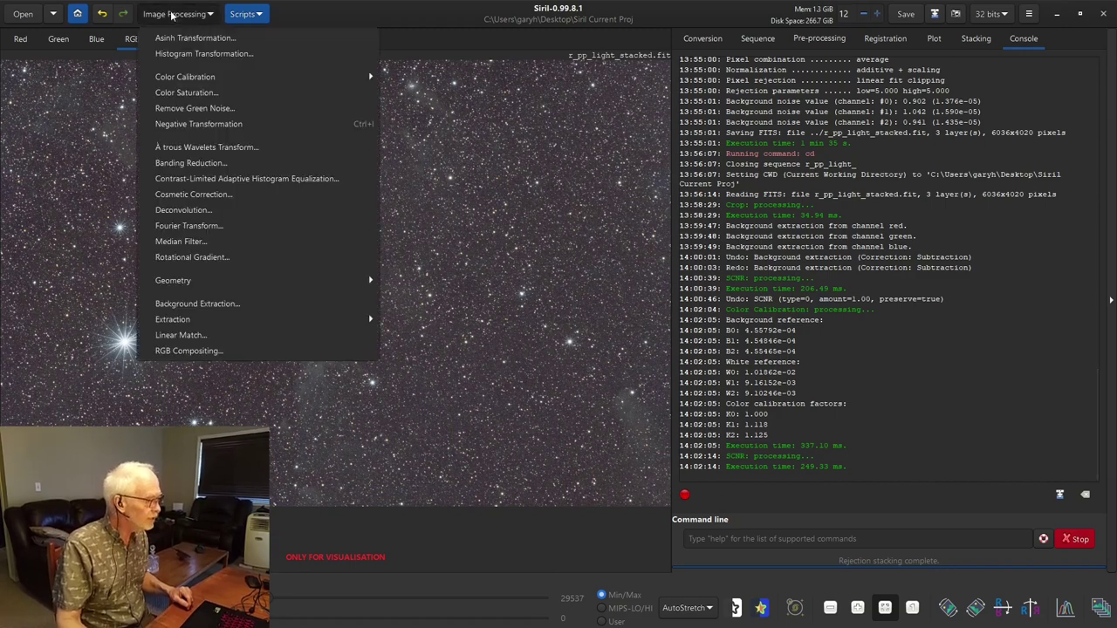
mouse_move(211, 79)
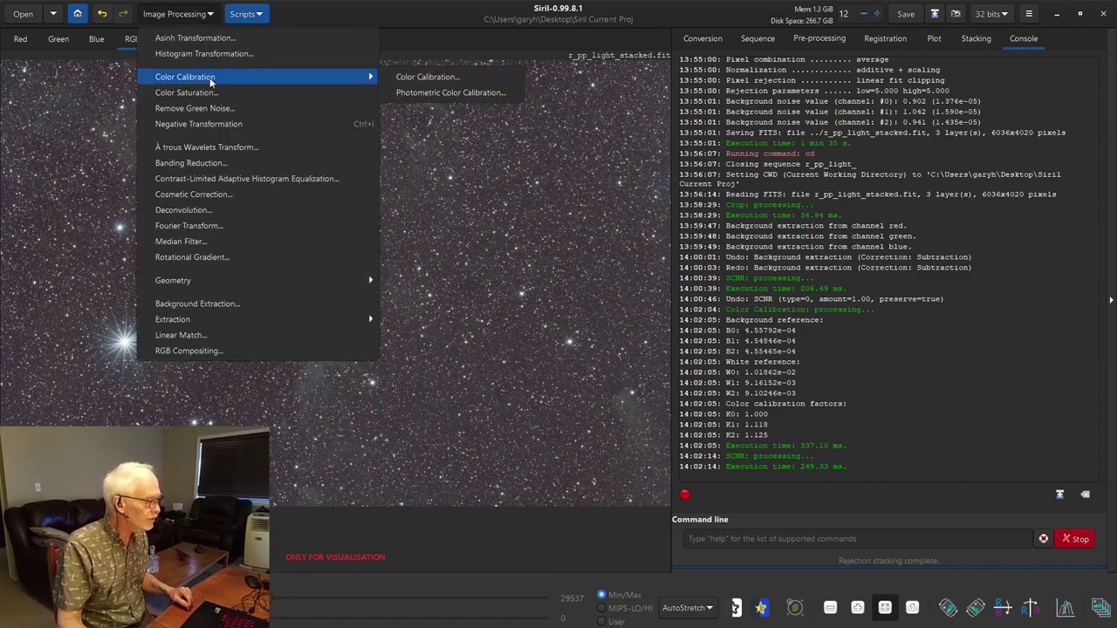
click(415, 98)
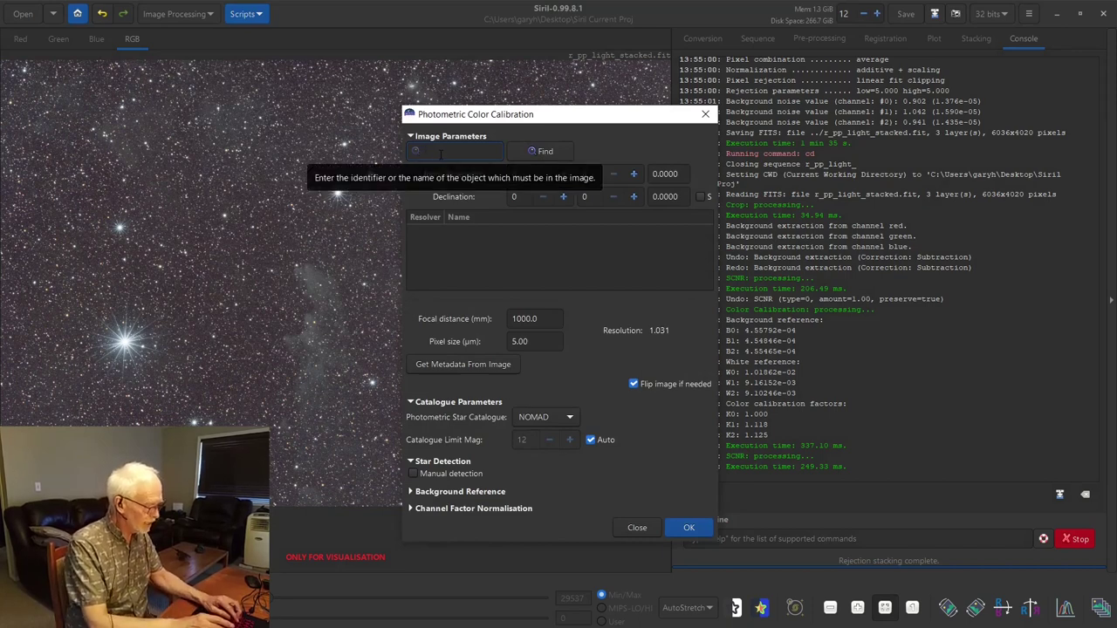
text(n)
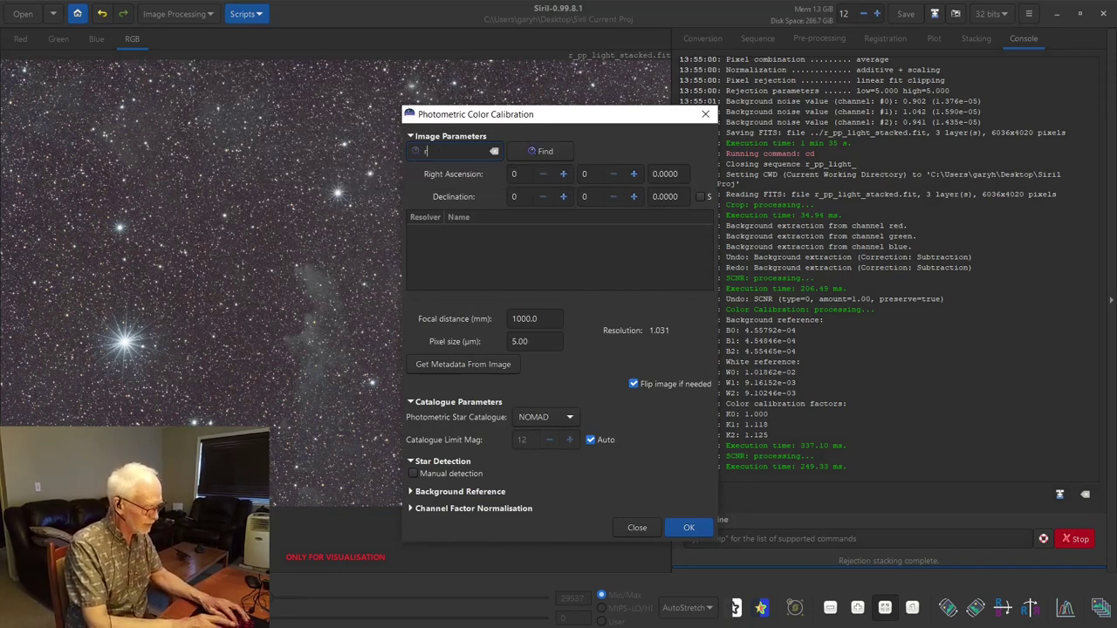
text(igel)
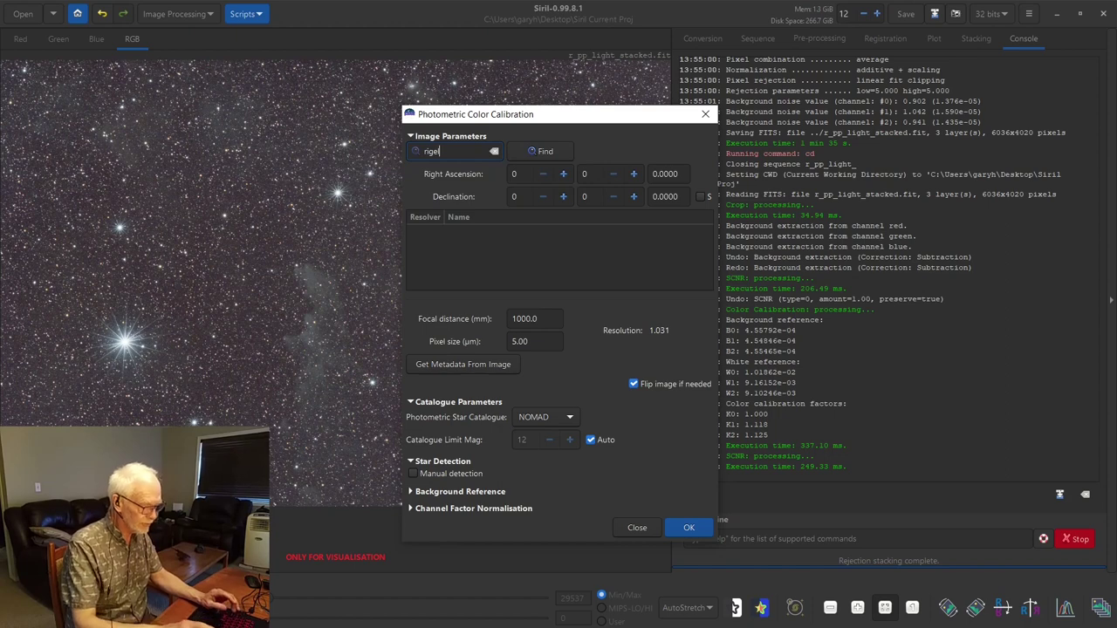
key(Return)
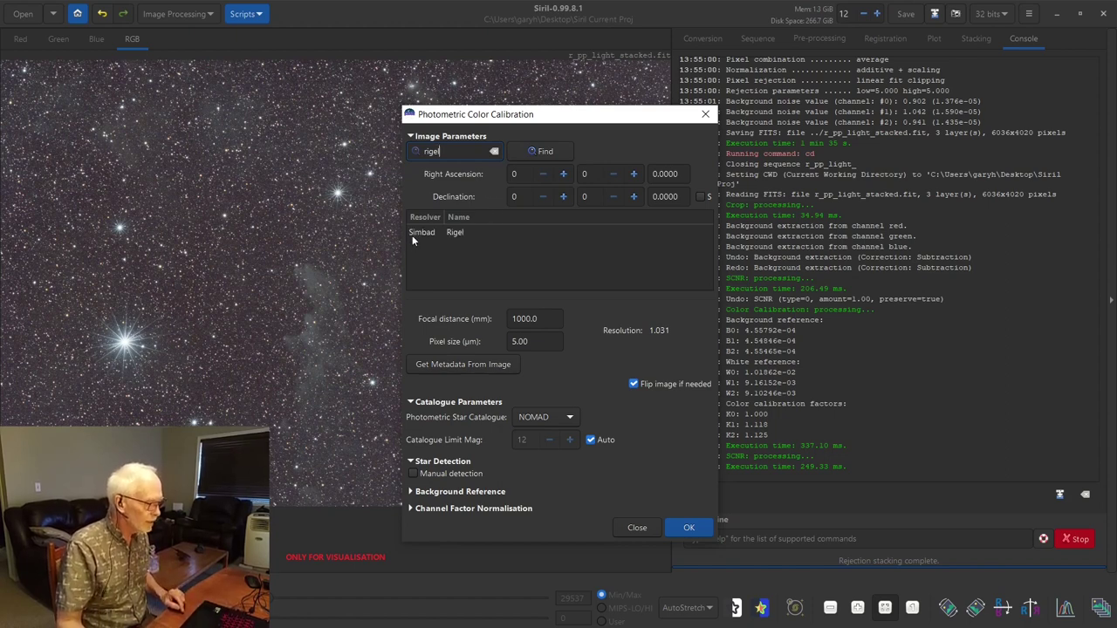
click(424, 234)
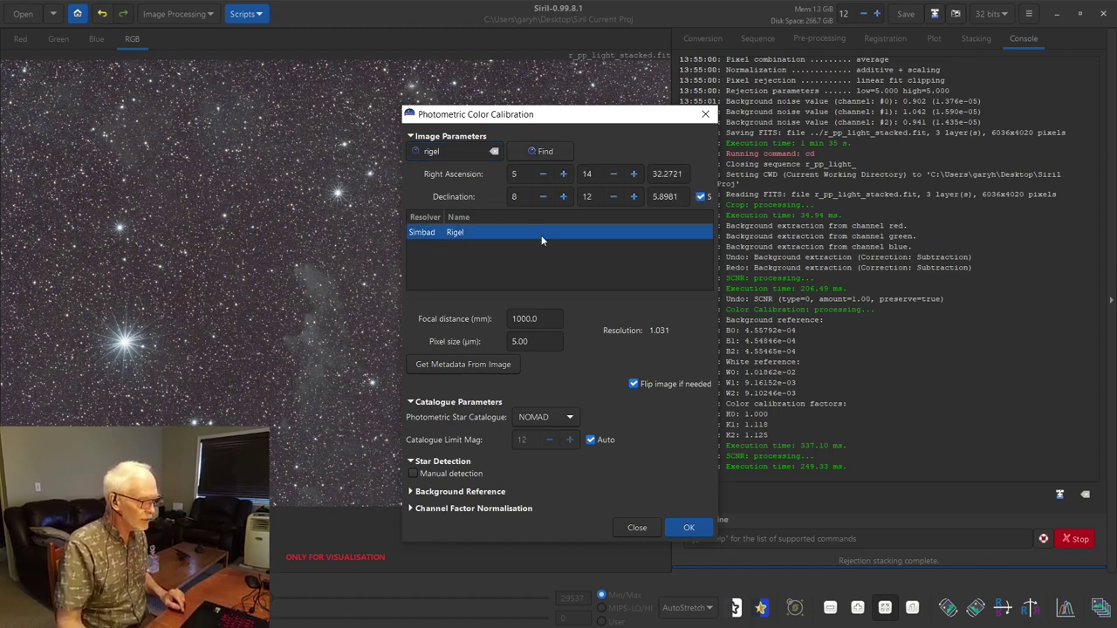
Set the focal distance to 200 mm and pixel size to 3.92 µm, disable image flipping, and try to run the photometric calibration
drag(545, 324, 473, 319)
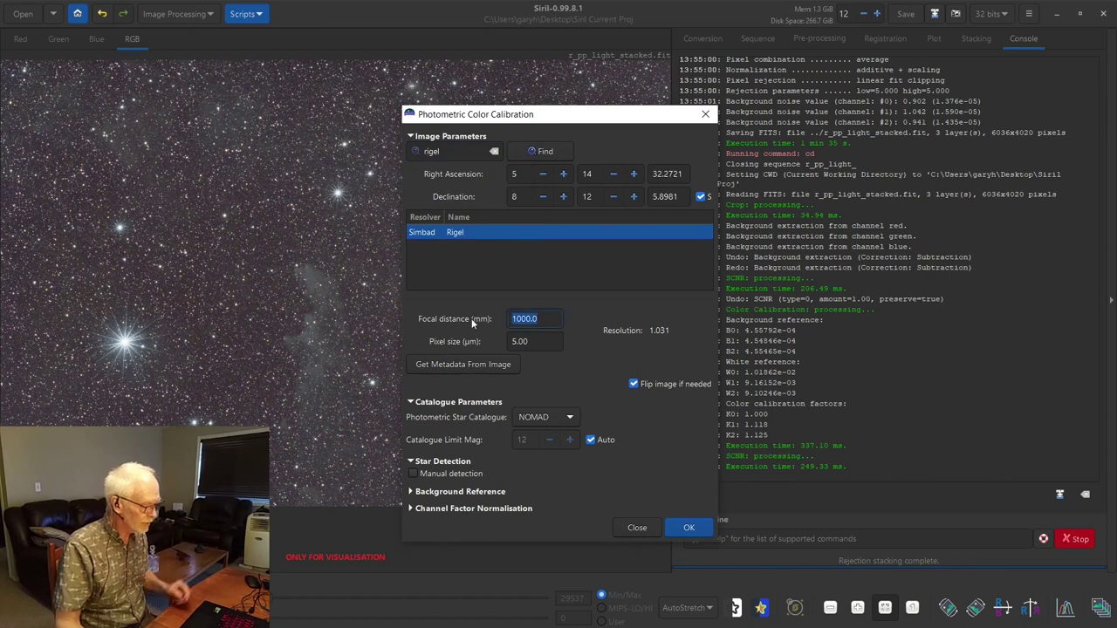
text(200)
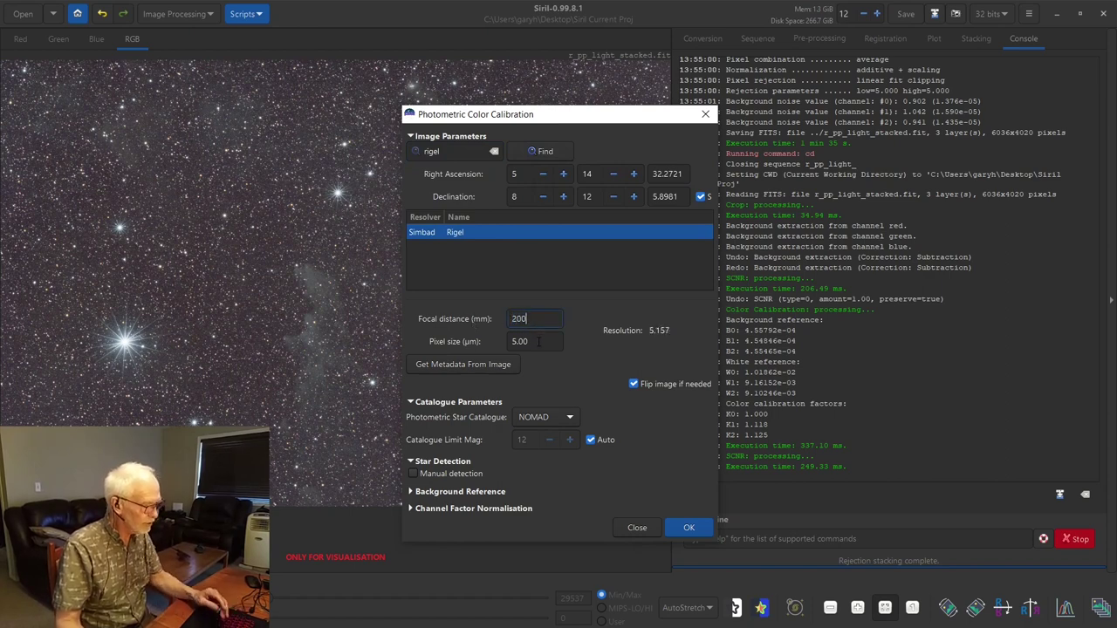
drag(538, 341, 462, 340)
text(3.)
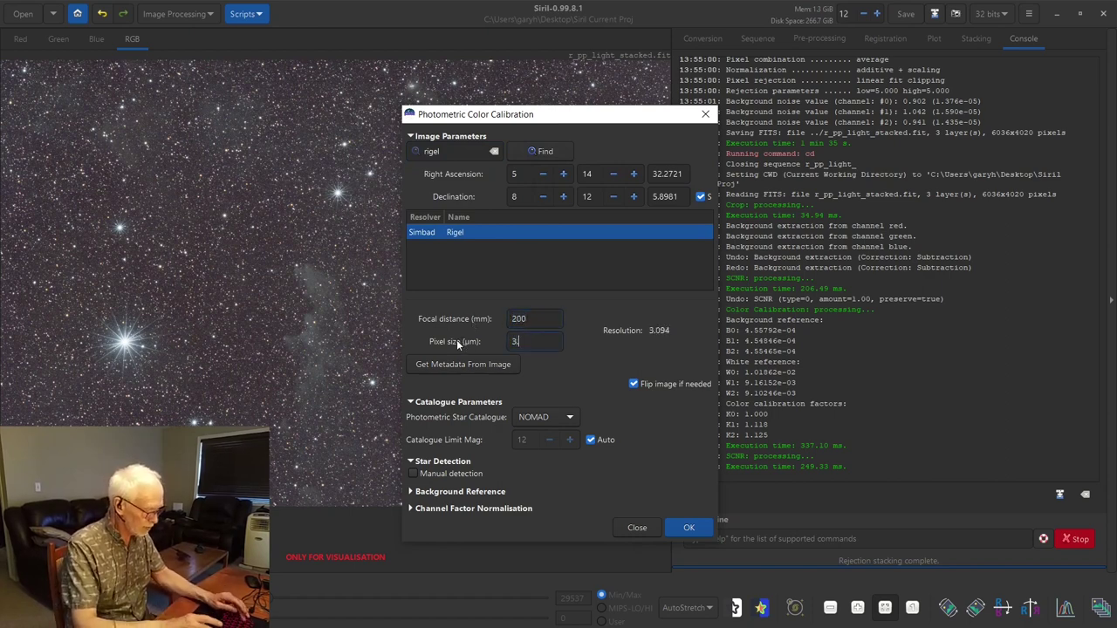
text(92)
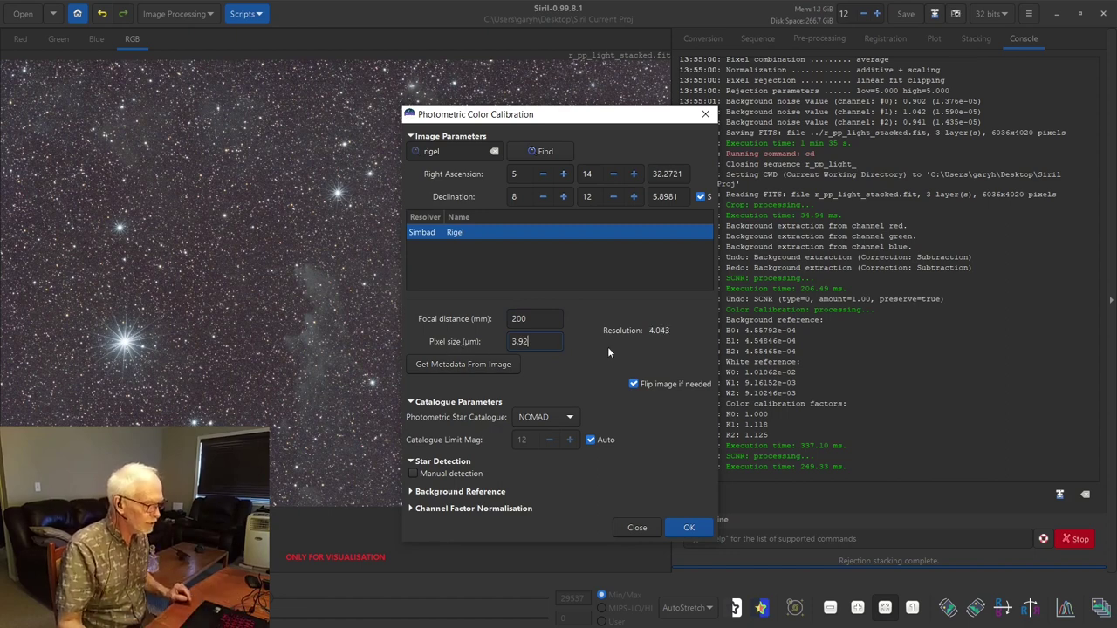
click(633, 384)
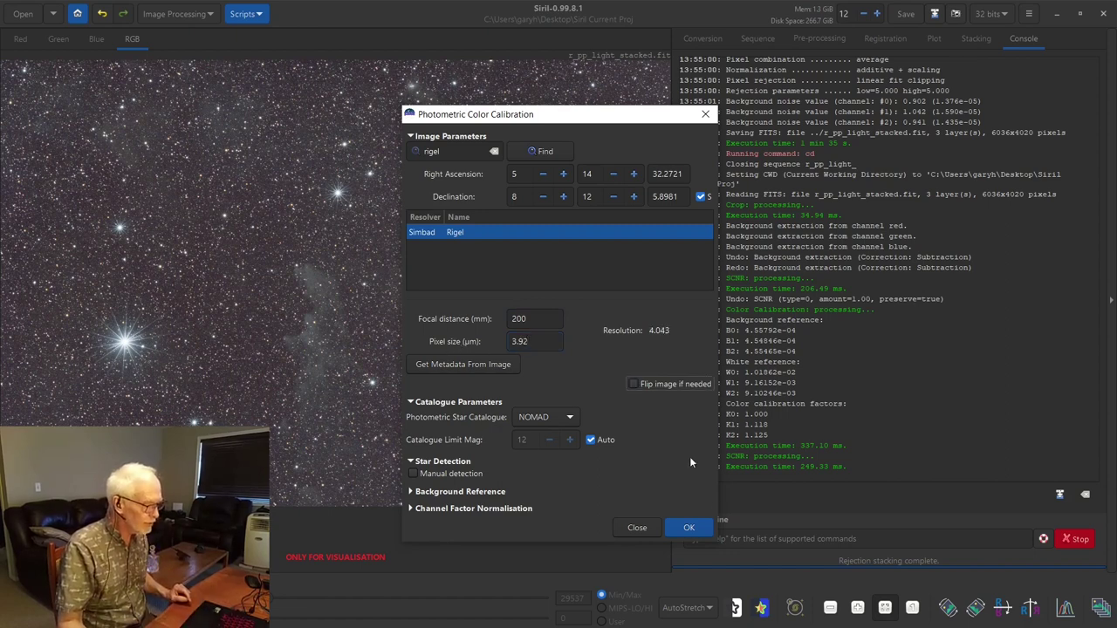
click(690, 528)
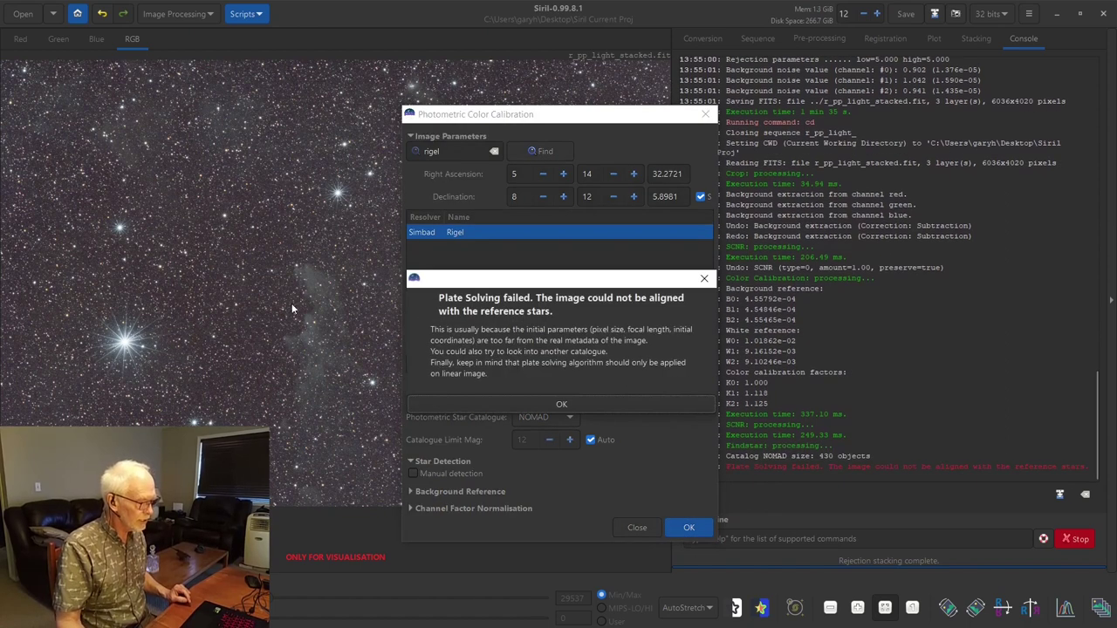
Set the focal distance to 135 mm, run the photometric color calibration twice, and close its dialog
click(566, 401)
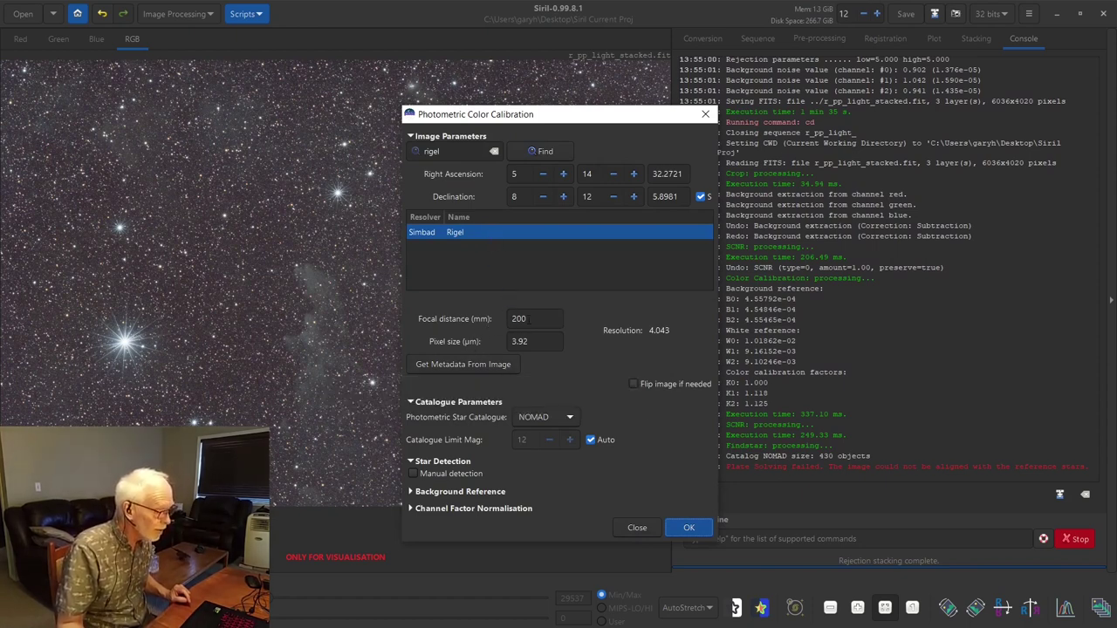
double_click(537, 320)
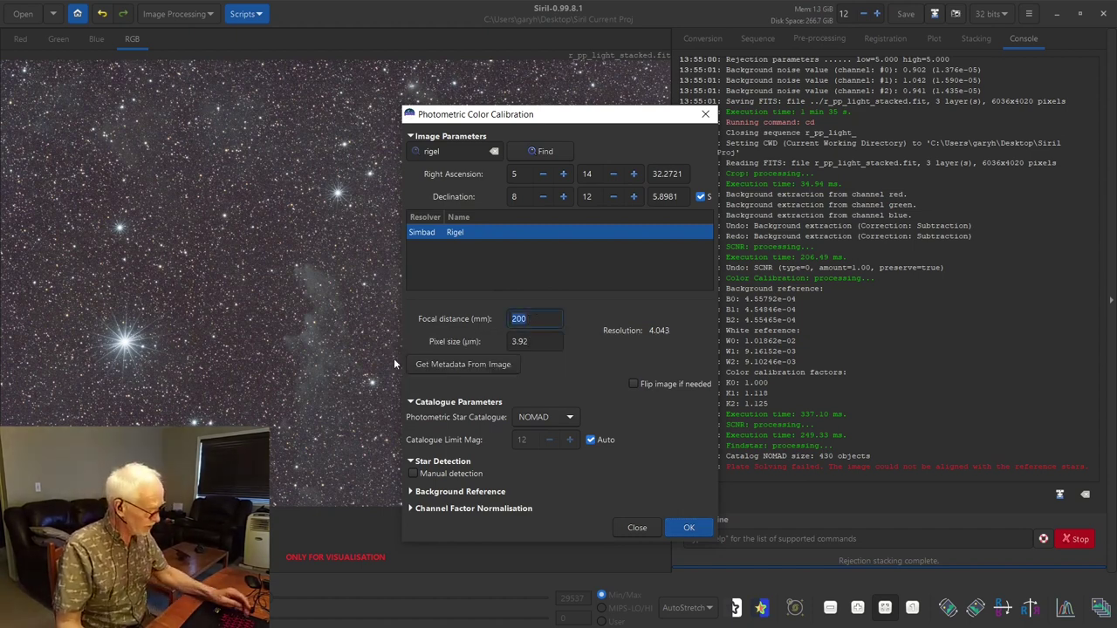
text(135)
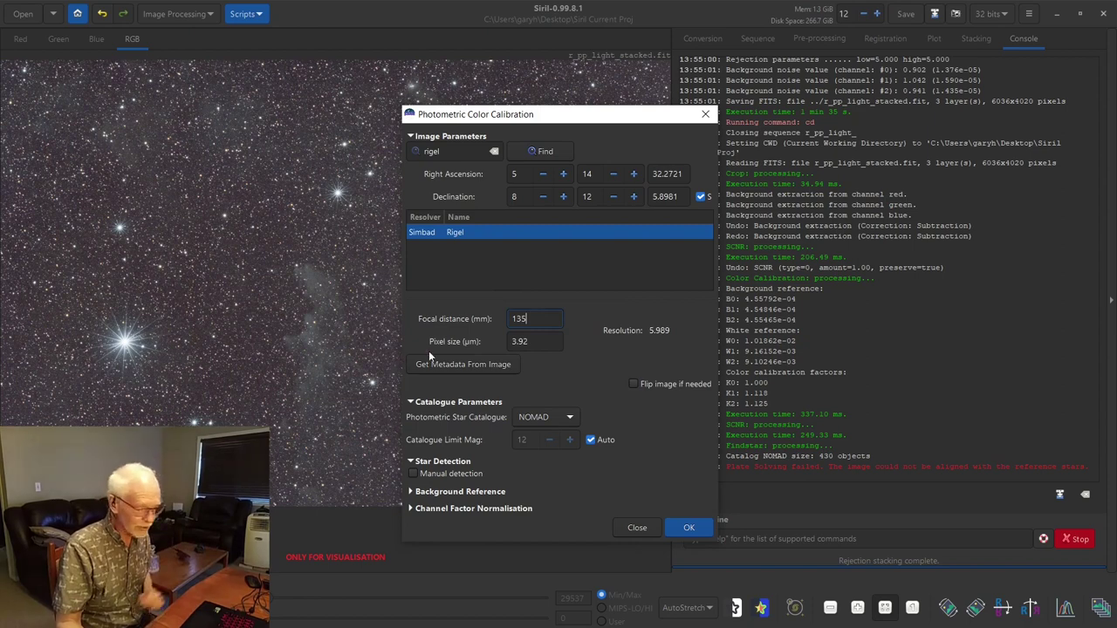
click(687, 529)
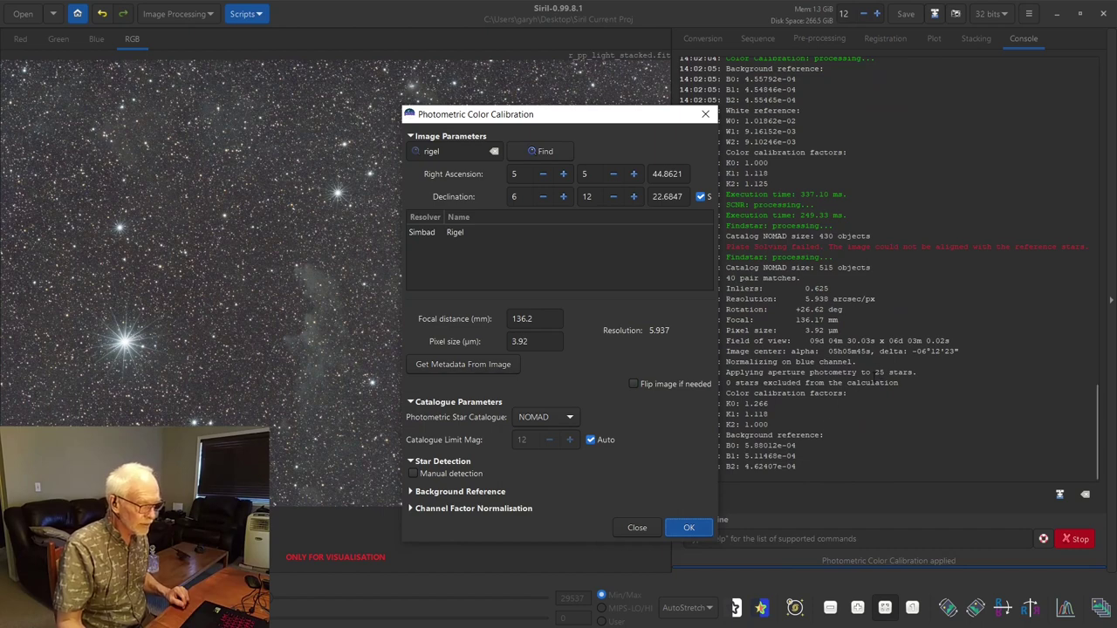
click(688, 528)
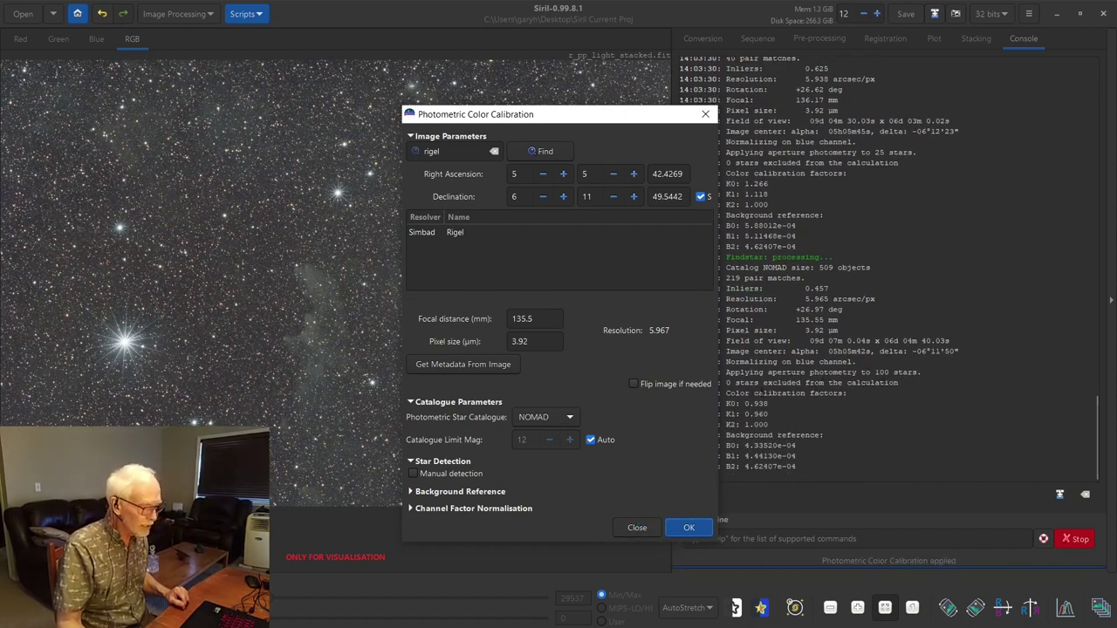
click(636, 528)
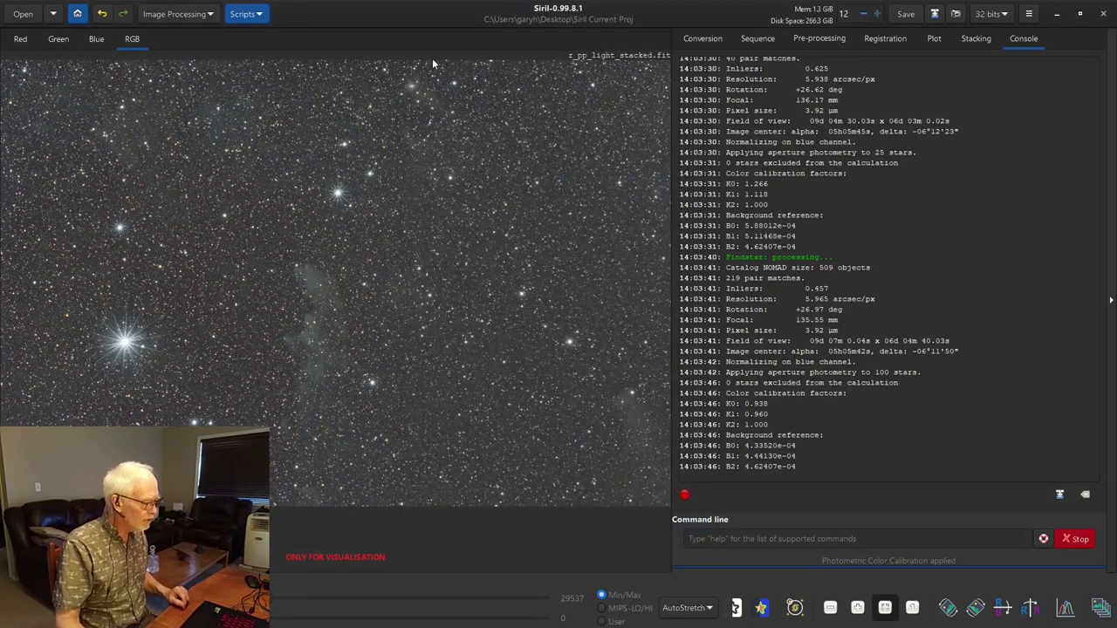
Show the celestial object annotations over the image and take a snapshot of the annotated view
click(794, 609)
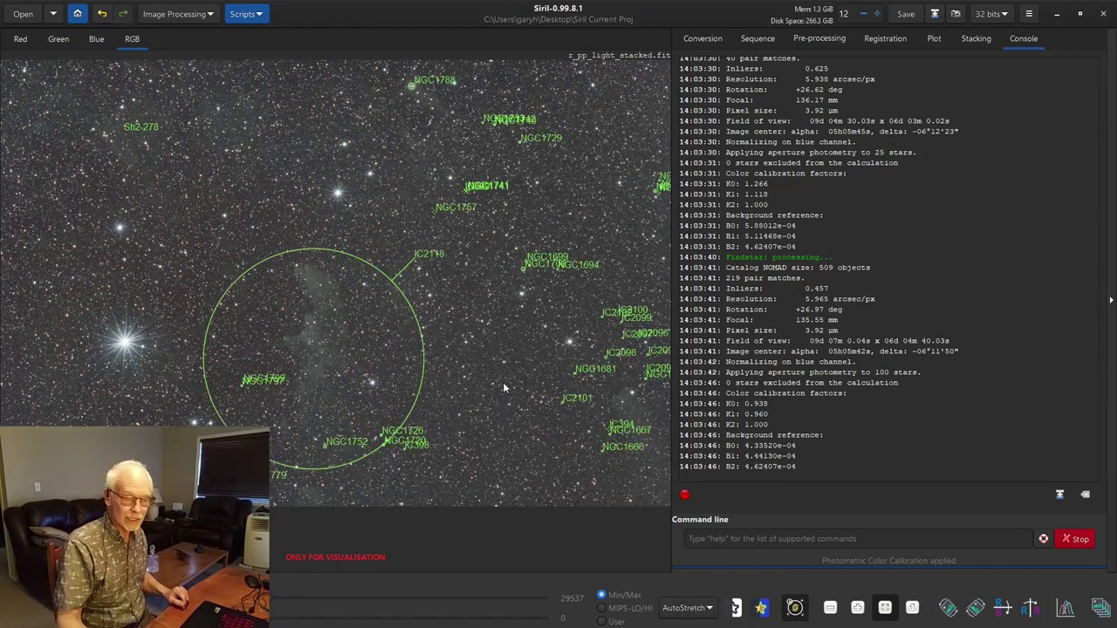
click(794, 608)
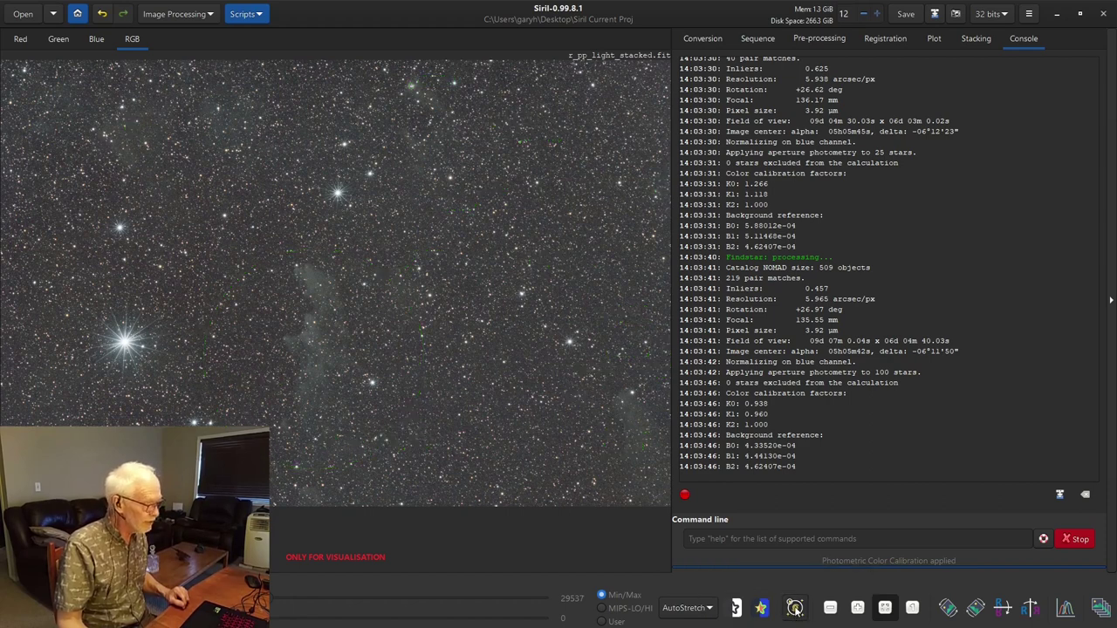
click(794, 609)
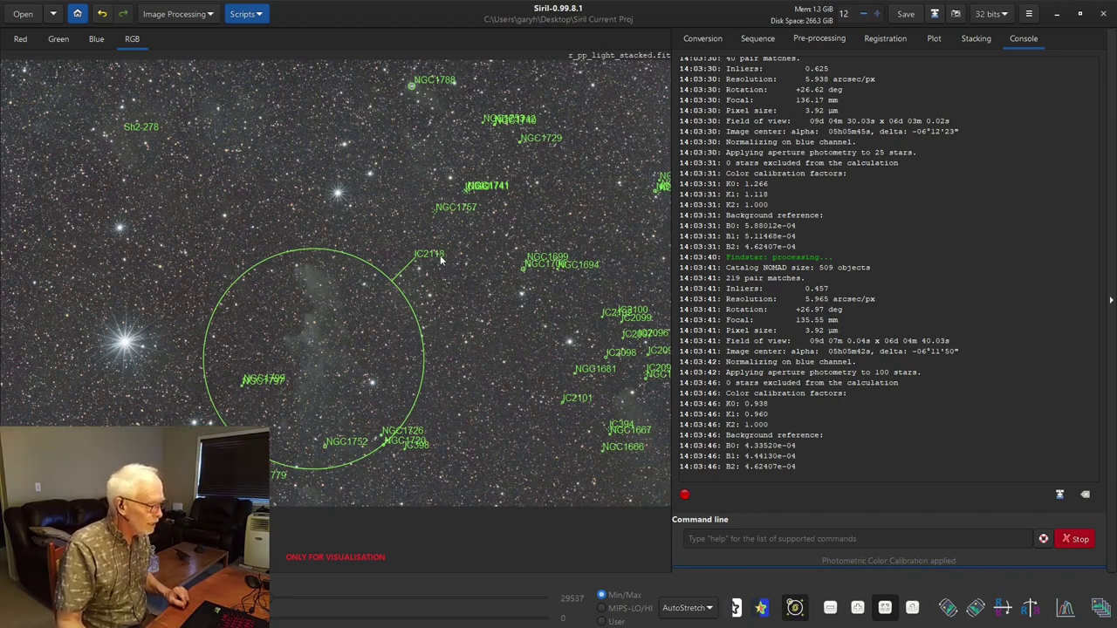
click(957, 15)
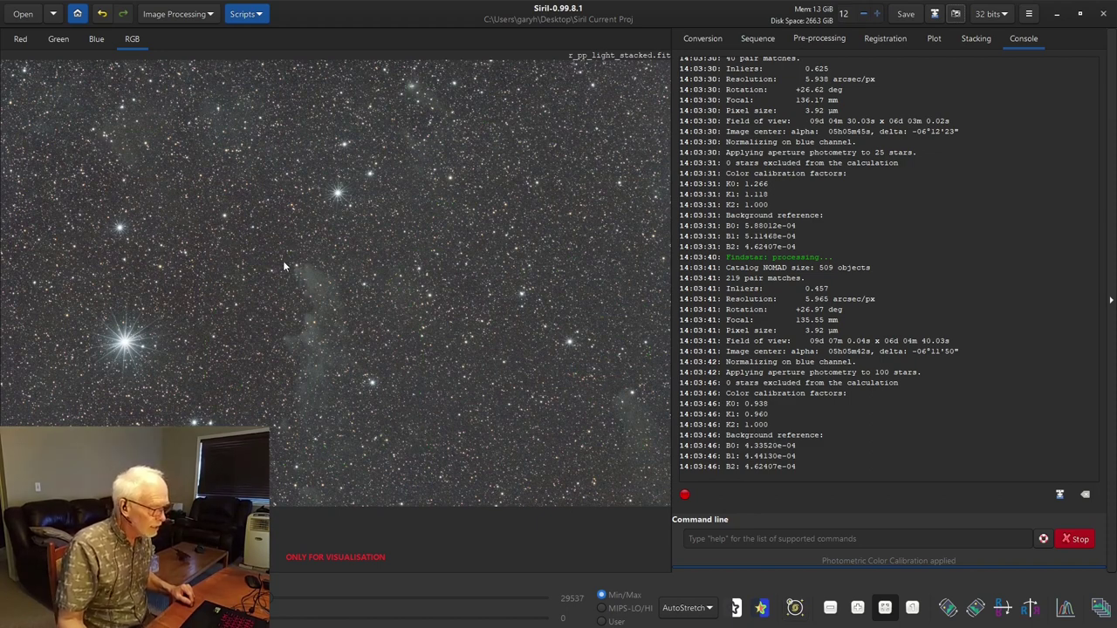
Apply Cosmetic Correction with cold and hot sigma at 3.00 and amount at 1.00
click(175, 14)
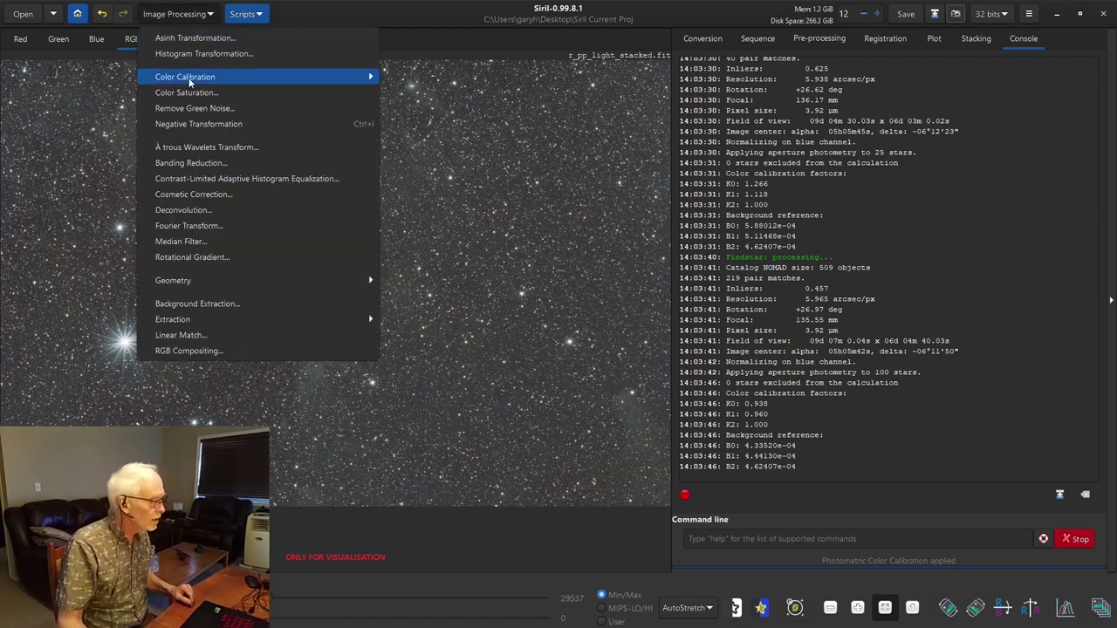
click(197, 195)
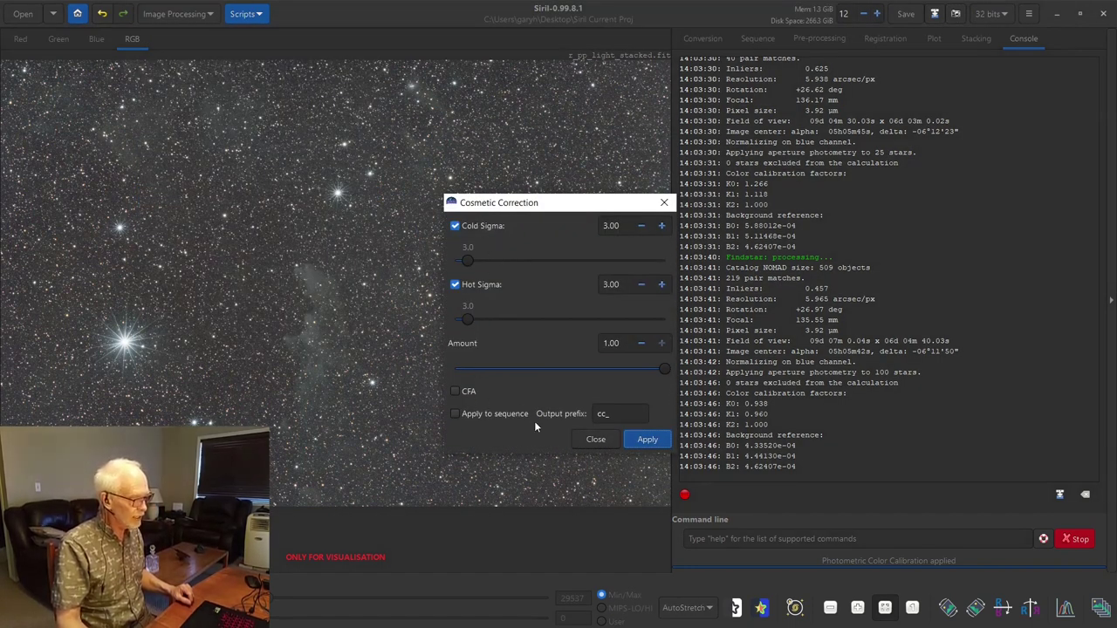
click(646, 440)
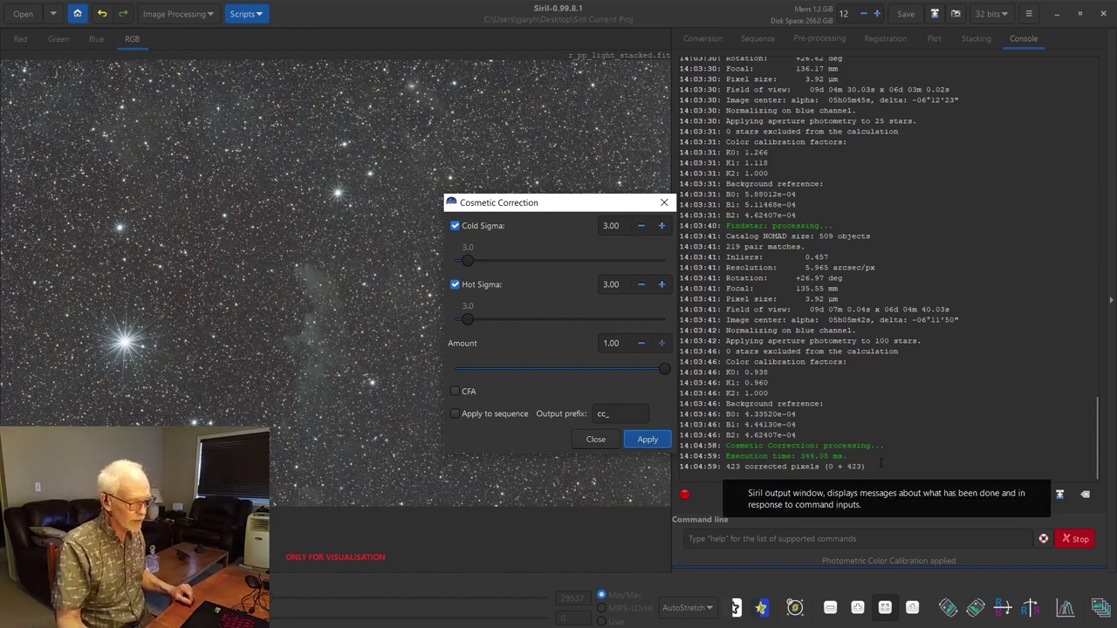
click(596, 440)
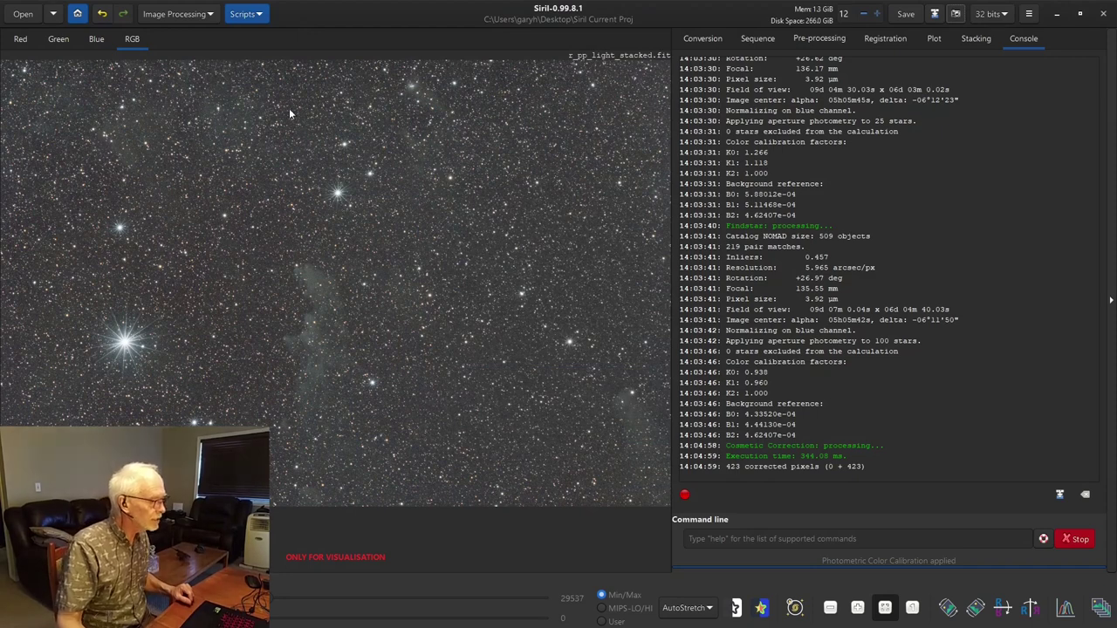
Check the object annotations once more, hide them, and save the corrected image to r_pp_light_stacked.fit
click(795, 608)
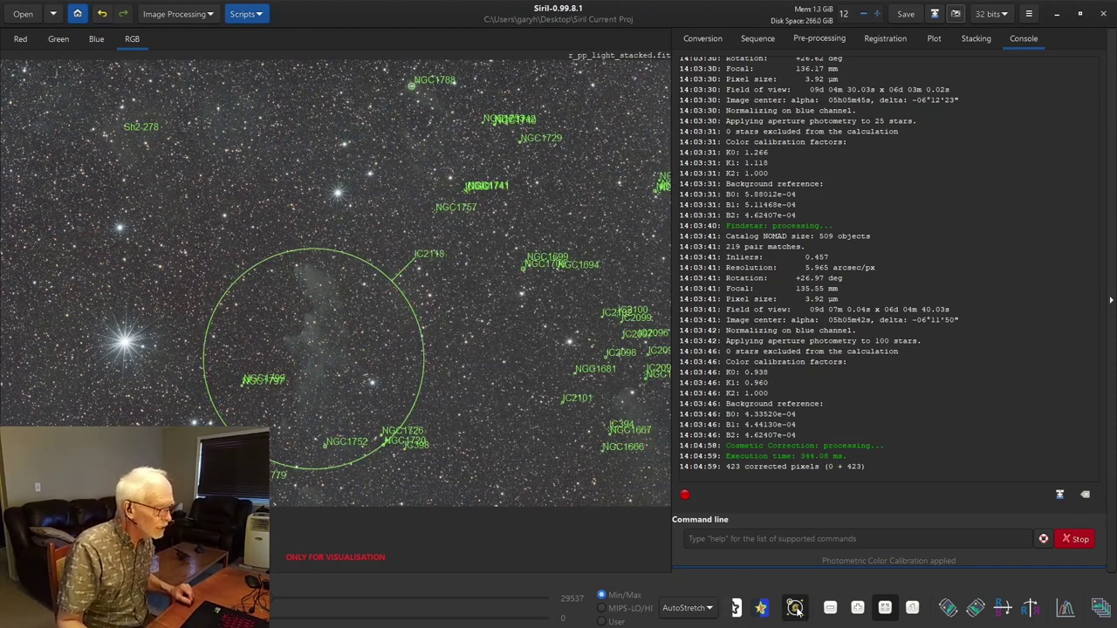
click(795, 609)
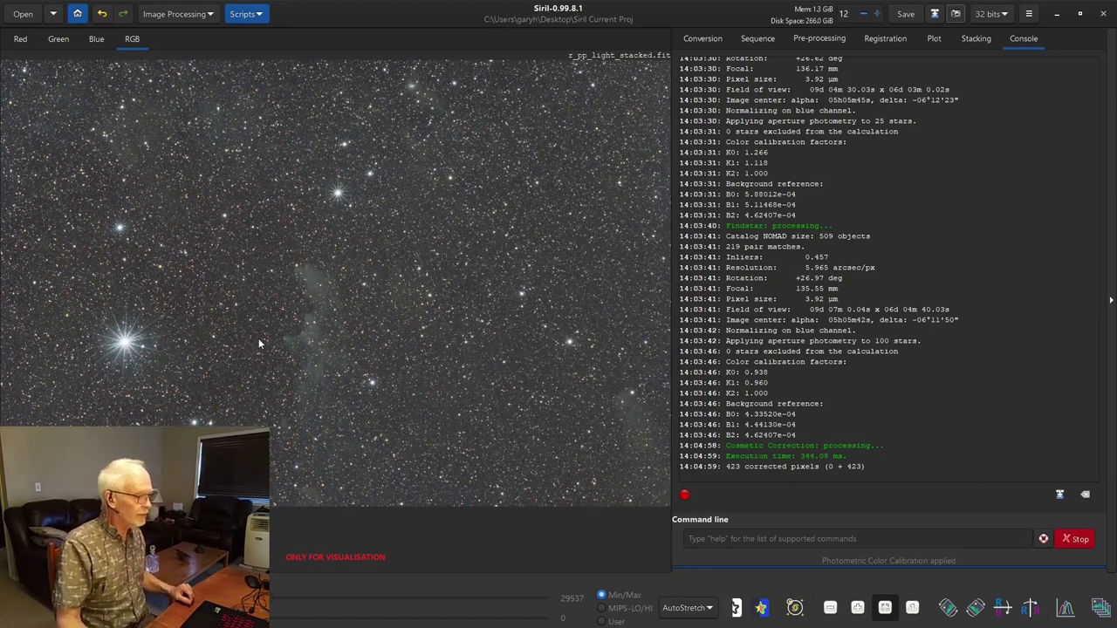
click(907, 13)
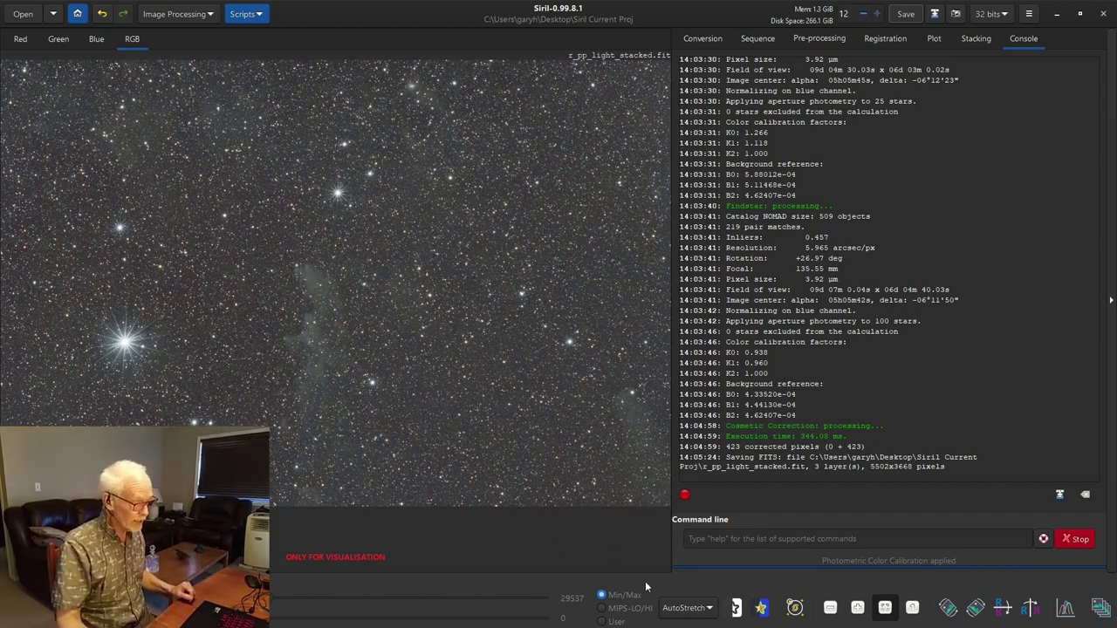
Compare the Linear and AutoStretch display modes, ending with the image displayed in Linear mode
click(687, 608)
click(699, 494)
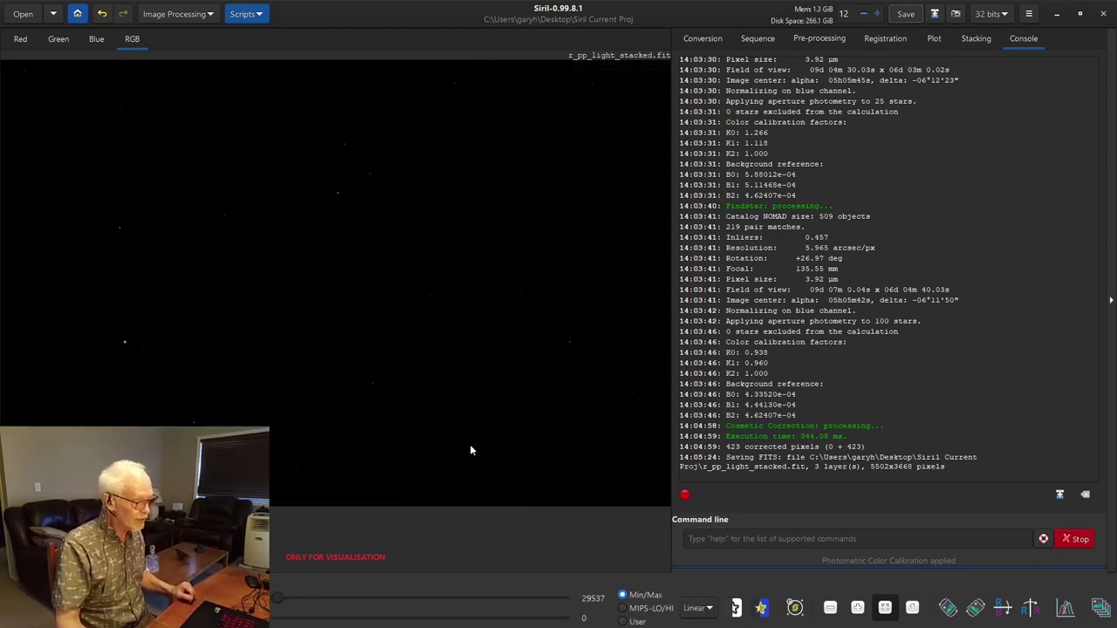
click(698, 608)
click(714, 572)
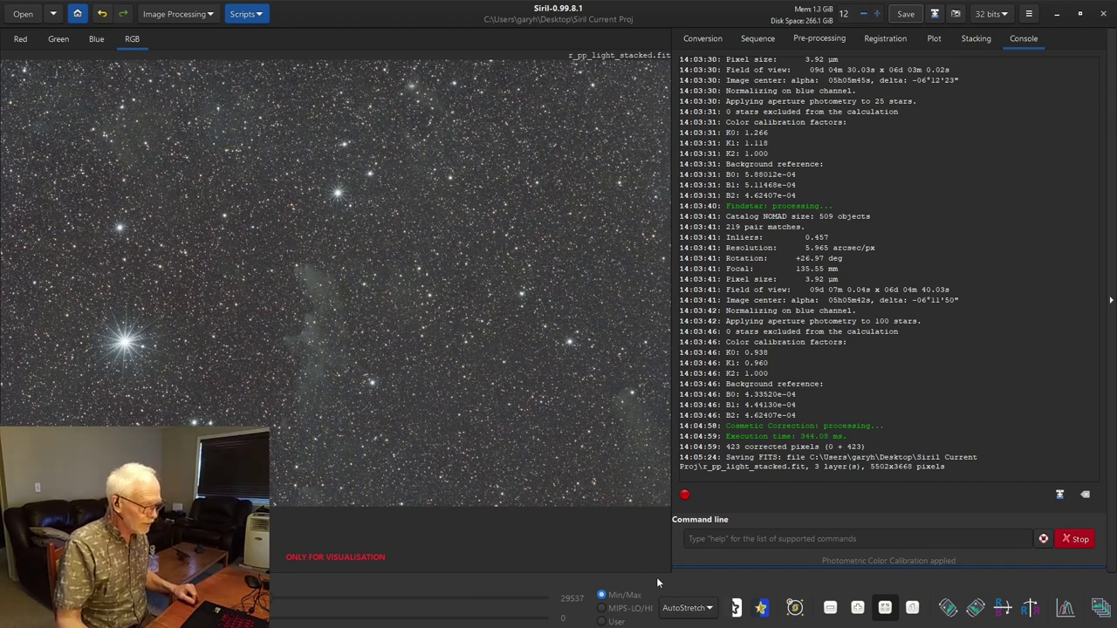
click(686, 608)
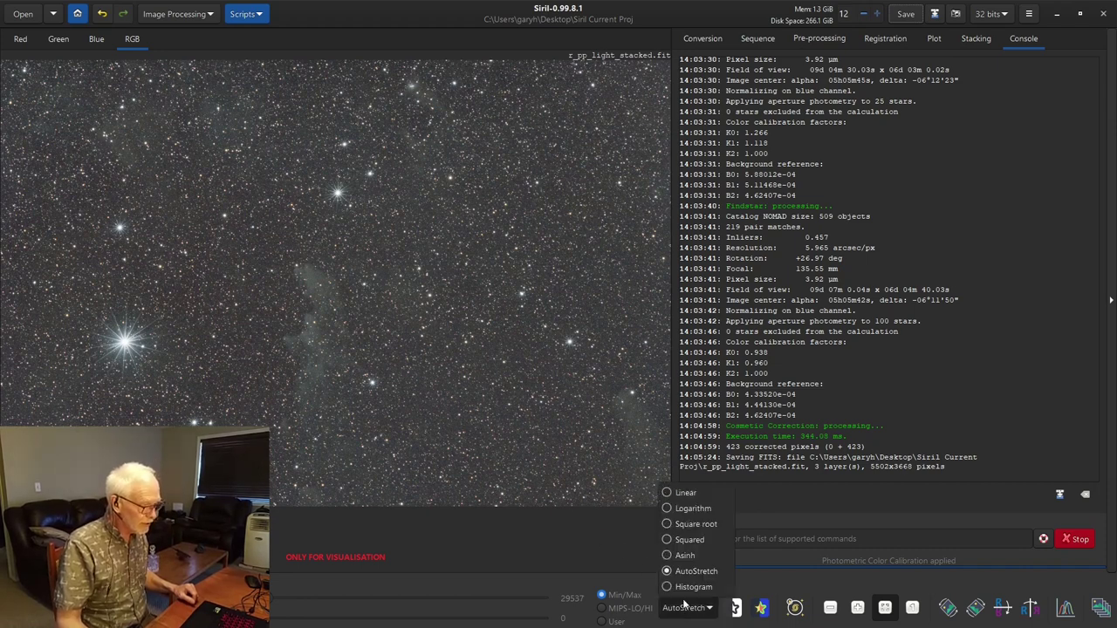
click(687, 494)
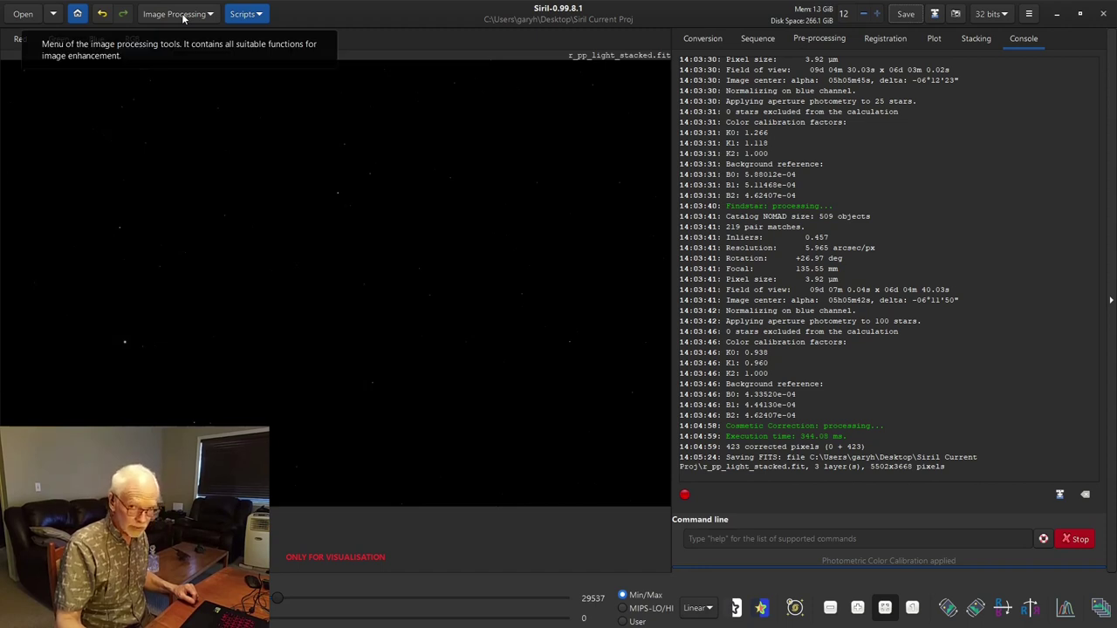
Apply an Asinh Transformation with a stretch factor of about 87.5, black point 0 and RGB working space enabled
click(183, 16)
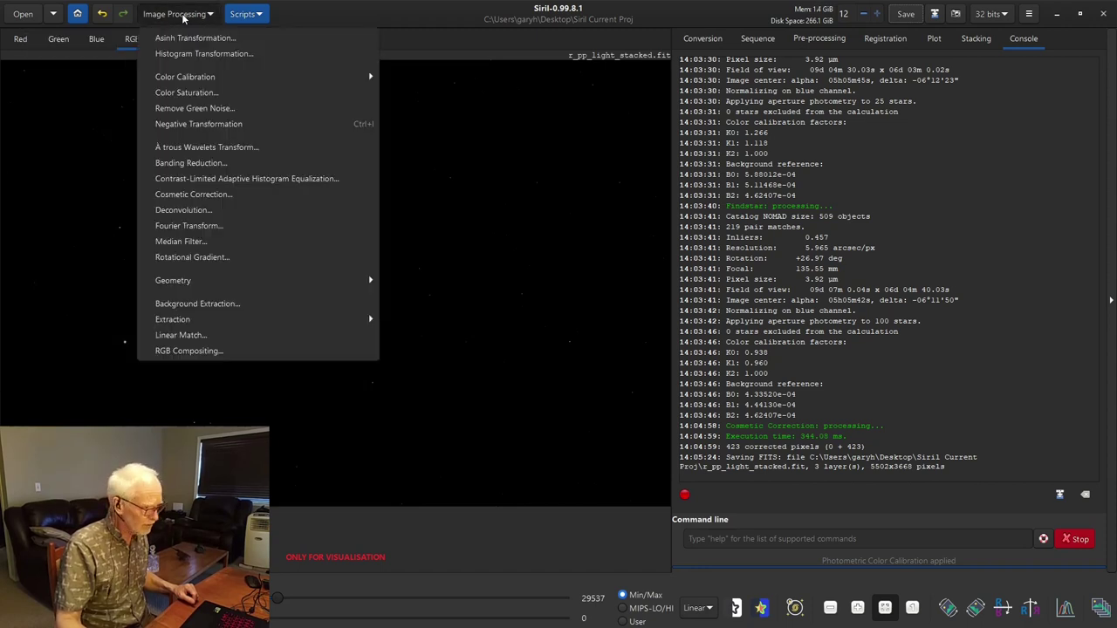
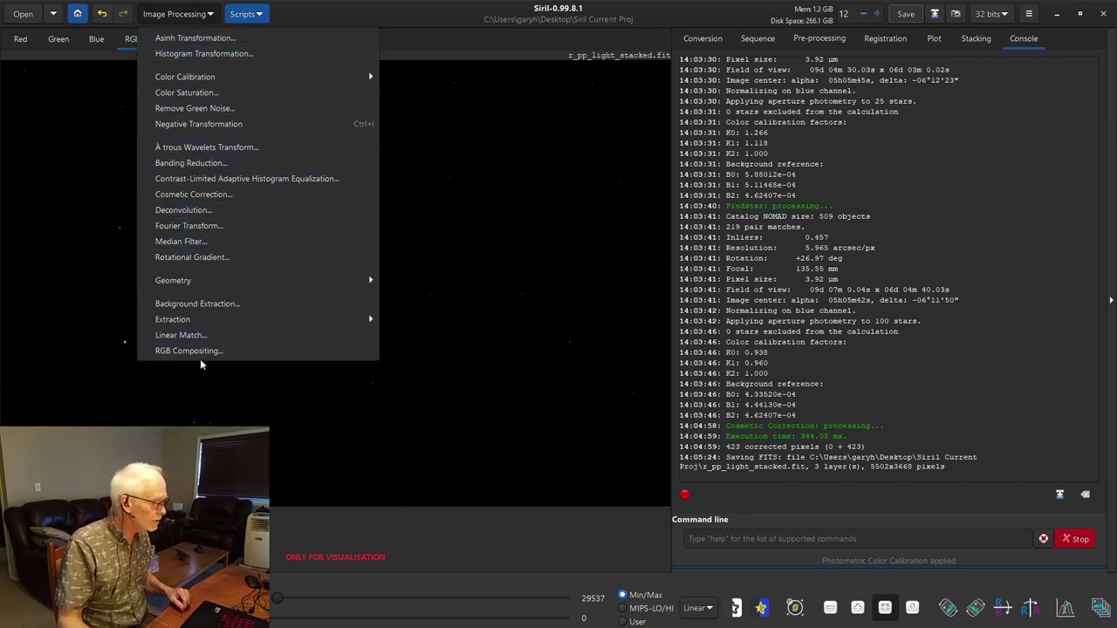
click(191, 38)
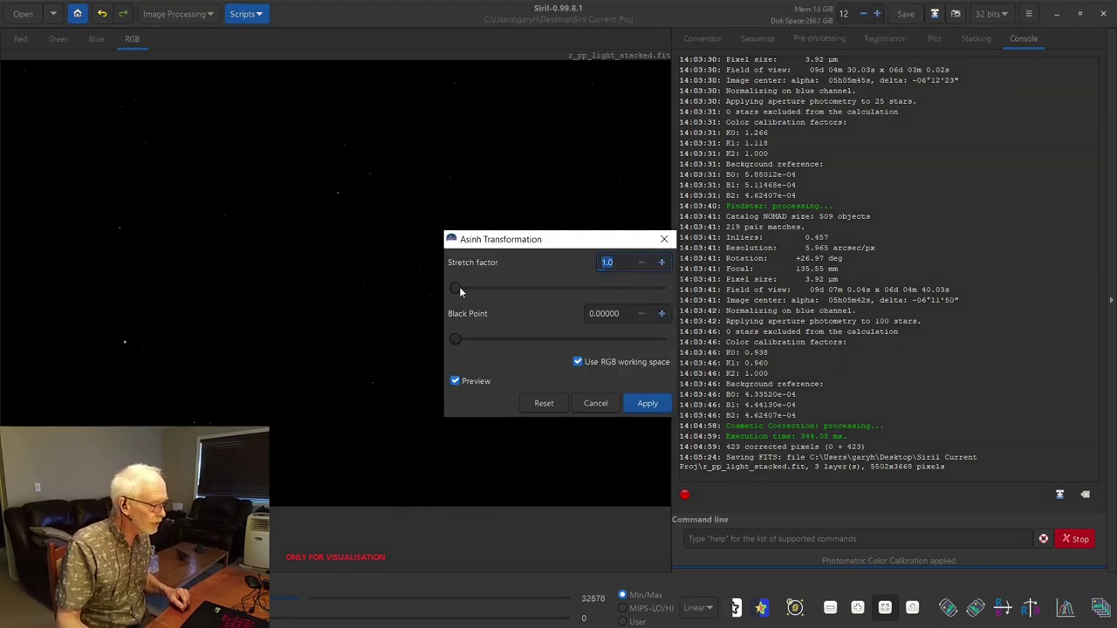
drag(460, 292, 480, 293)
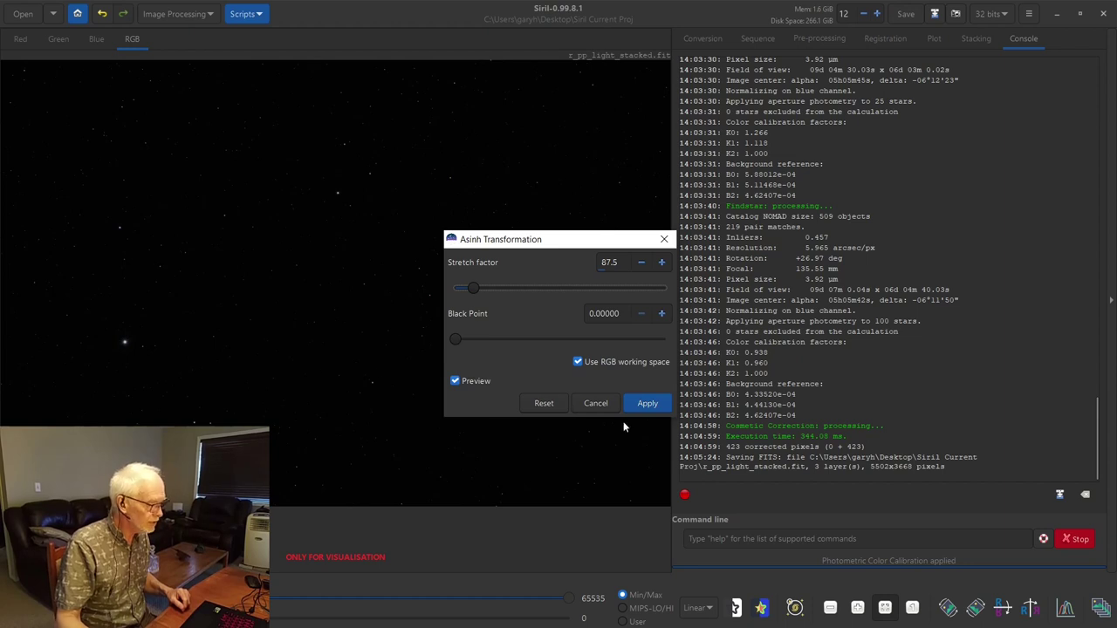
click(648, 404)
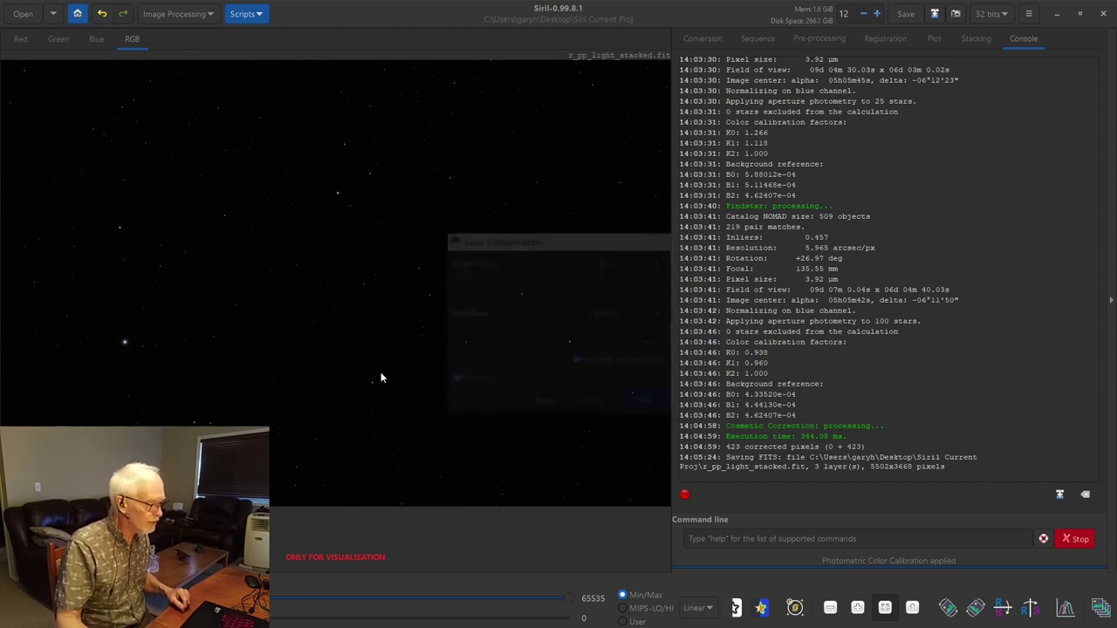
Apply a second Asinh Transformation with a stretch factor of about 54 and the black point at 0
click(175, 14)
click(187, 38)
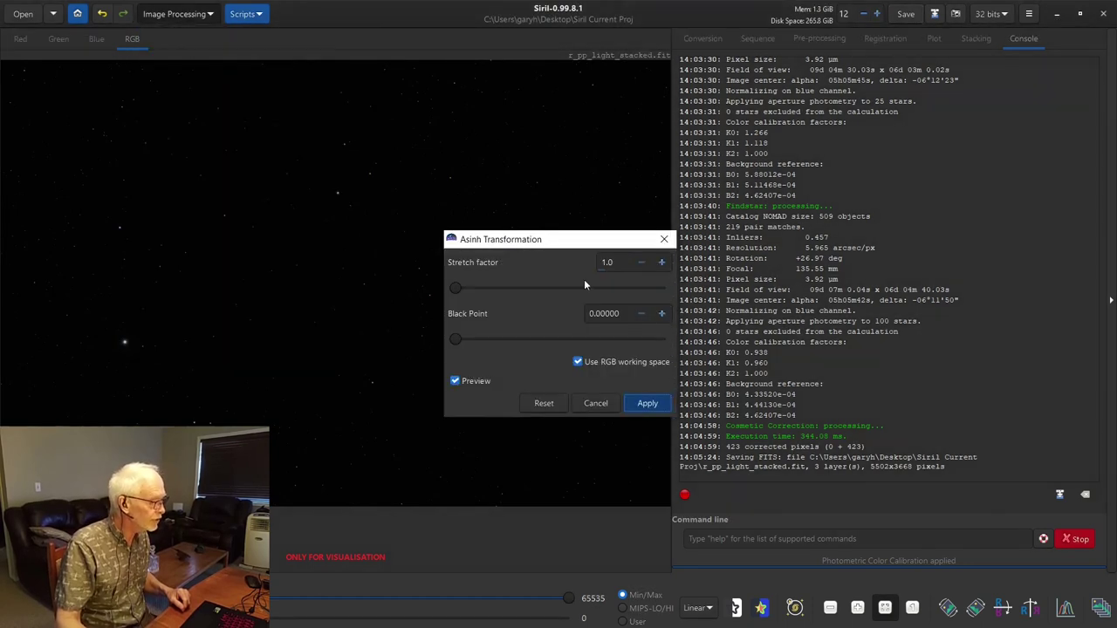
drag(456, 289, 470, 292)
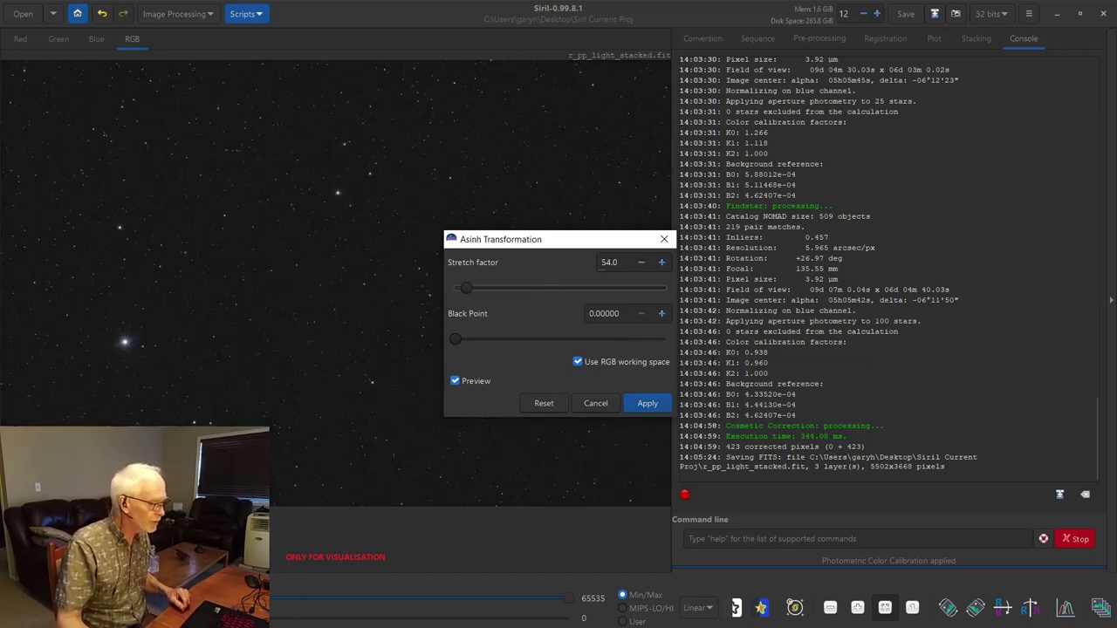
click(662, 314)
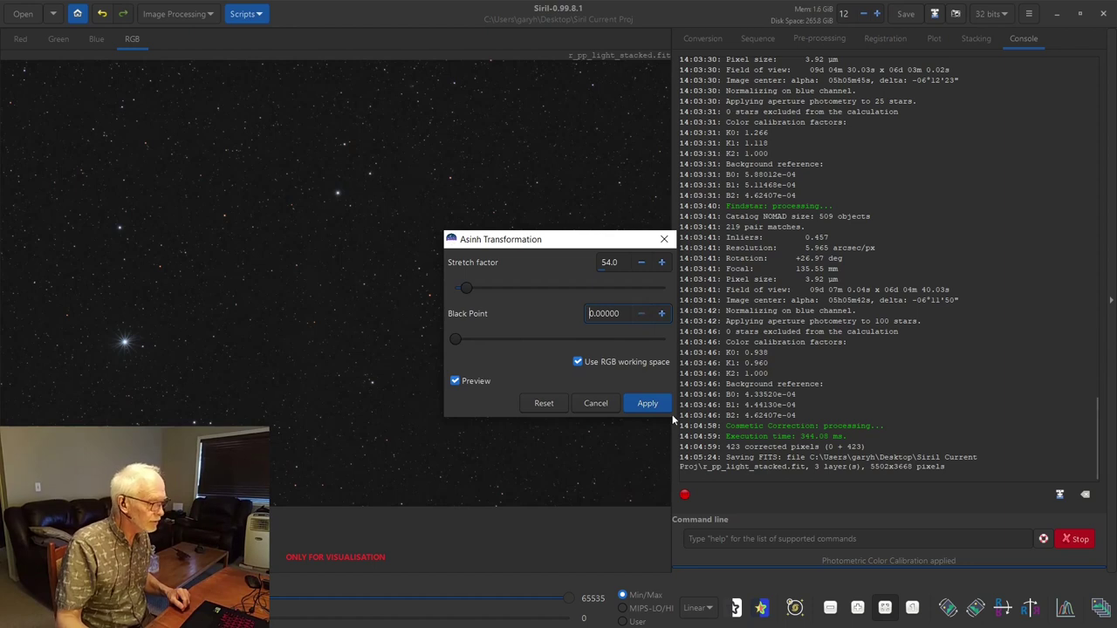
click(647, 404)
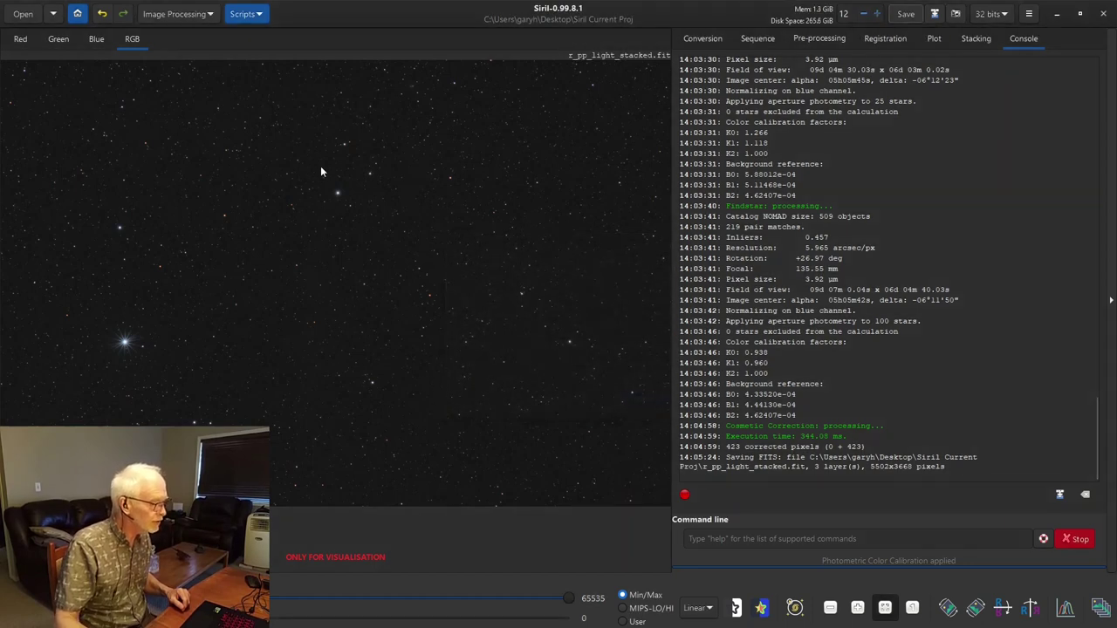
Apply a third Asinh Transformation with a stretch factor of 4 and a black point of 0.001, keeping the RGB working space
click(166, 17)
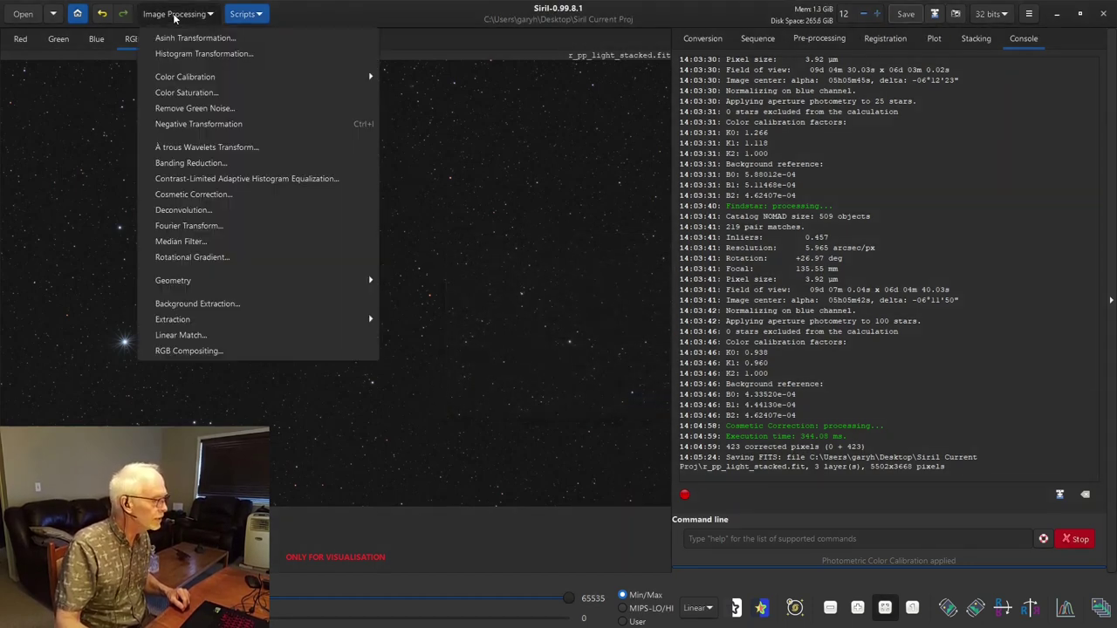
click(175, 36)
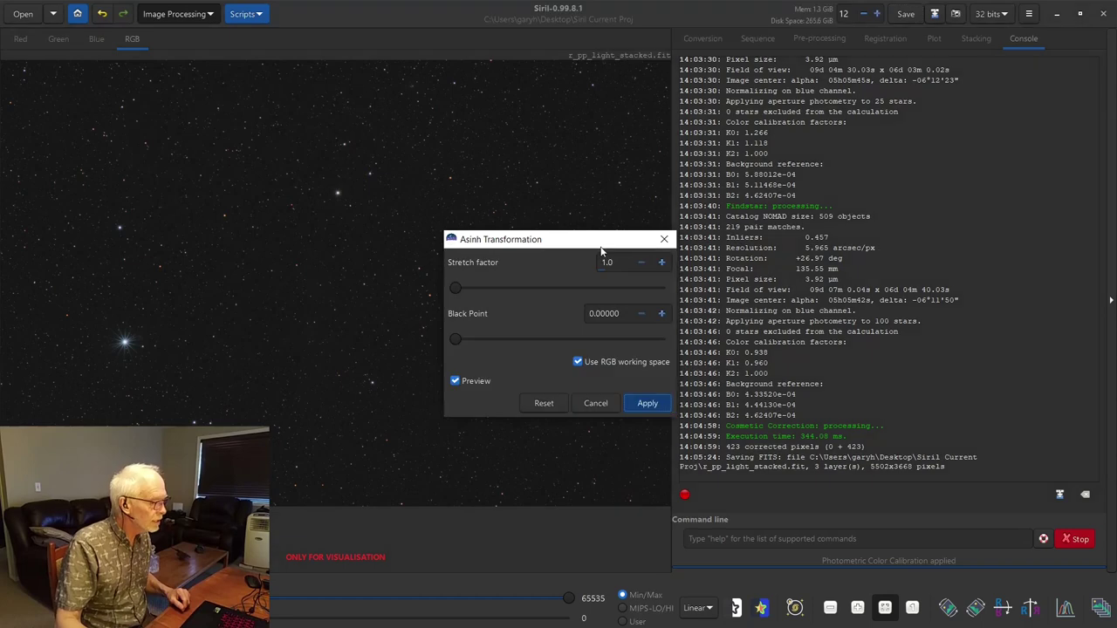
click(662, 262)
click(661, 262)
click(661, 261)
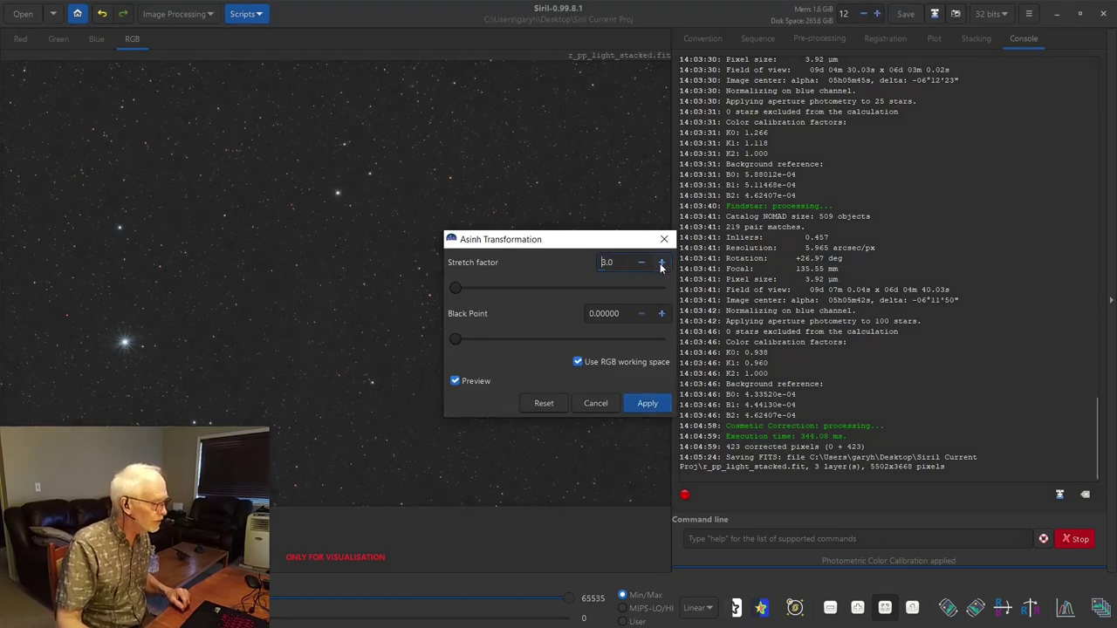
click(661, 262)
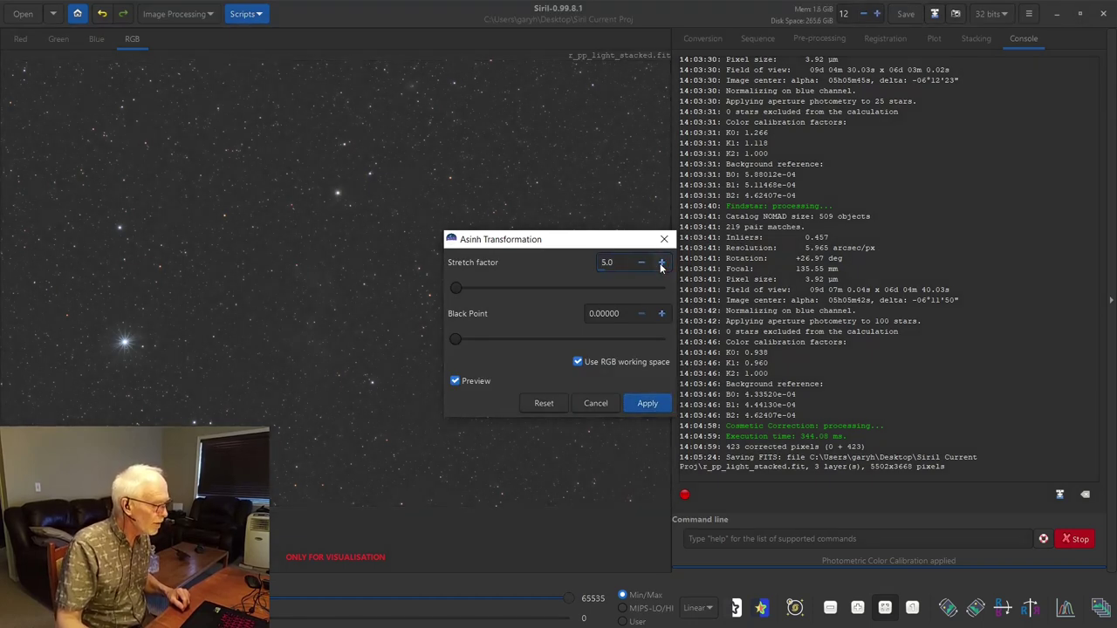
click(661, 262)
click(642, 263)
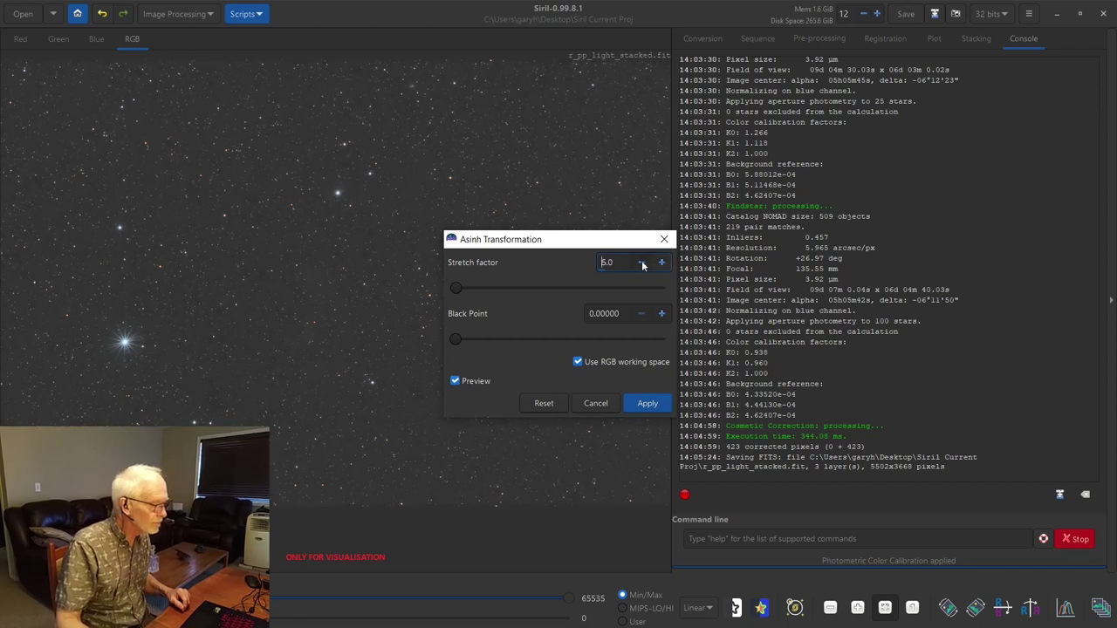
click(642, 263)
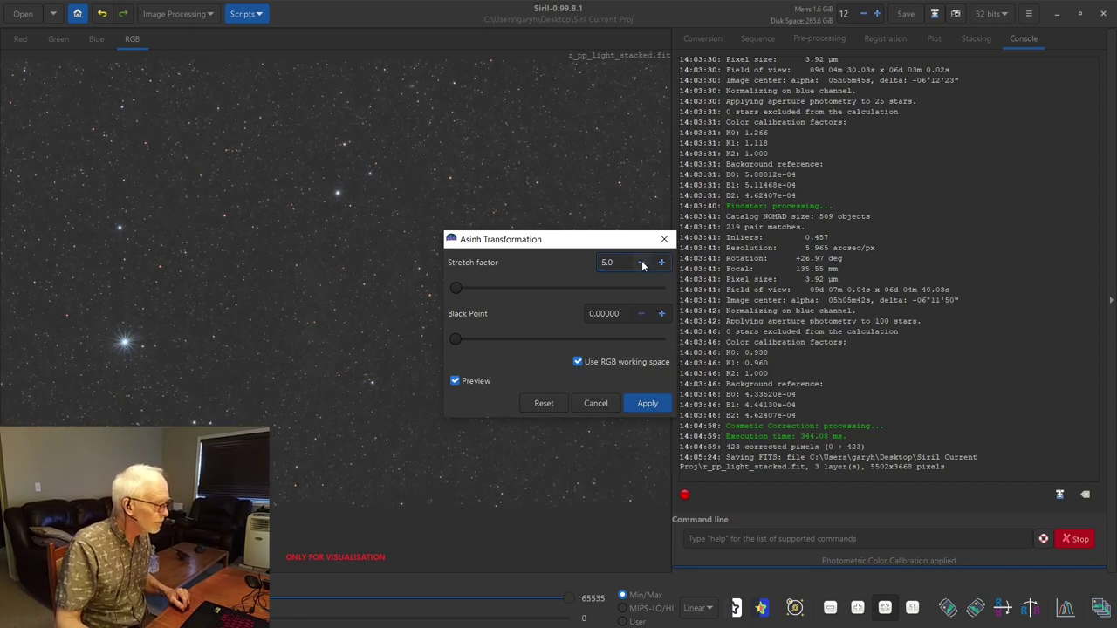
click(662, 314)
click(664, 316)
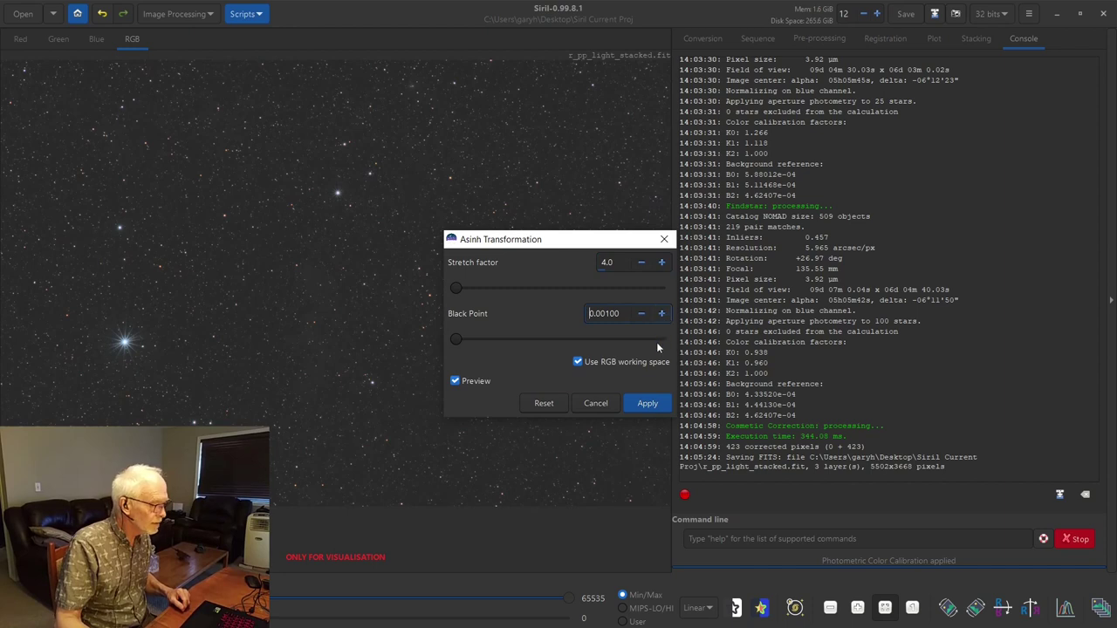
click(646, 405)
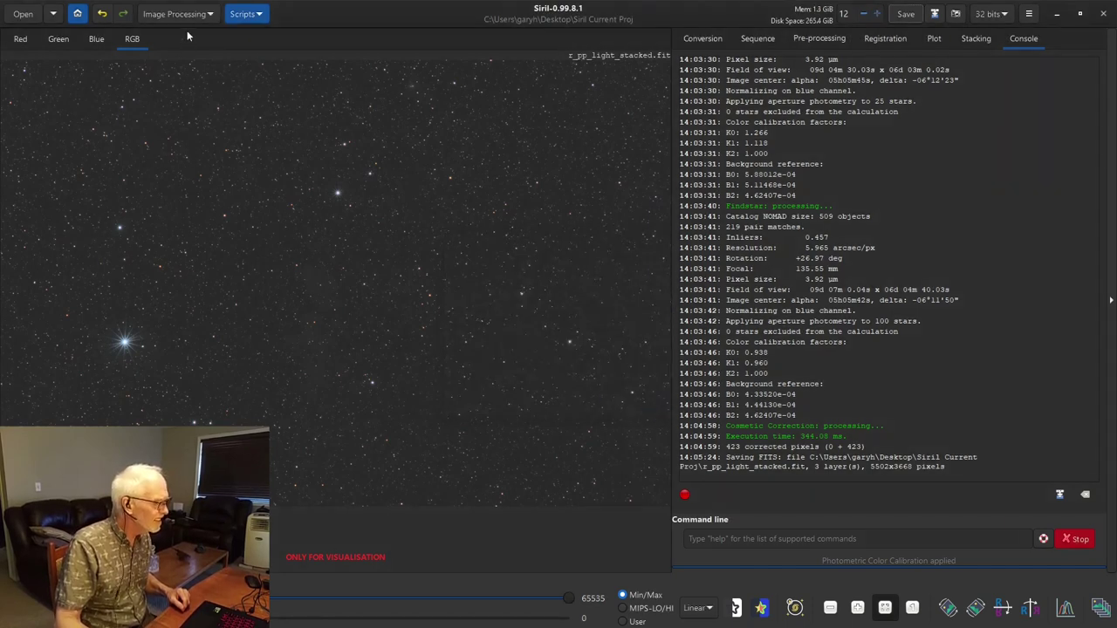
Try a manual shadows and midtones stretch and the autostretch algorithm in Histogram Transformation, and reset the settings
click(1063, 613)
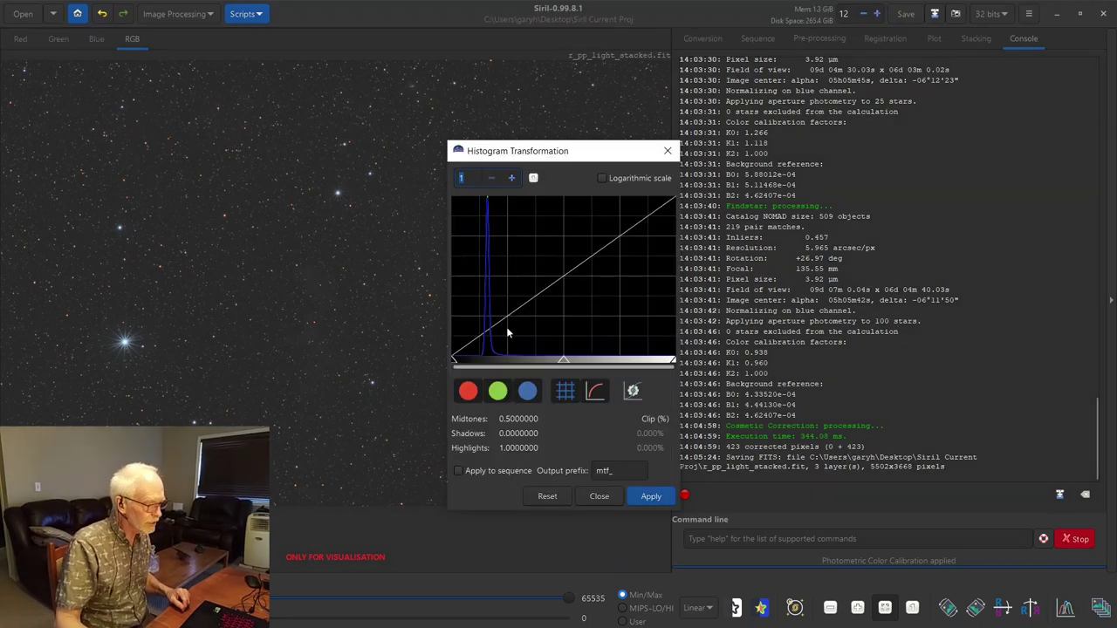
drag(455, 359, 464, 357)
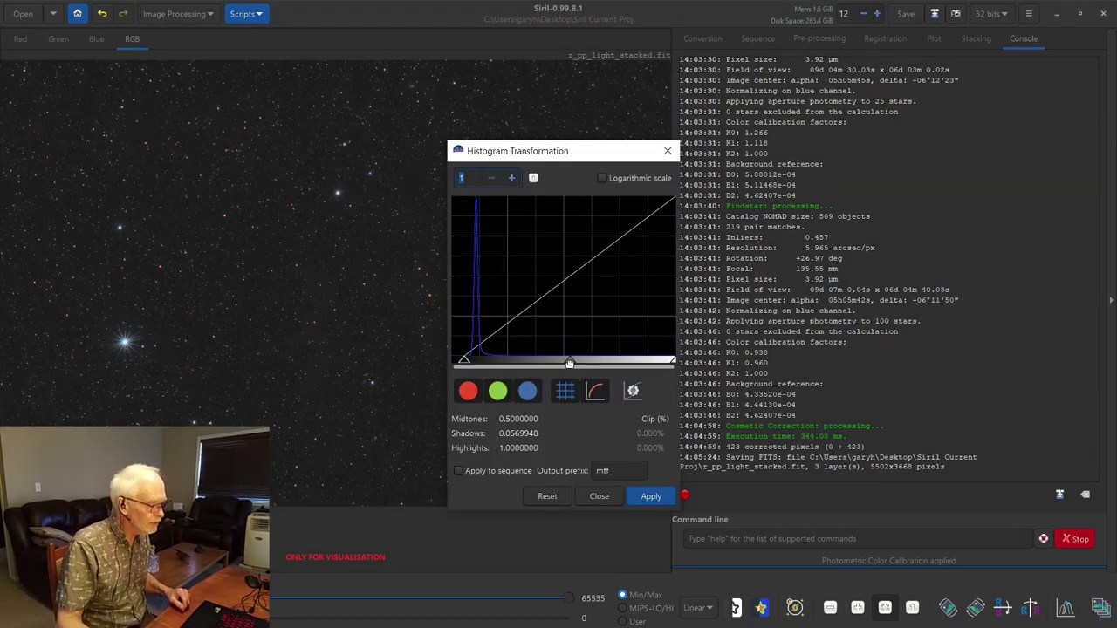
drag(569, 359, 526, 358)
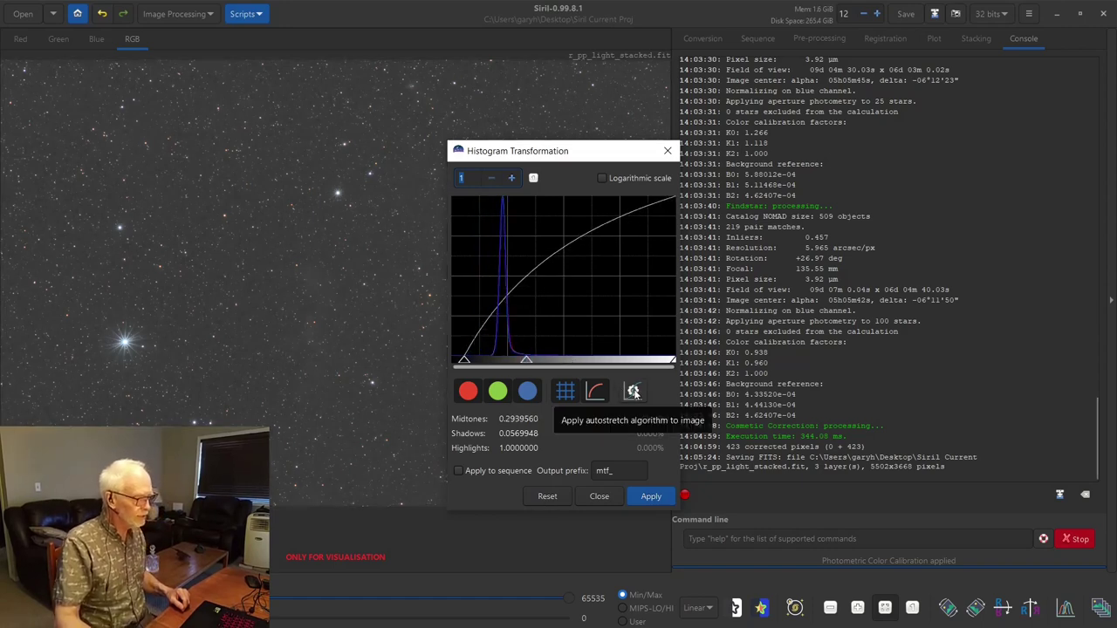
click(634, 392)
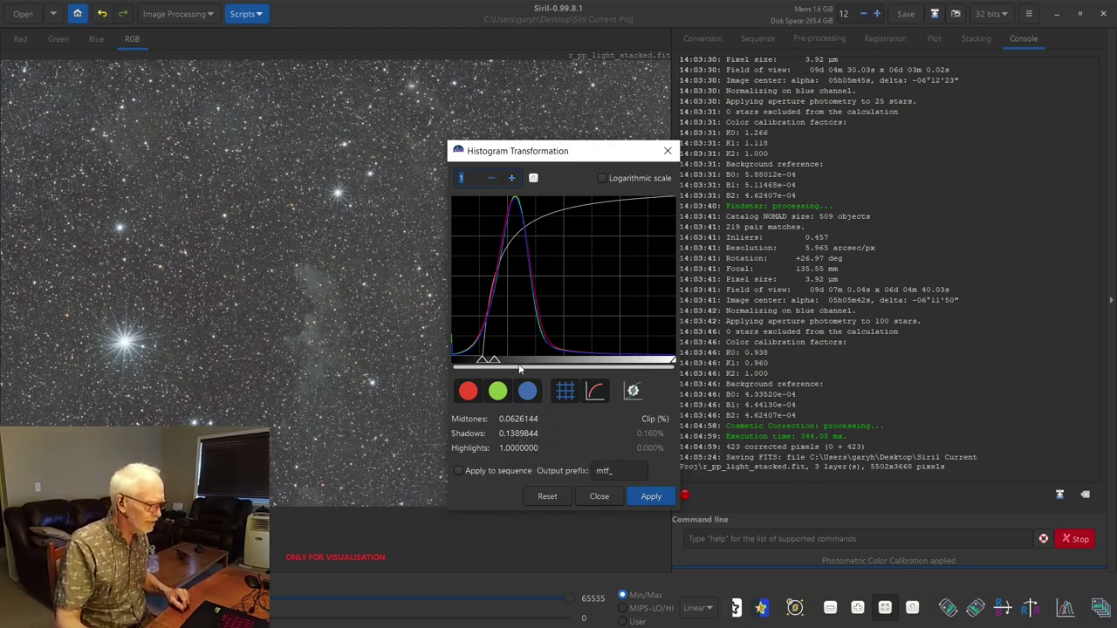
click(548, 497)
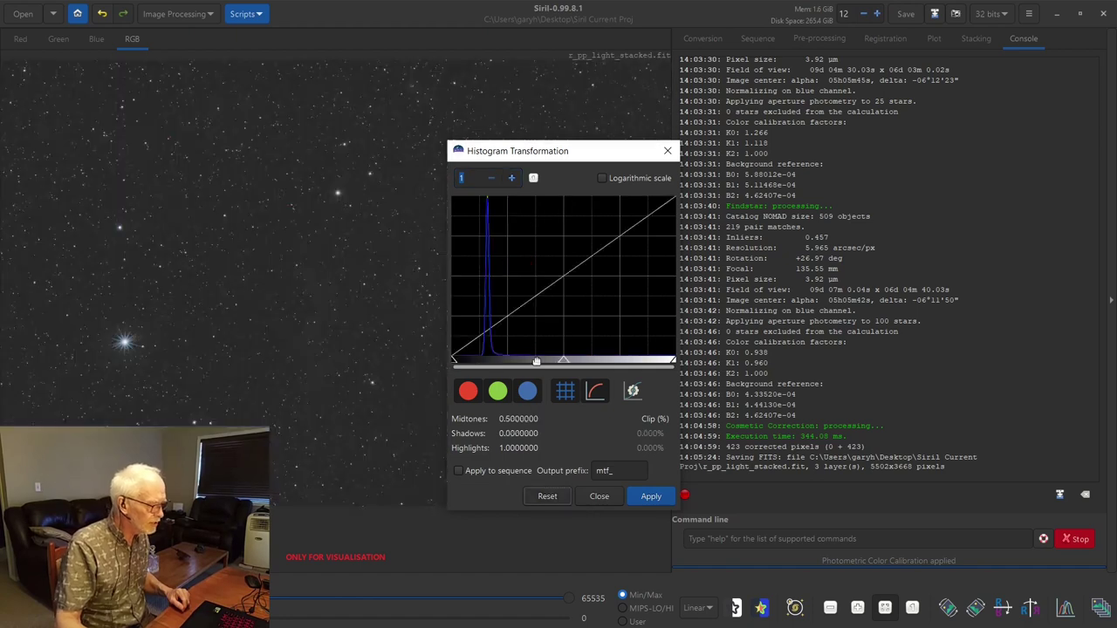
Apply a Histogram Transformation with shadows at about 0.127 and midtones at about 0.131, leaving highlights at 1
drag(461, 361, 467, 361)
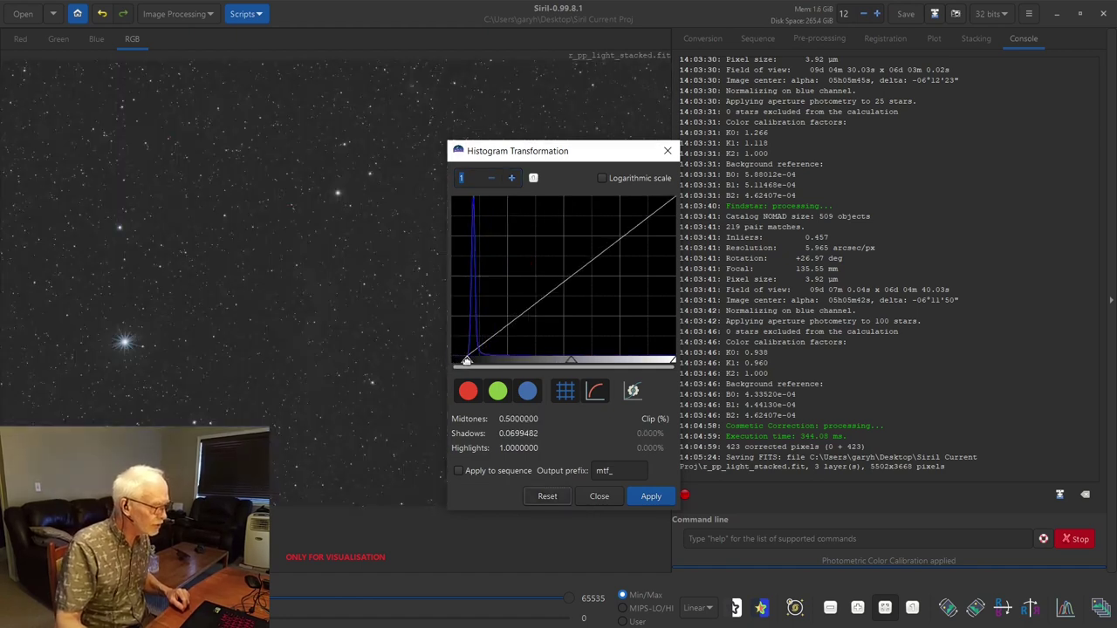
drag(568, 360, 511, 360)
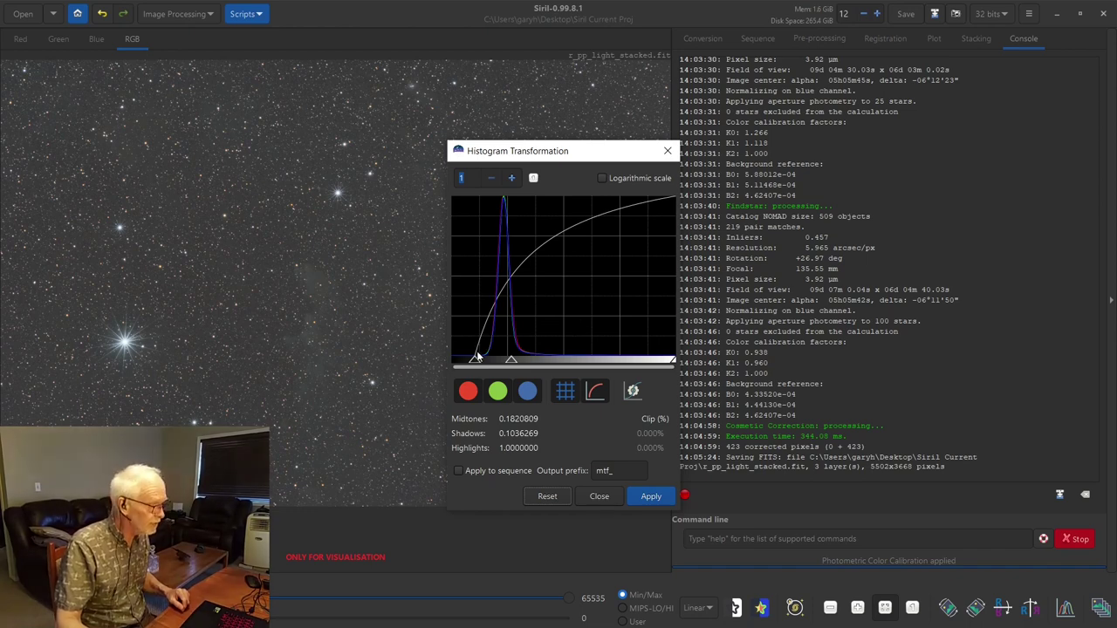
drag(475, 357, 508, 362)
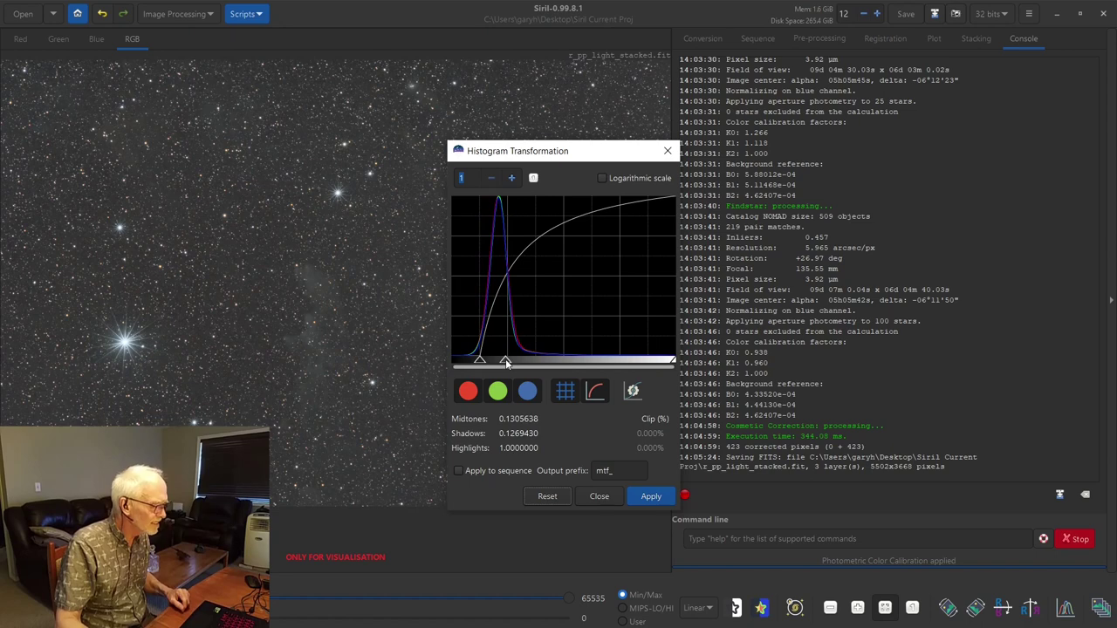
click(651, 496)
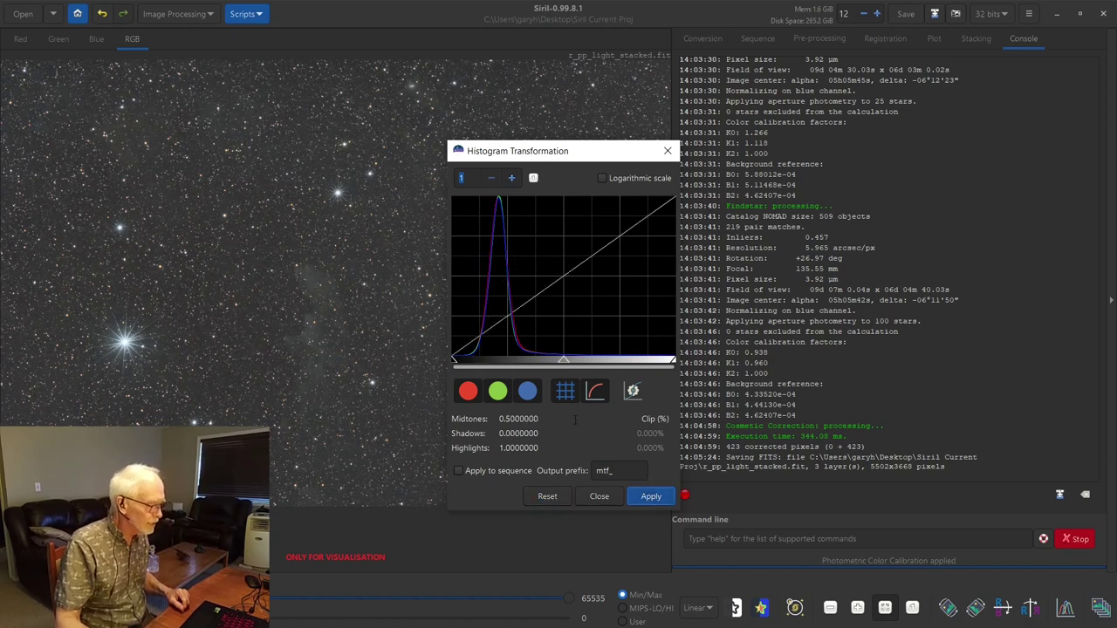
Preview the autostretch algorithm on the stretched image, reset it, and close the Histogram Transformation
click(634, 391)
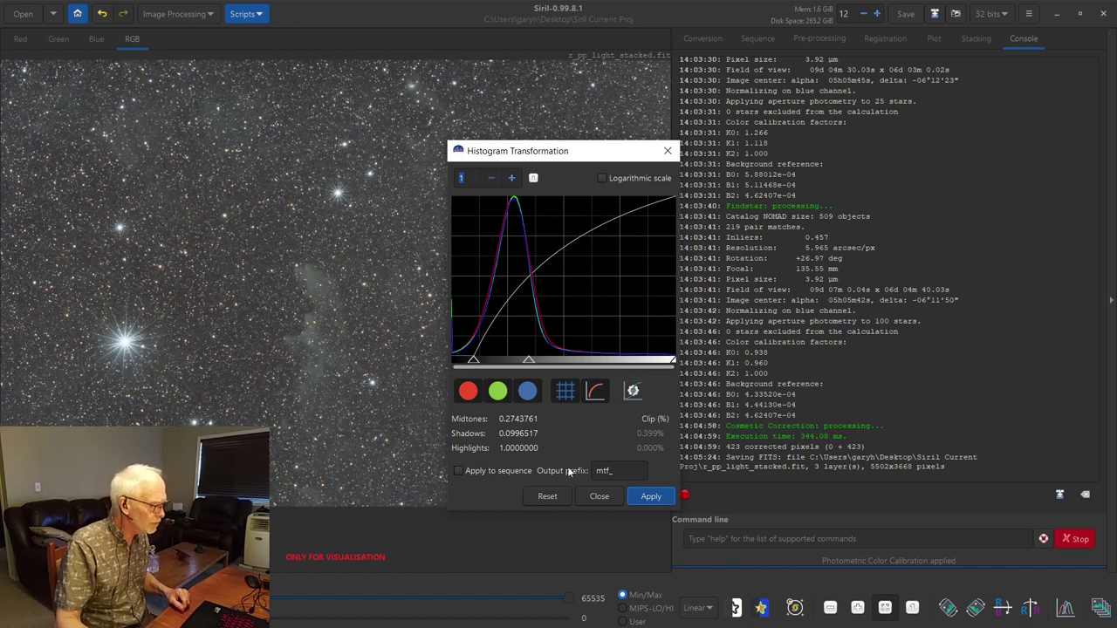
click(546, 495)
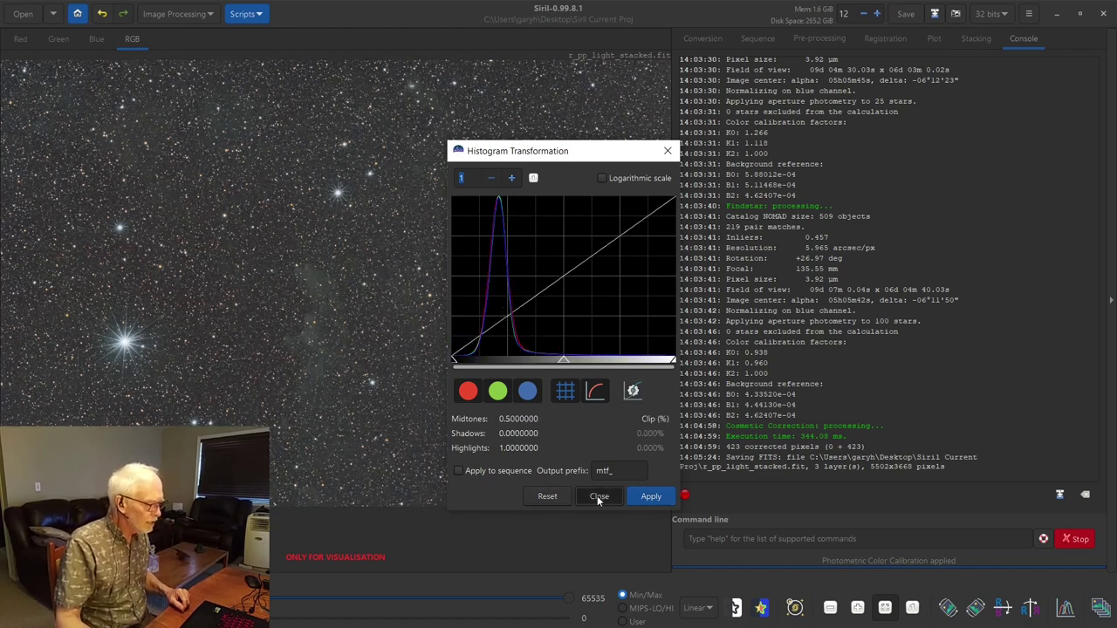
click(599, 496)
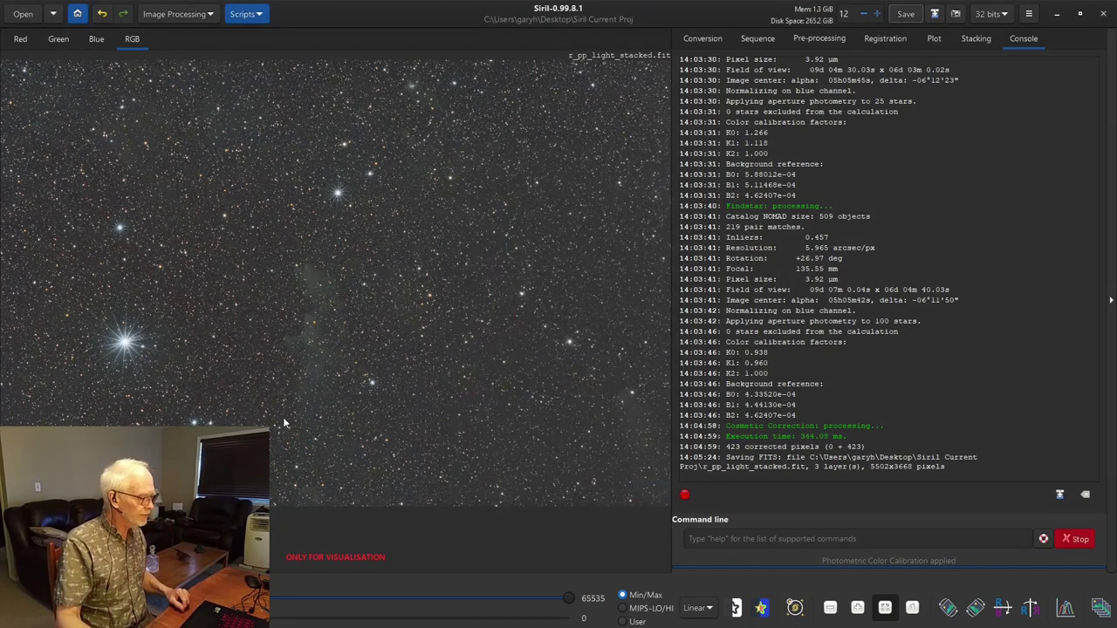
Apply an Asinh Transformation to the histogram-stretched image with a stretch factor of 5 and a black point of about 0.085
click(202, 14)
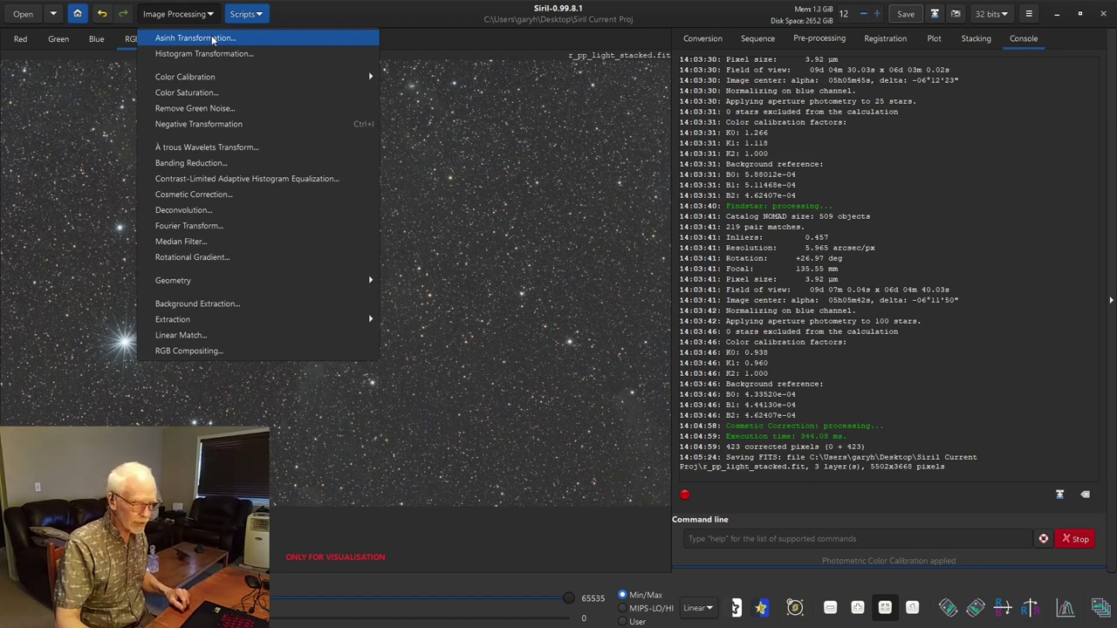
click(212, 39)
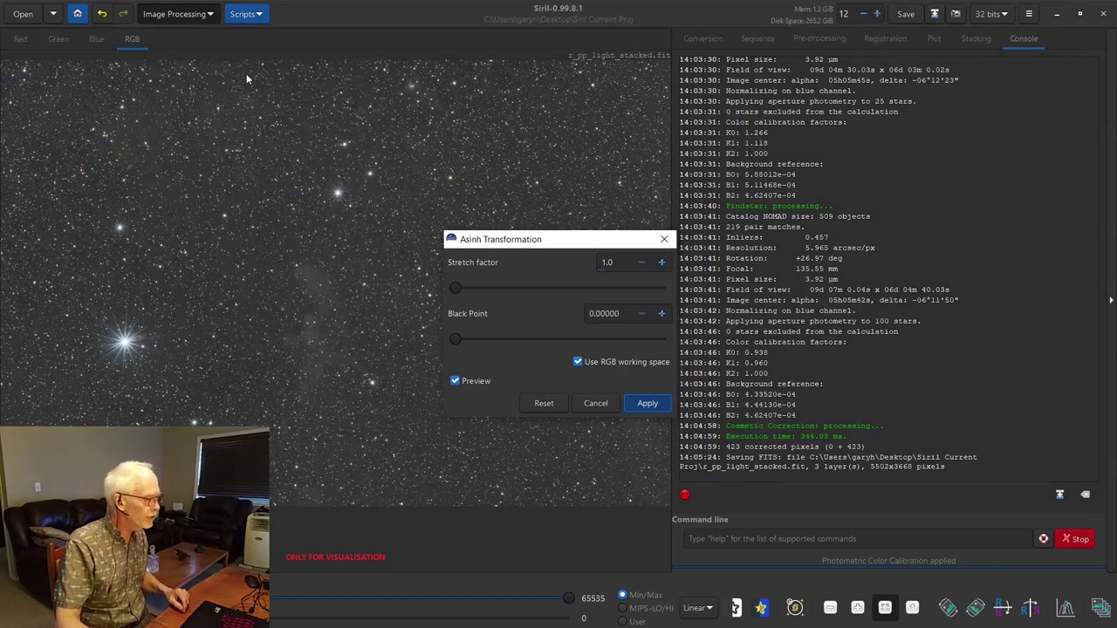
click(661, 263)
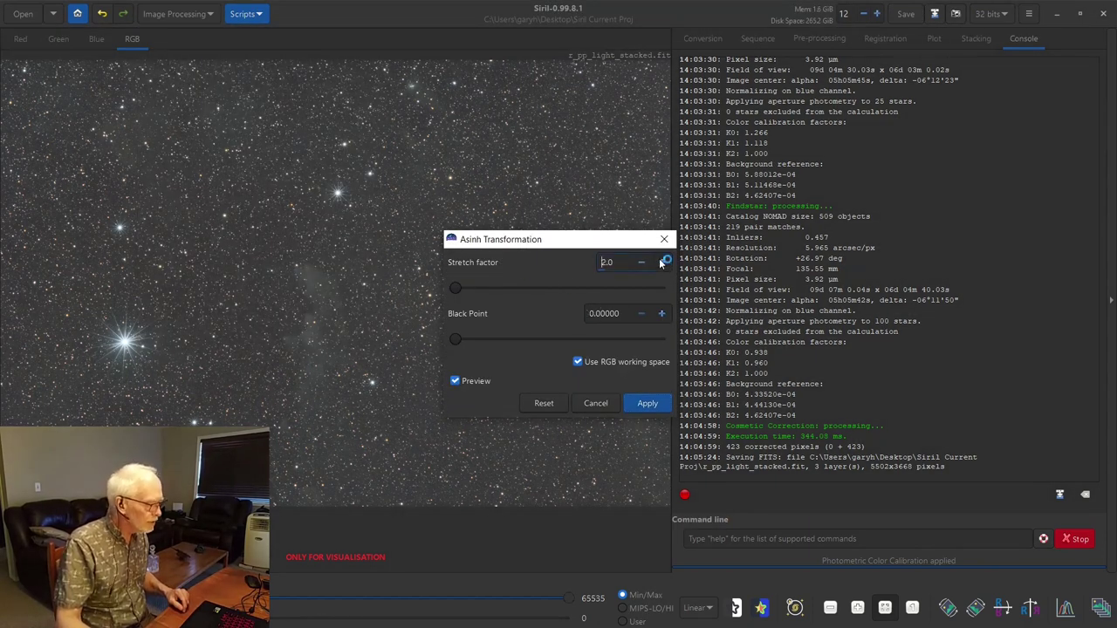
click(661, 262)
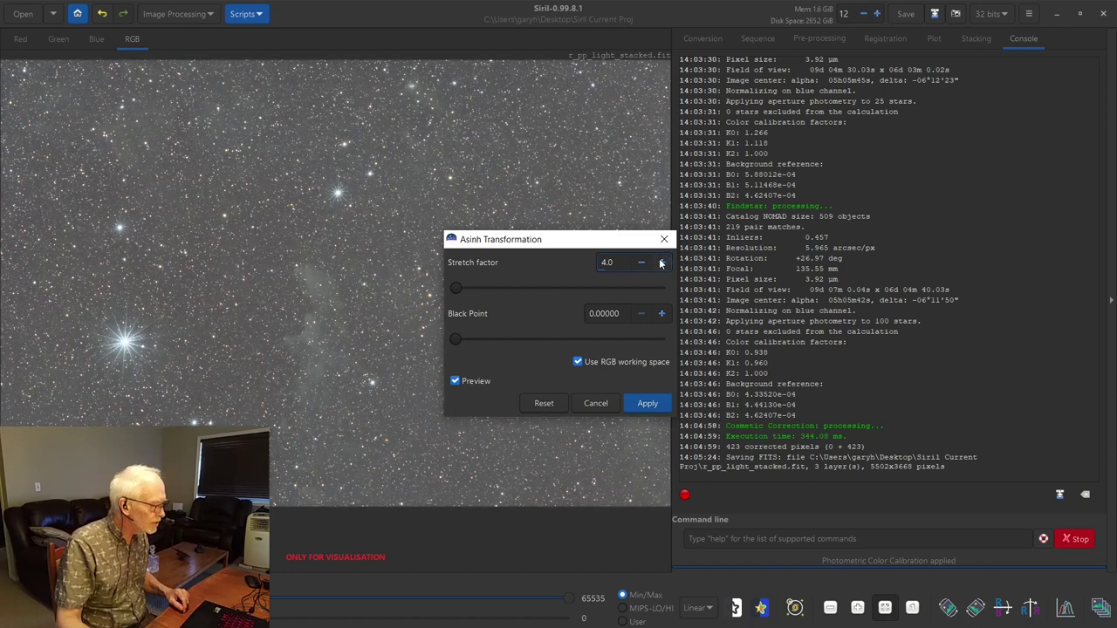
click(660, 263)
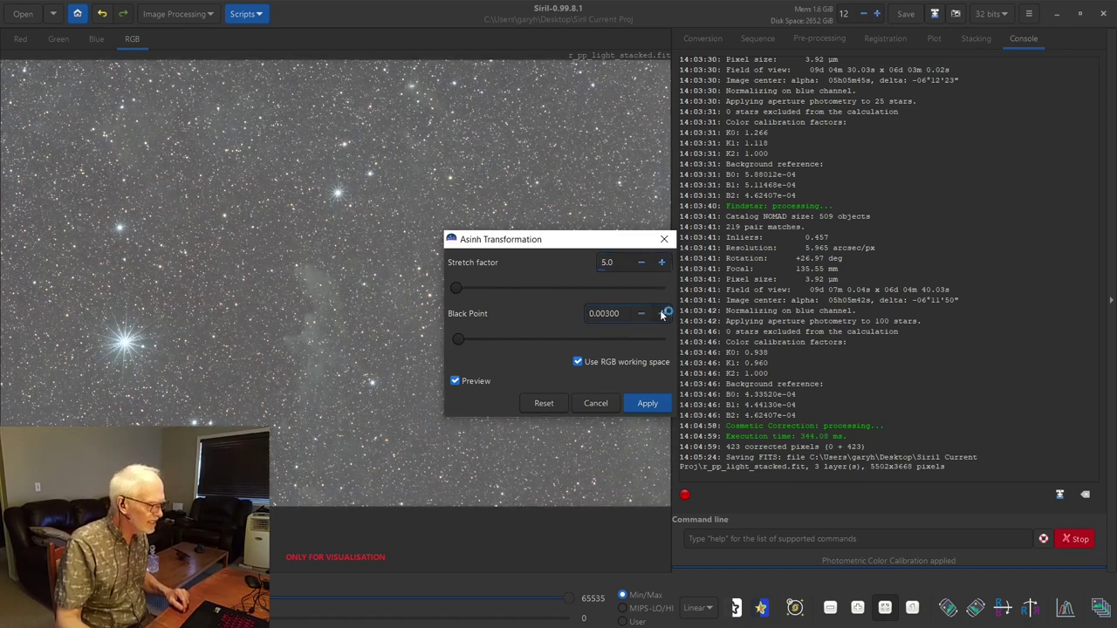
drag(456, 340, 541, 341)
click(595, 333)
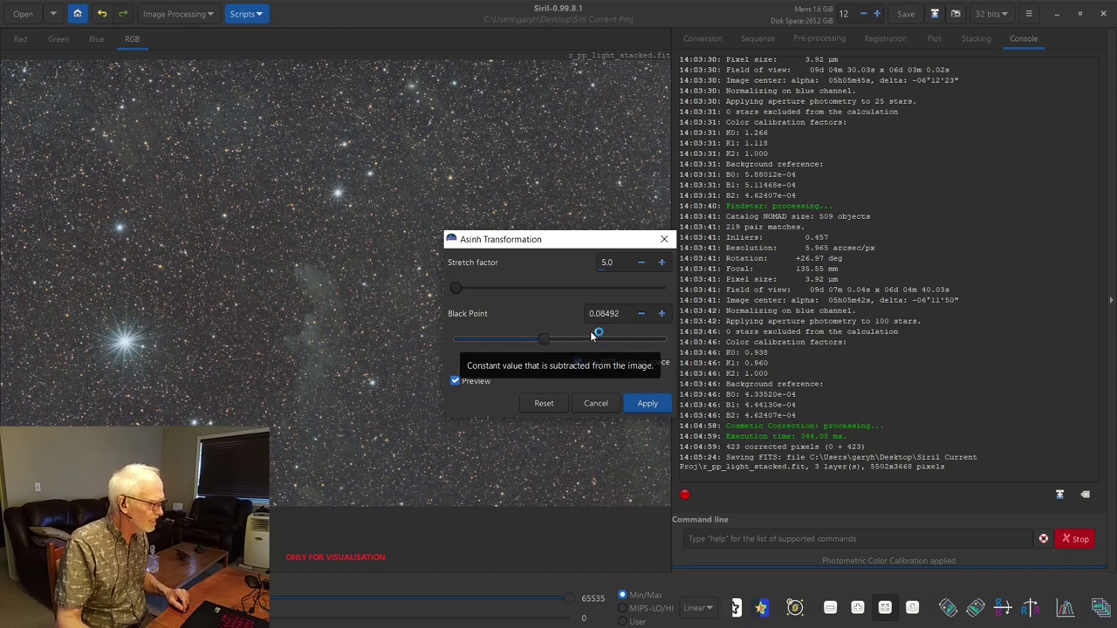
click(648, 404)
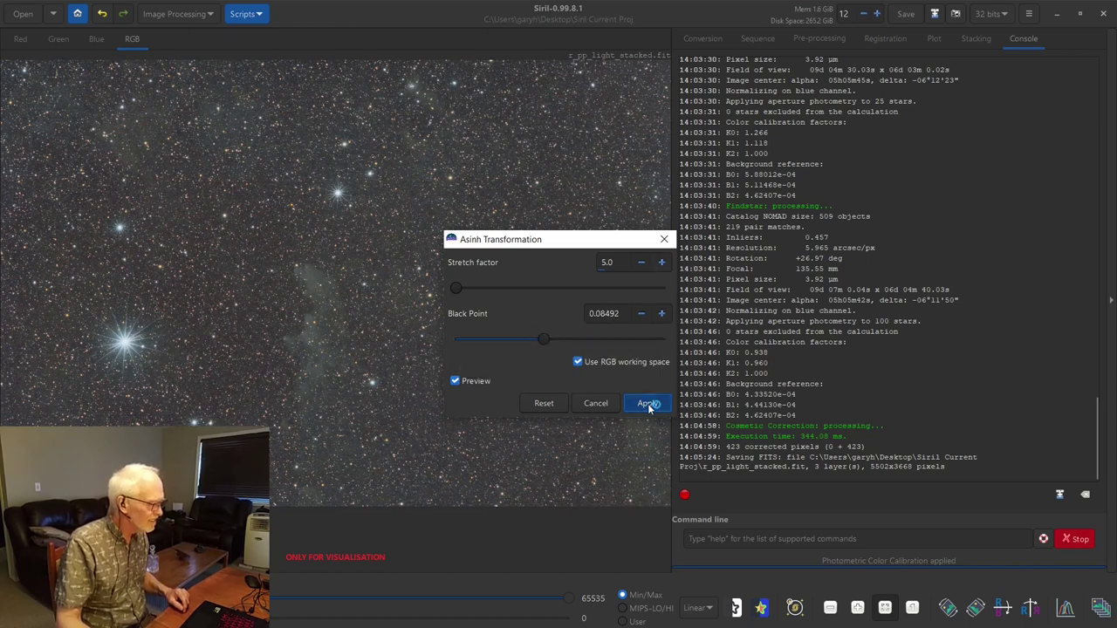
Try another Asinh Transformation with a stretch factor of 3 and a black point of about 0.09
click(177, 14)
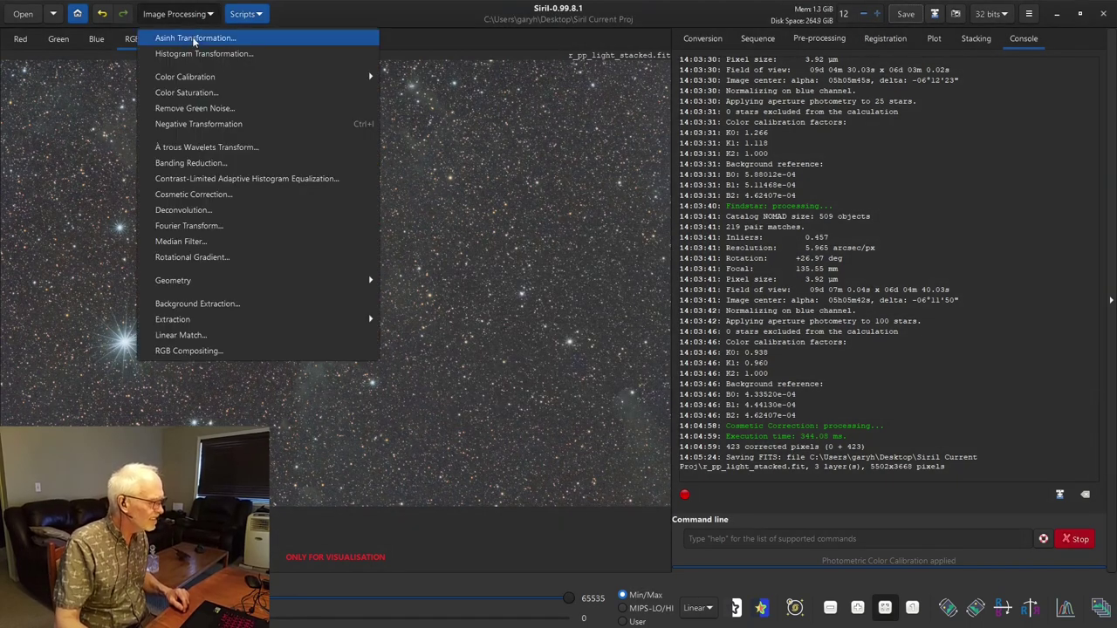
click(196, 39)
click(662, 263)
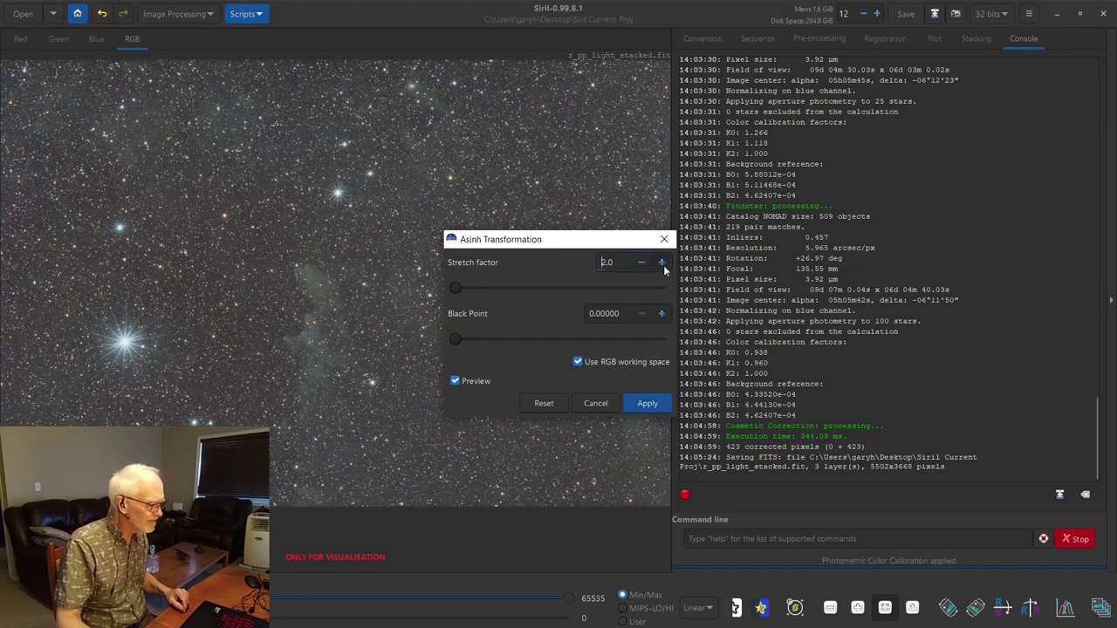
click(662, 263)
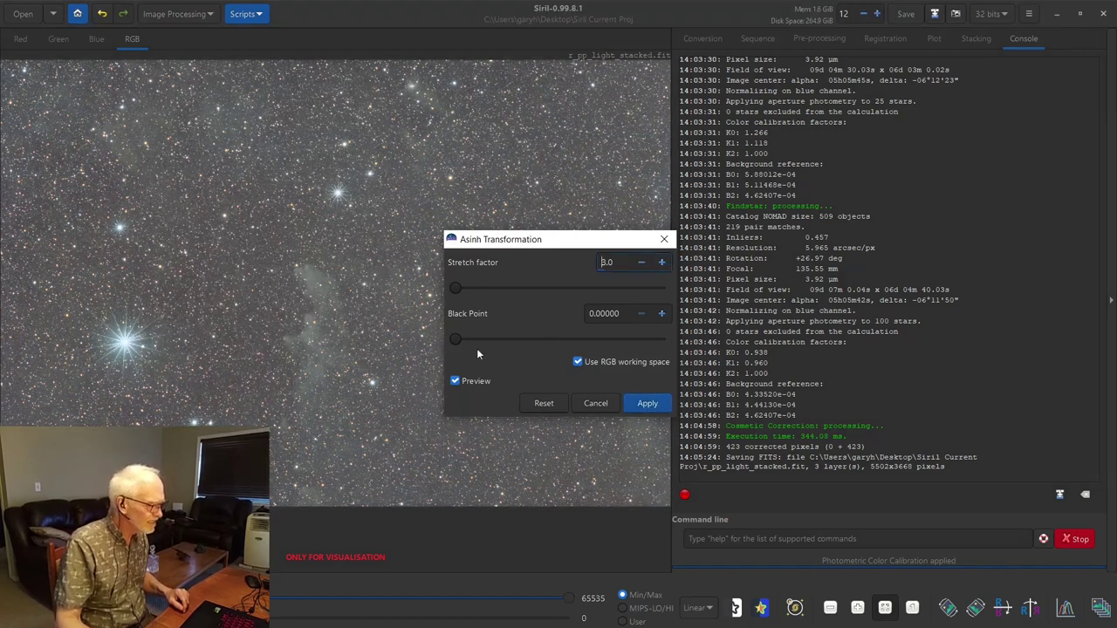
drag(458, 338, 566, 344)
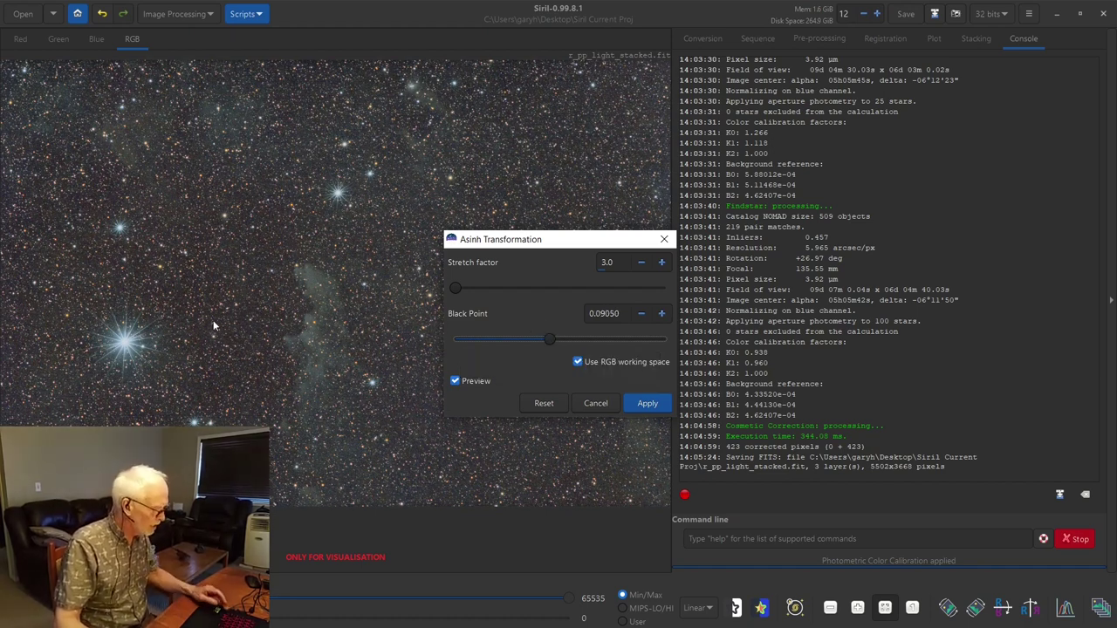
Examine the stars and nebula in the Asinh preview, discard the transformation, and fit the whole image in view
scroll(245, 348, up, 2)
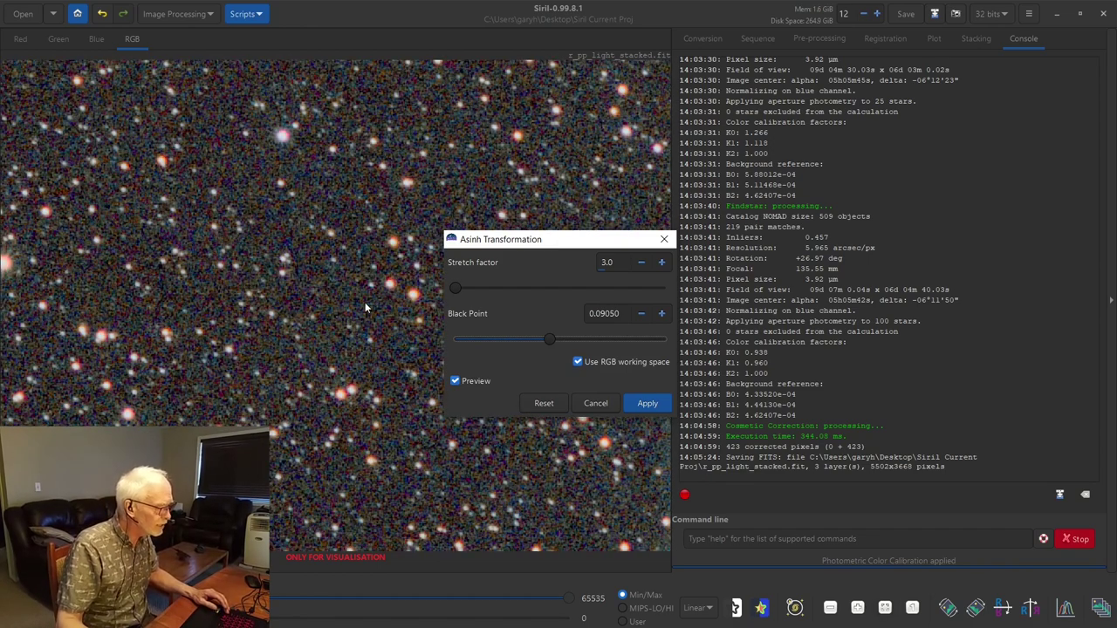
scroll(364, 305, down, 3)
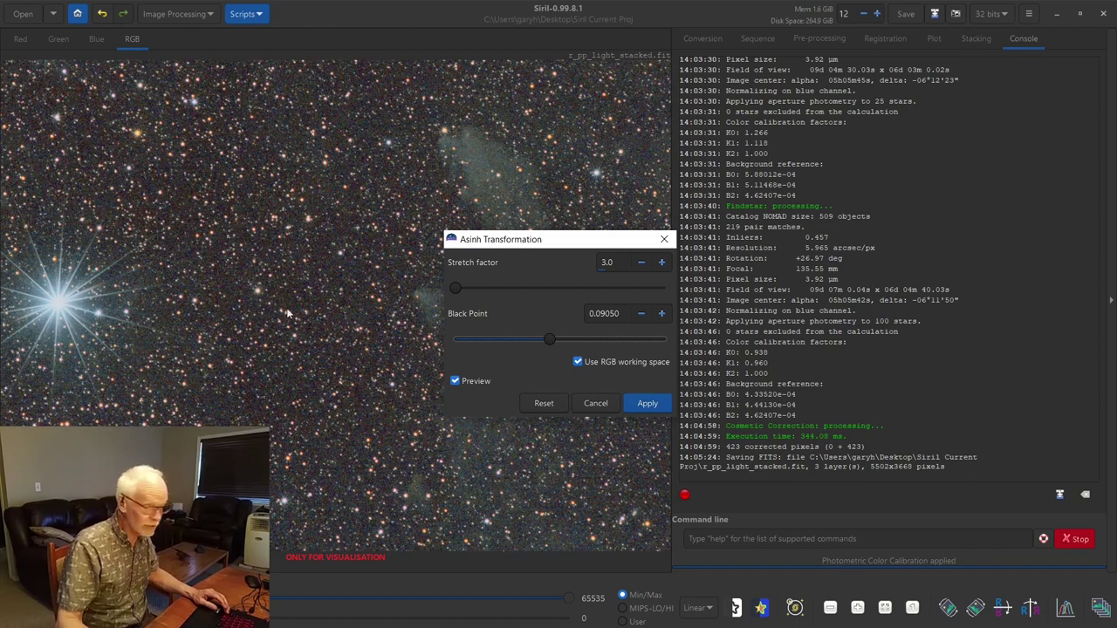
scroll(369, 349, down, 1)
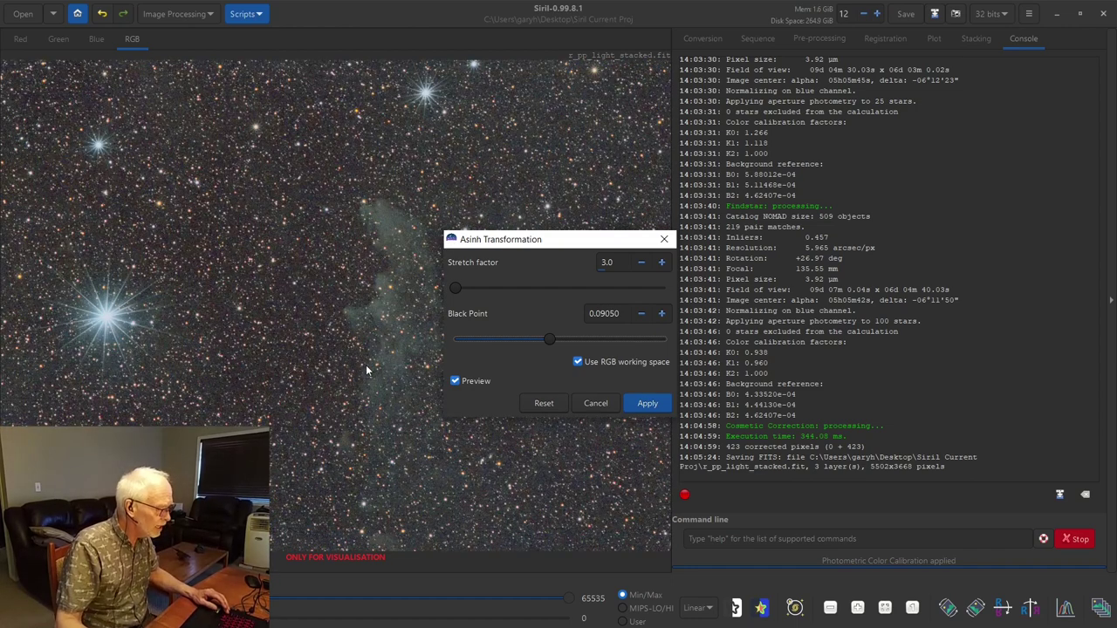
drag(366, 365, 250, 312)
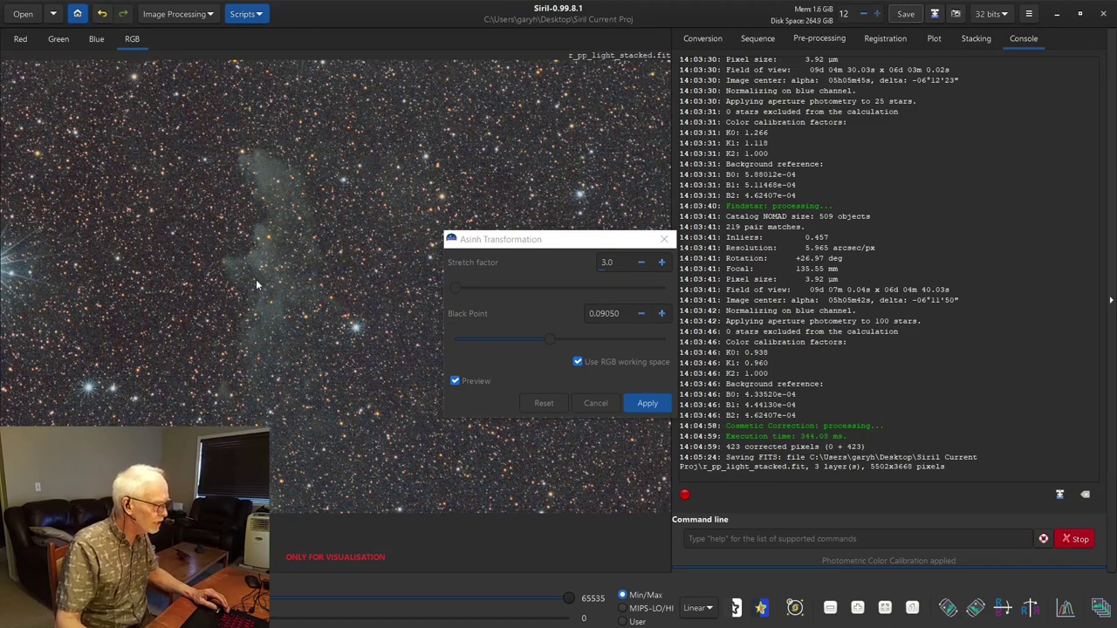
scroll(311, 354, down, 1)
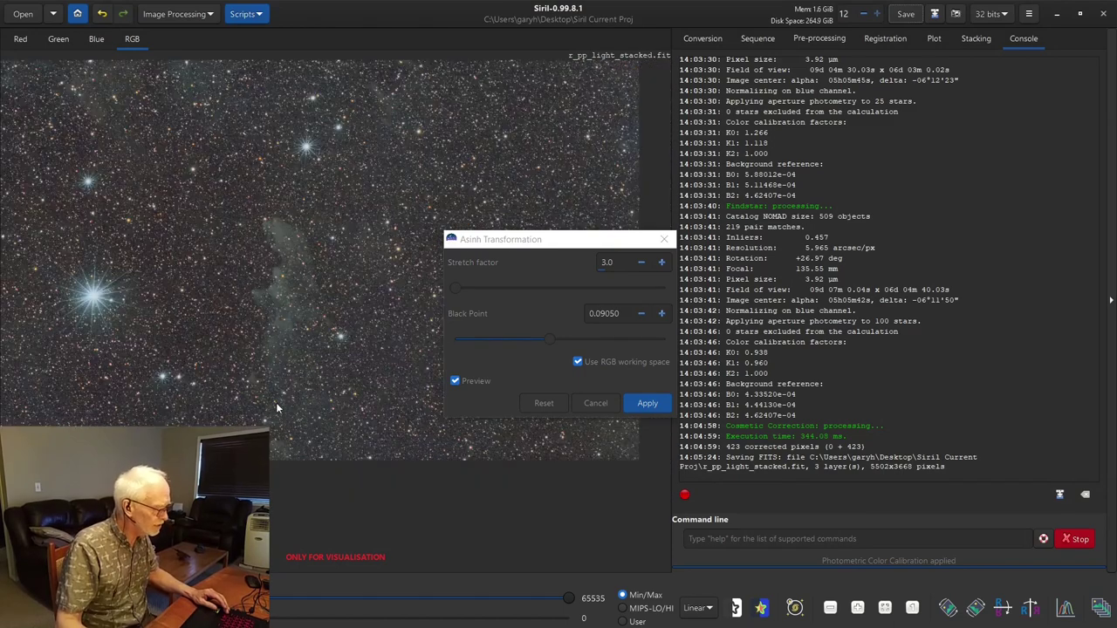
scroll(281, 402, up, 1)
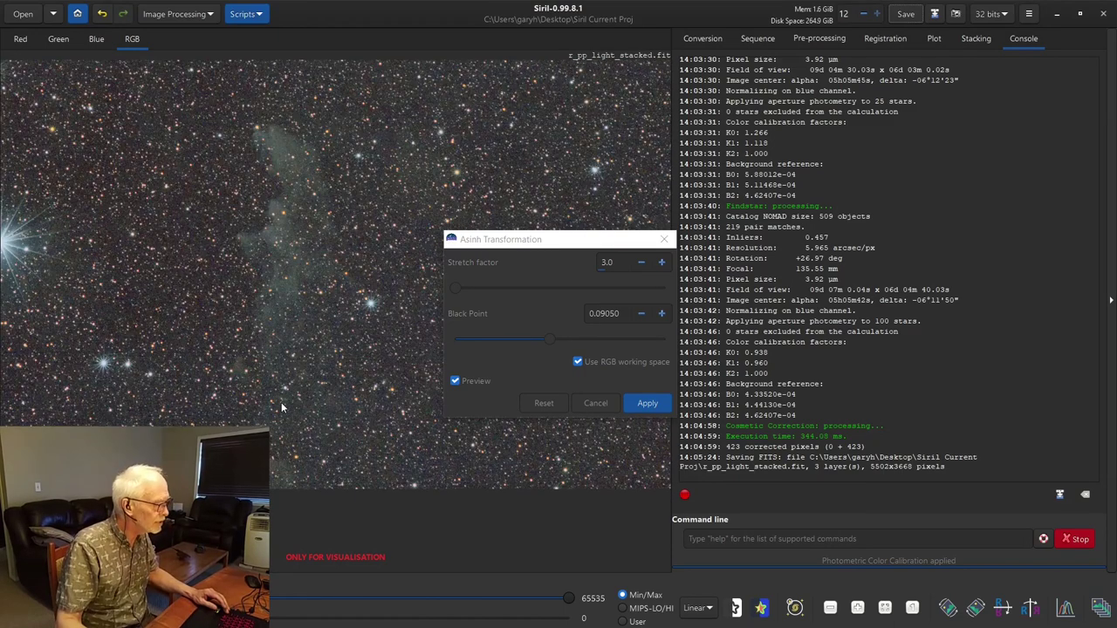
scroll(281, 402, down, 1)
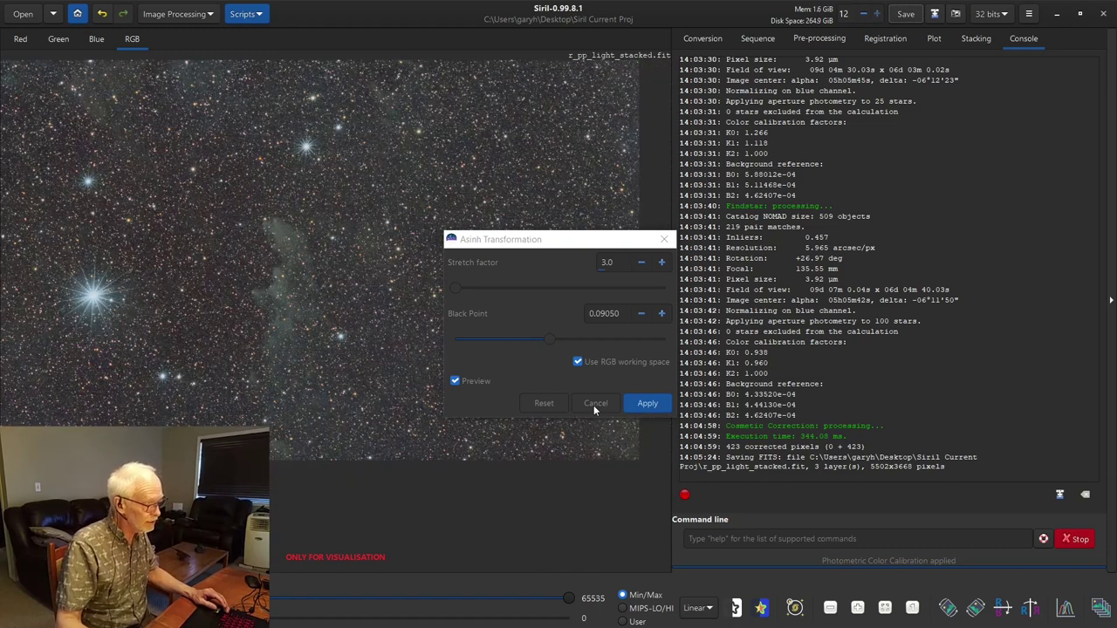
click(453, 380)
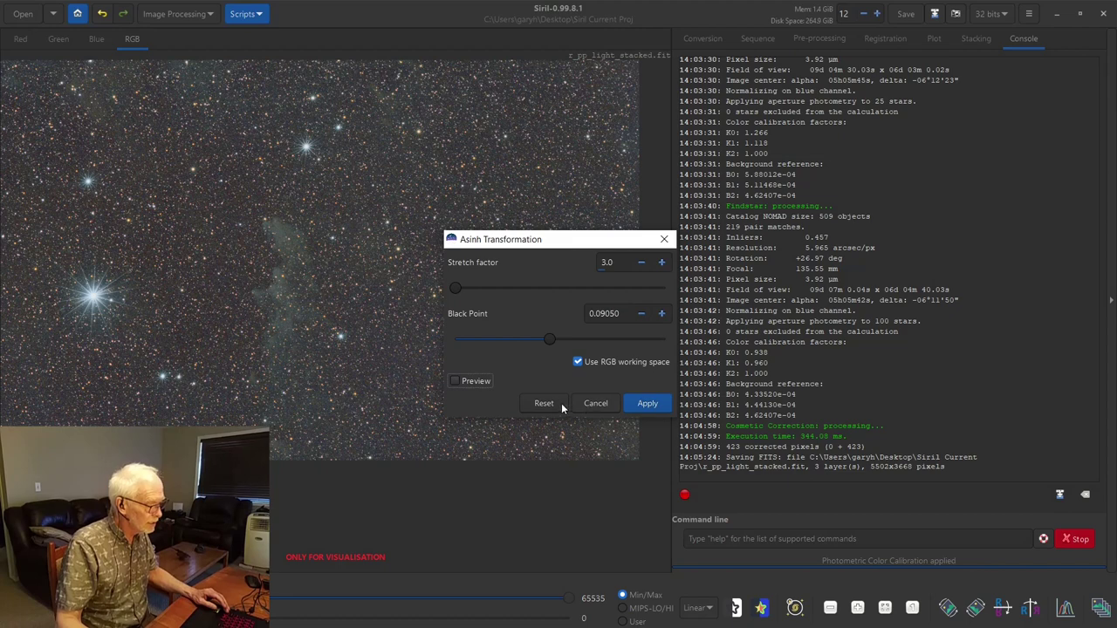
click(544, 403)
click(585, 408)
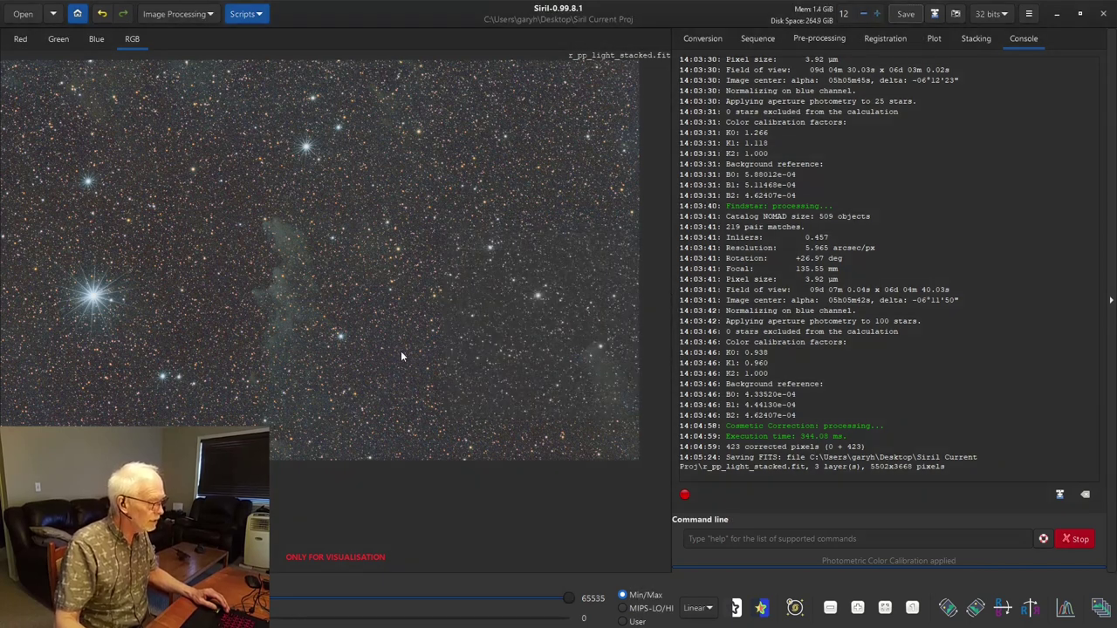
click(885, 607)
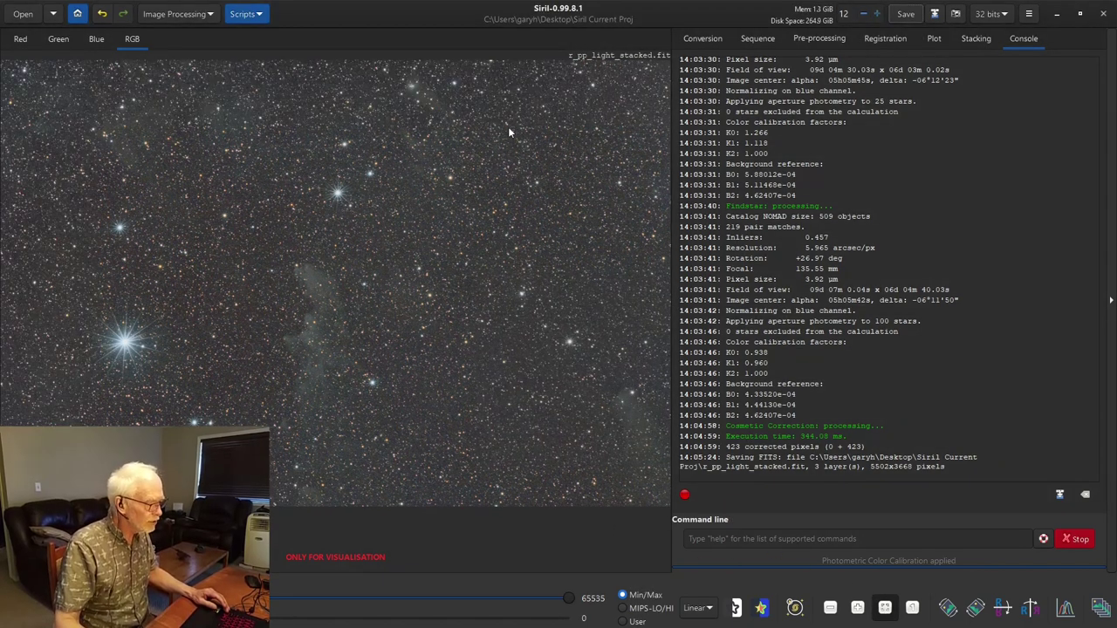
Save the image as r_pp_light_stacked.tif in 32-bit floating point without compression, with the ICC profile embedded
click(906, 14)
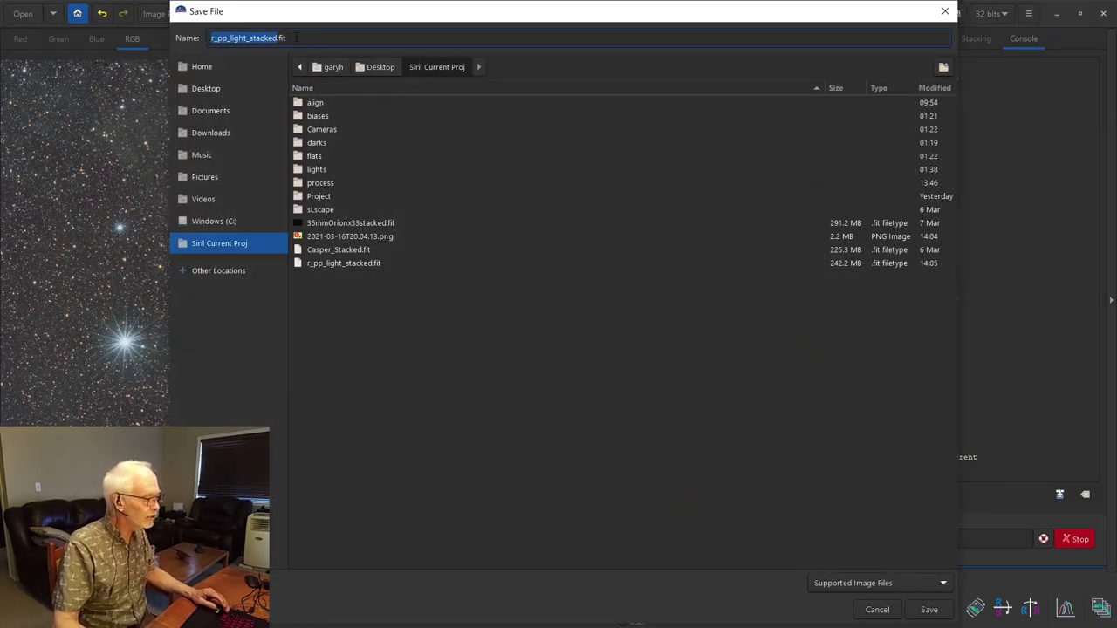
click(295, 37)
key(BackSpace)
key(BackSpace)
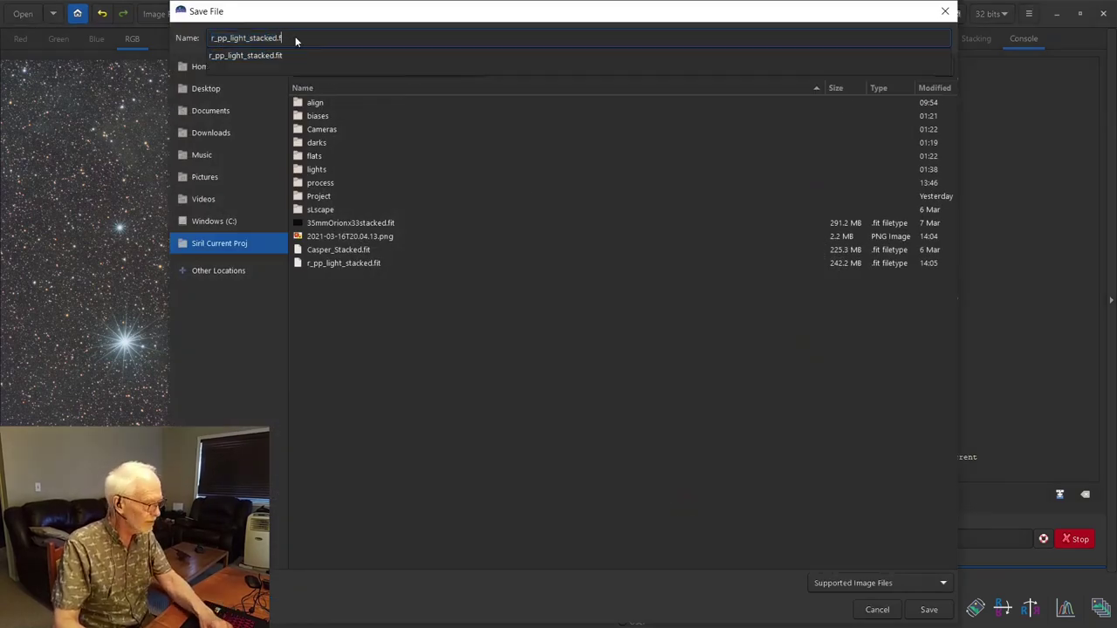
key(BackSpace)
text(ti)
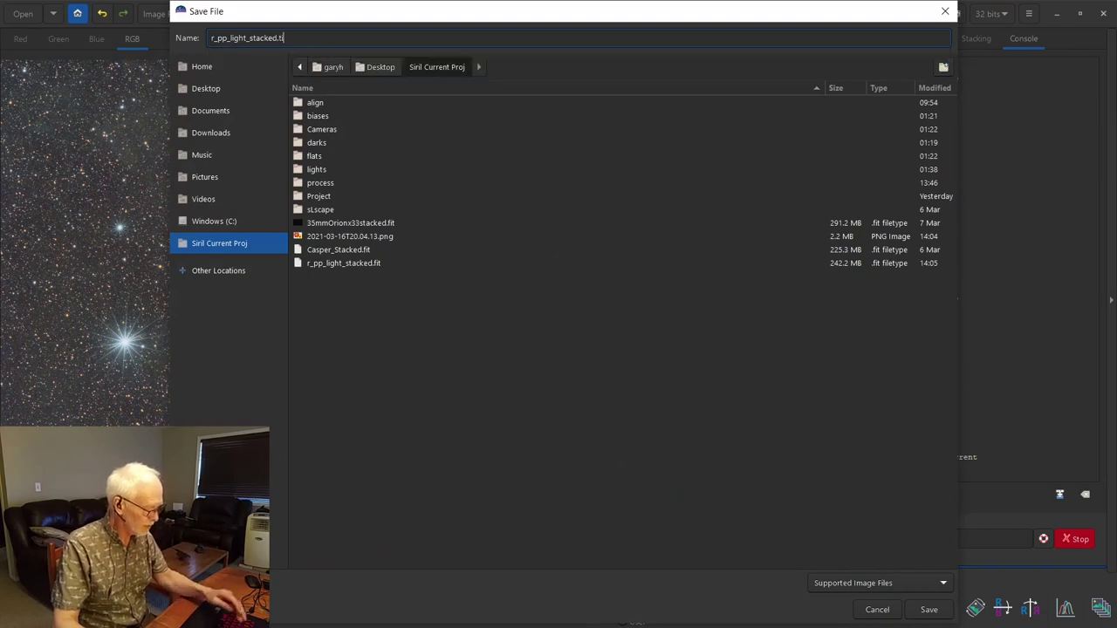
text(f)
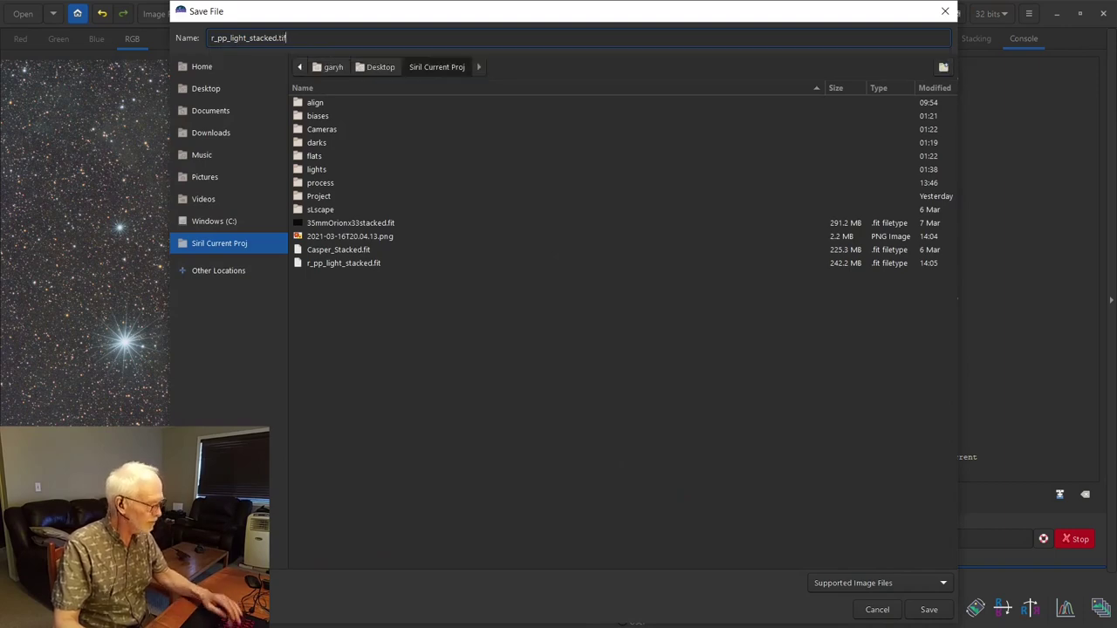
click(918, 609)
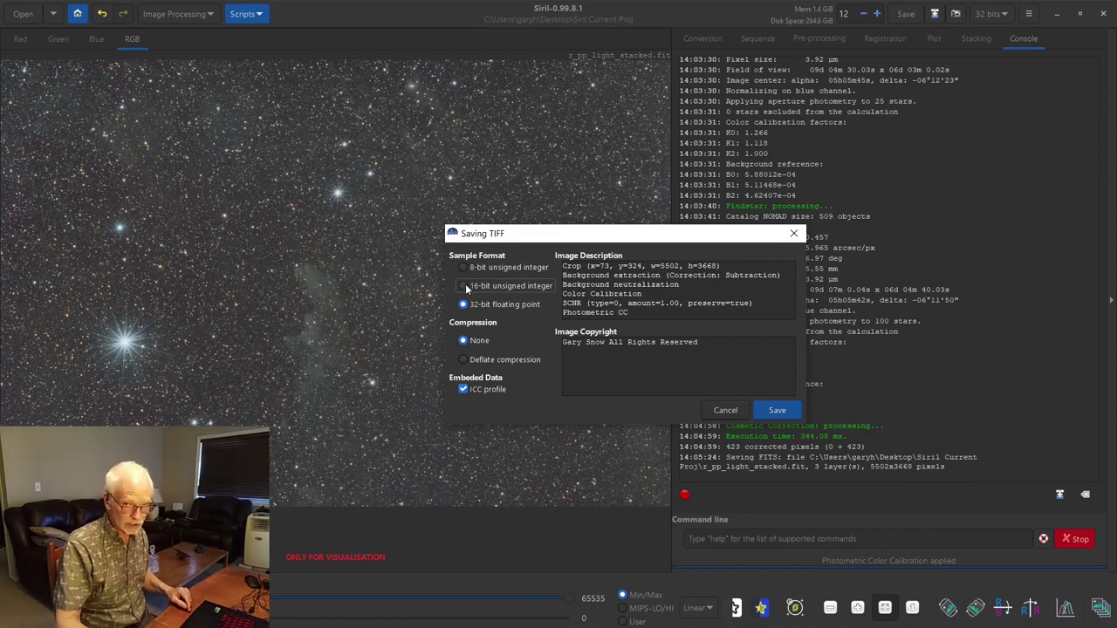
click(777, 411)
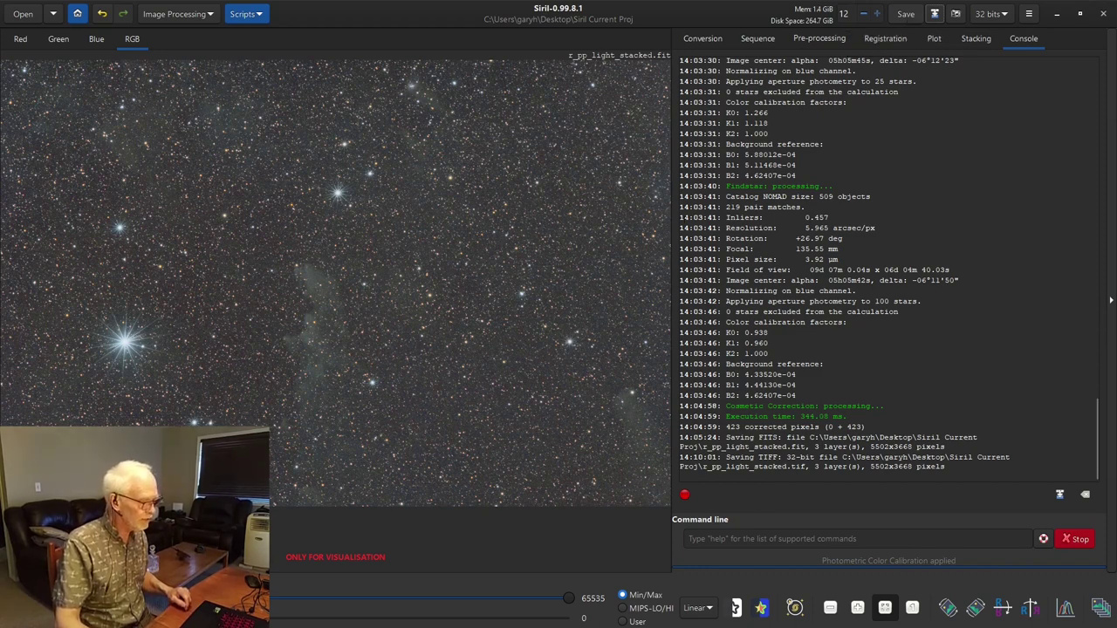
Close Siril, open the Siril Current Proj folder in File Explorer, and view 2021-03-16T20.04.13.png
click(1104, 14)
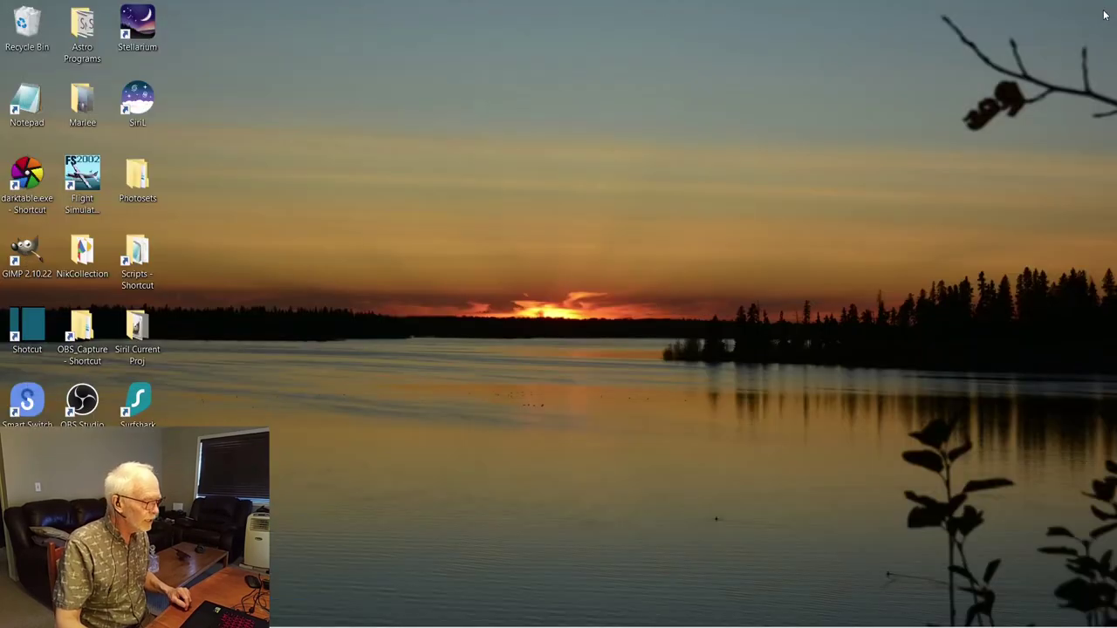
double_click(132, 330)
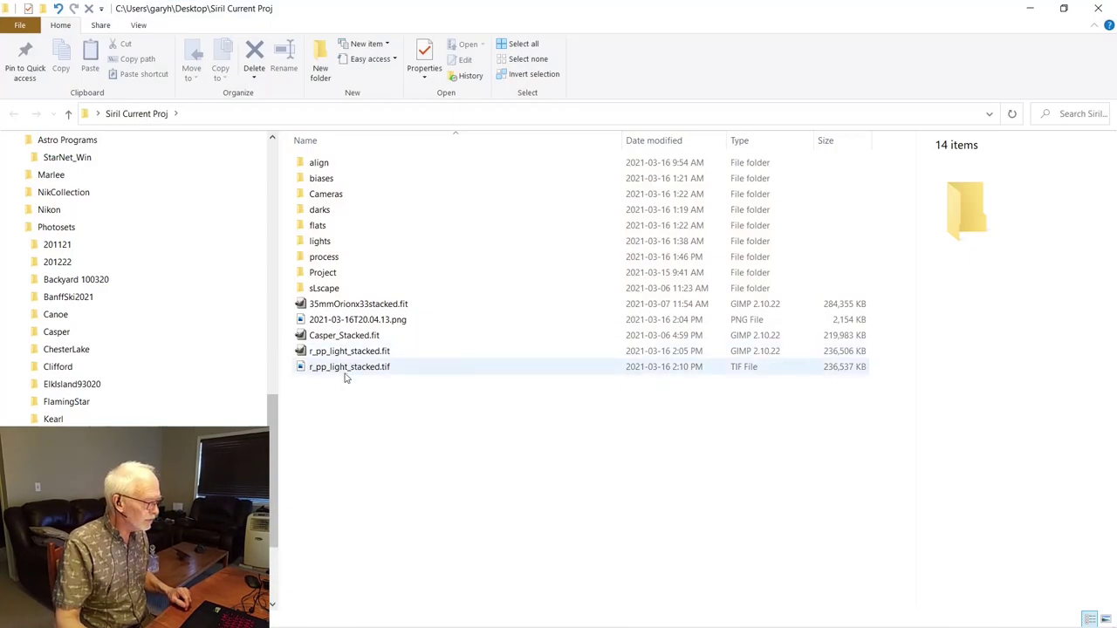
double_click(339, 321)
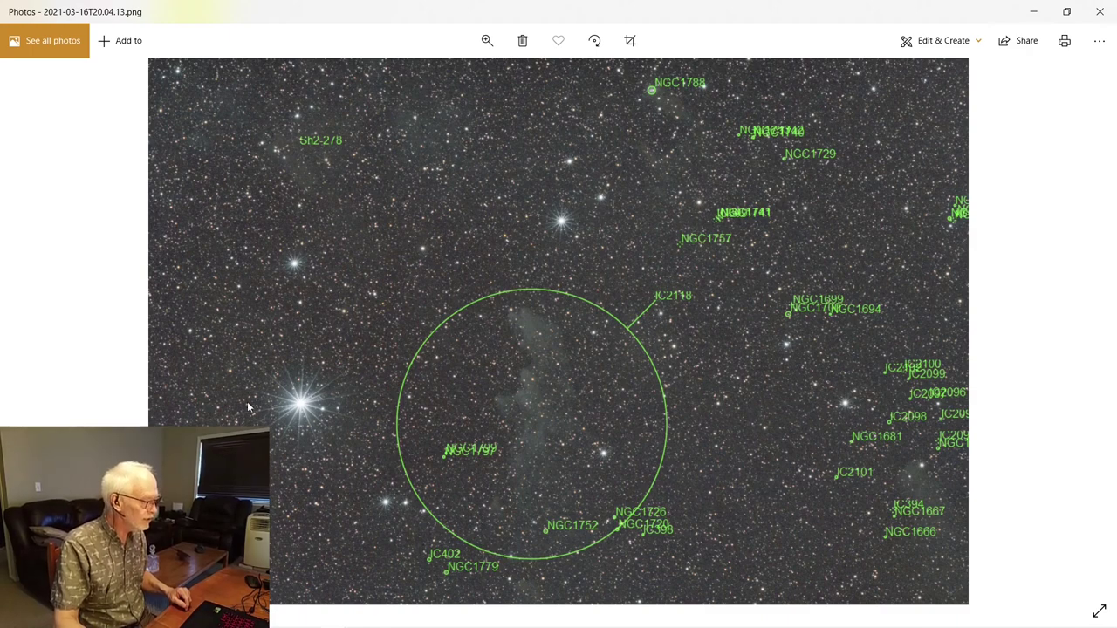
click(1100, 14)
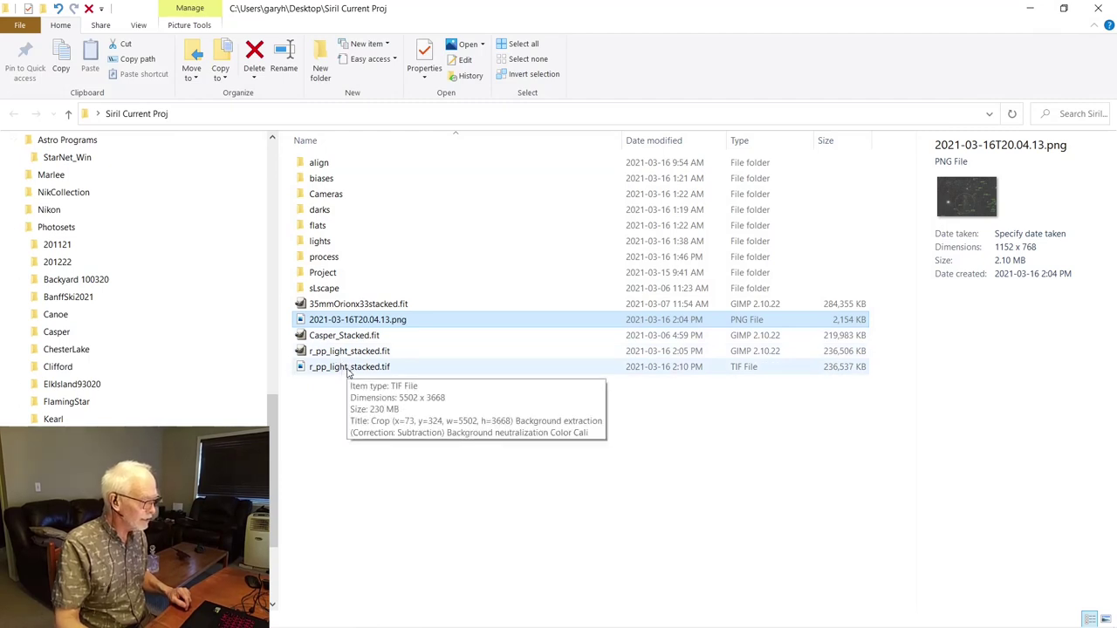
Open r_pp_light_stacked.tif in GIMP, converting it to the built-in sRGB profile, and fit it to the window
click(349, 374)
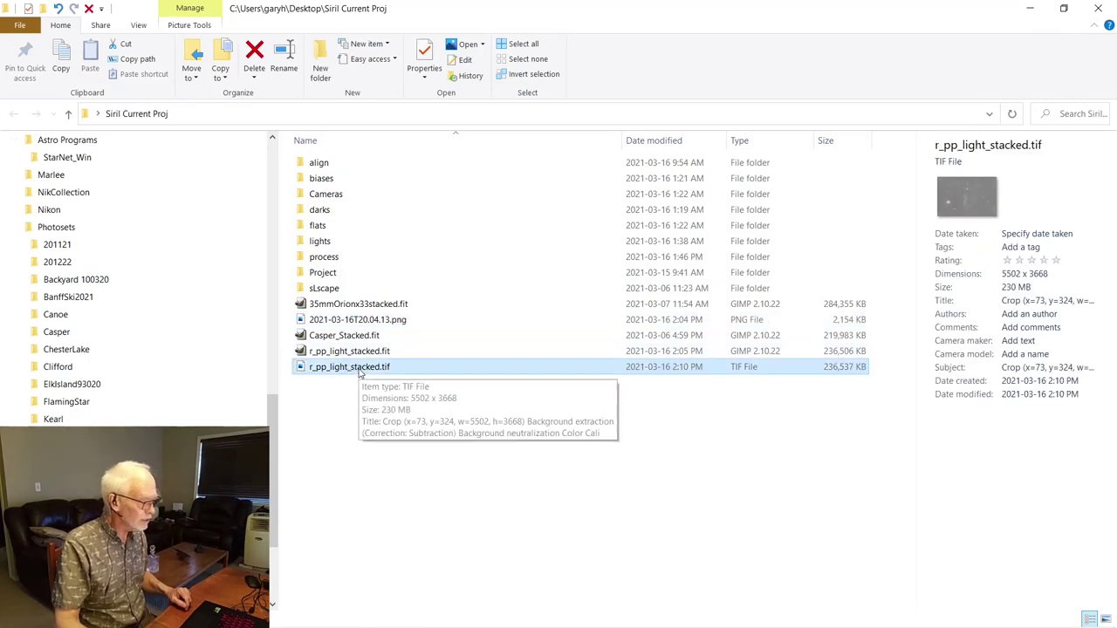
right_click(359, 373)
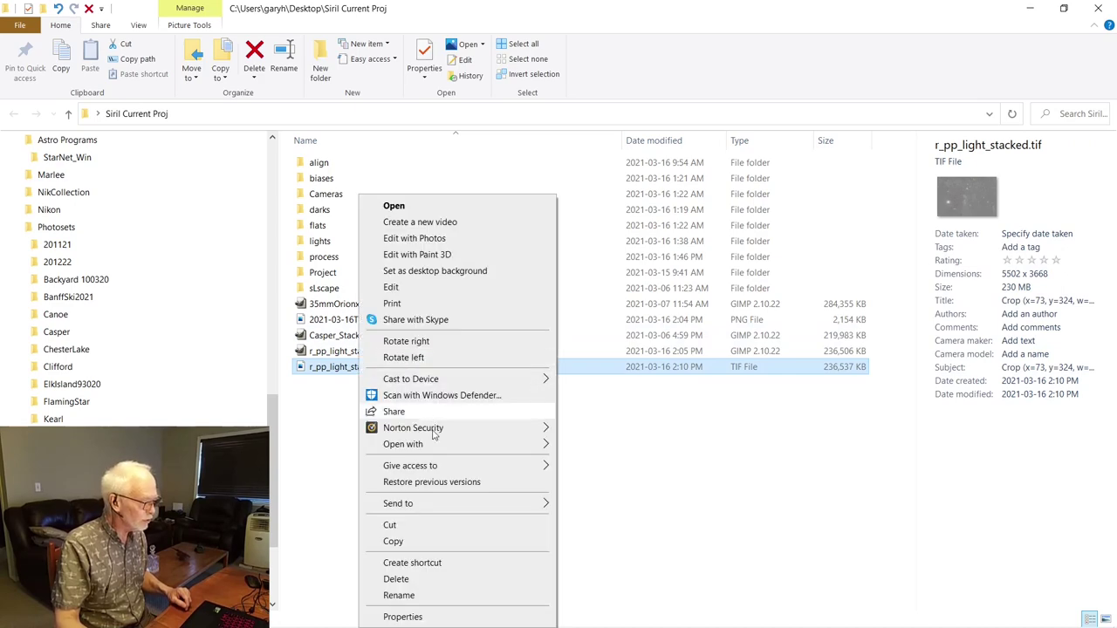
mouse_move(435, 447)
click(589, 463)
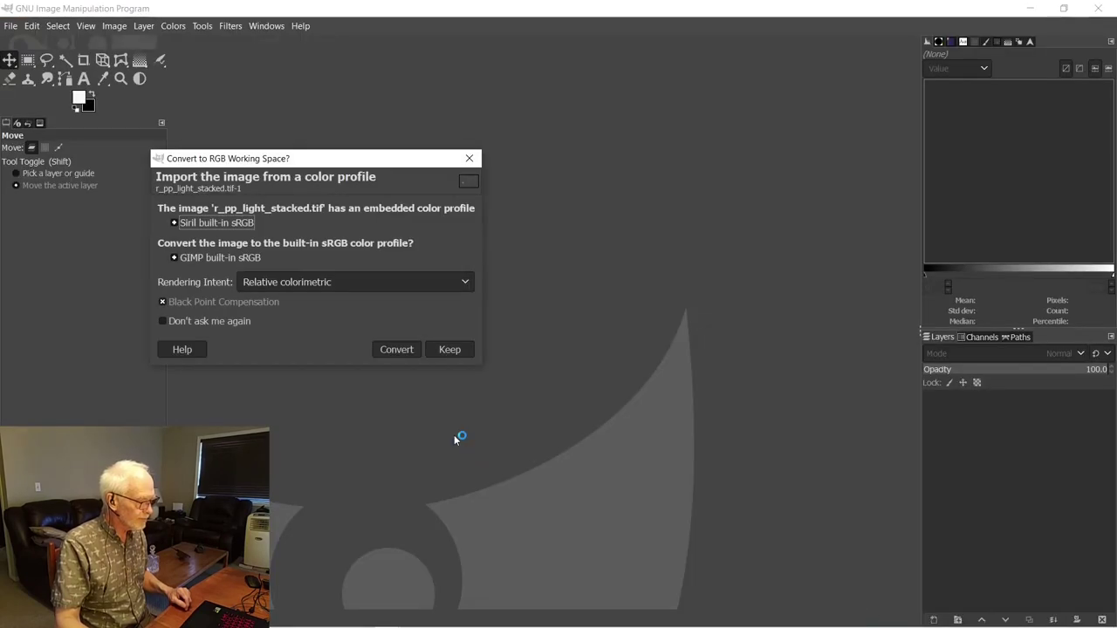
click(402, 351)
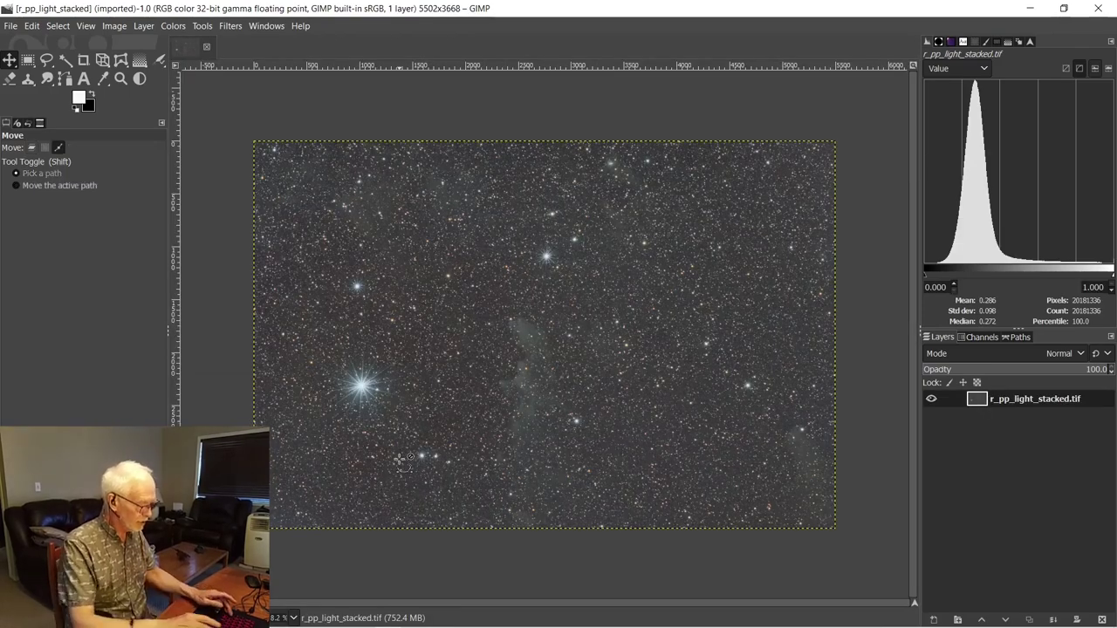
key(ctrl+shift+j)
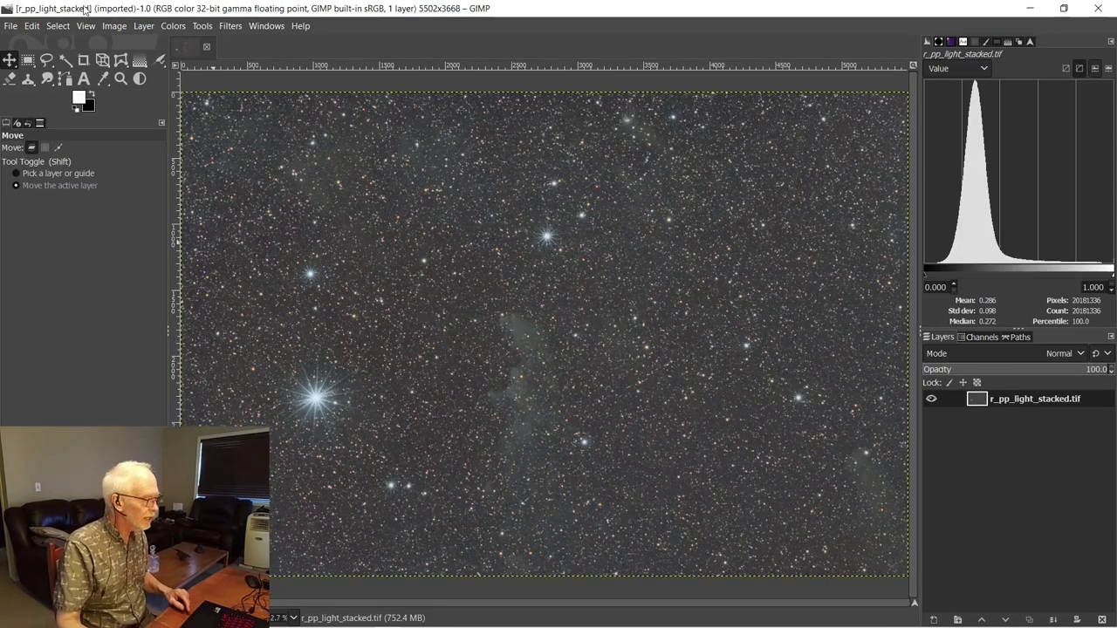
Start a Levels adjustment with the low input at about 4.22, and switch the histogram display to RGB
click(173, 26)
click(199, 177)
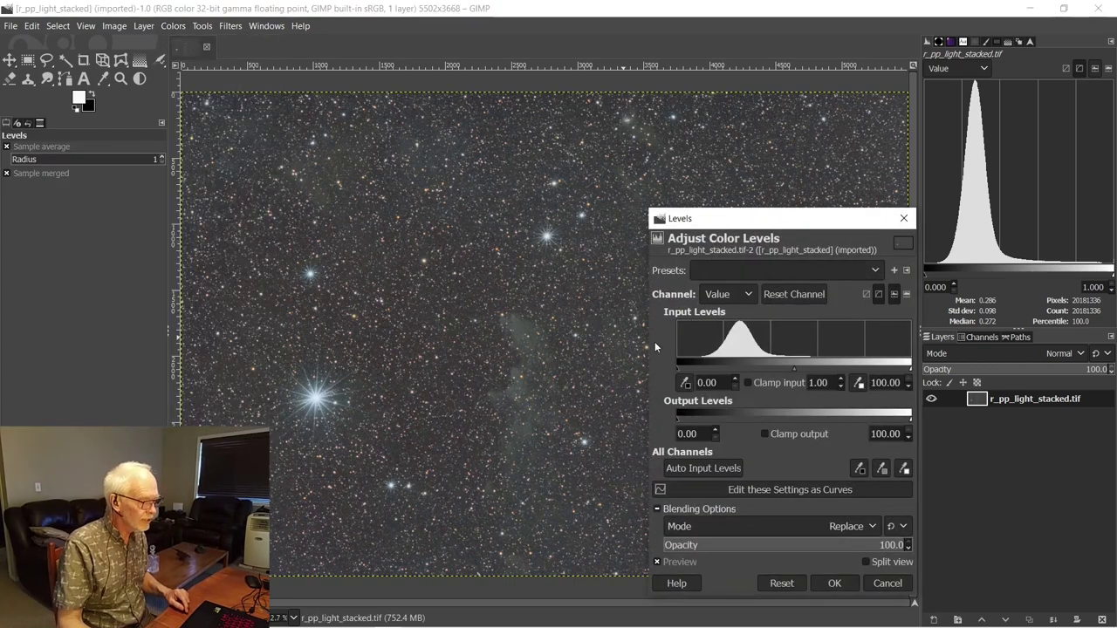
drag(678, 370, 687, 369)
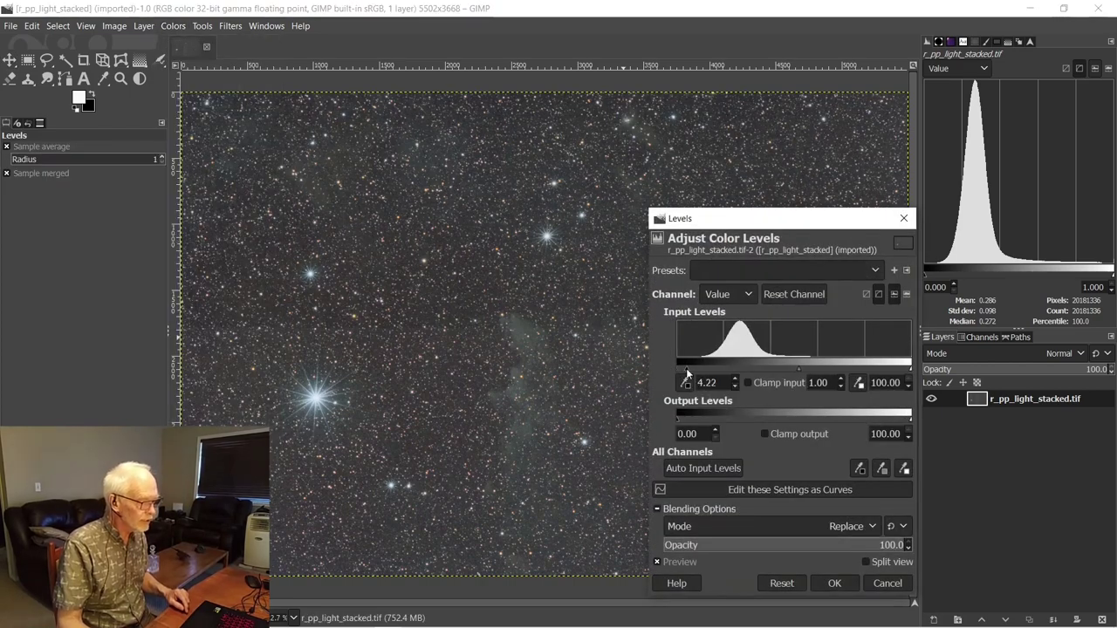
click(951, 68)
click(960, 188)
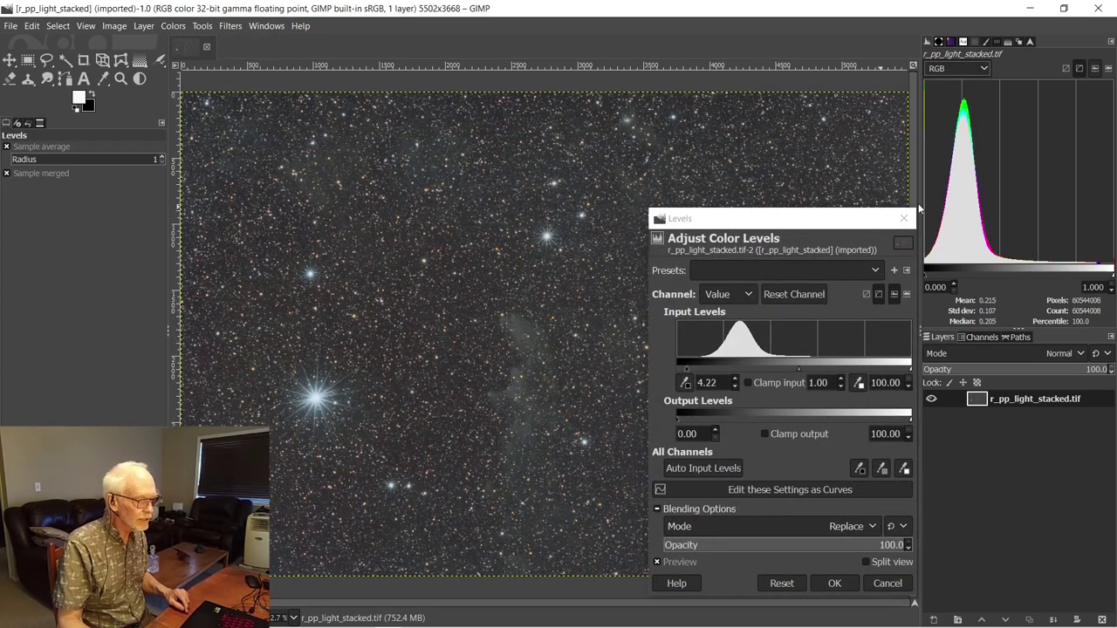
Raise the Levels low input to 6.95, set the gamma to about 1.07, and apply the adjustment
drag(805, 229, 749, 199)
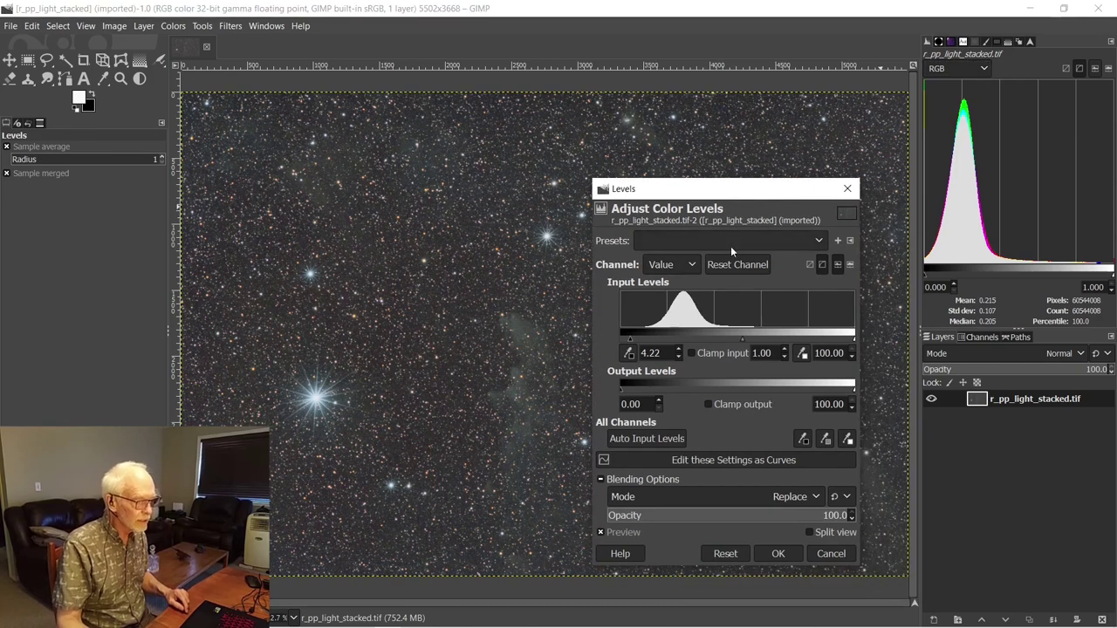
drag(631, 339, 628, 342)
drag(629, 345, 636, 345)
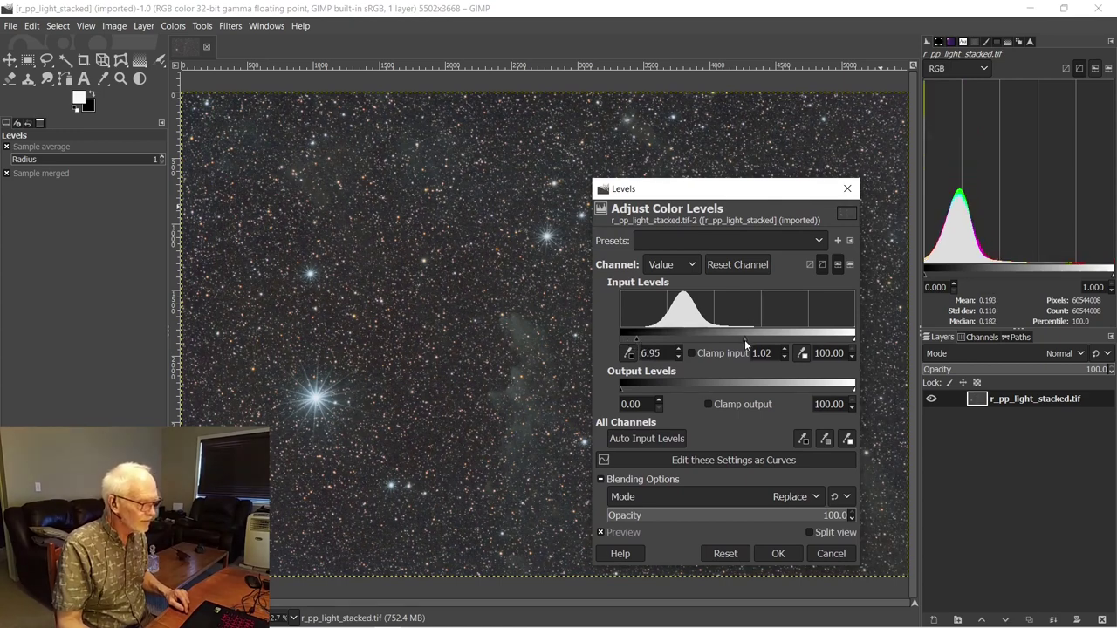
drag(745, 339, 739, 339)
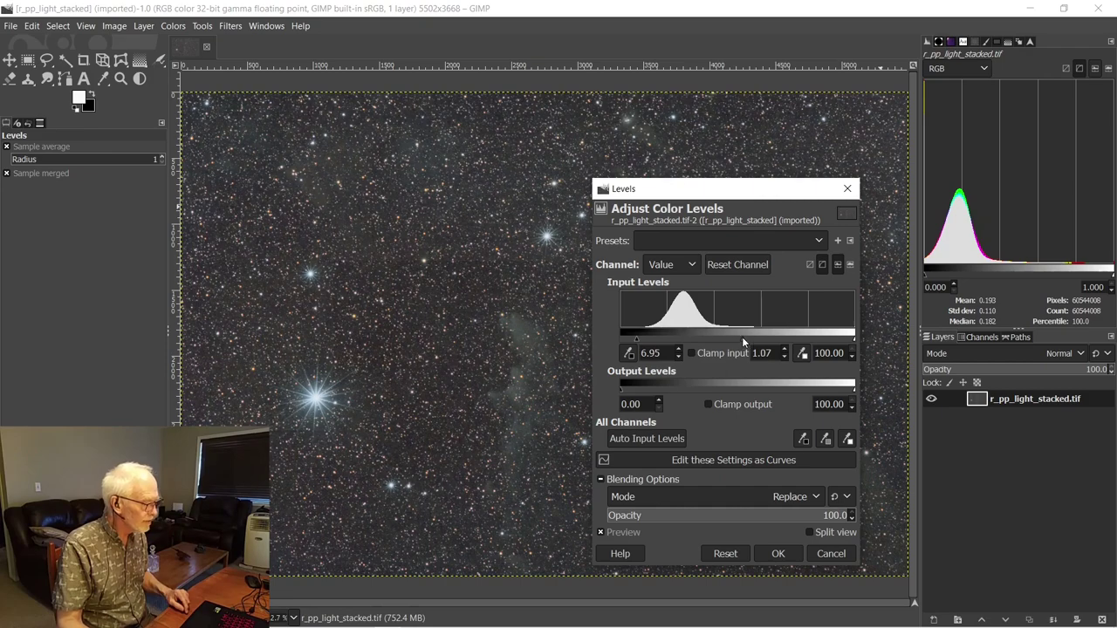
click(778, 553)
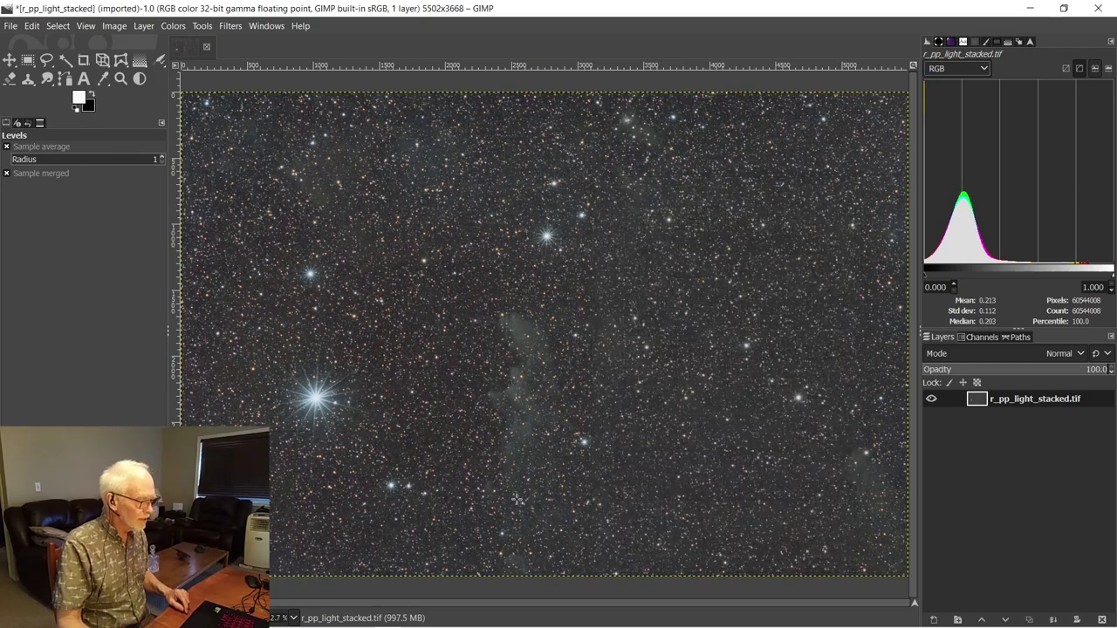
Sample the colours of the brightest star and the smaller star above it with the Color Picker, and close its readout
click(103, 78)
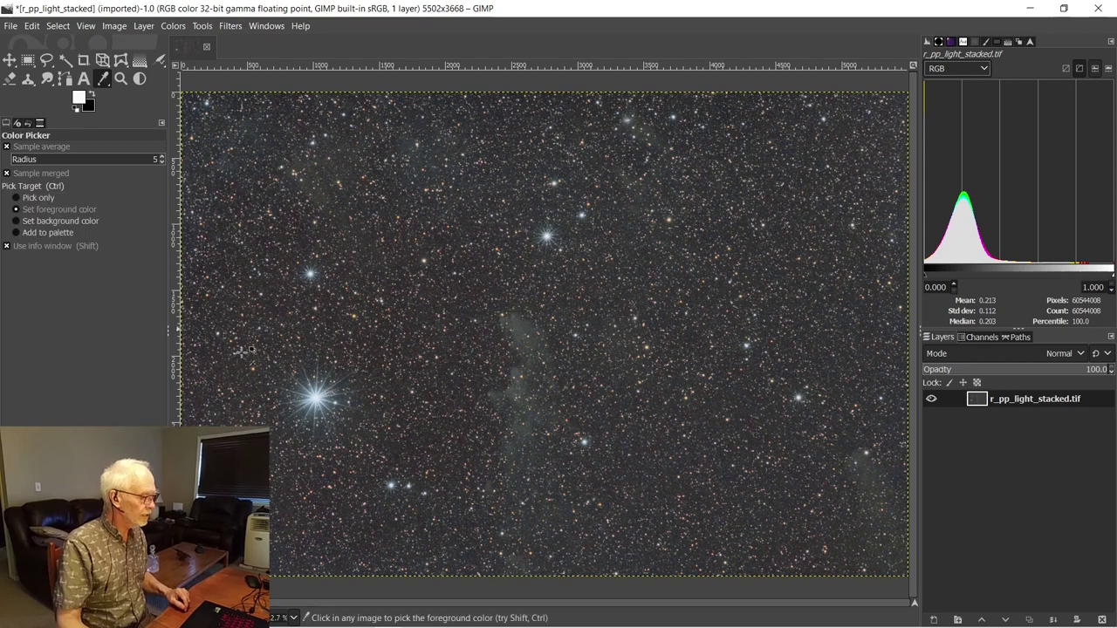
shift+click(323, 396)
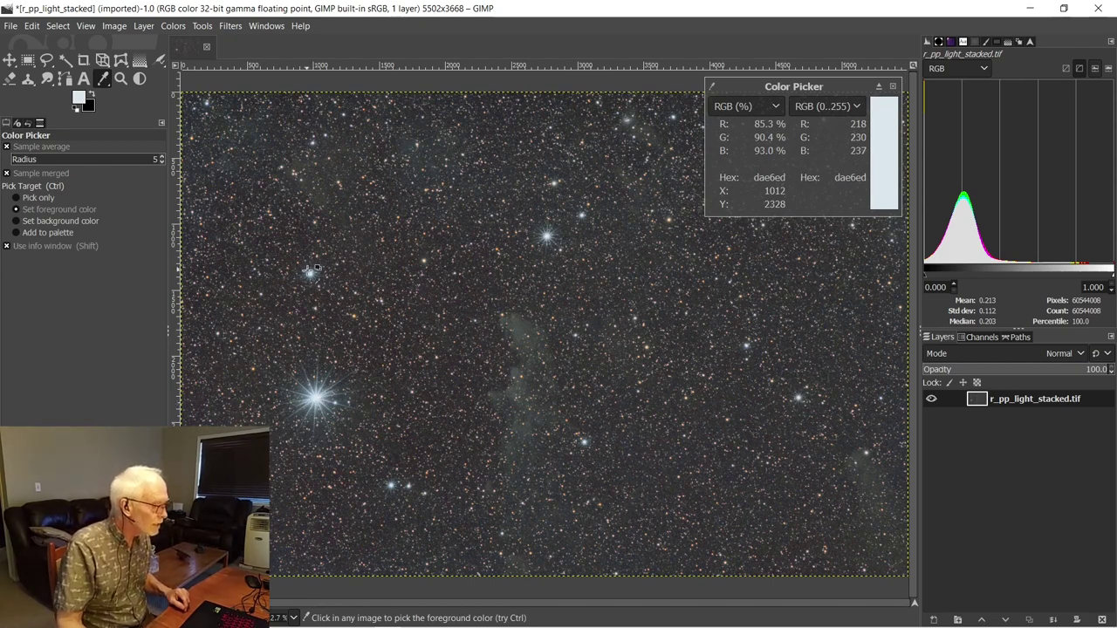
click(314, 270)
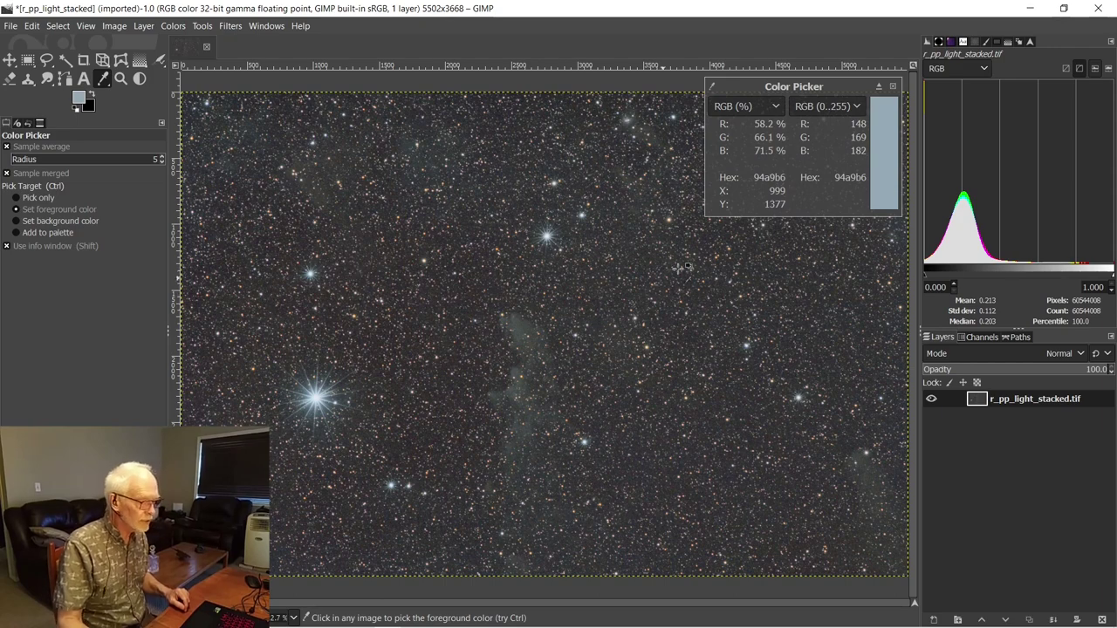
click(893, 85)
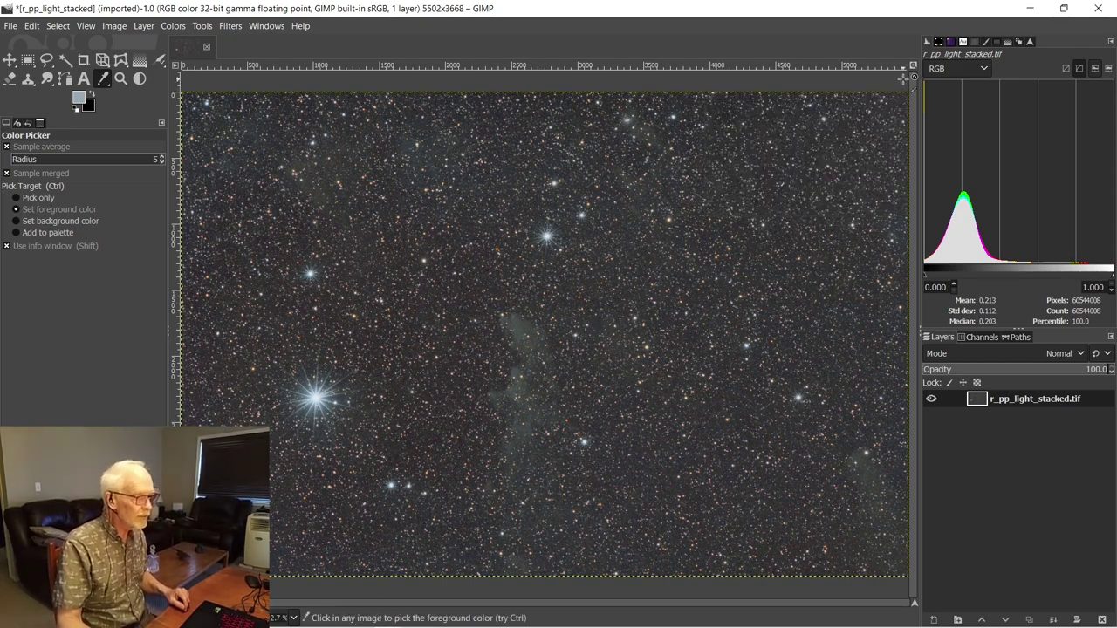
Quit GIMP, discarding the image changes, and close the Siril Current Proj folder window
click(1100, 8)
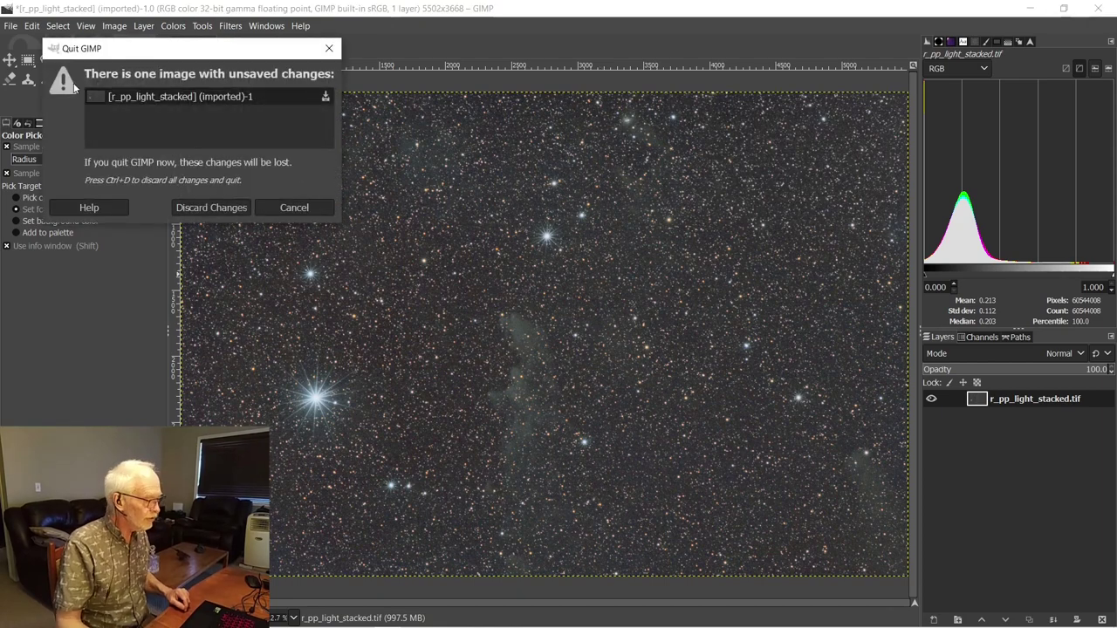
click(212, 211)
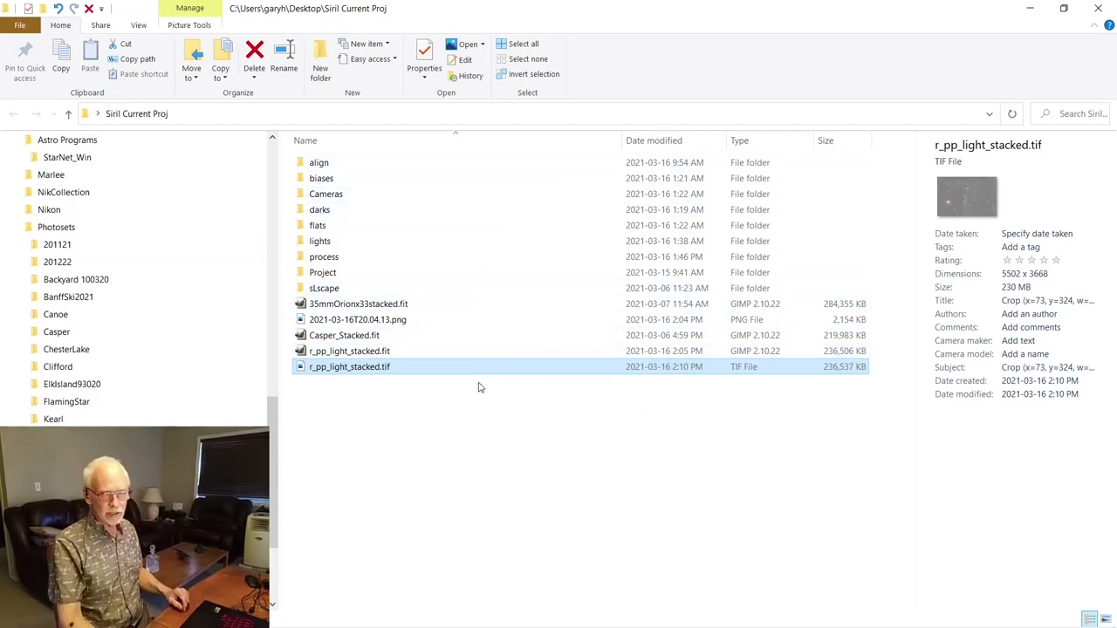
click(1101, 10)
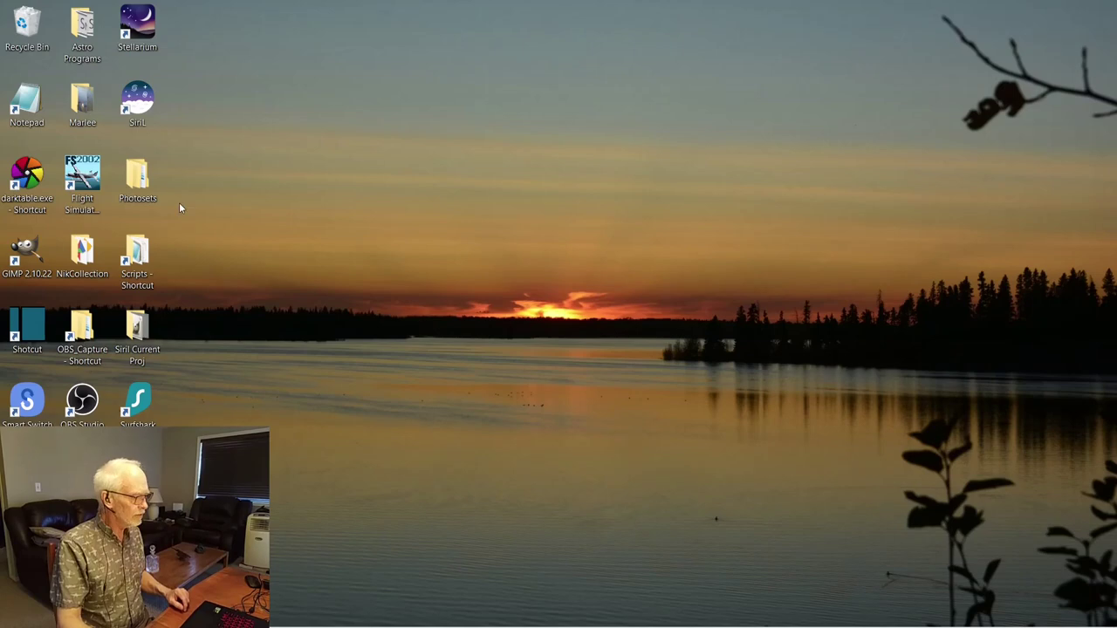
Launch Siril from the desktop and review its list of available preprocessing scripts without running one
double_click(140, 103)
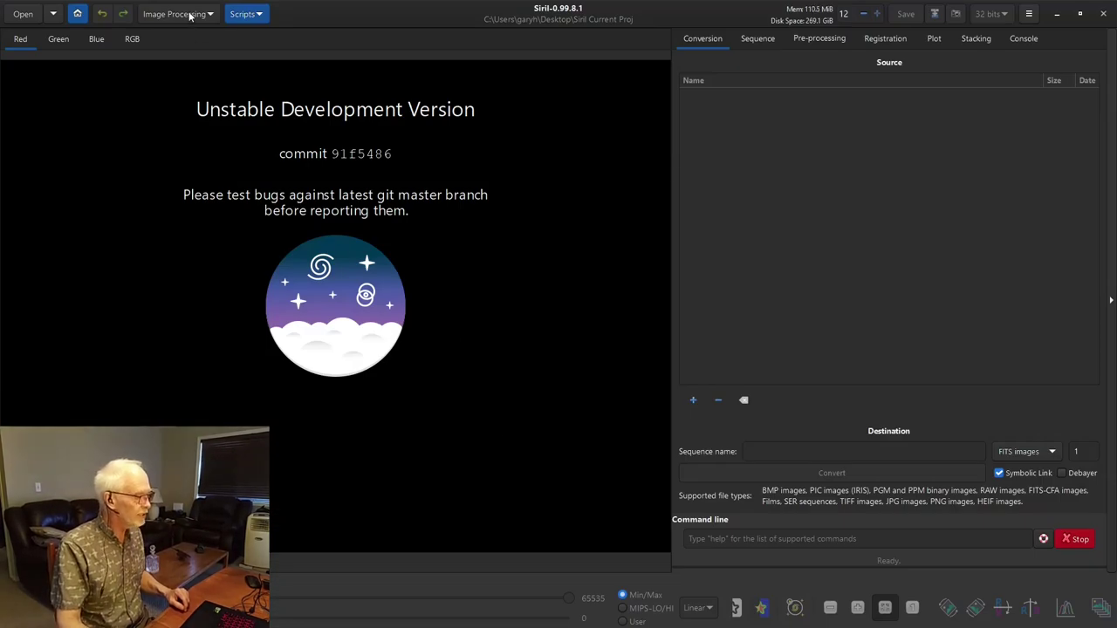
click(190, 14)
click(260, 15)
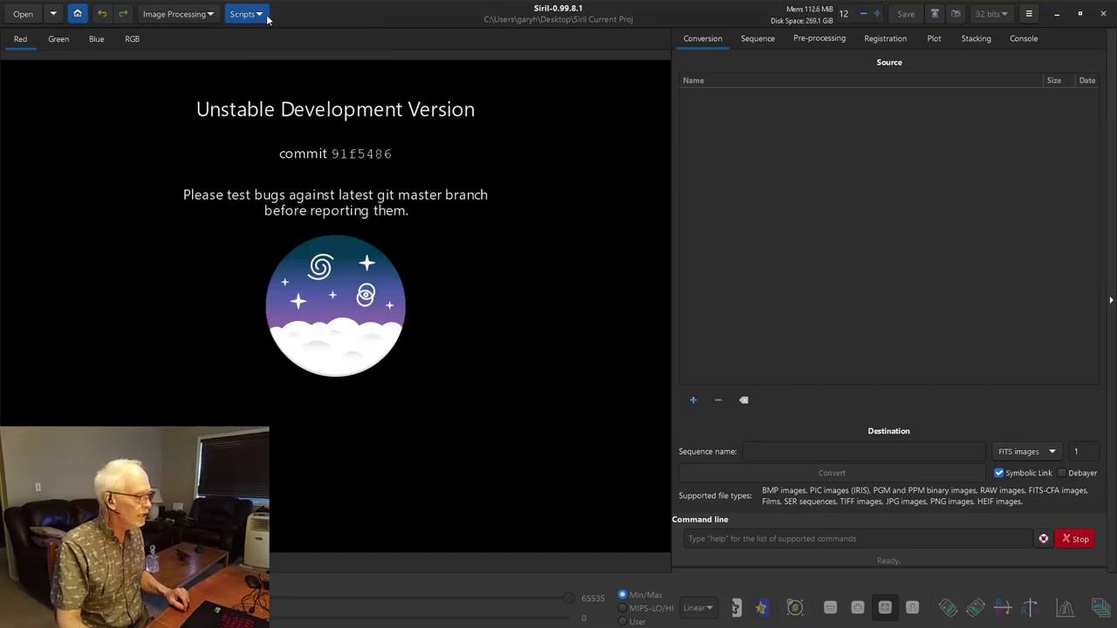
click(260, 15)
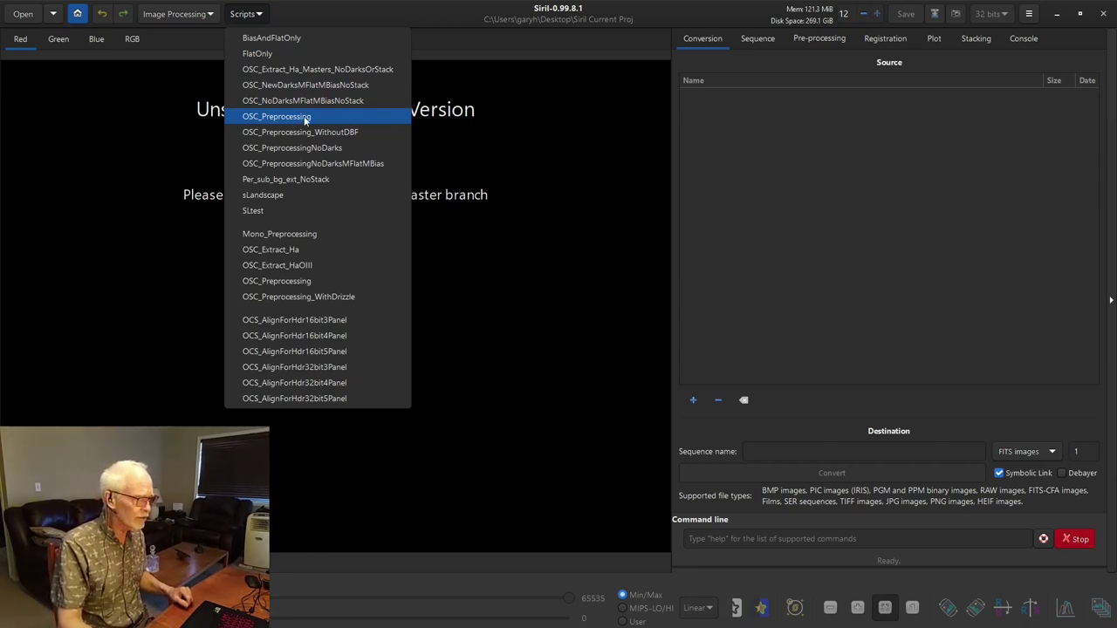
click(473, 87)
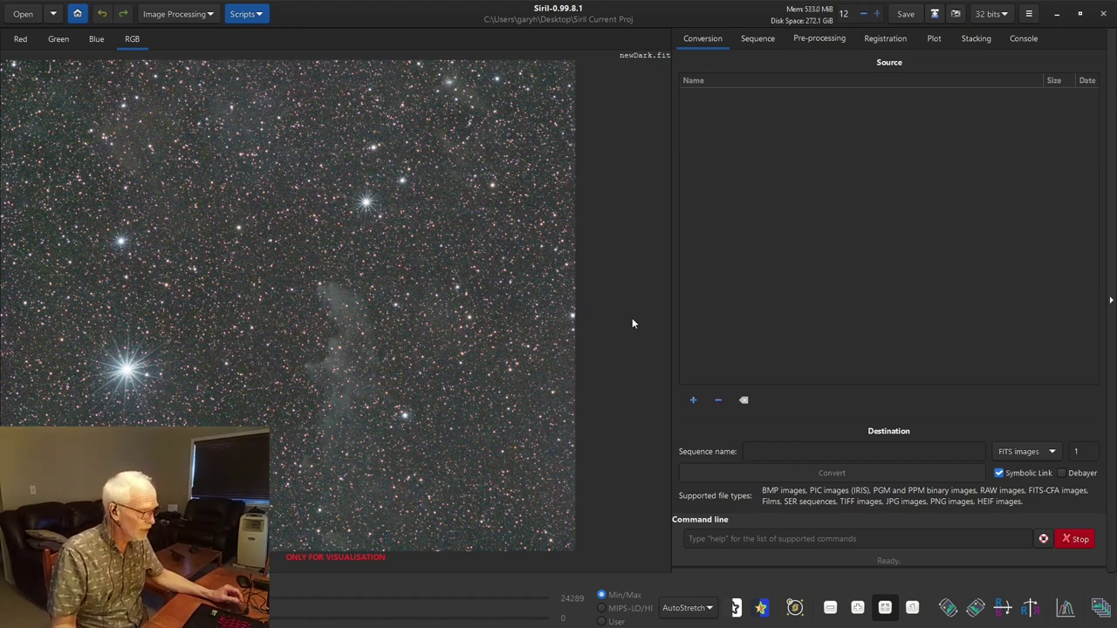
Minimize Siril and its console, compare DarkMistake.jpg, newDark.jpg and newDarkGimp.jpg in Photos, and close the viewer
click(1058, 14)
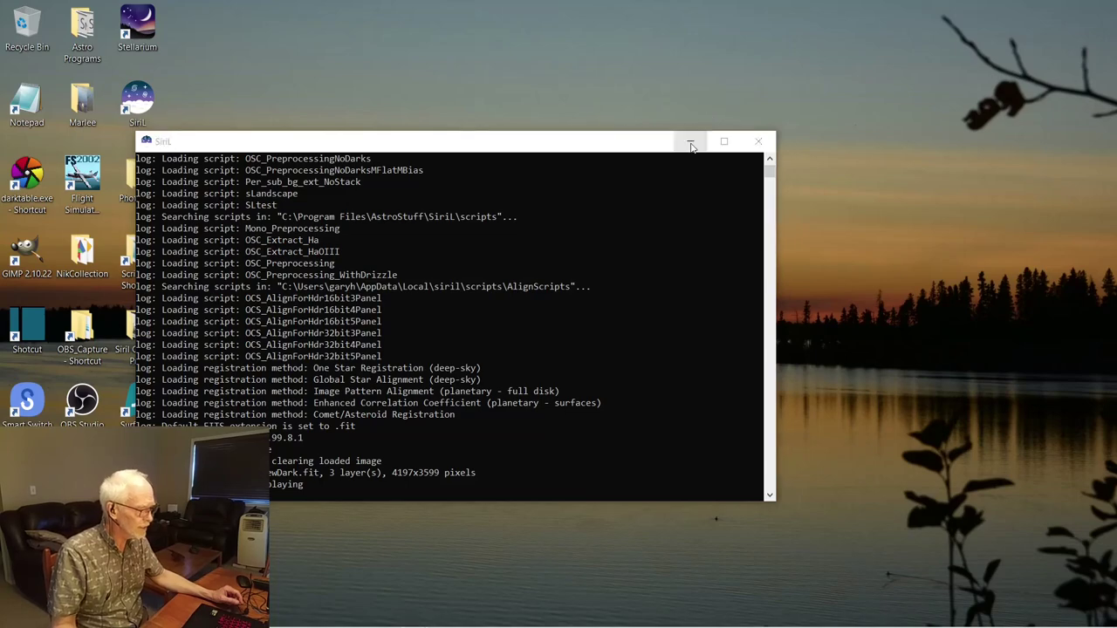
click(689, 141)
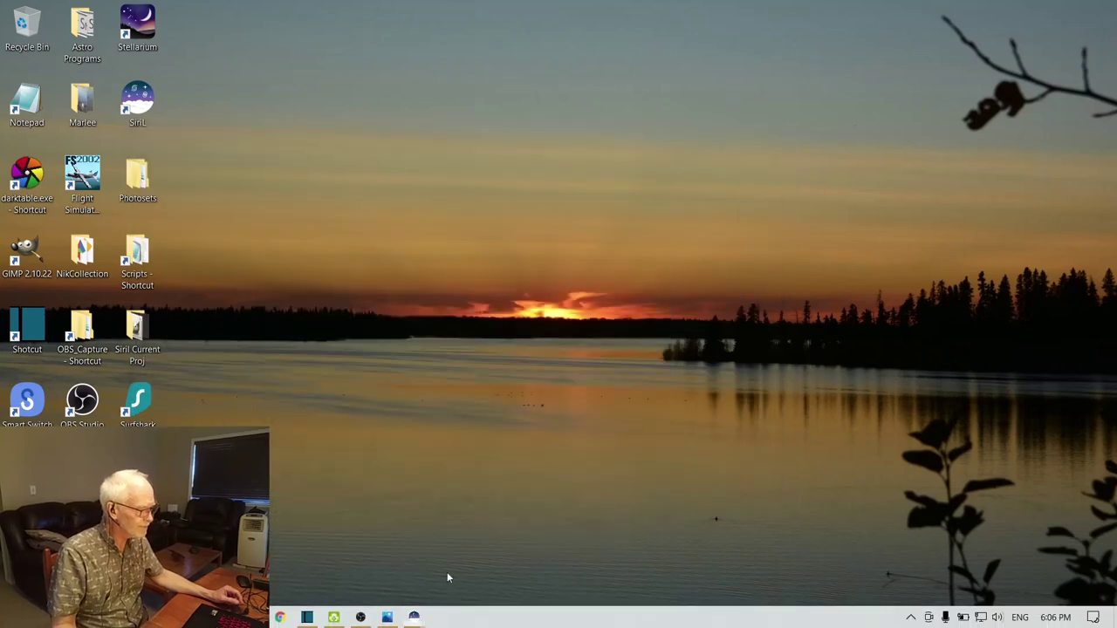
click(387, 617)
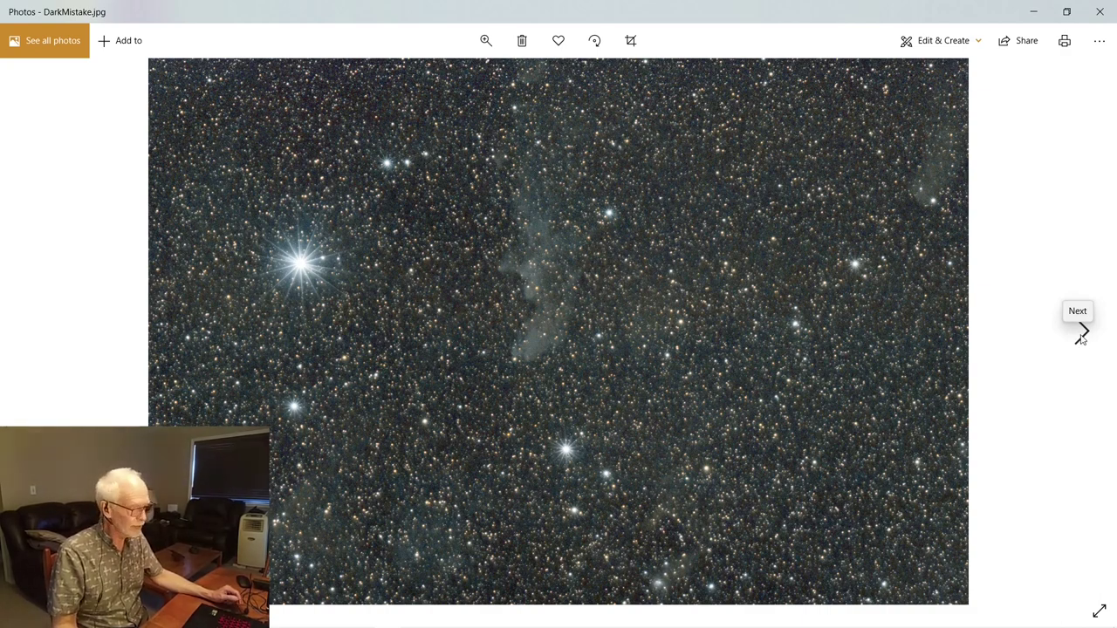
click(1082, 335)
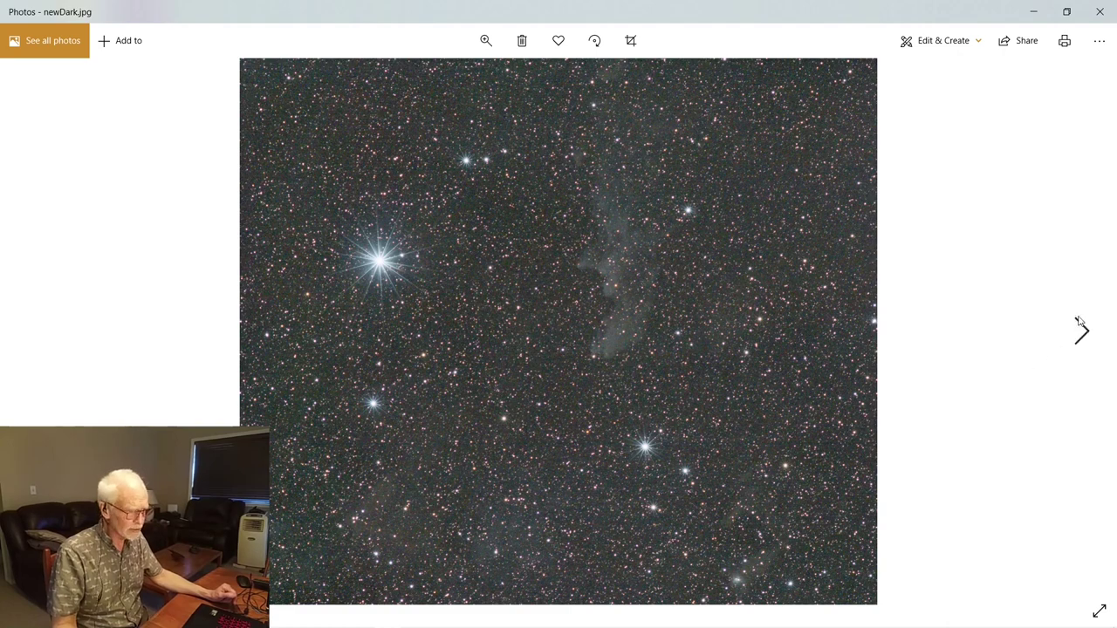
click(1081, 328)
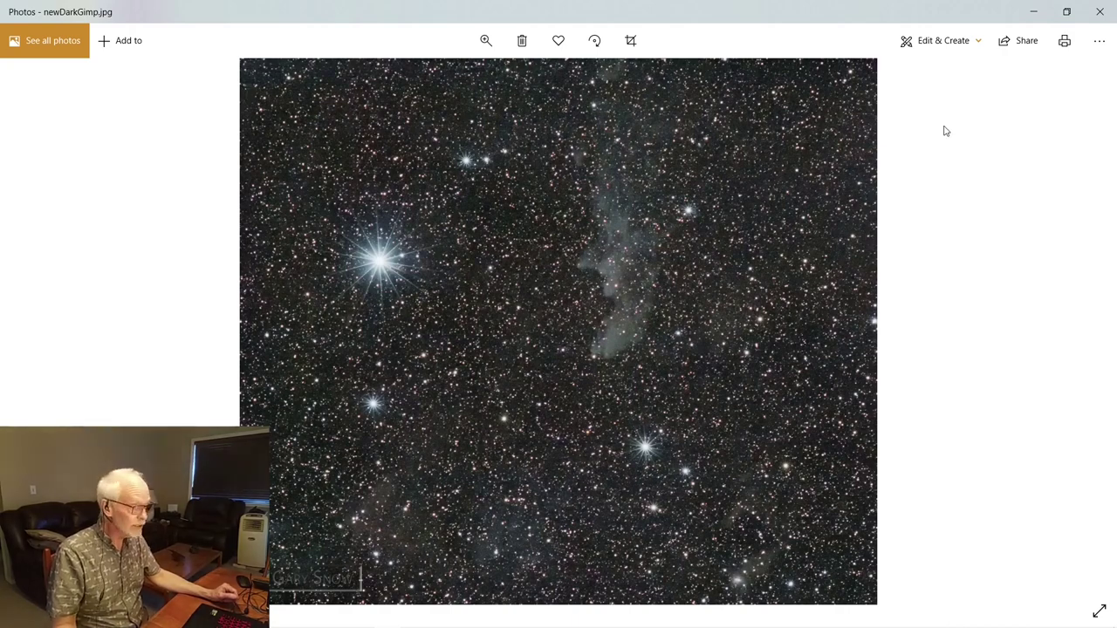
click(1091, 7)
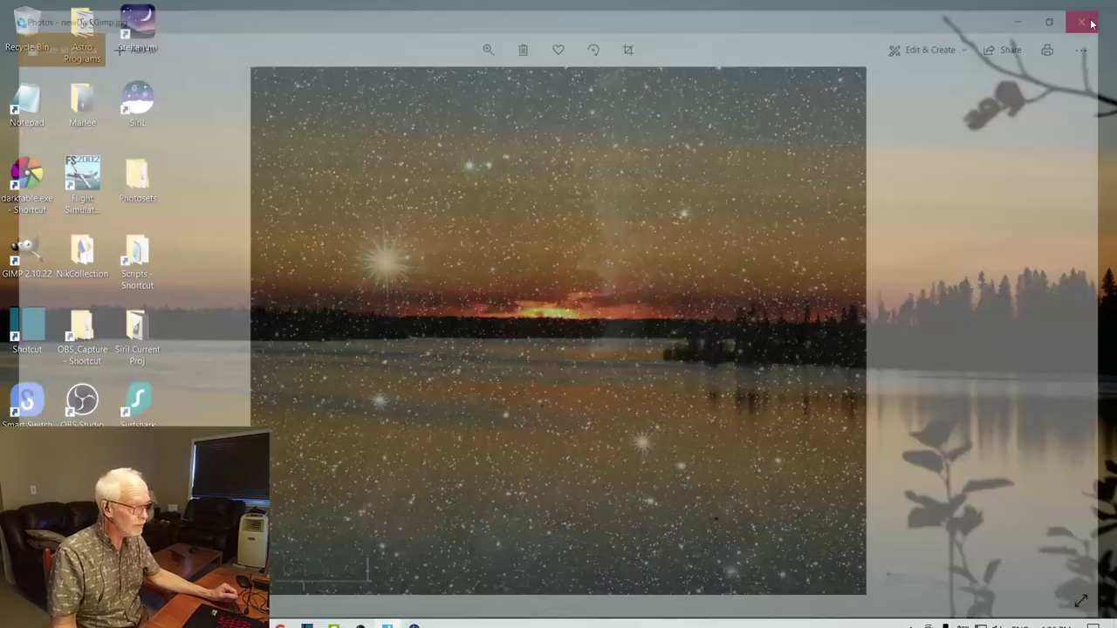